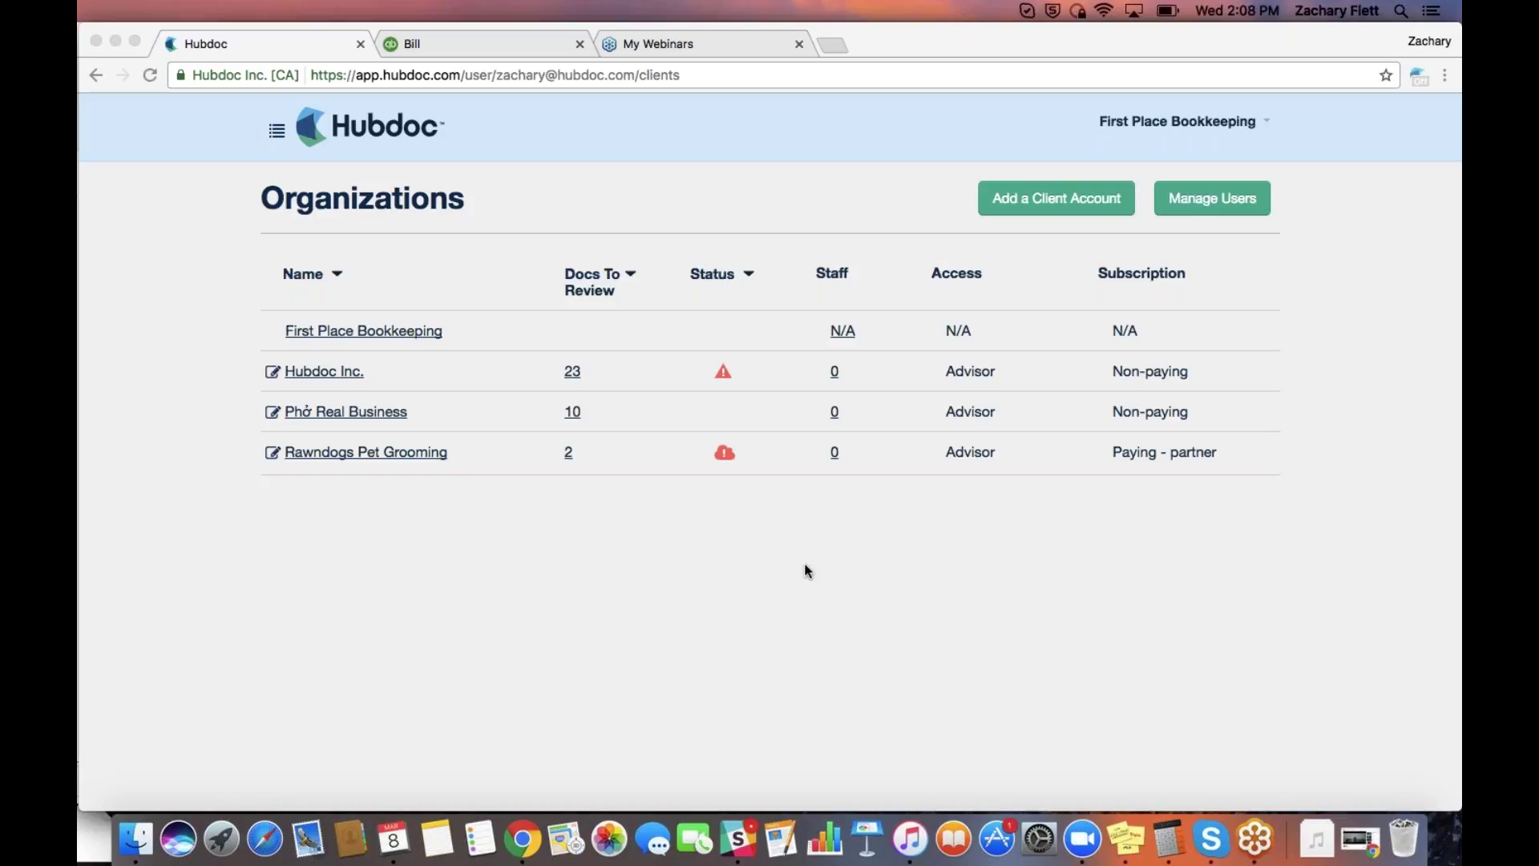
# Start a new client, then dismiss the form without creating one
pyautogui.click(1017, 200)
pyautogui.click(1018, 202)
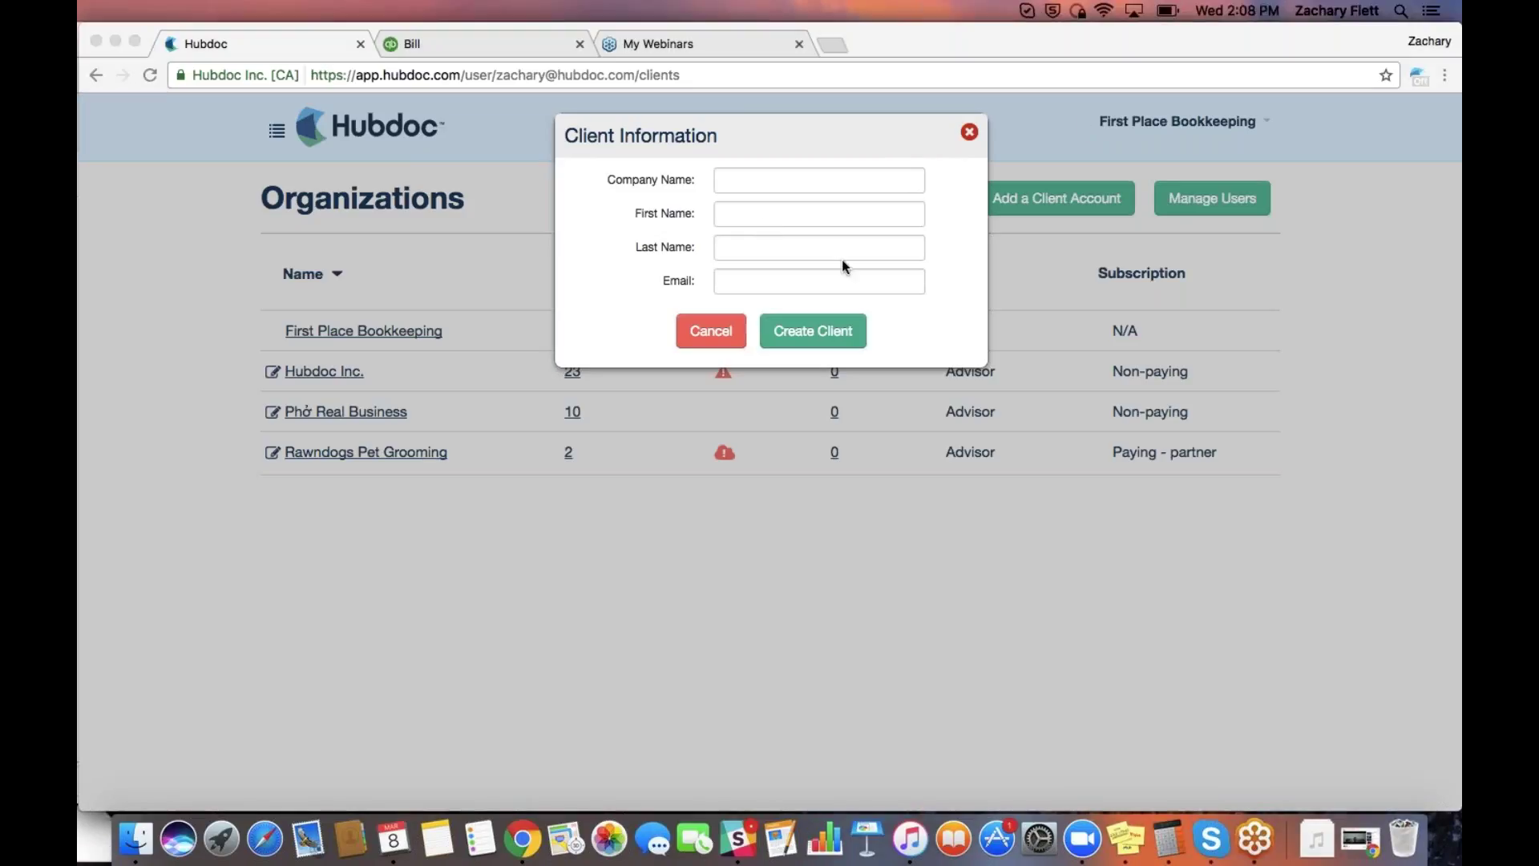
pyautogui.click(980, 136)
pyautogui.click(972, 133)
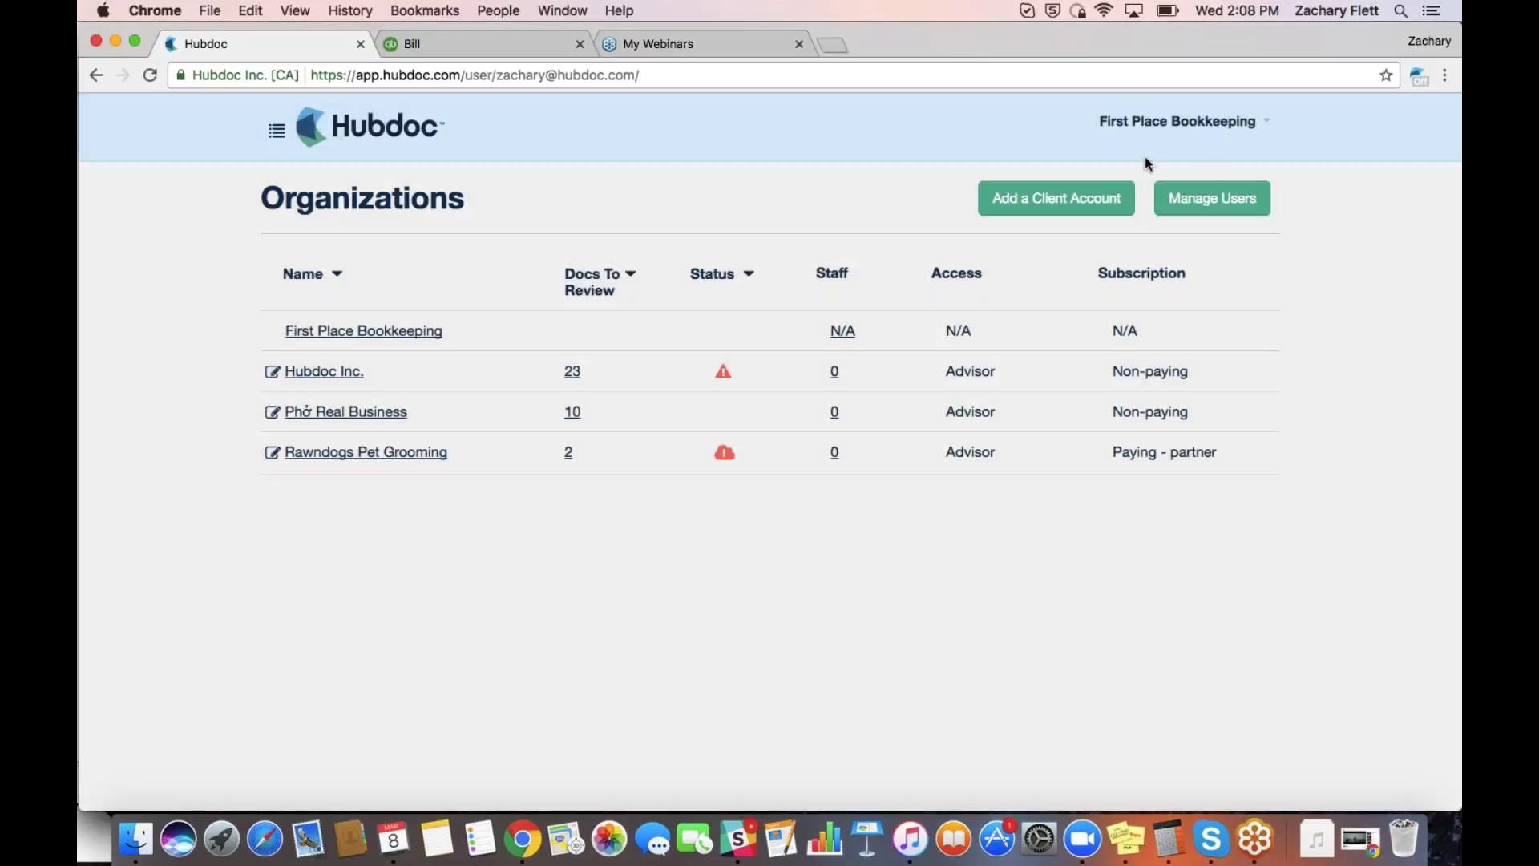
# Review a staff member's client access details, then return to the client organizations list
pyautogui.click(1222, 194)
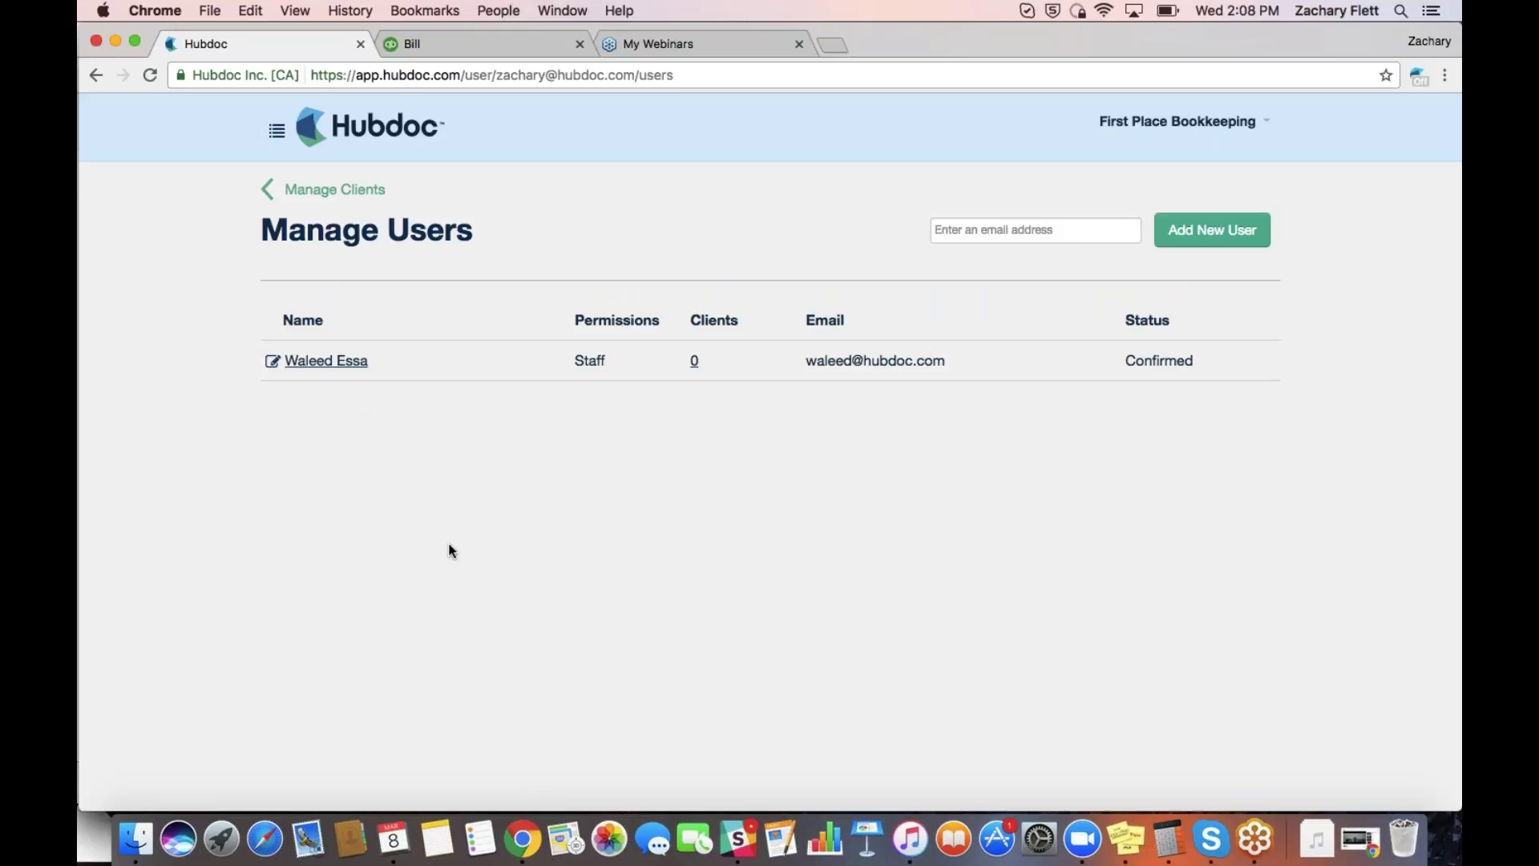
pyautogui.click(349, 363)
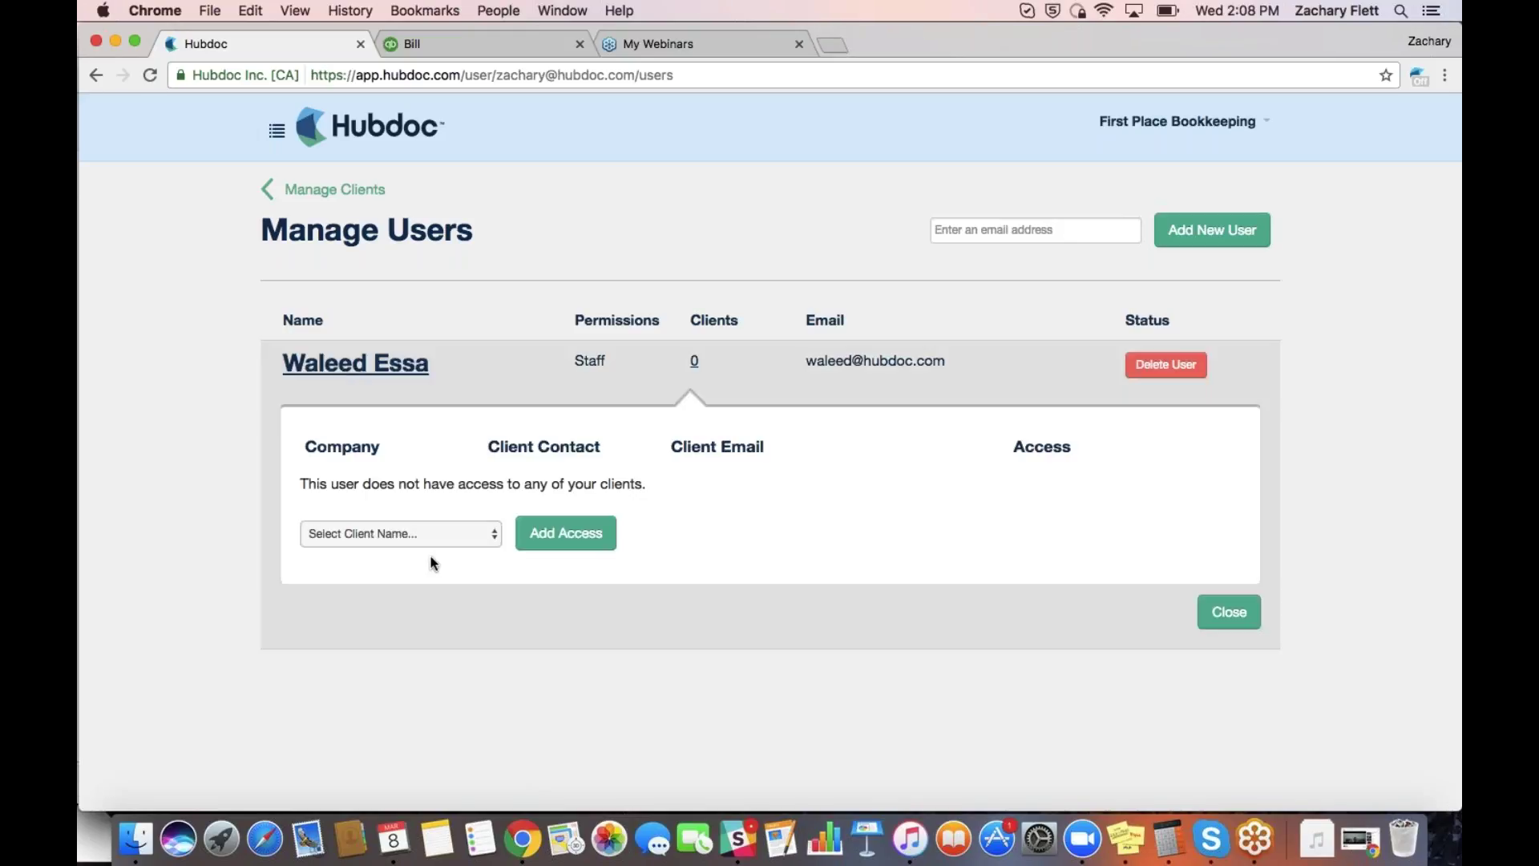
pyautogui.click(431, 531)
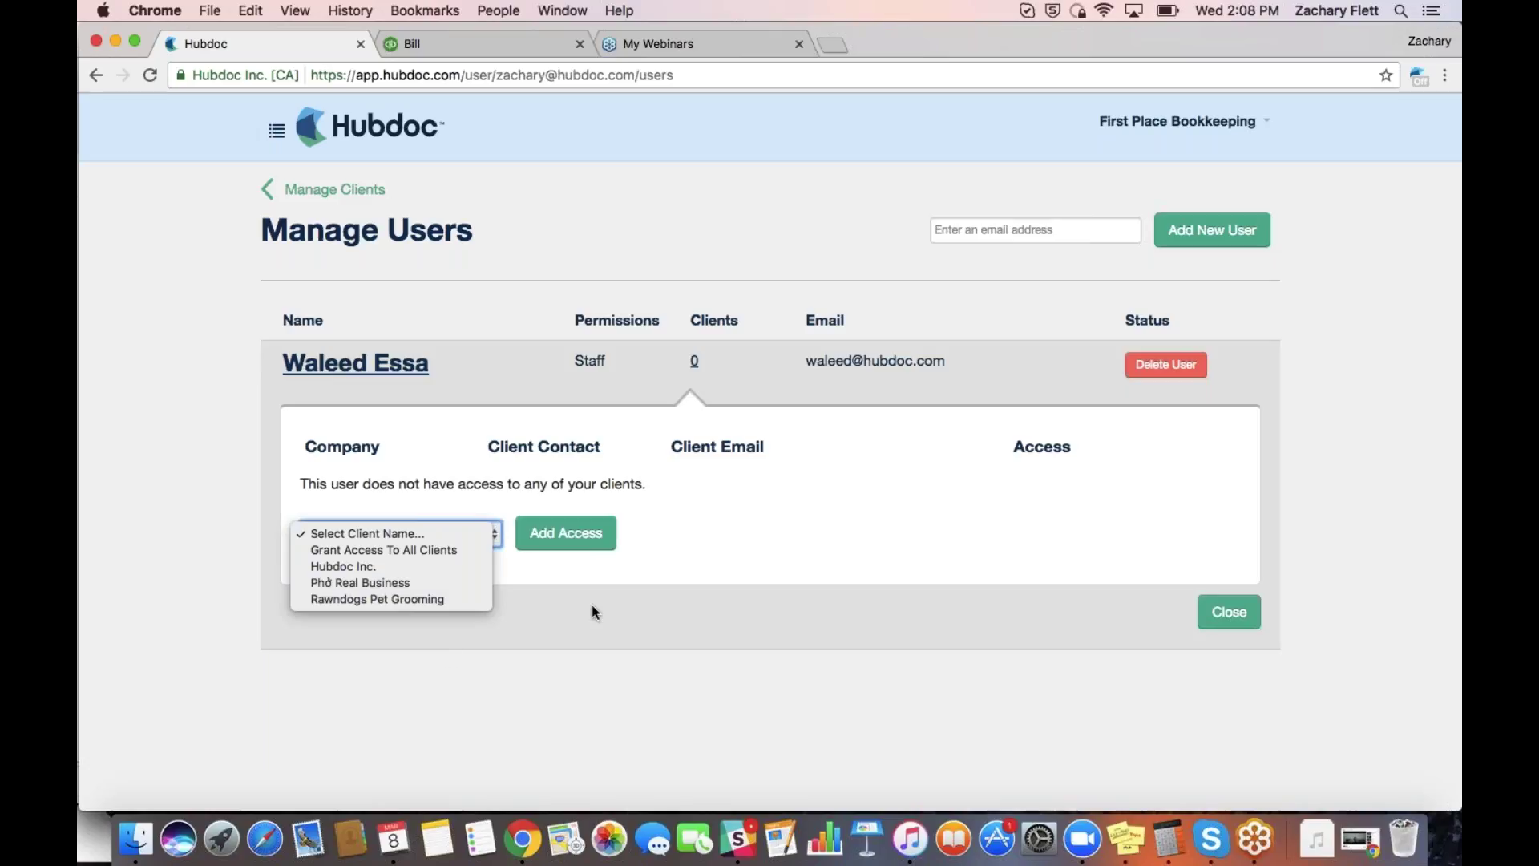
pyautogui.click(694, 534)
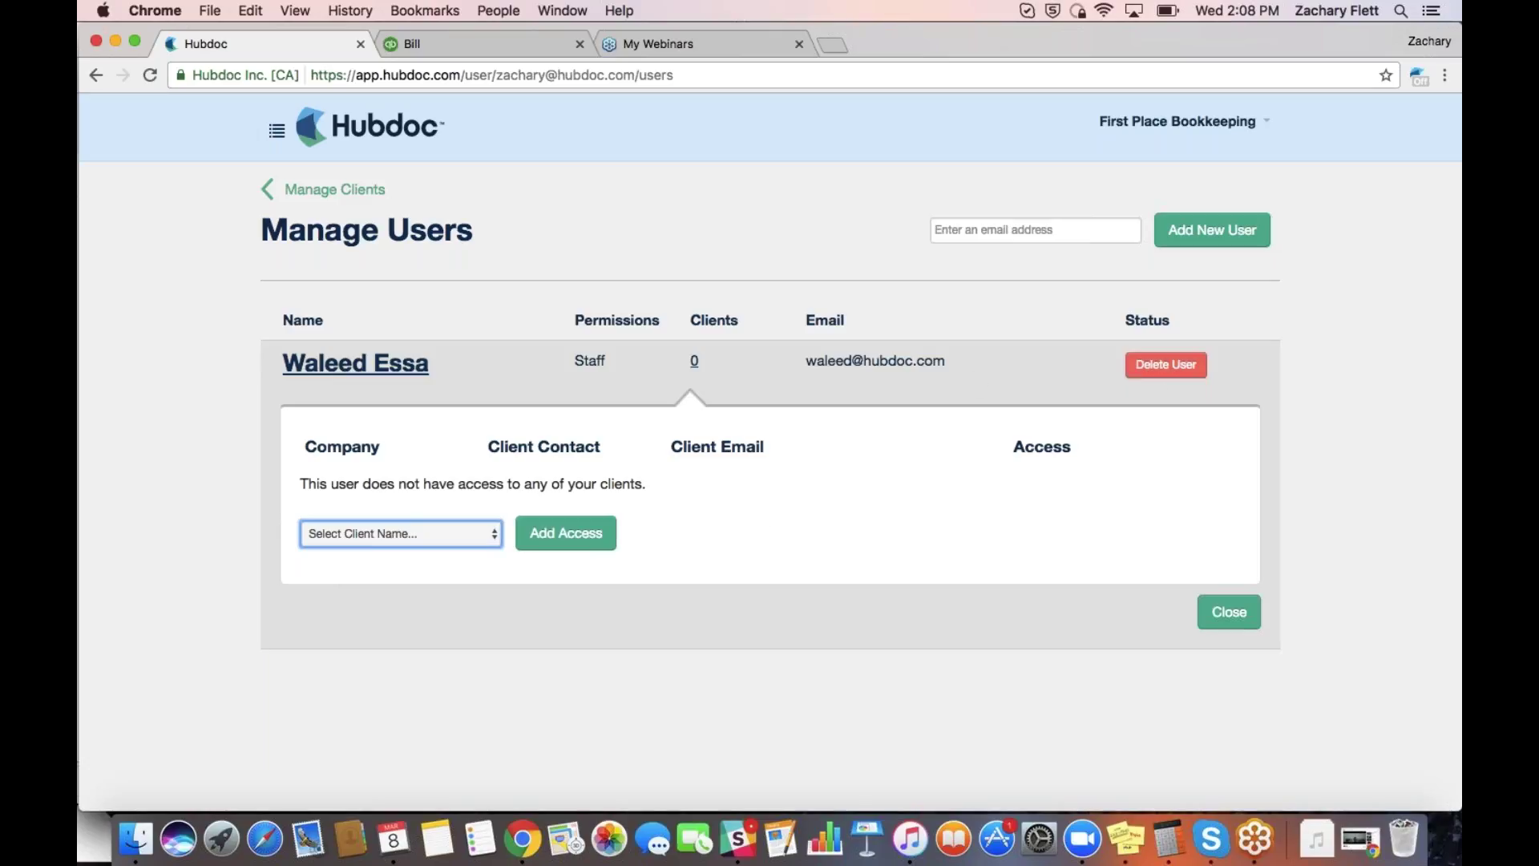
pyautogui.click(1248, 628)
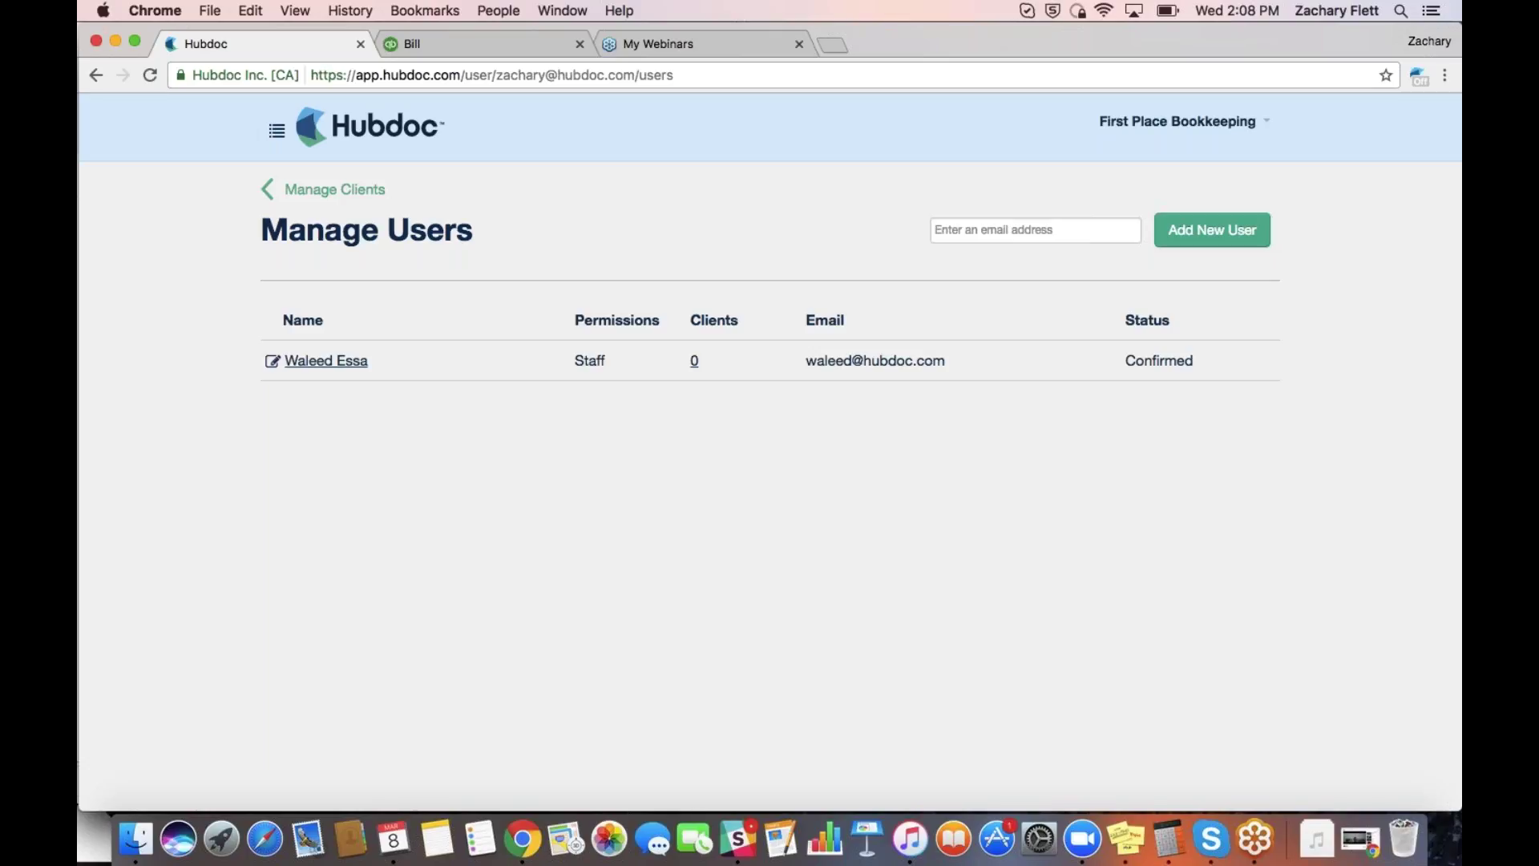
pyautogui.click(334, 189)
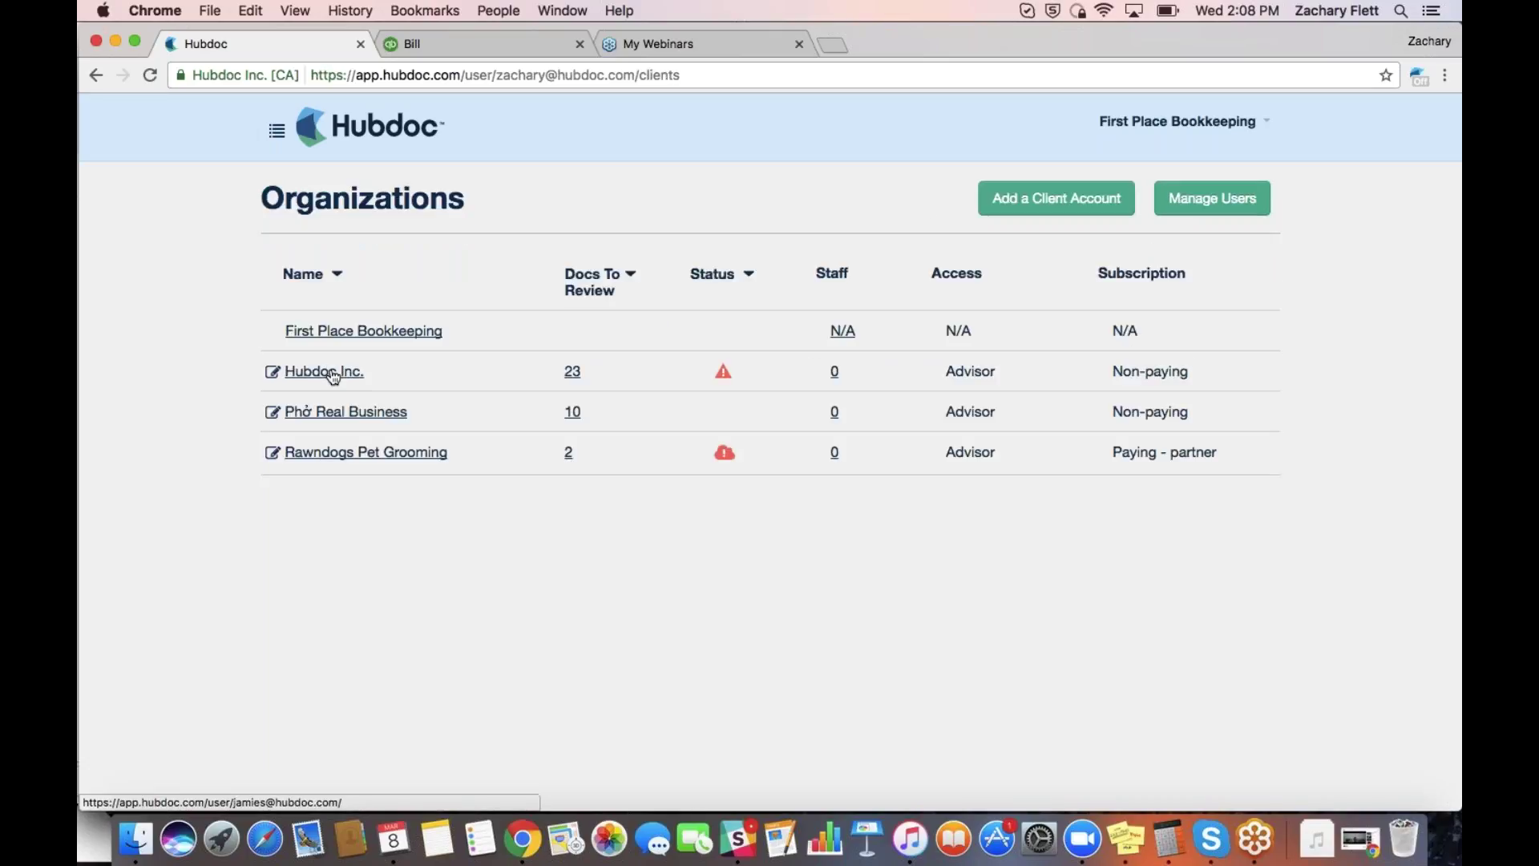
# Open First Place Bookkeeping and choose American Express to connect after searching 'american ex'
pyautogui.click(371, 335)
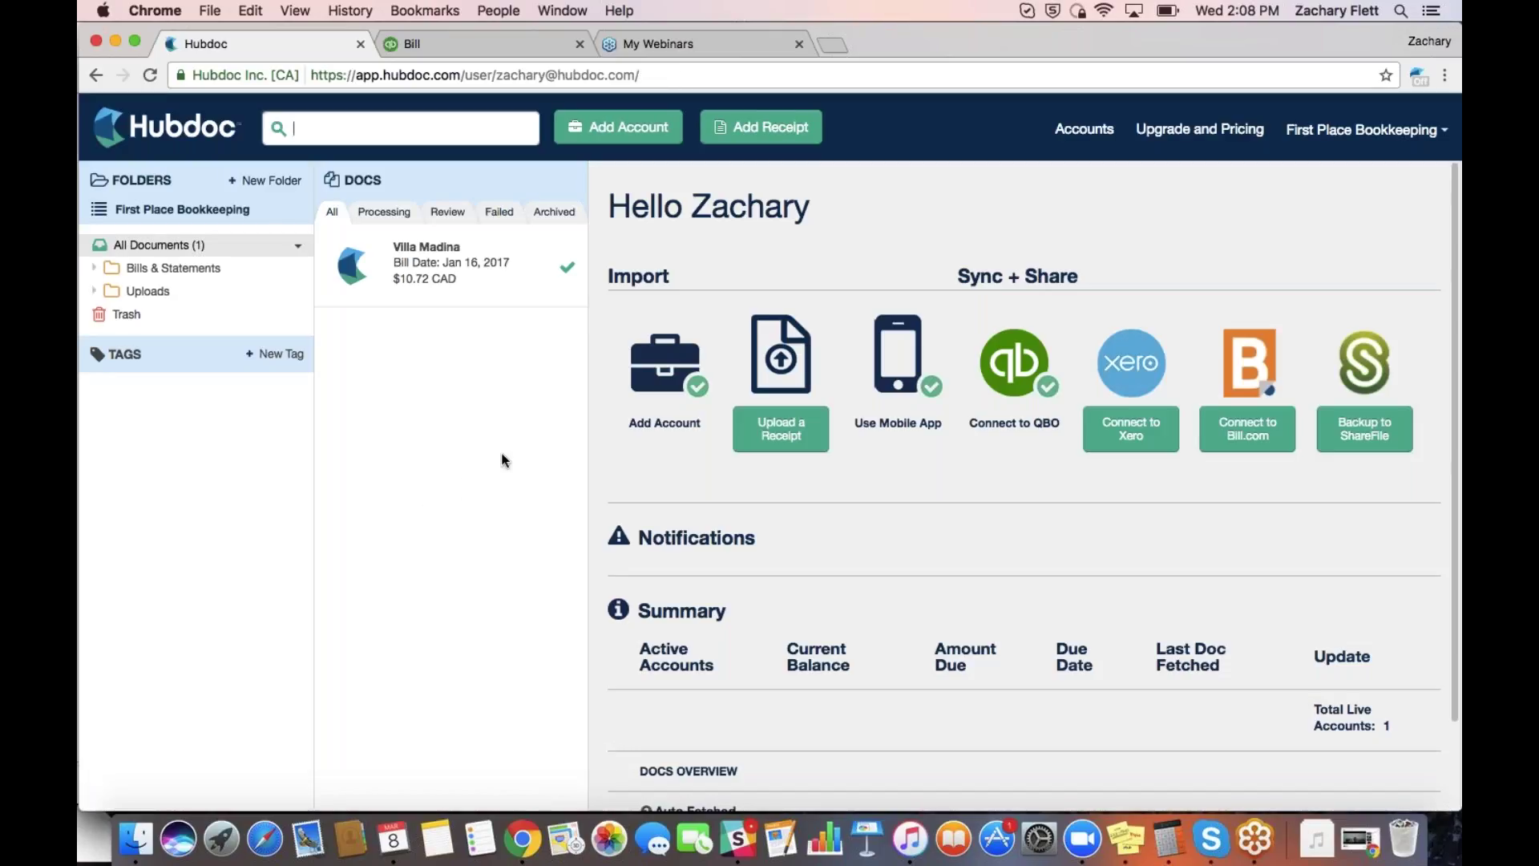
pyautogui.click(641, 130)
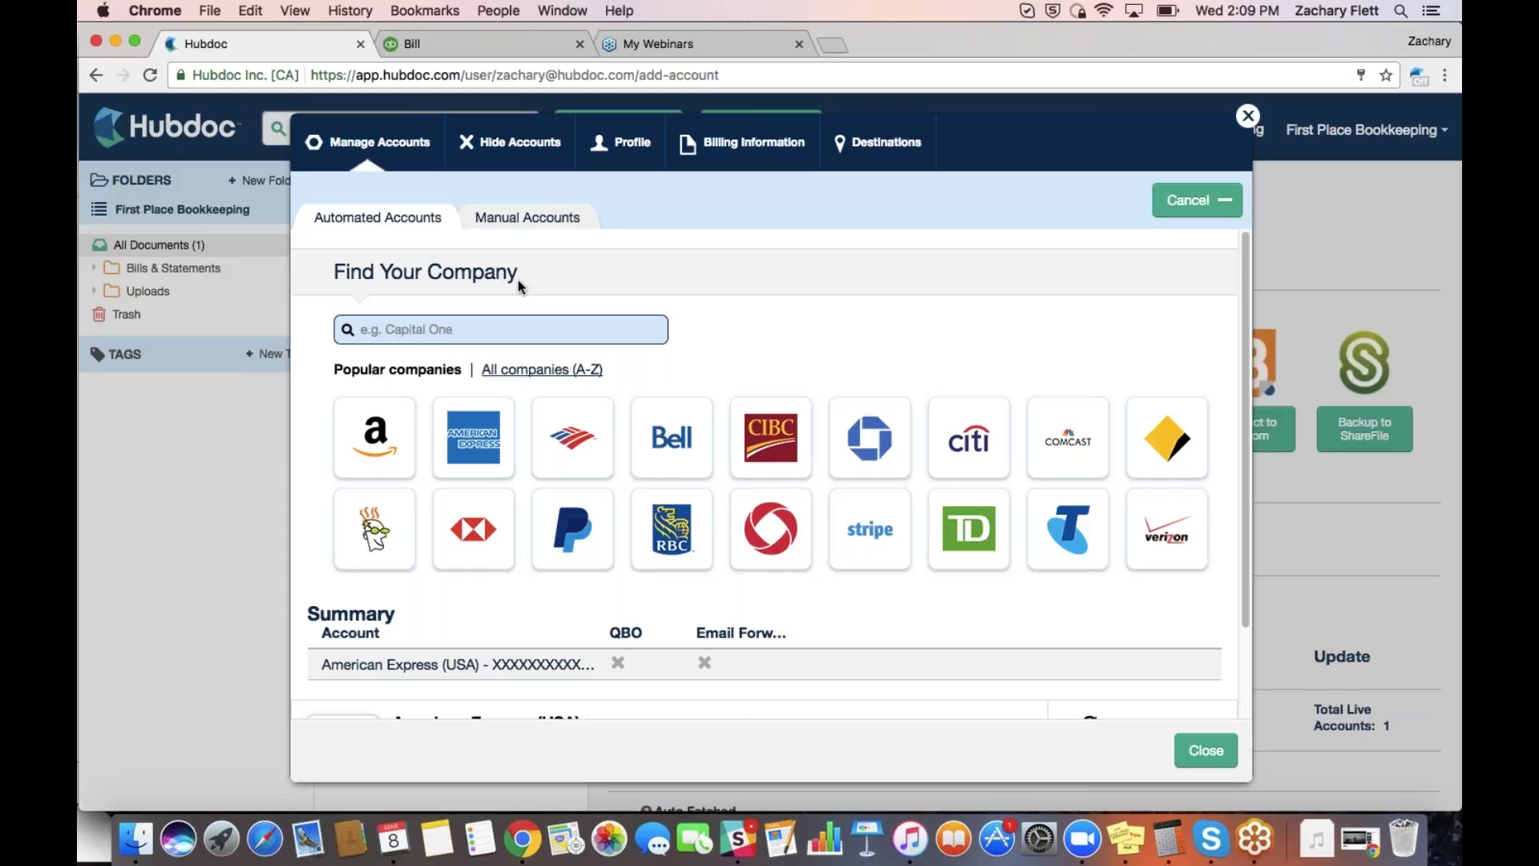
pyautogui.write('american')
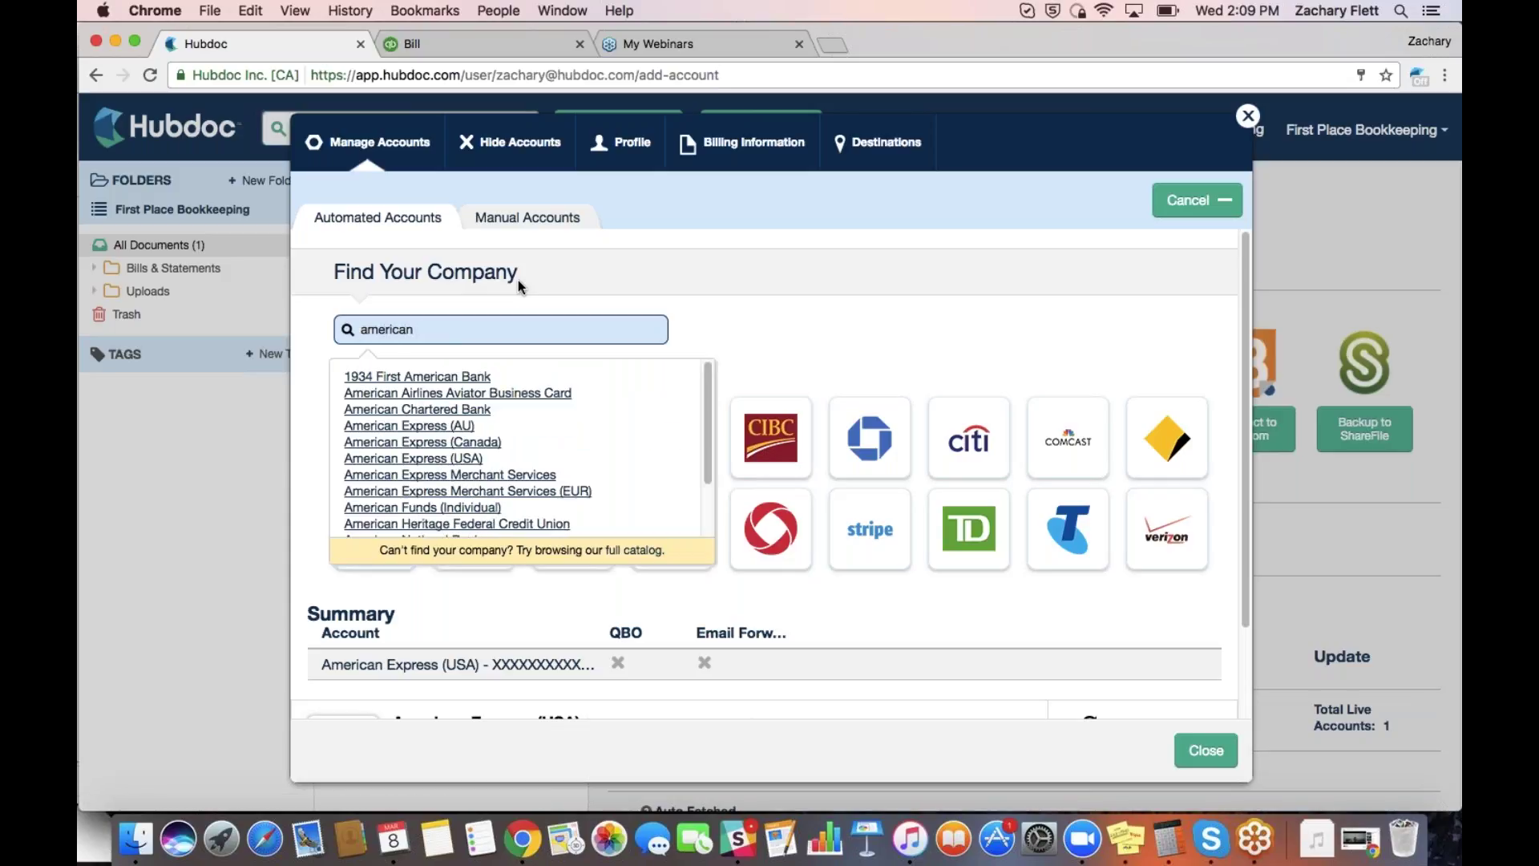
pyautogui.write(' ex')
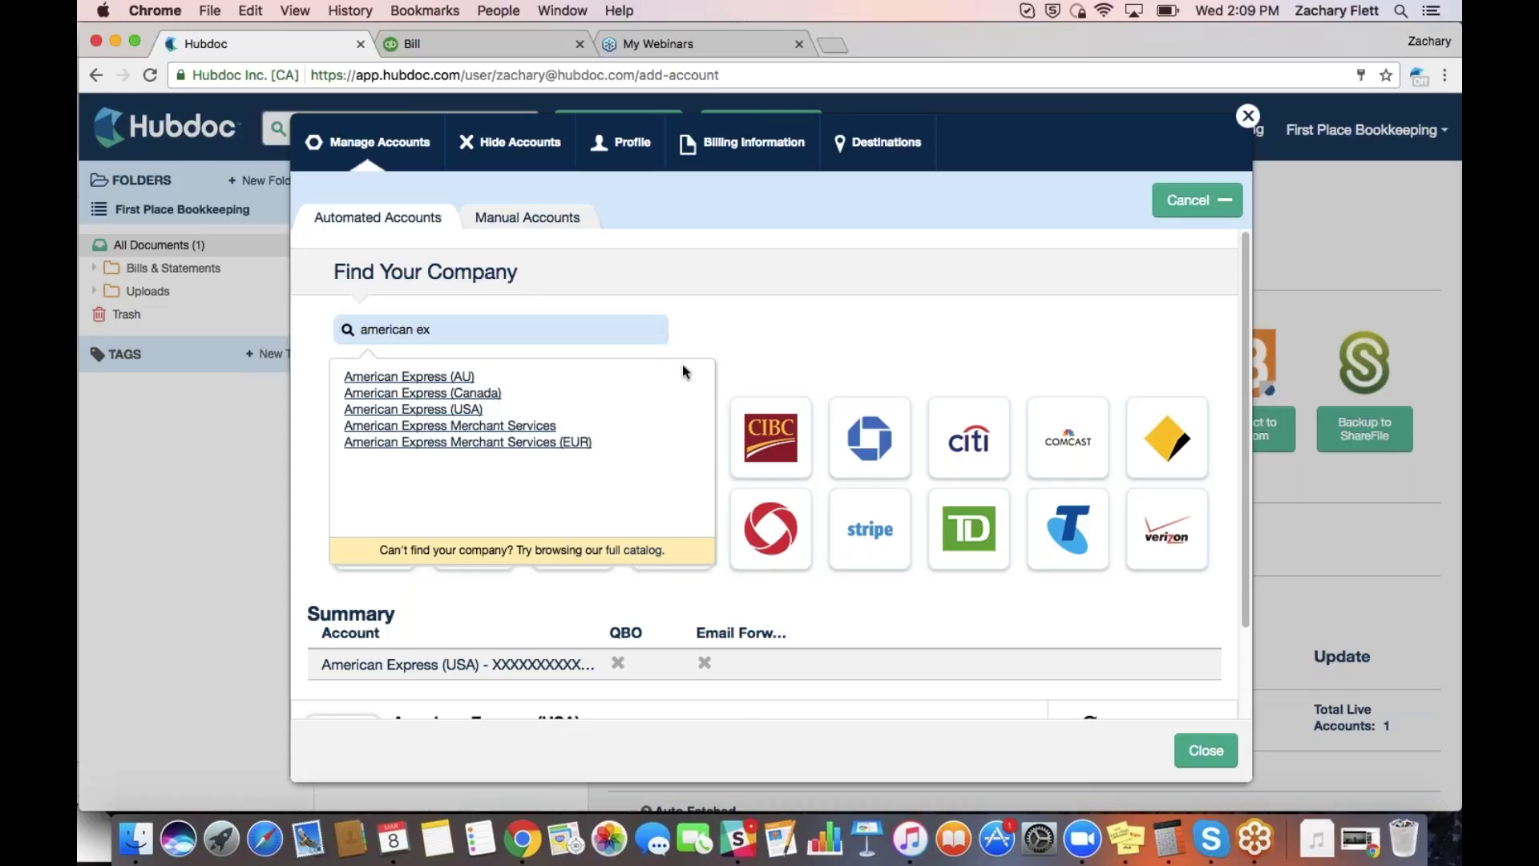
pyautogui.hscroll(-3, 681, 364)
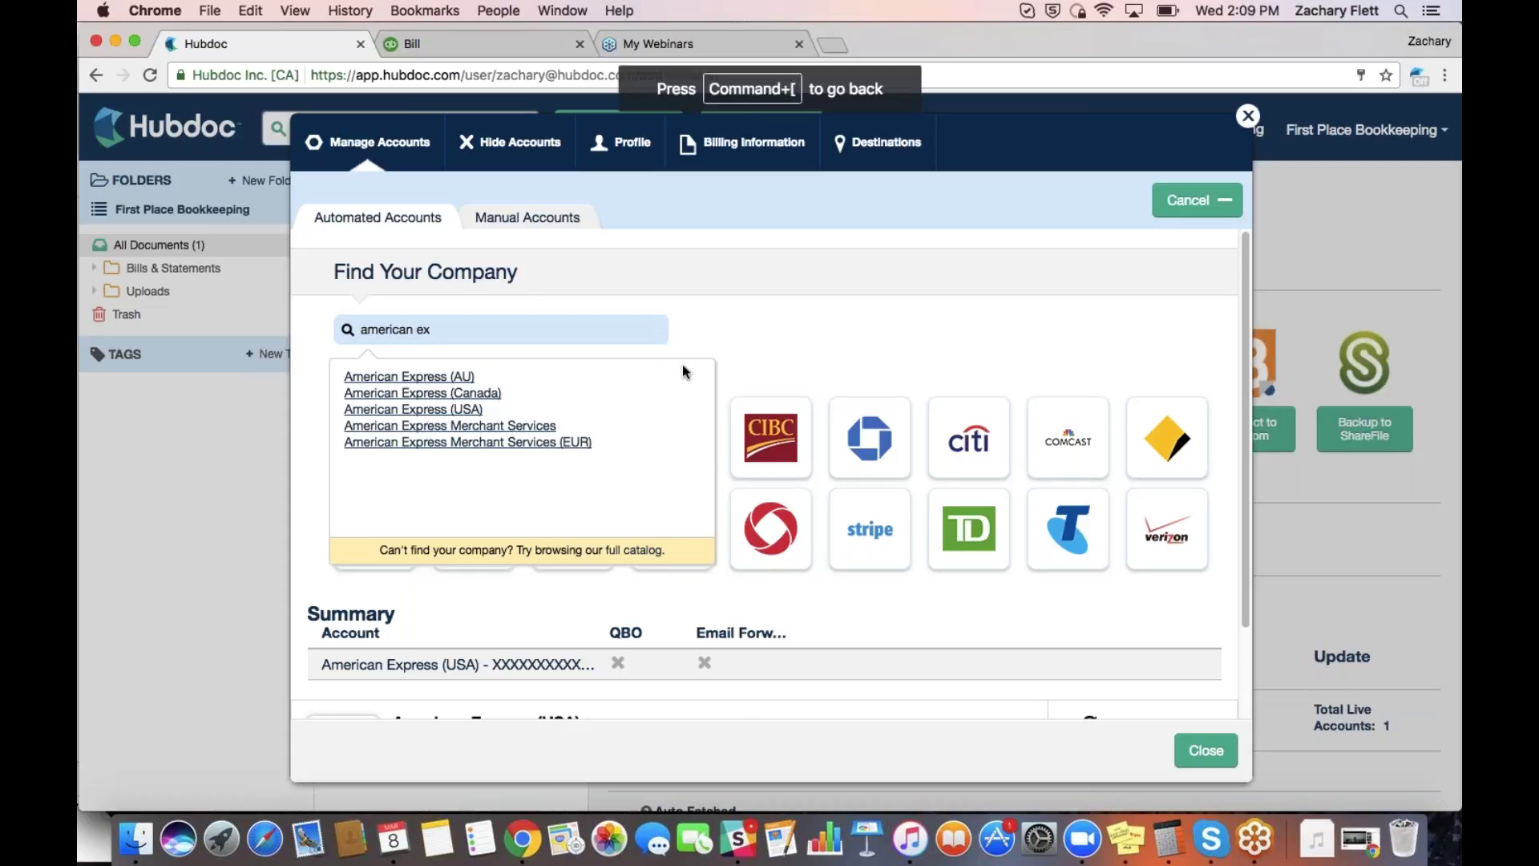
pyautogui.click(481, 338)
pyautogui.press('BackSpace')
pyautogui.press('BackSpace')
pyautogui.press('BackSpace')
pyautogui.press('BackSpace')
pyautogui.press('BackSpace')
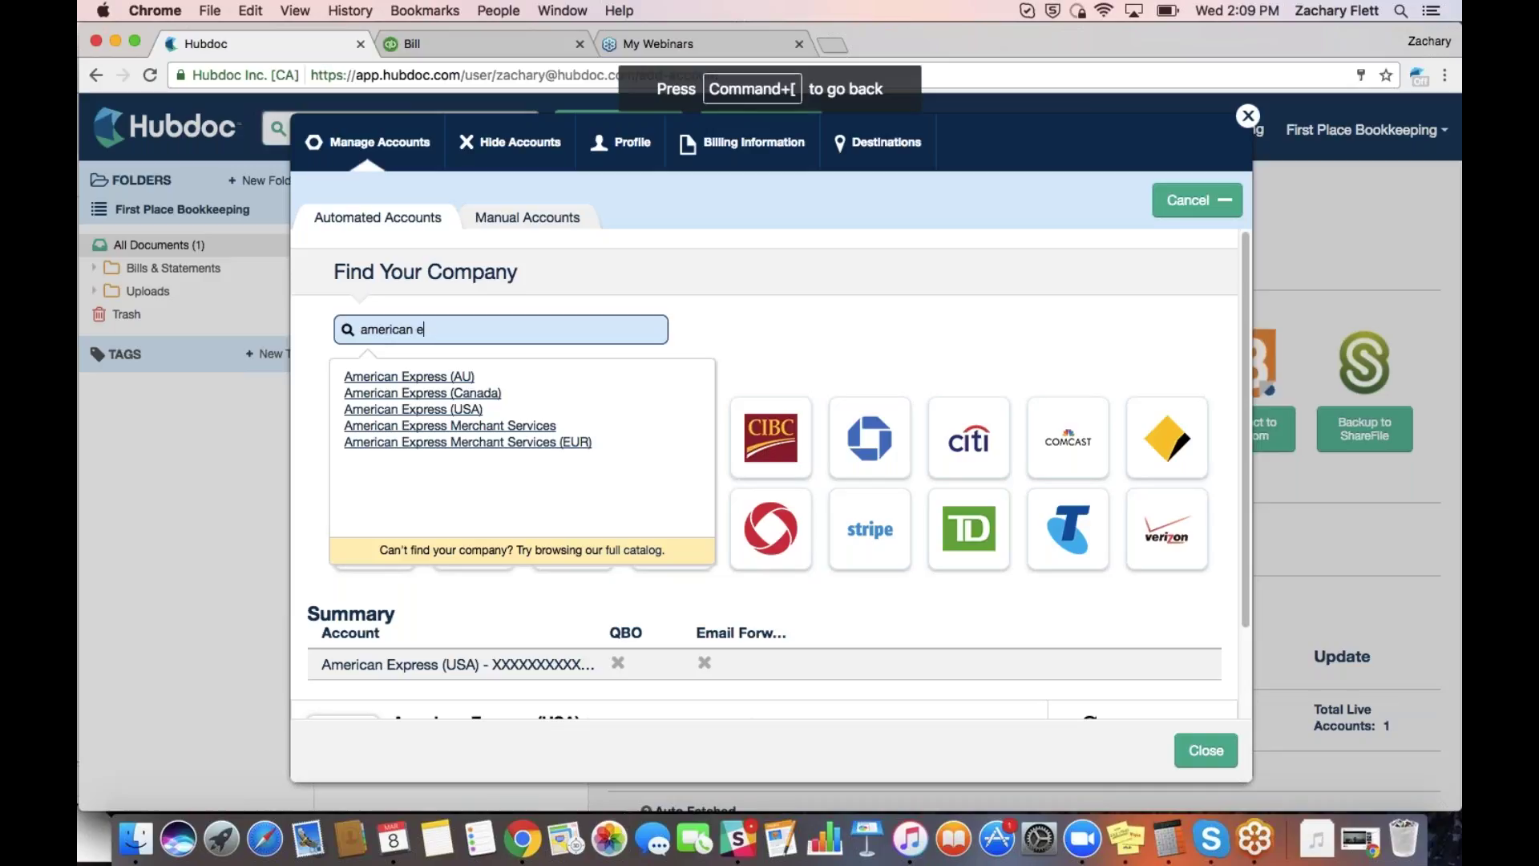
pyautogui.press('BackSpace')
pyautogui.press('BackSpace')
pyautogui.press('BackSpace')
pyautogui.press('BackSpace')
pyautogui.press('BackSpace')
pyautogui.press('BackSpace')
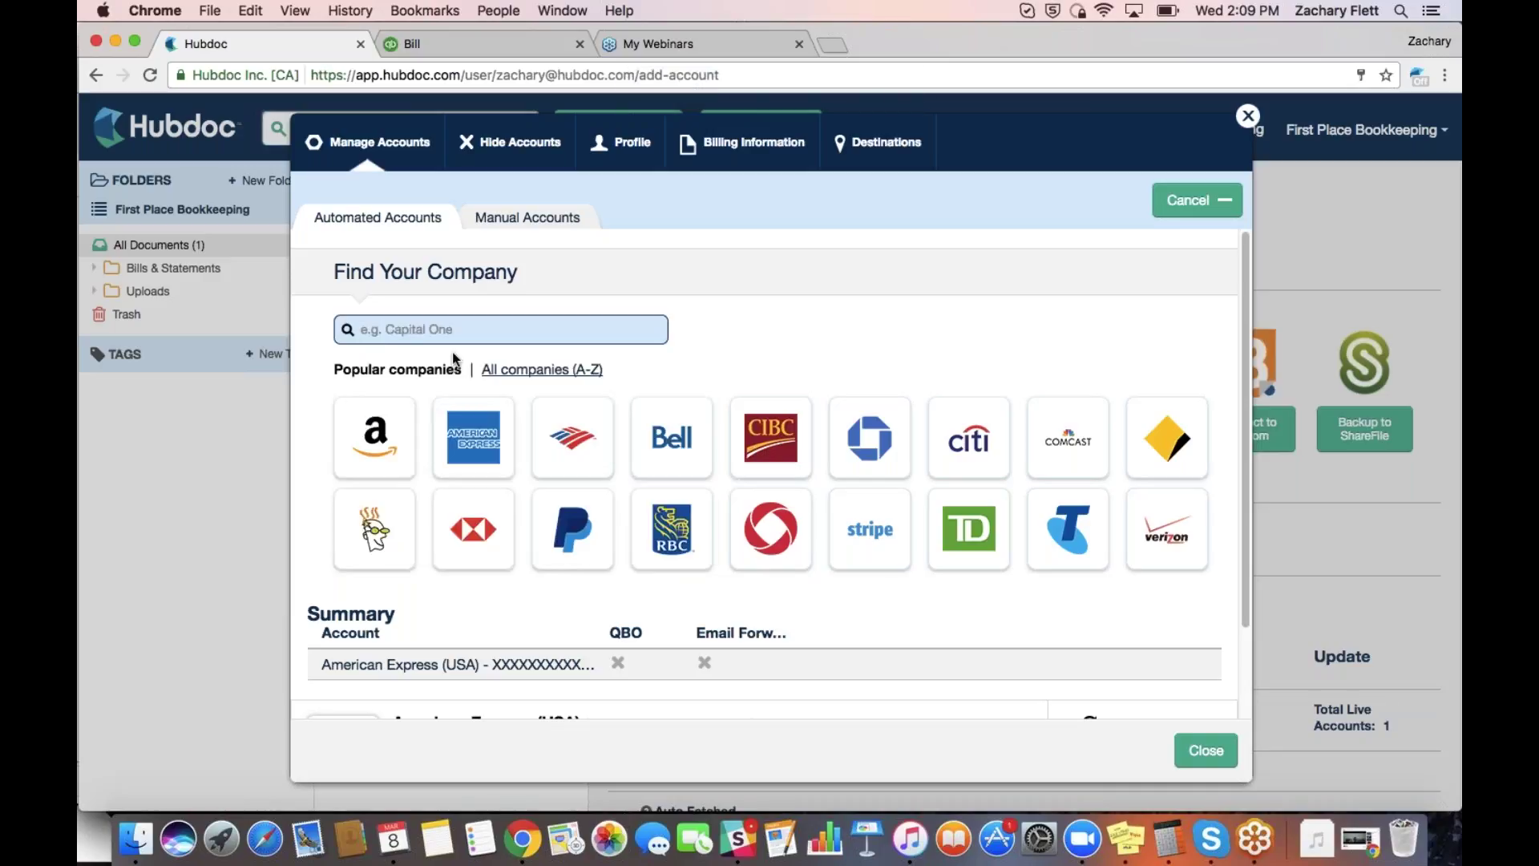
pyautogui.click(468, 436)
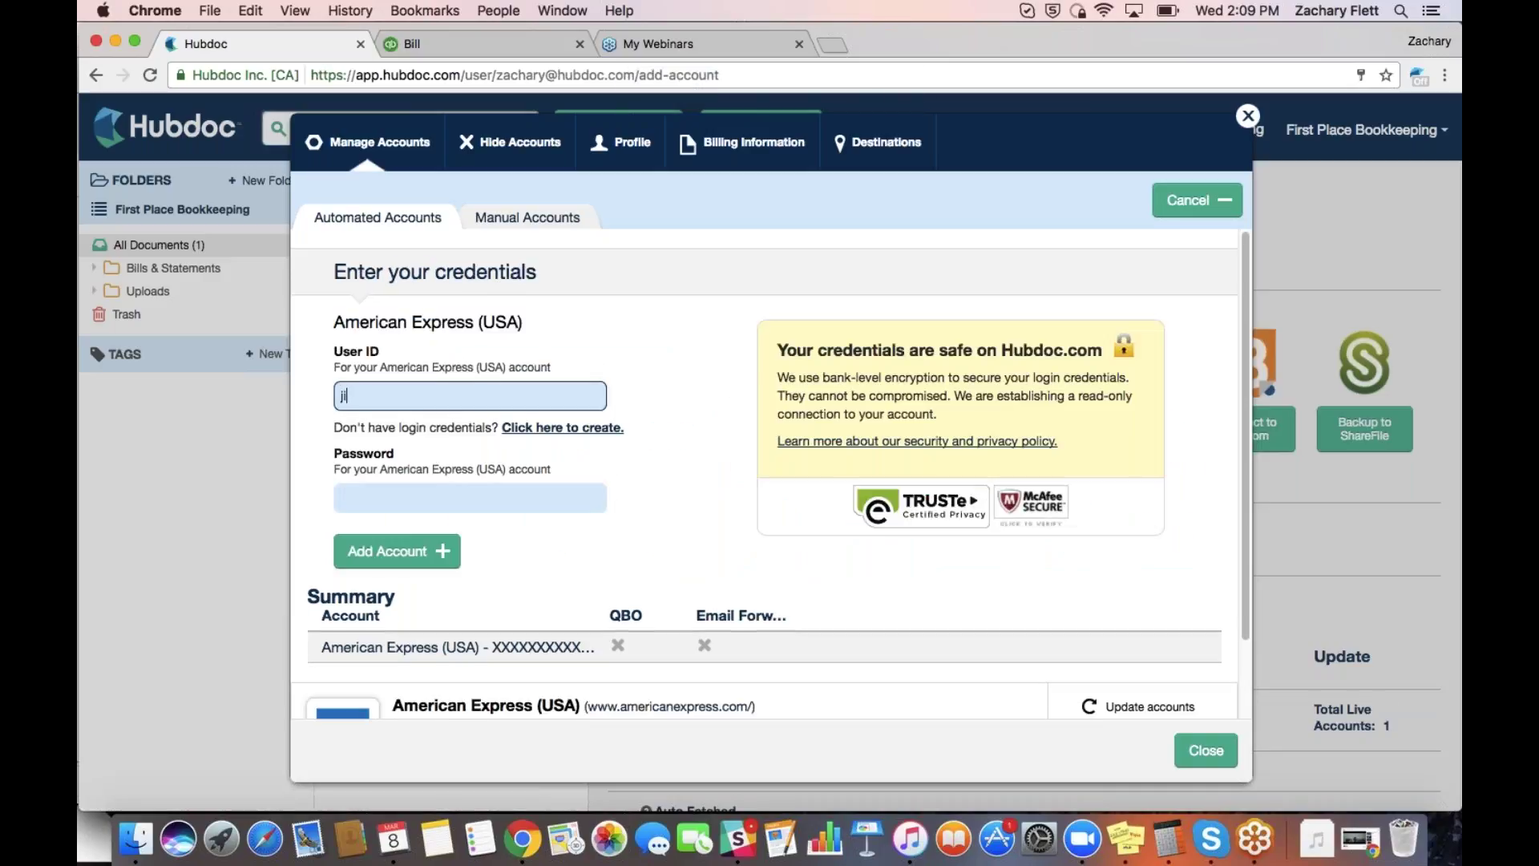
# Submit the American Express (USA) login with the account's user ID and password
pyautogui.press('Tab')
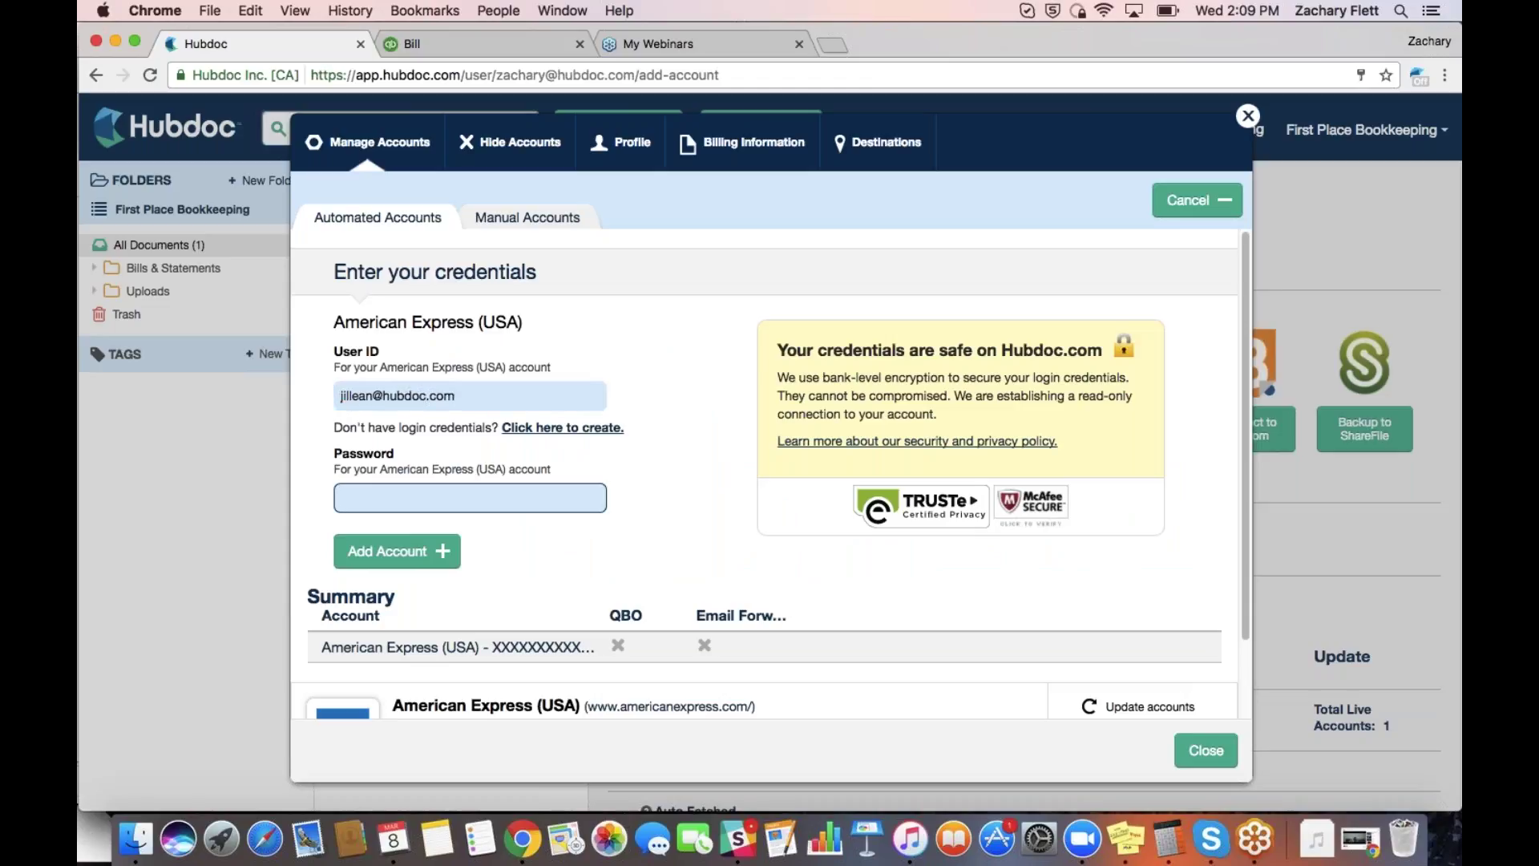
pyautogui.write('***********')
pyautogui.press('Return')
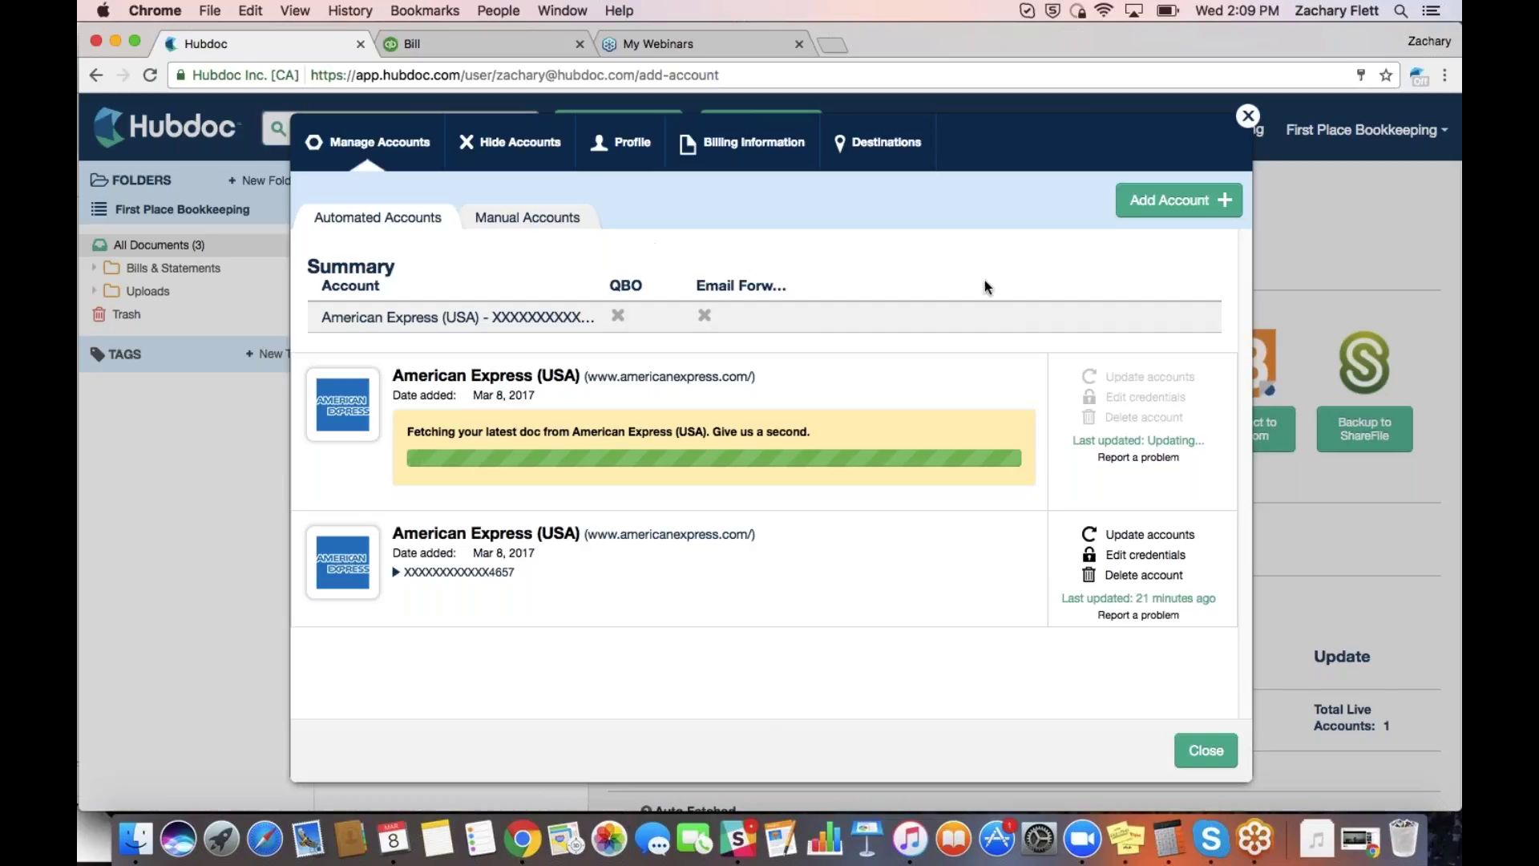
# Search 'comcas', pick Comcast, and submit its login email and password
pyautogui.click(1172, 200)
pyautogui.write('comcas')
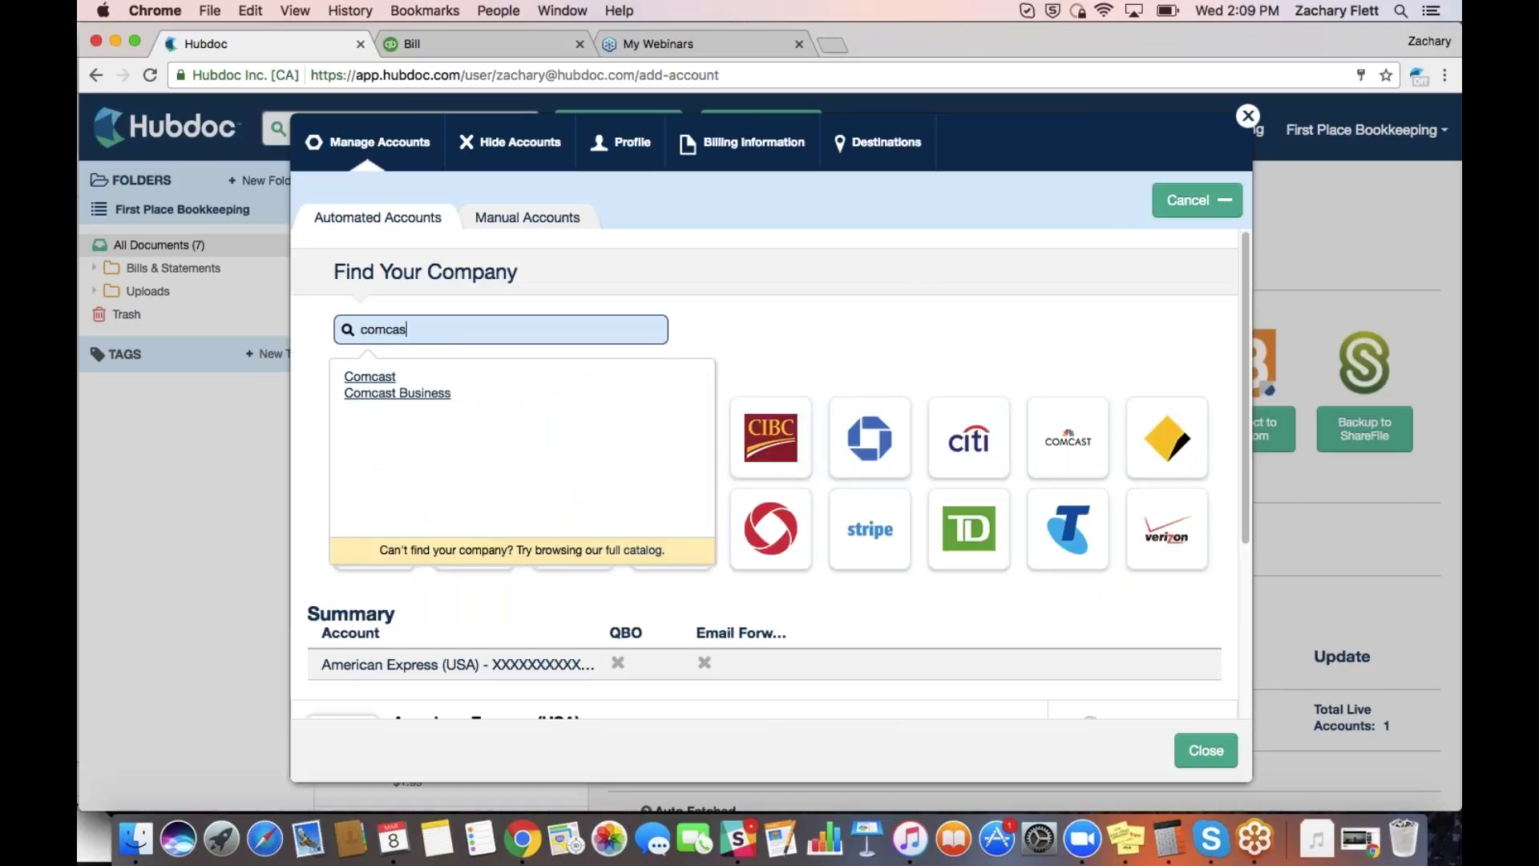
pyautogui.press('Return')
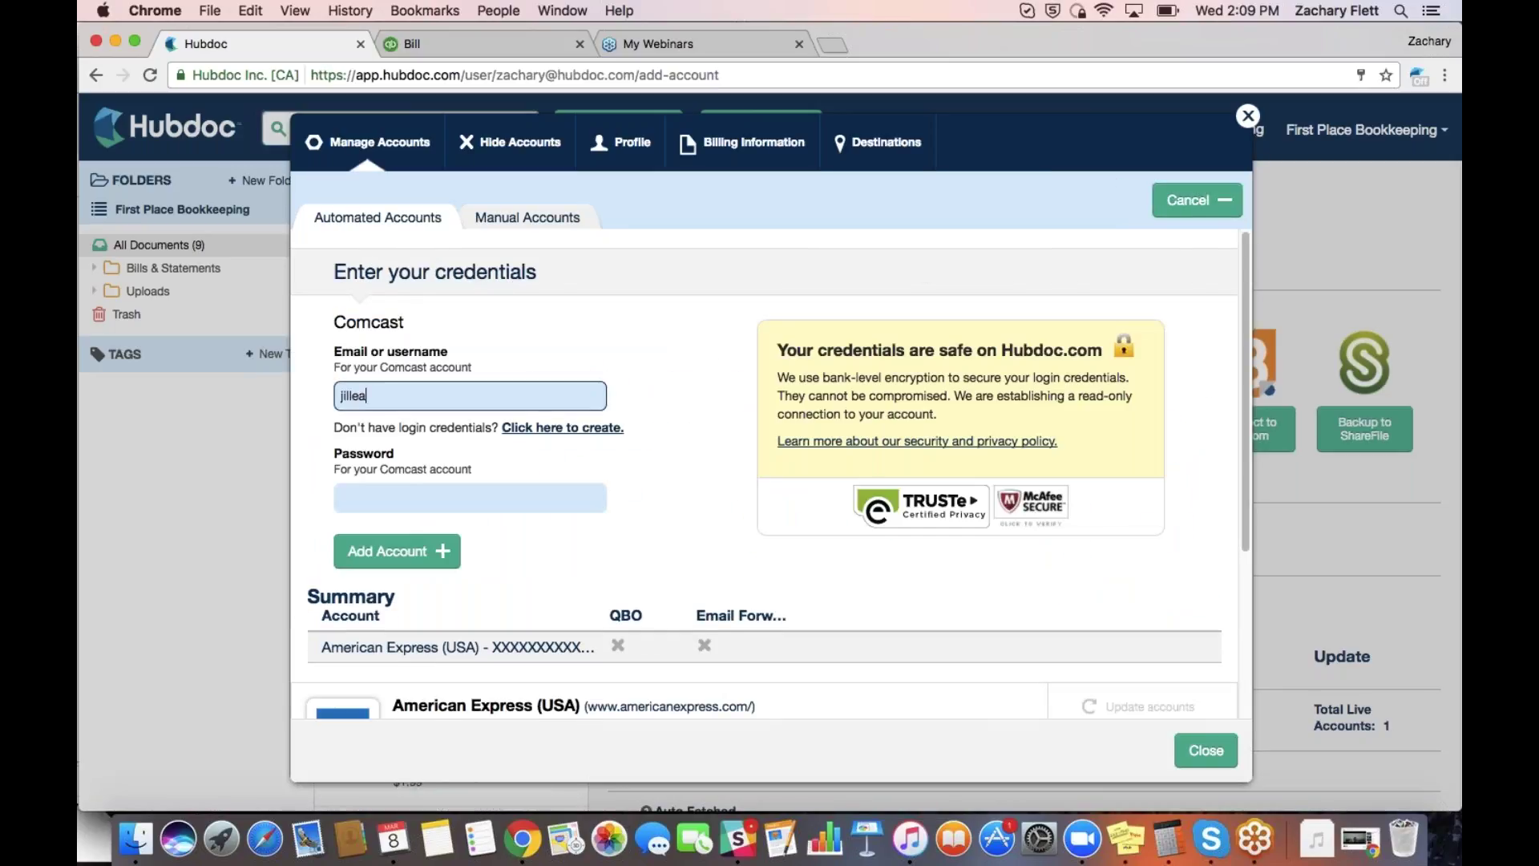
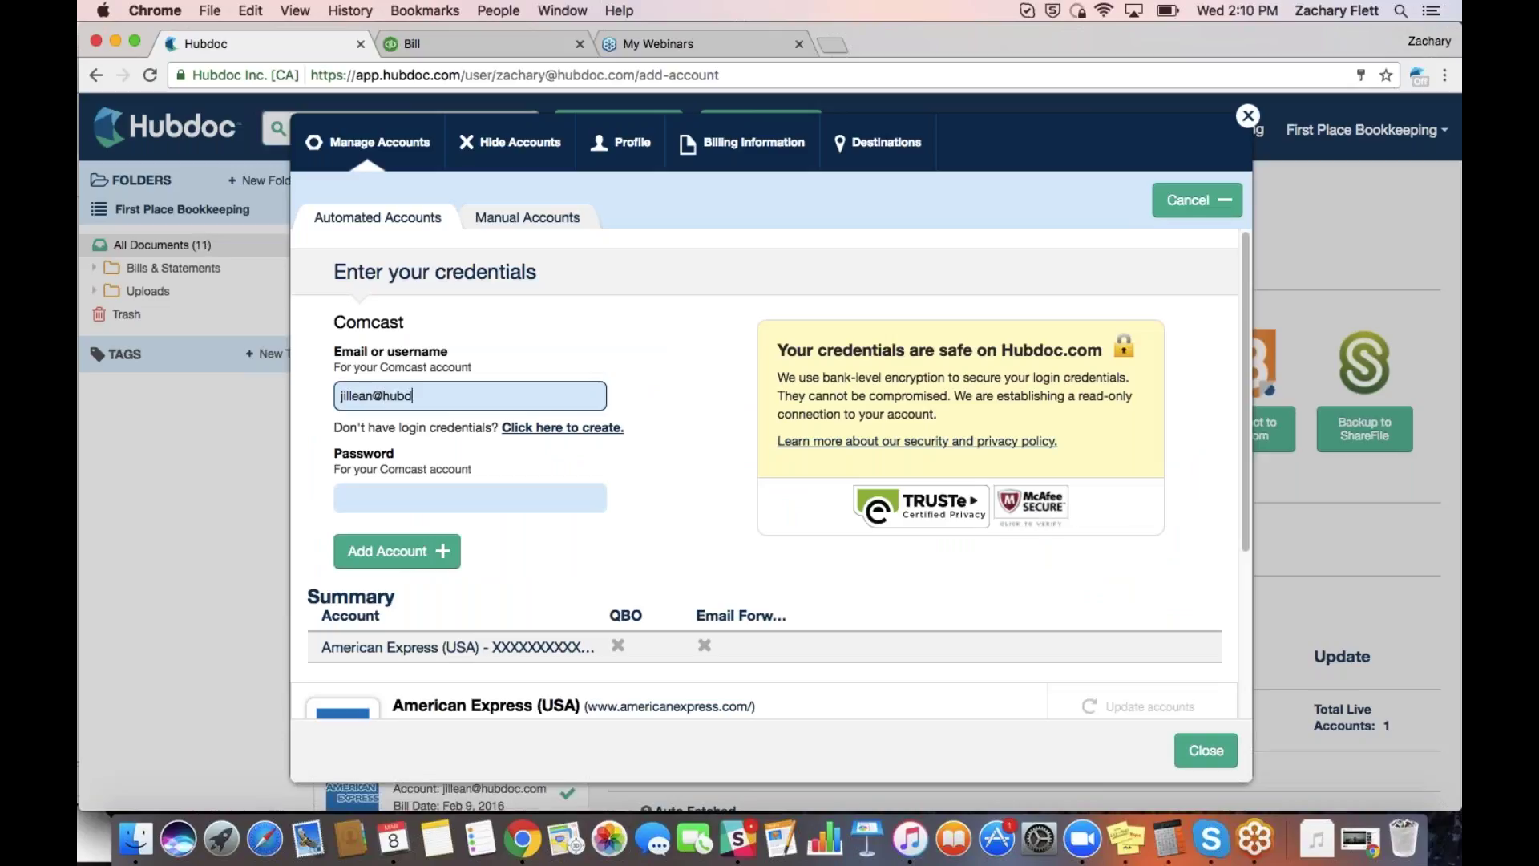
pyautogui.press('Tab')
pyautogui.write('****')
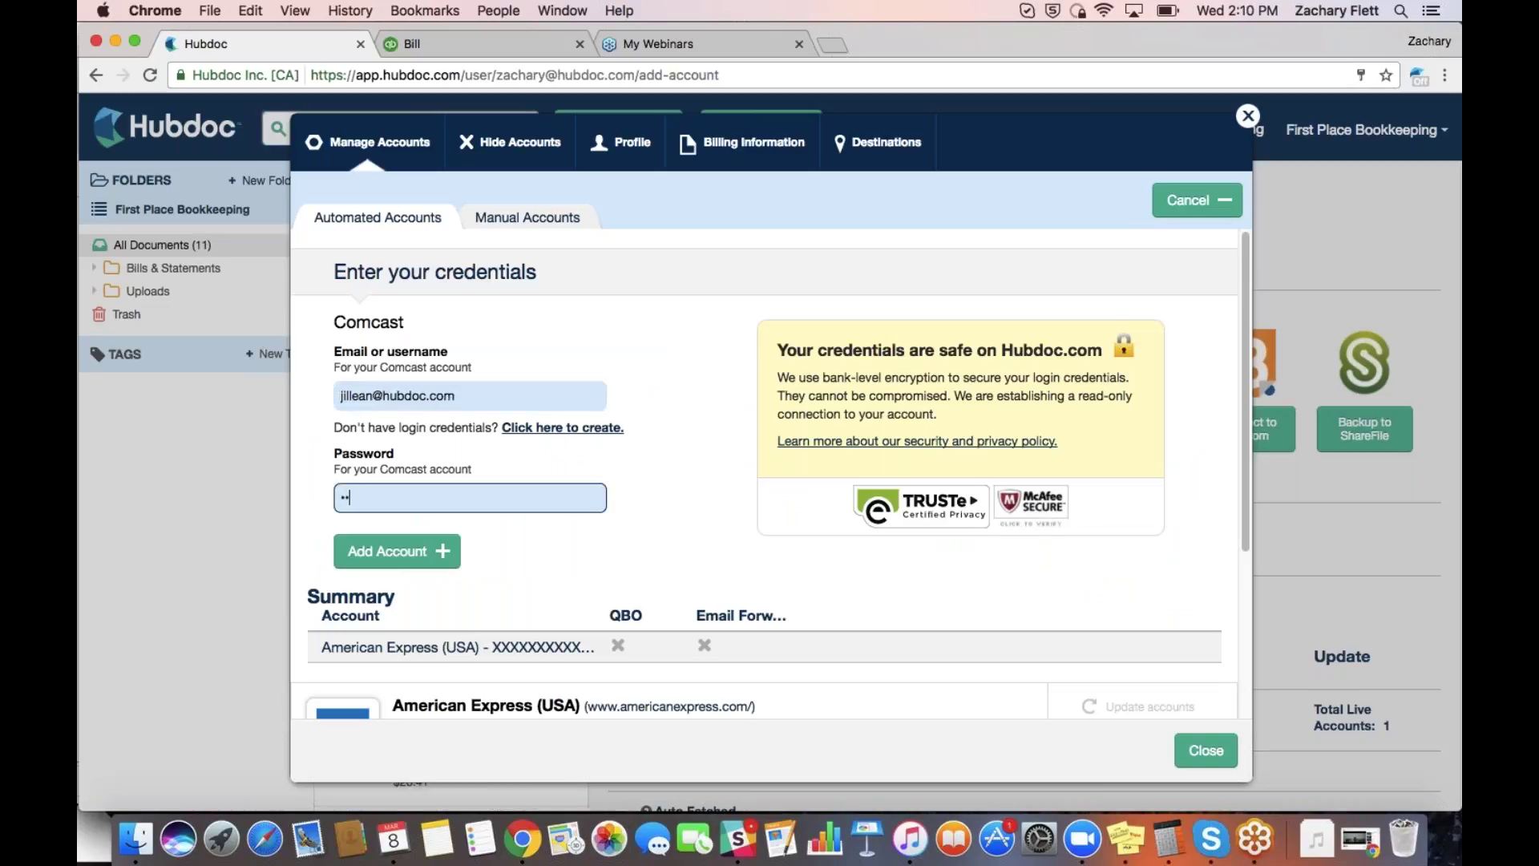
pyautogui.write('********')
pyautogui.press('Return')
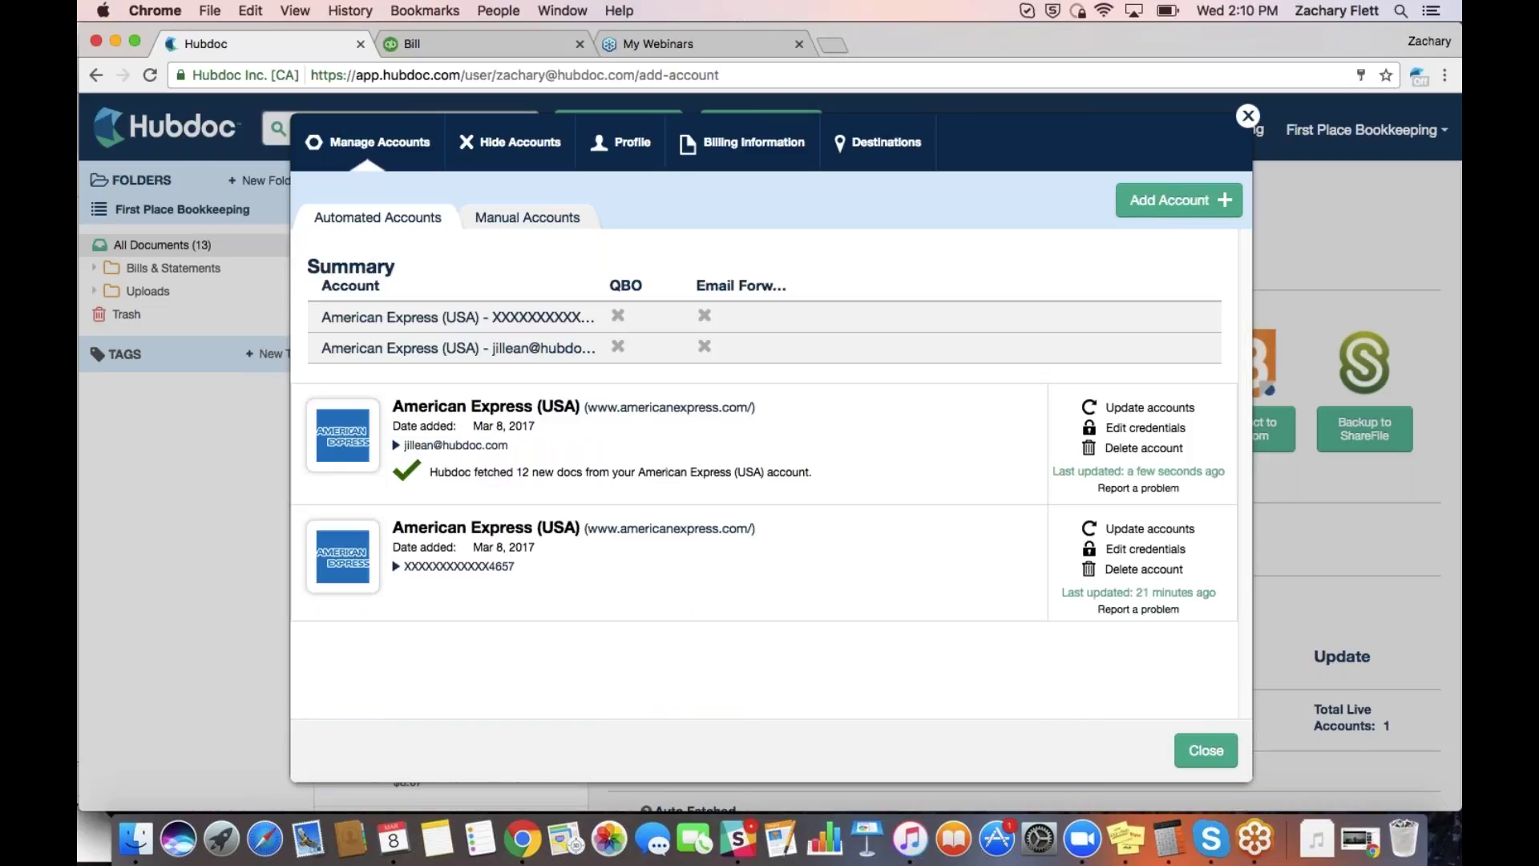
# Re-add Comcast with its login email and password, then close the accounts window and save-password prompt
pyautogui.click(1150, 205)
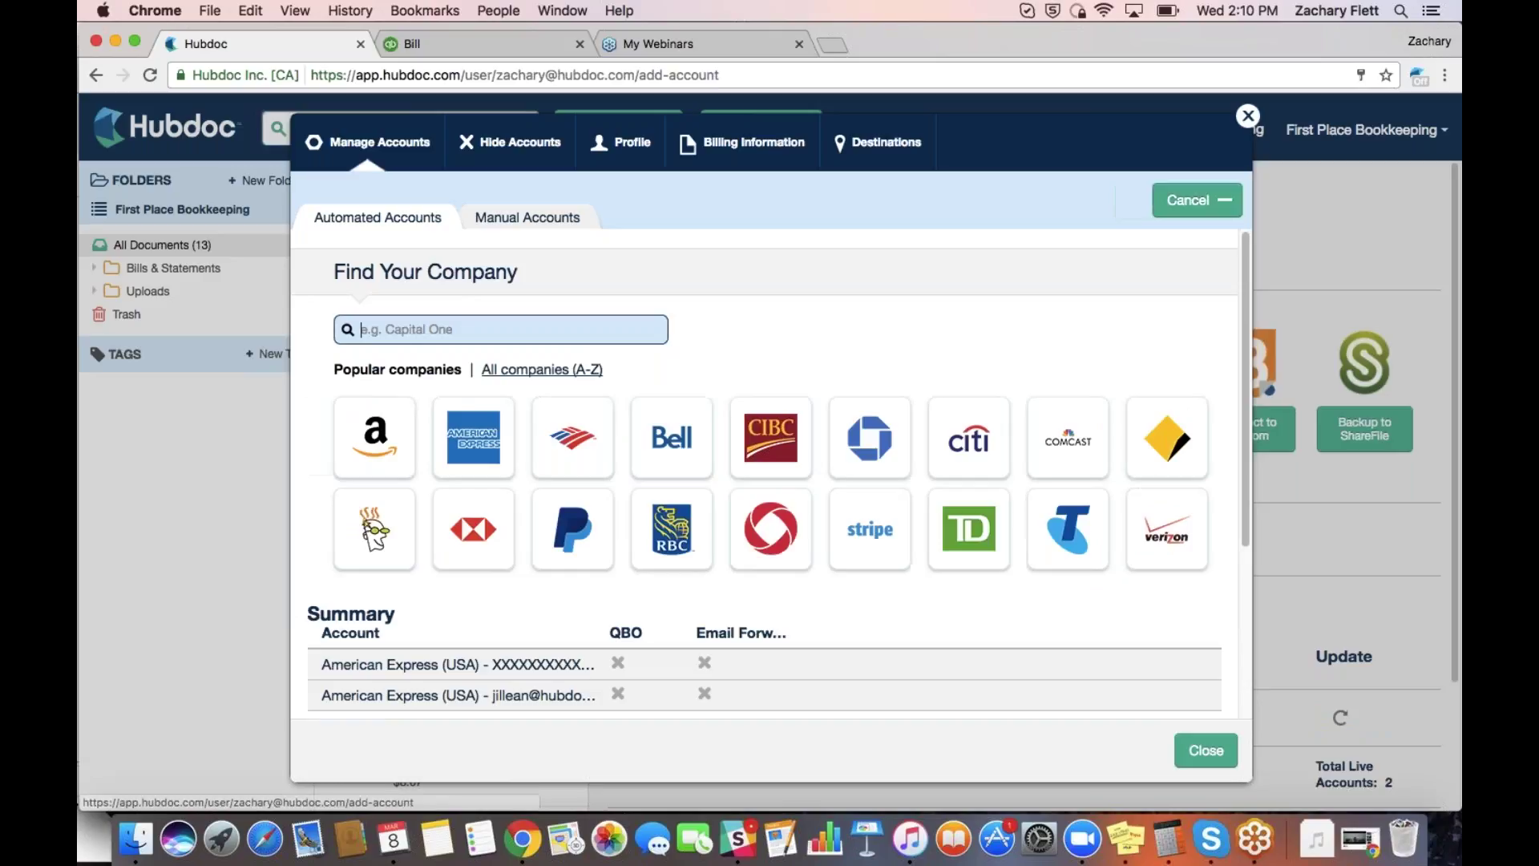
pyautogui.write('comcas')
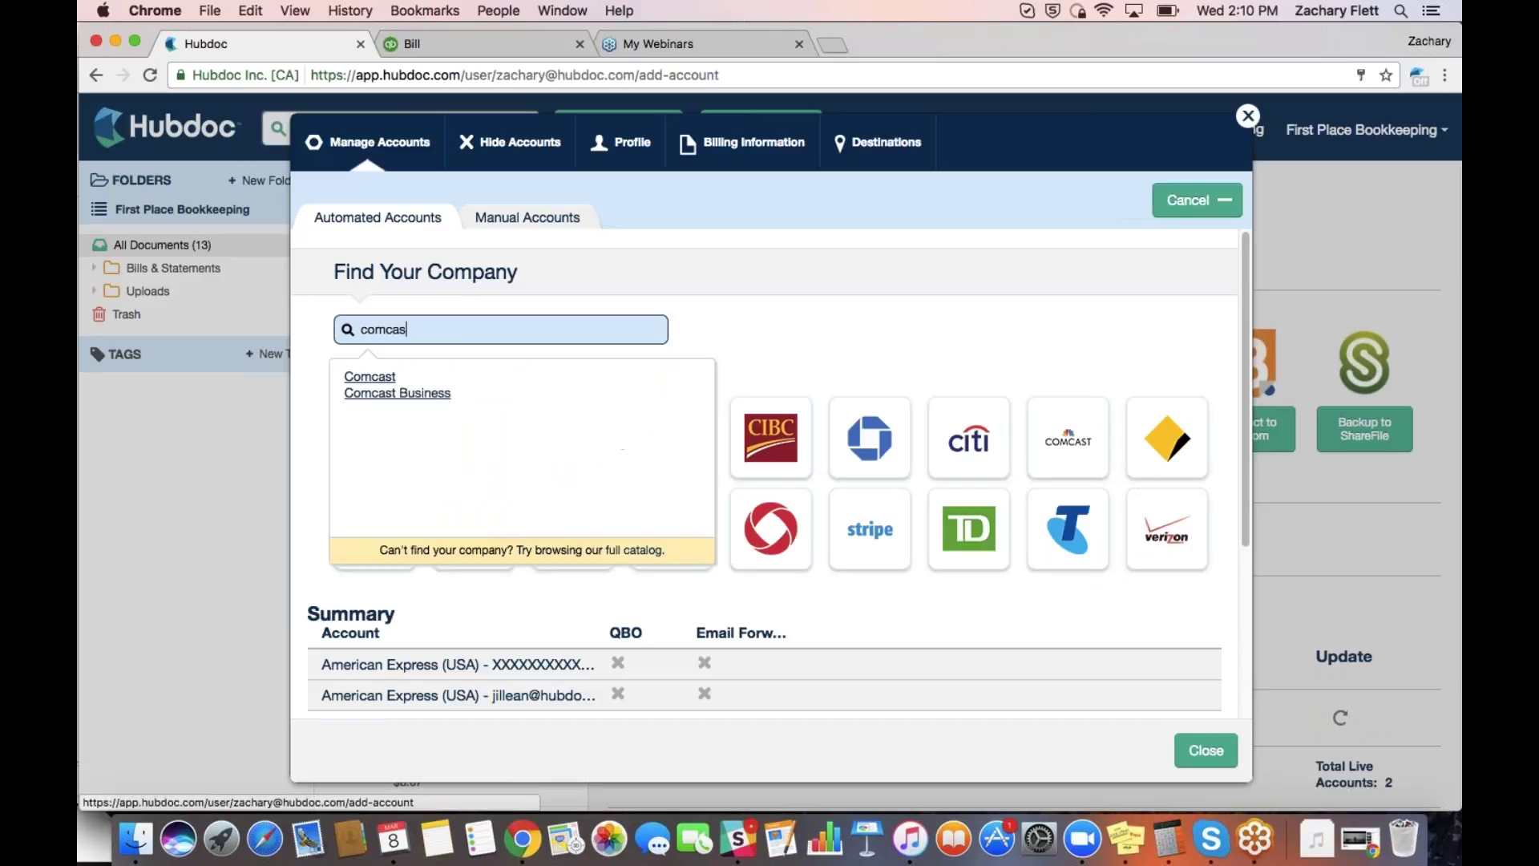
pyautogui.click(383, 376)
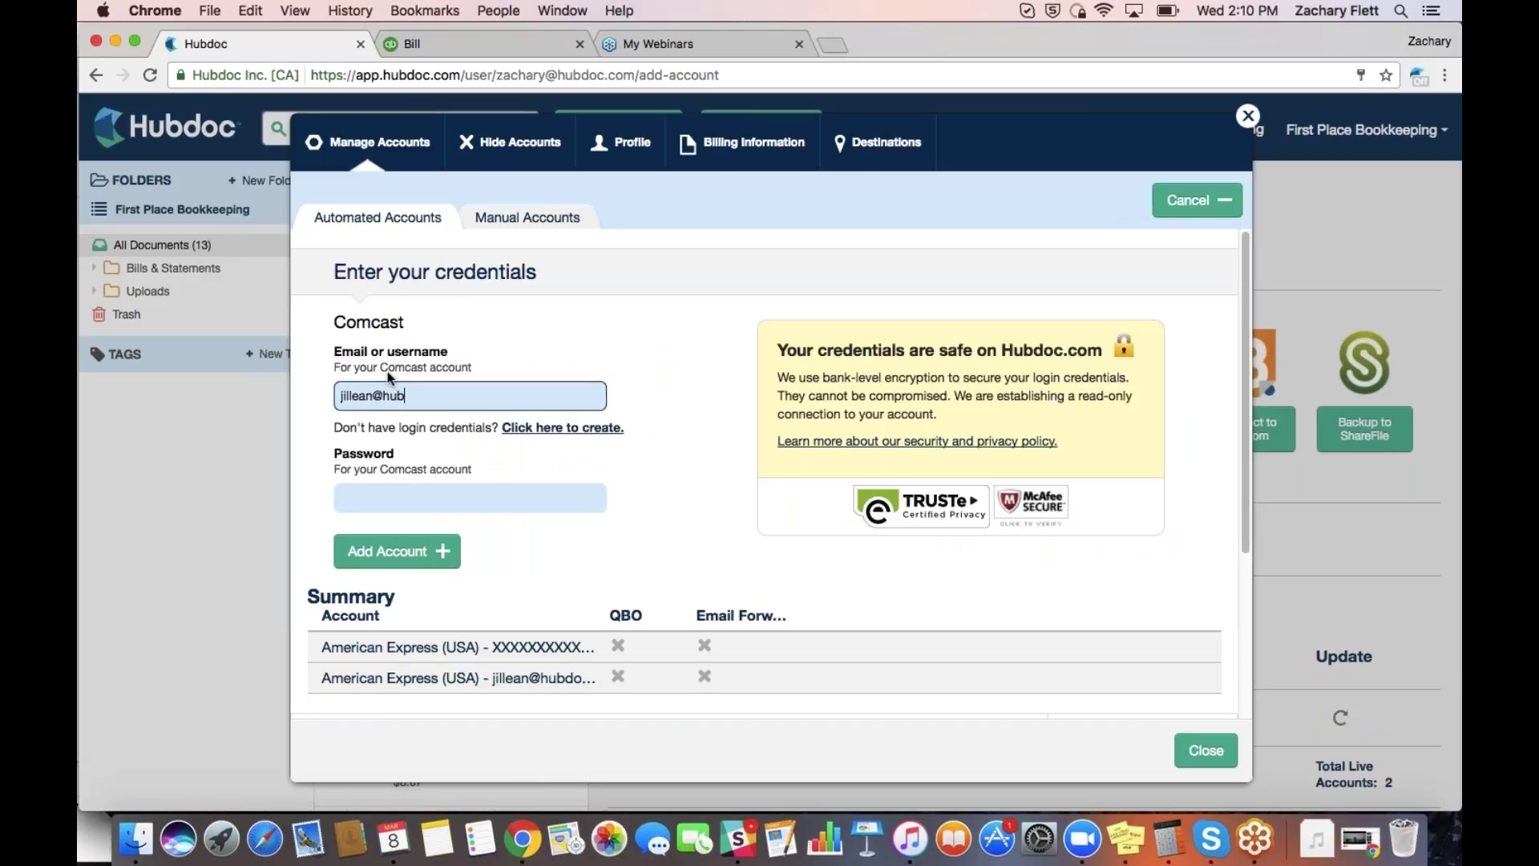
pyautogui.press('Tab')
pyautogui.write('•••••••••••')
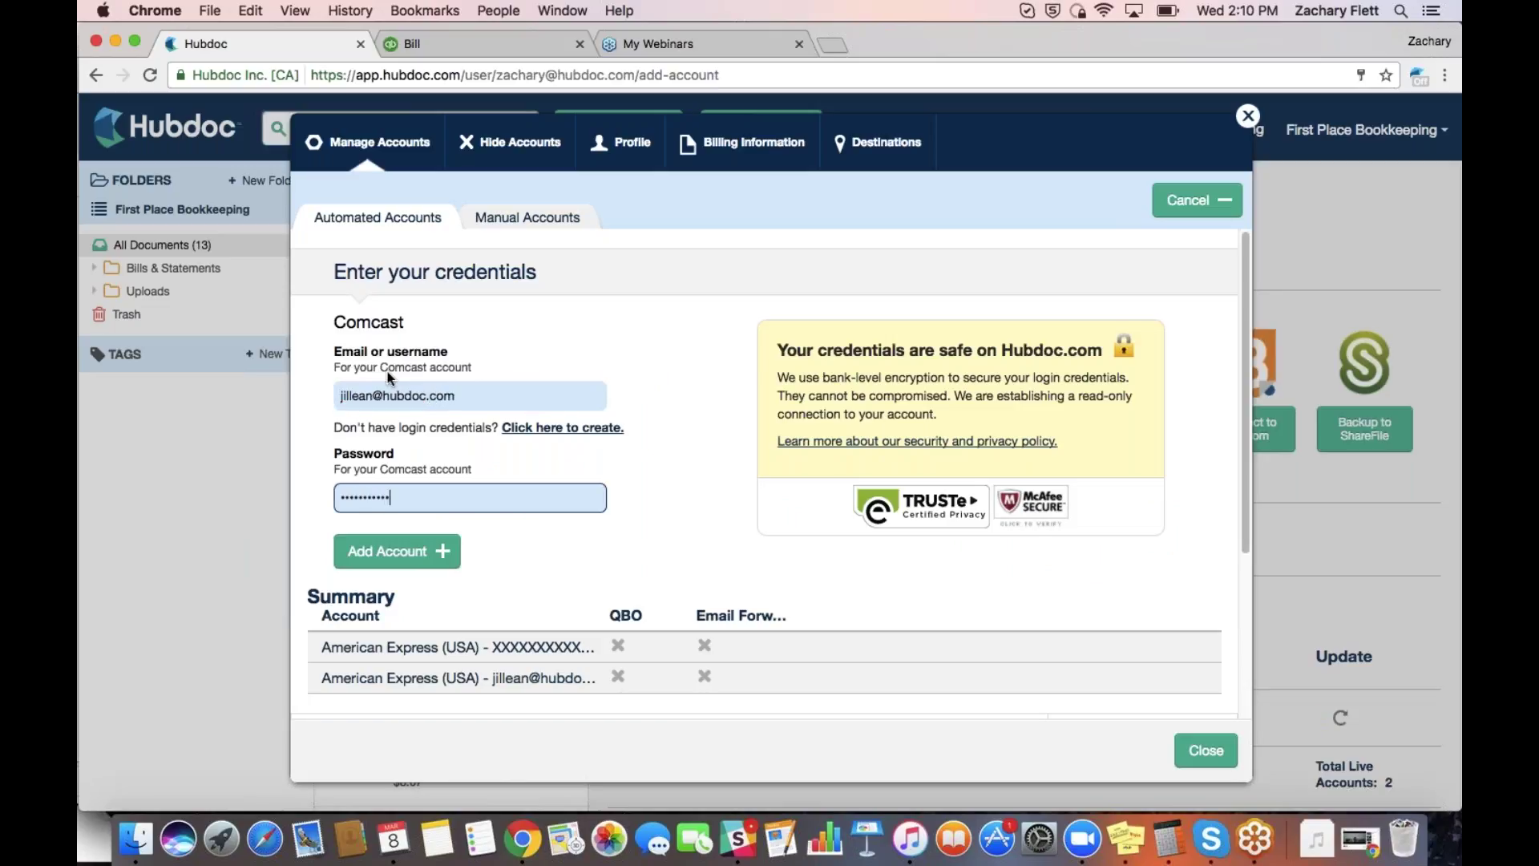
pyautogui.press('Return')
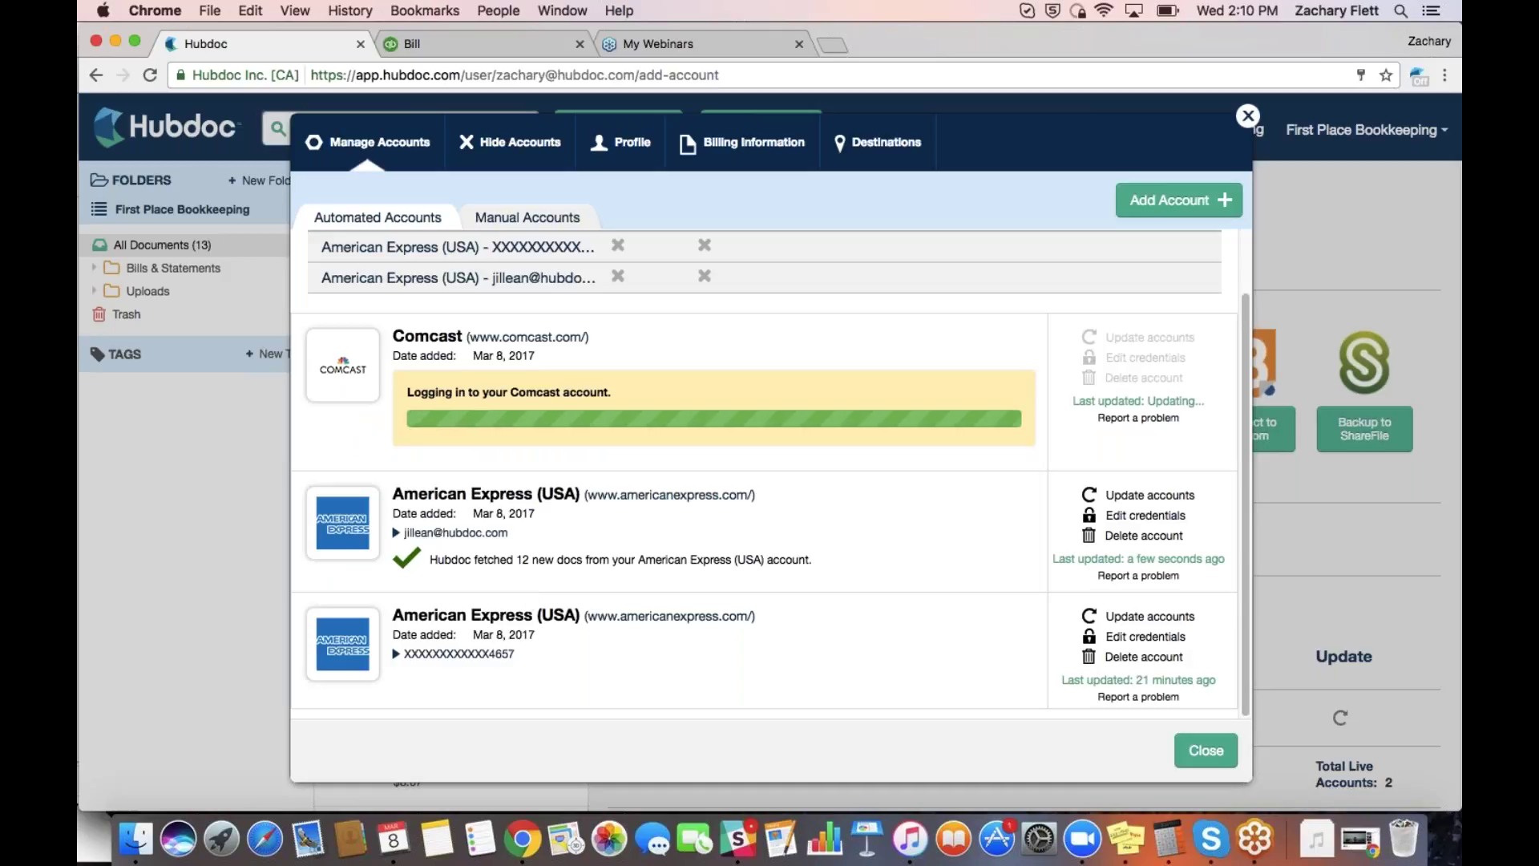
pyautogui.click(1360, 75)
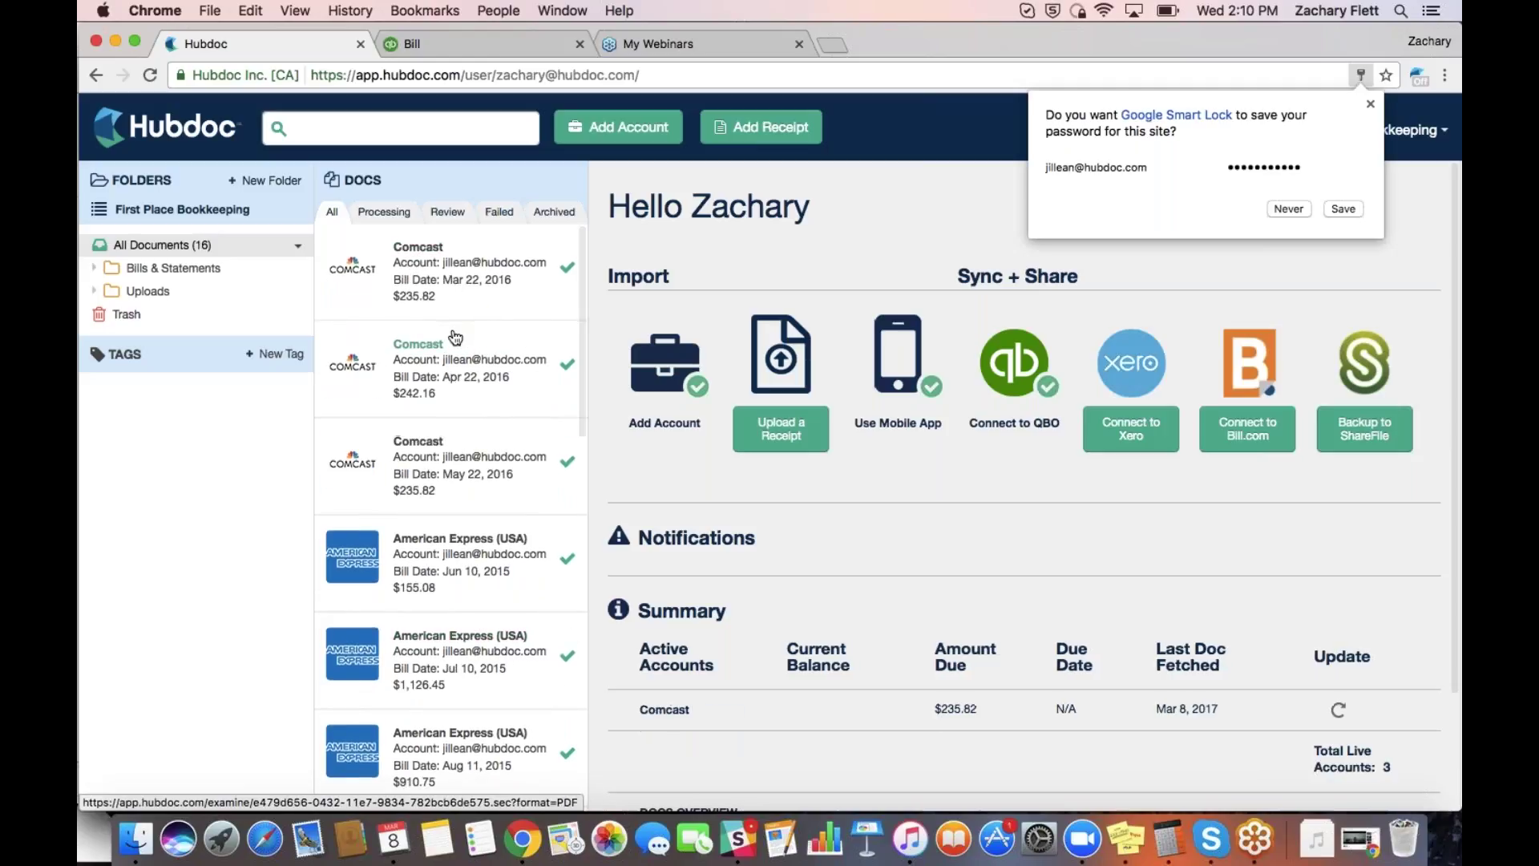
pyautogui.click(1304, 210)
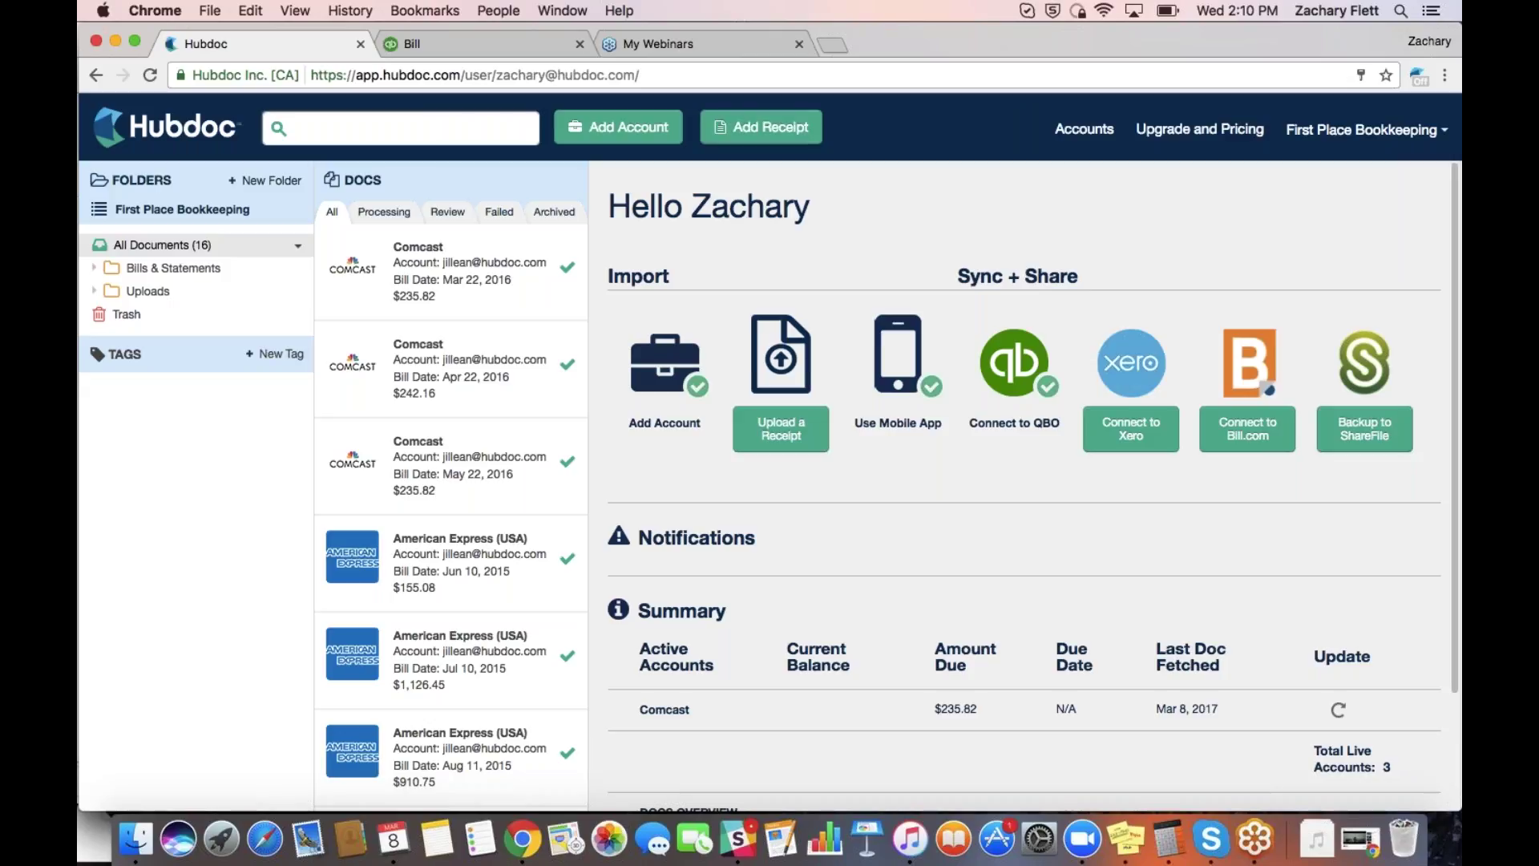
pyautogui.click(786, 129)
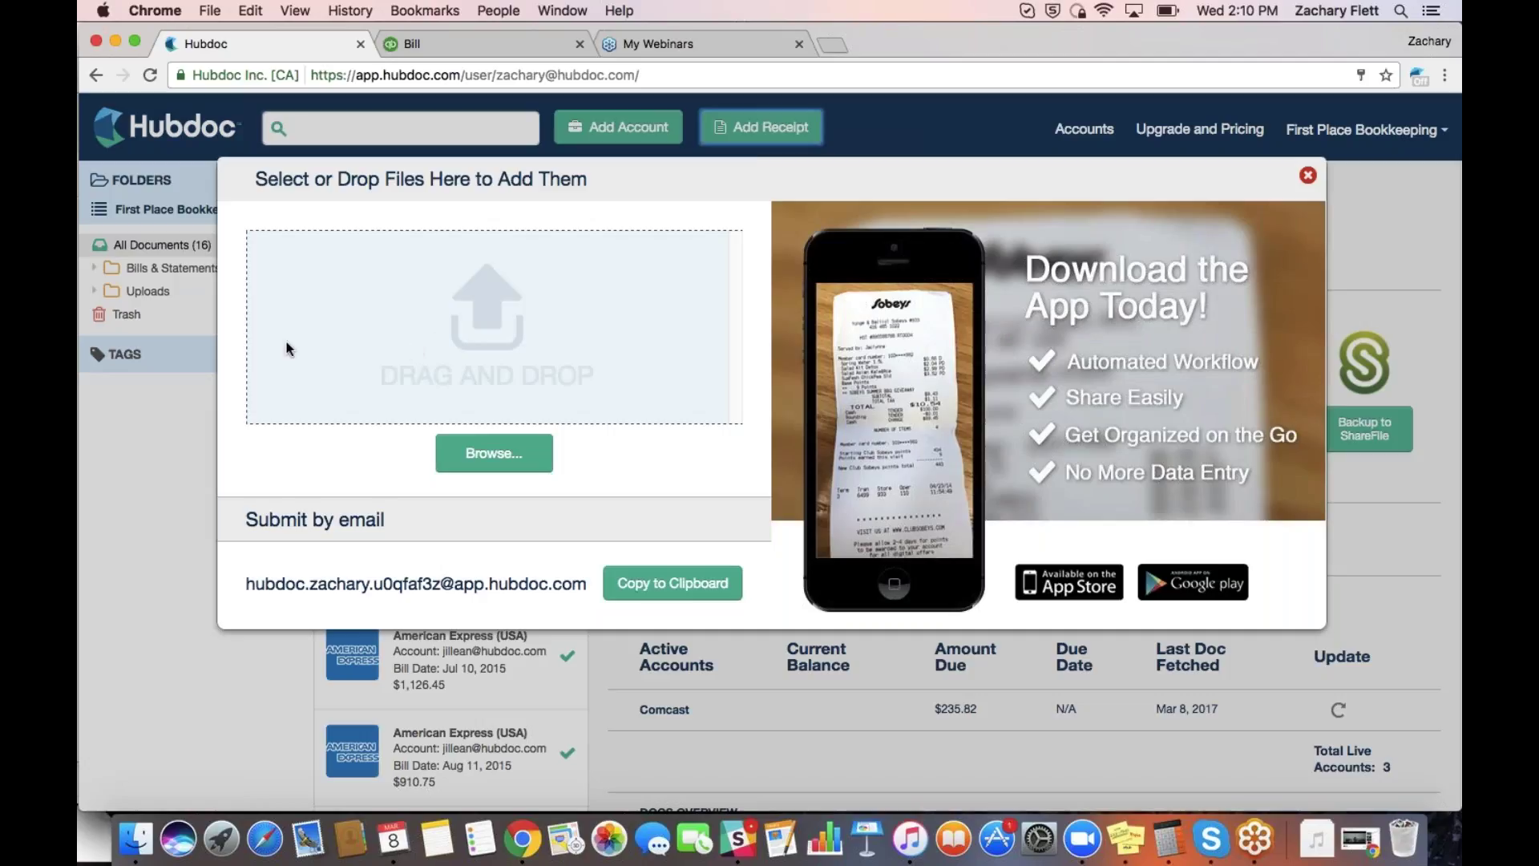
pyautogui.click(511, 456)
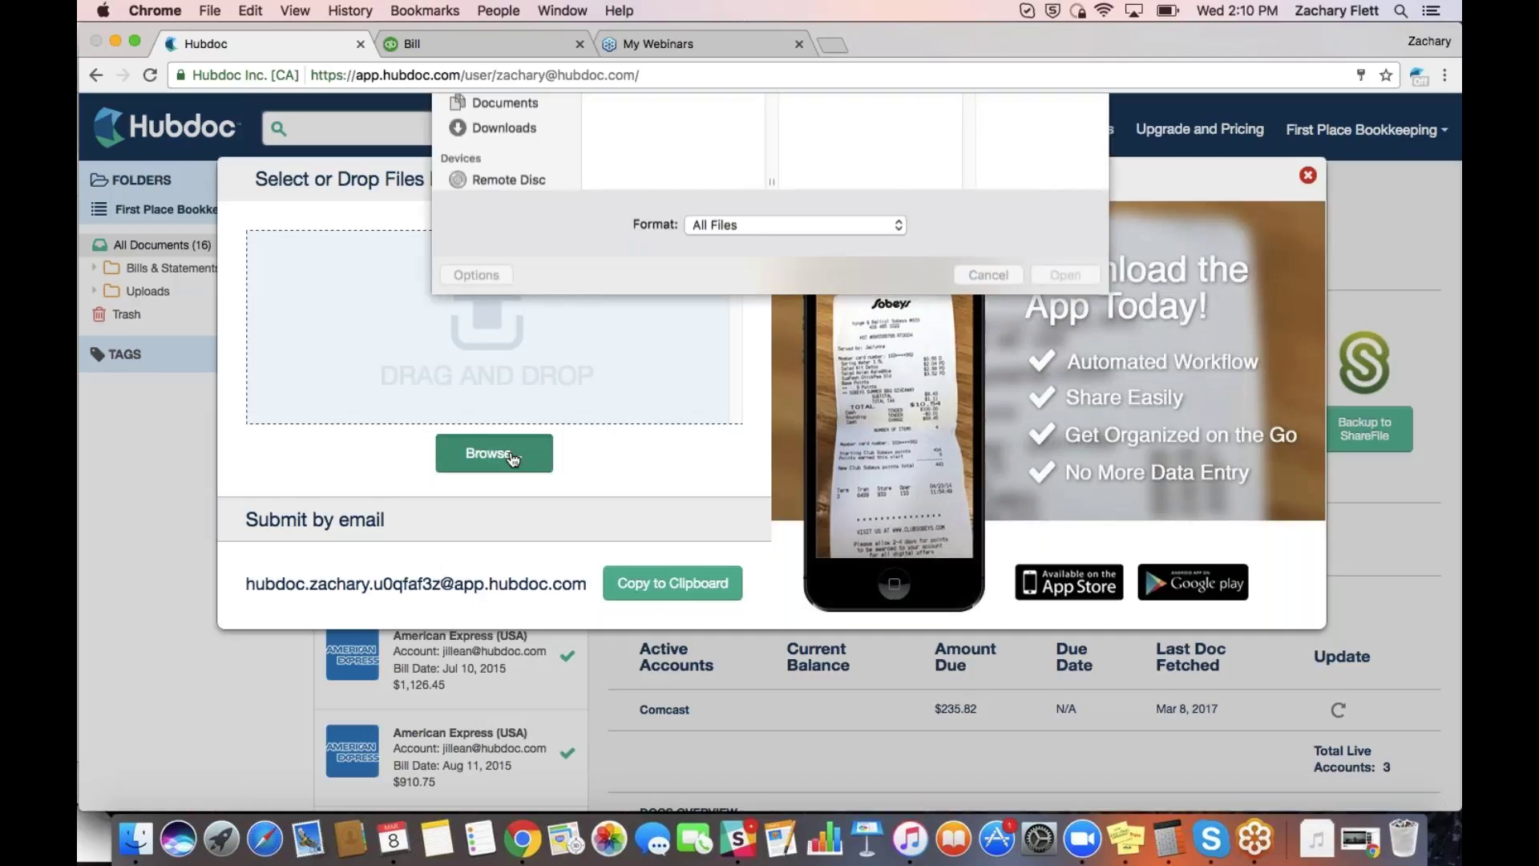
pyautogui.click(987, 438)
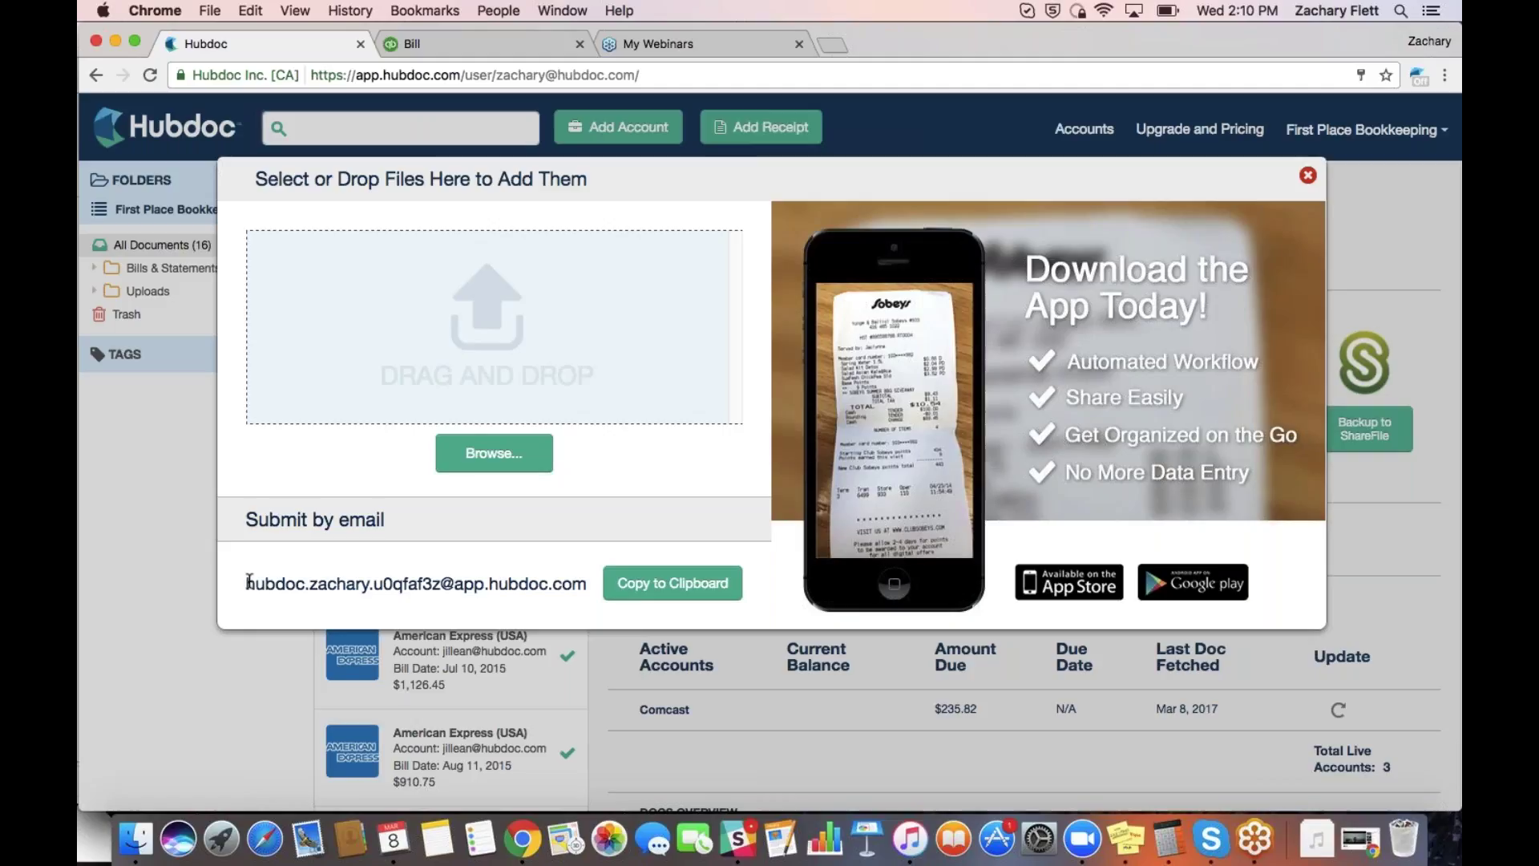
pyautogui.moveTo(249, 582); pyautogui.dragTo(582, 582)
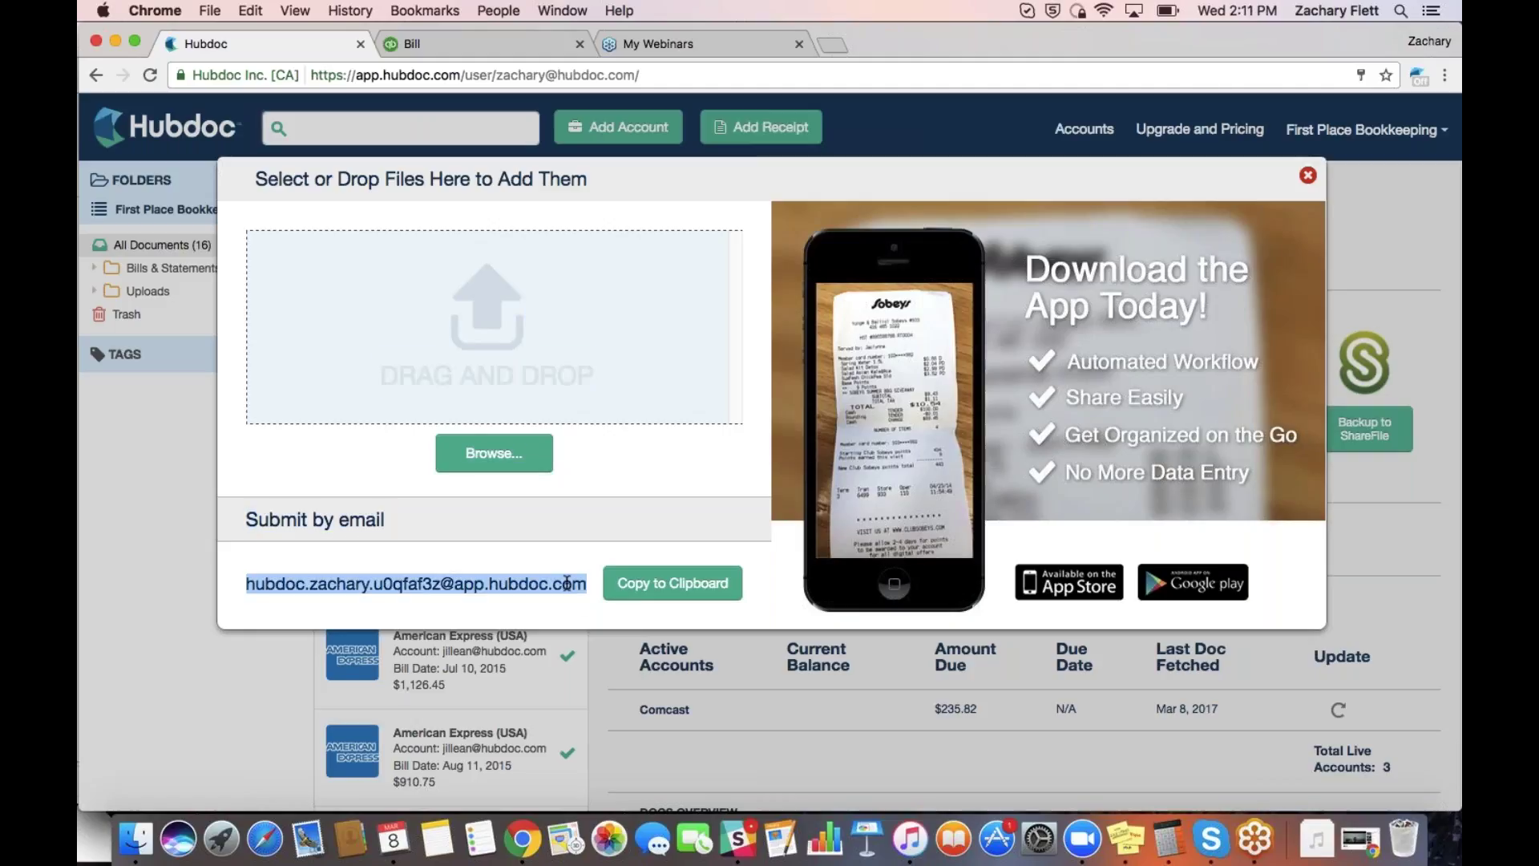
pyautogui.click(552, 589)
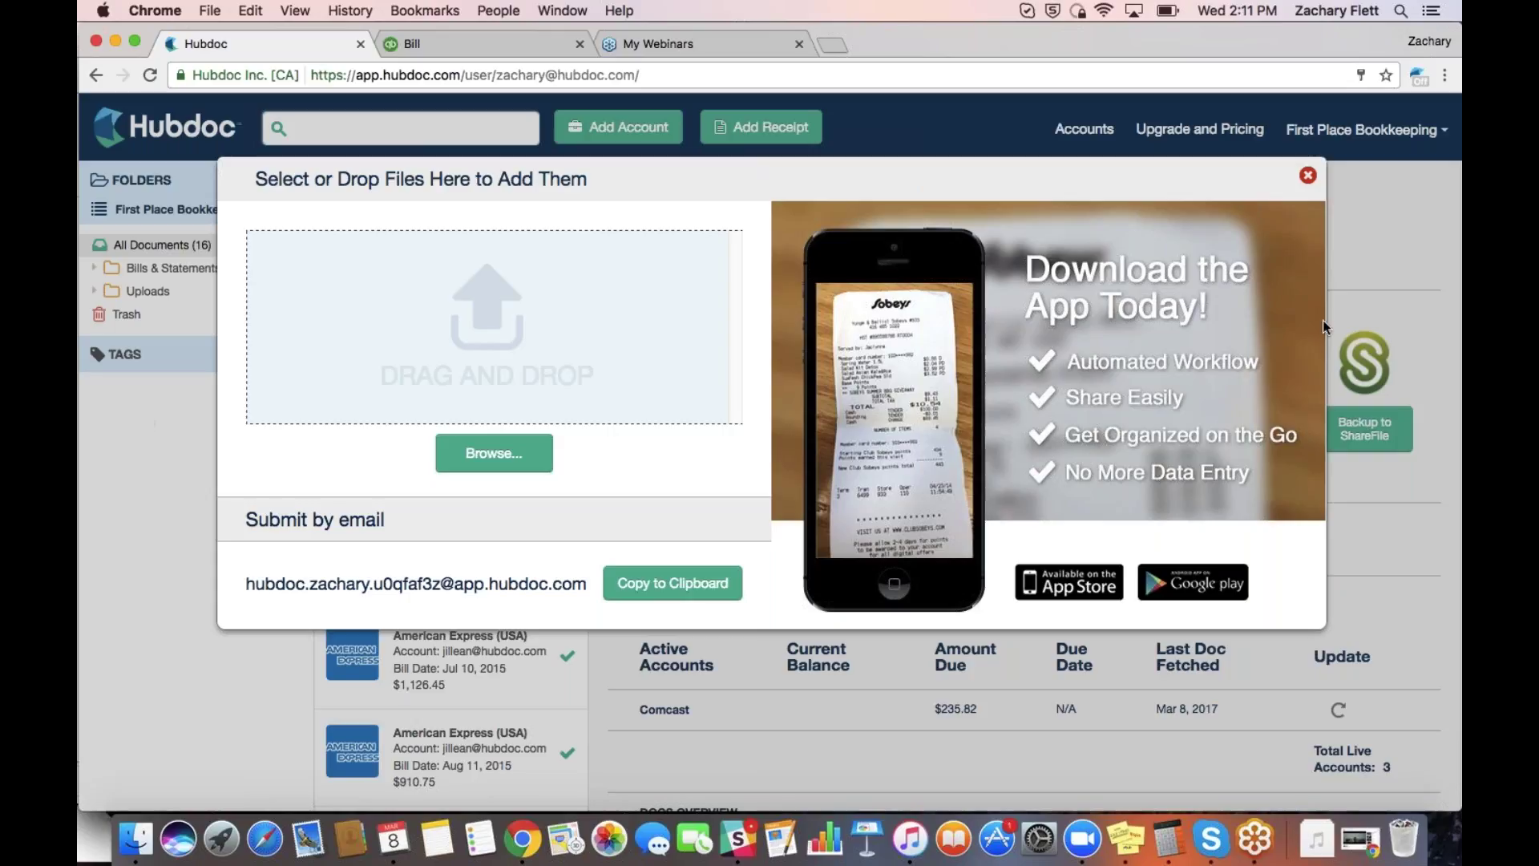
pyautogui.click(1313, 175)
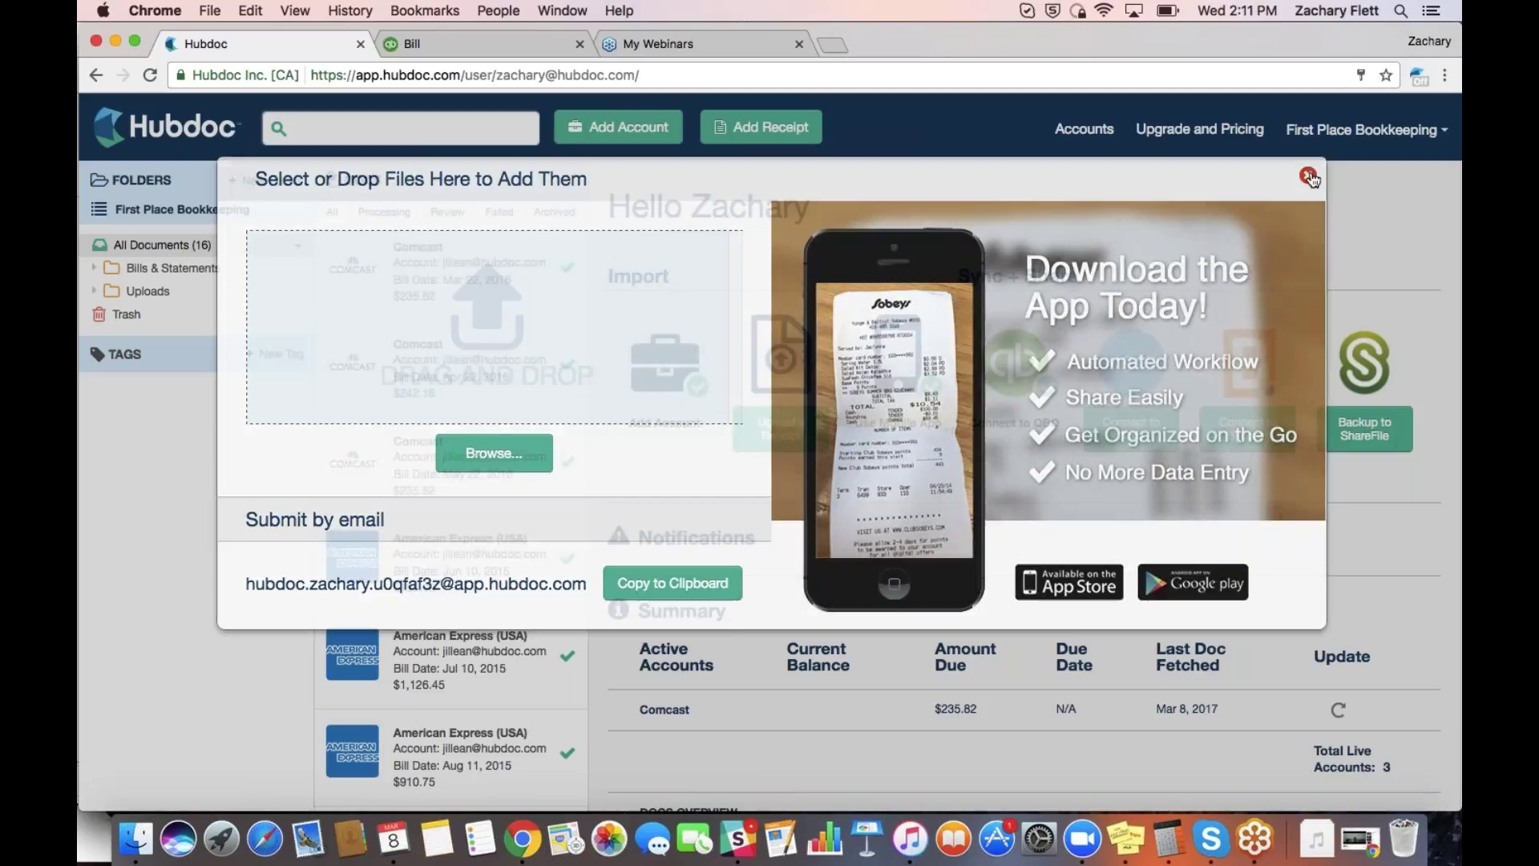
# Expand Bills & Statements and Uploads, then open the Villa Madina folder's $10.72 receipt
pyautogui.click(101, 274)
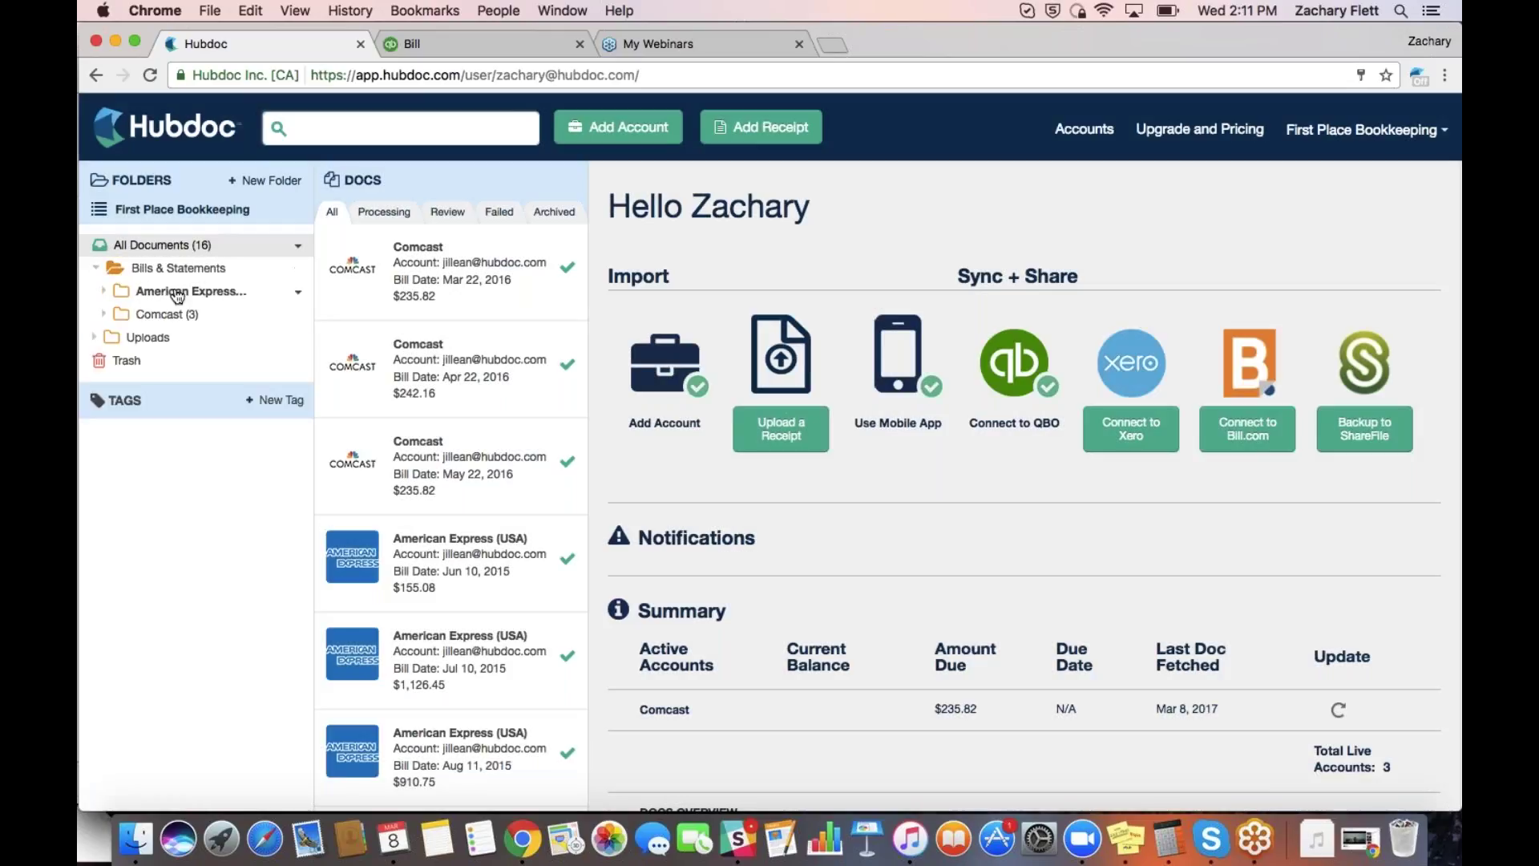
pyautogui.click(98, 336)
pyautogui.click(173, 360)
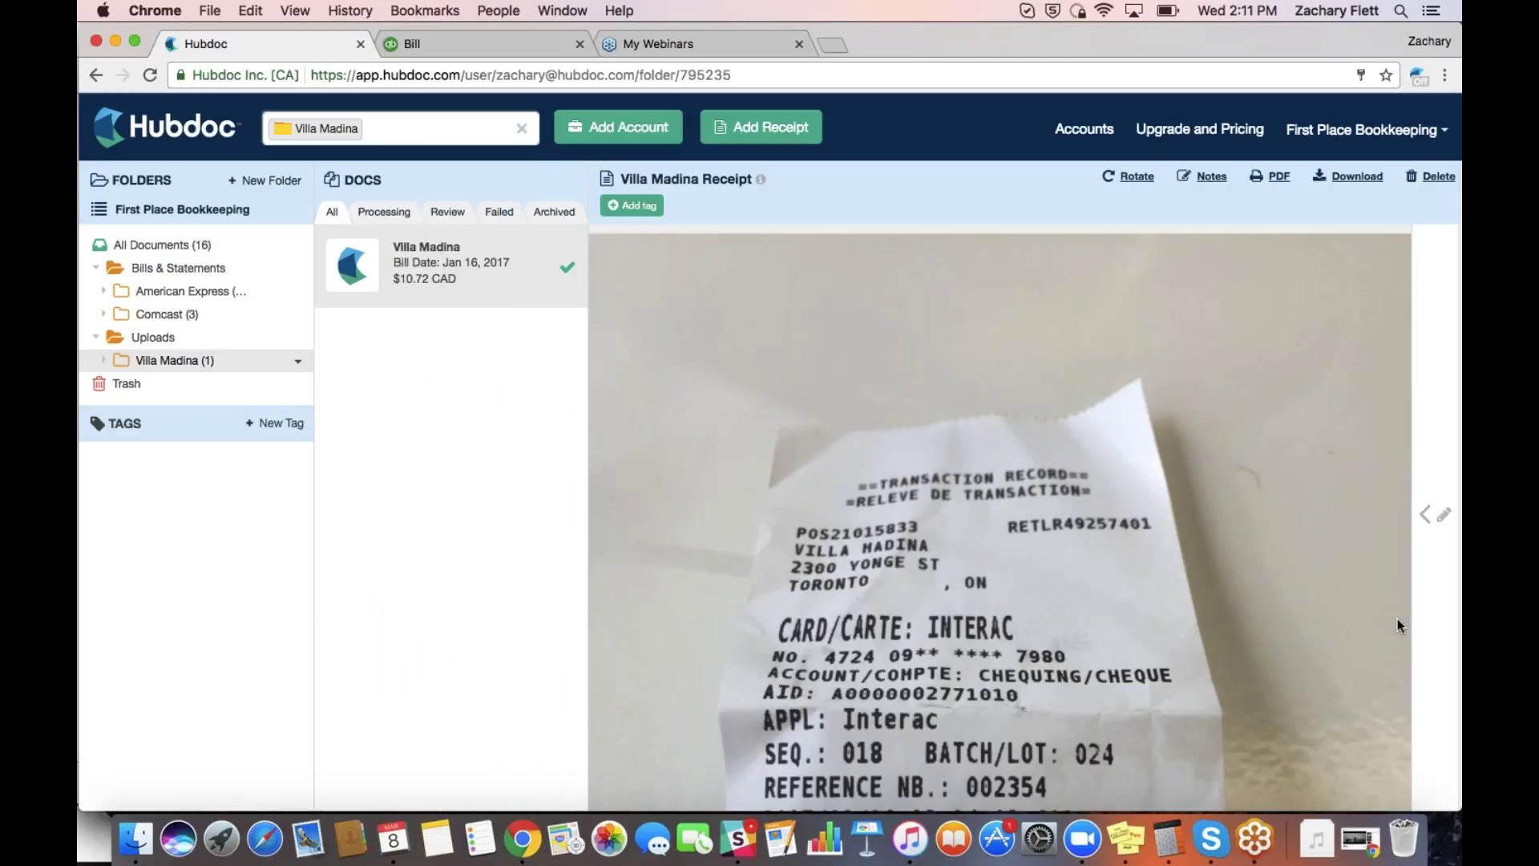
pyautogui.click(1441, 84)
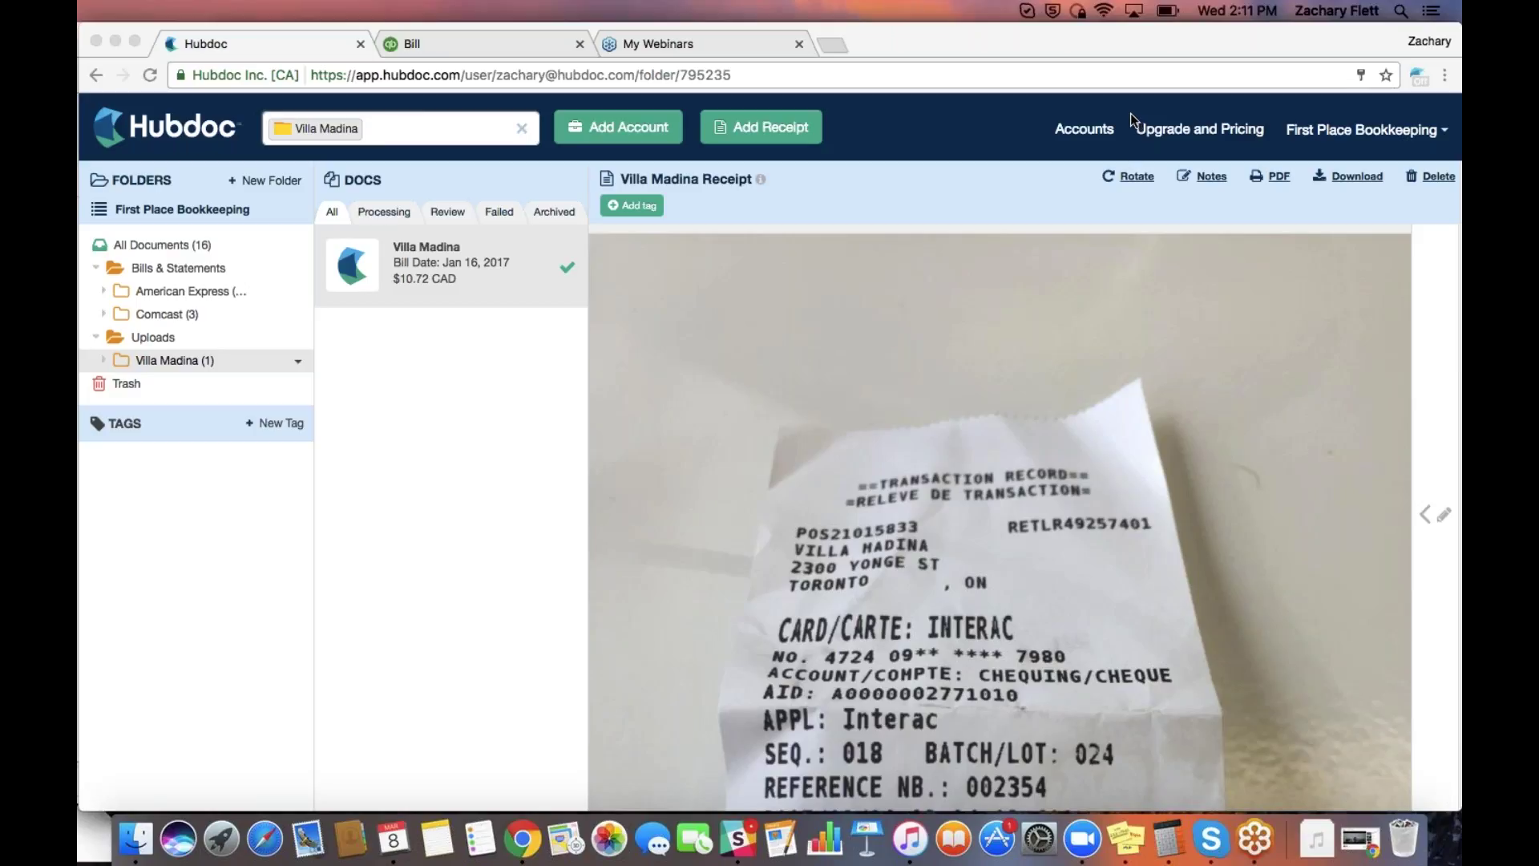
pyautogui.click(468, 517)
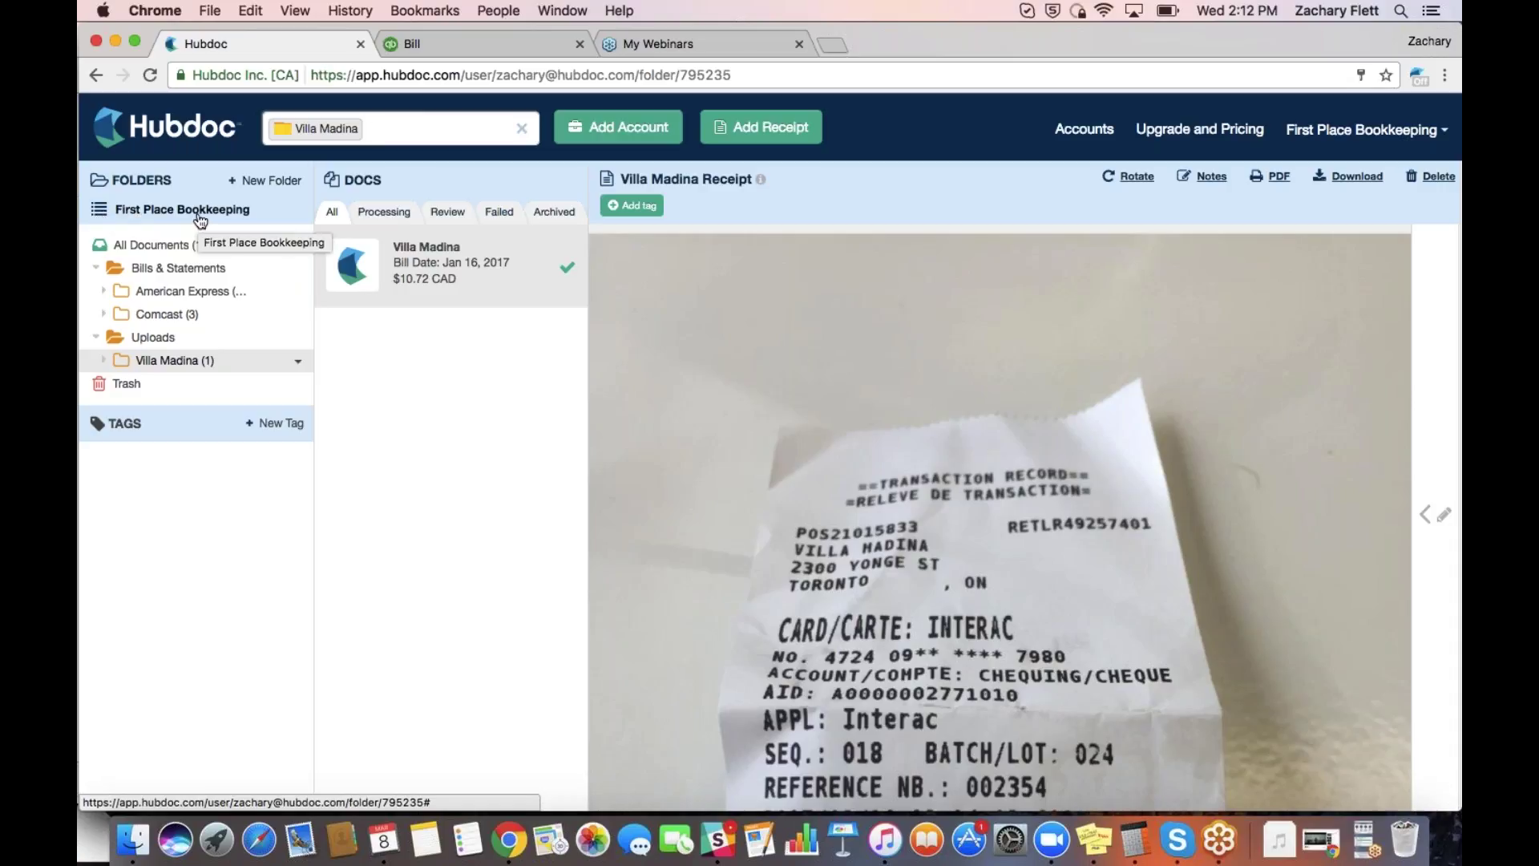
# Switch to the My Hubdoc organizations overview, then go back into First Place Bookkeeping
pyautogui.click(101, 211)
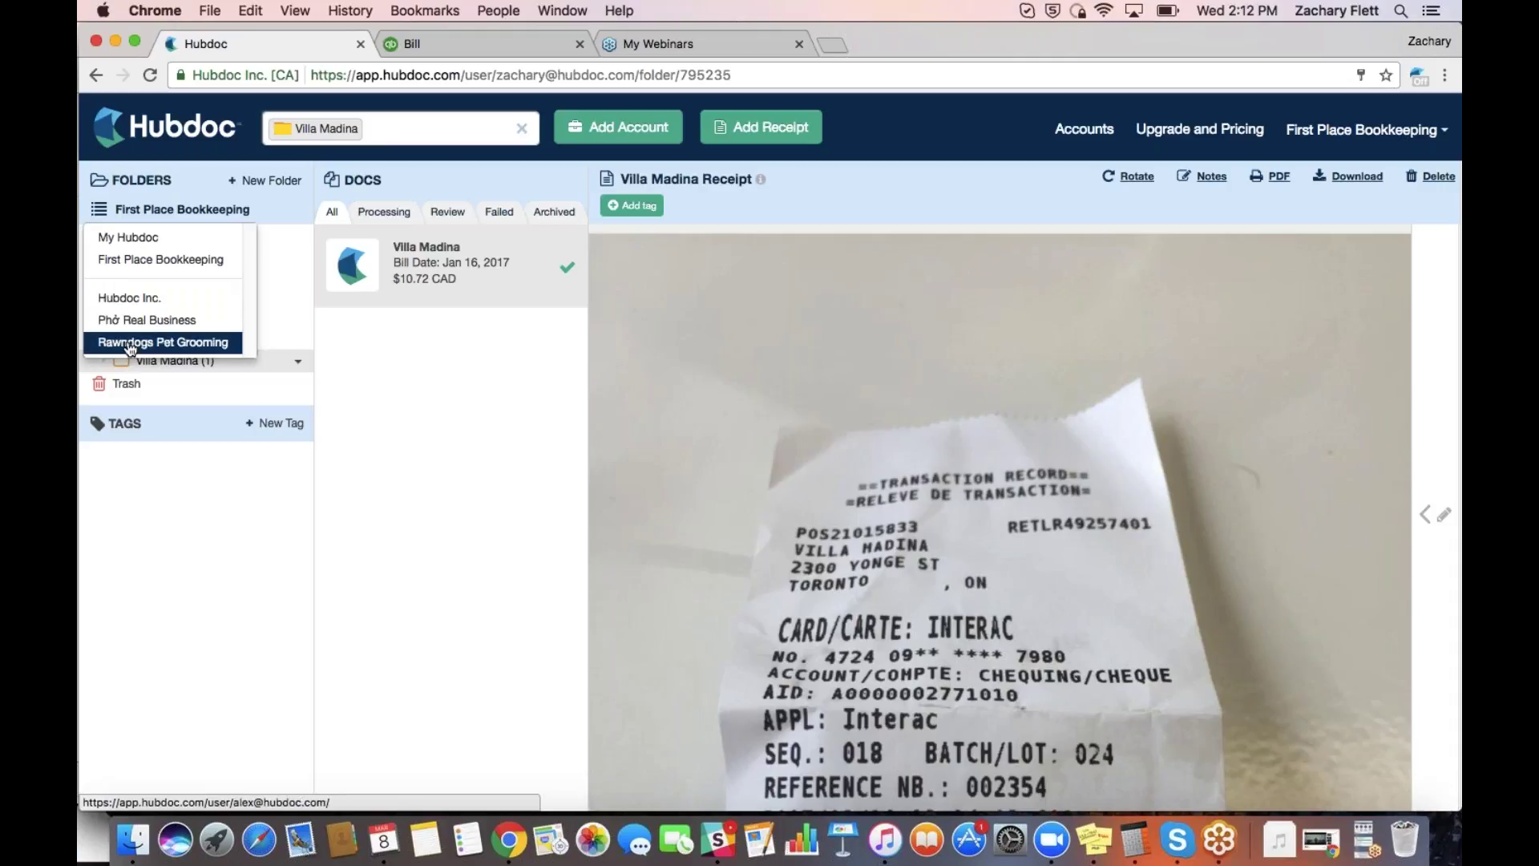
pyautogui.click(116, 240)
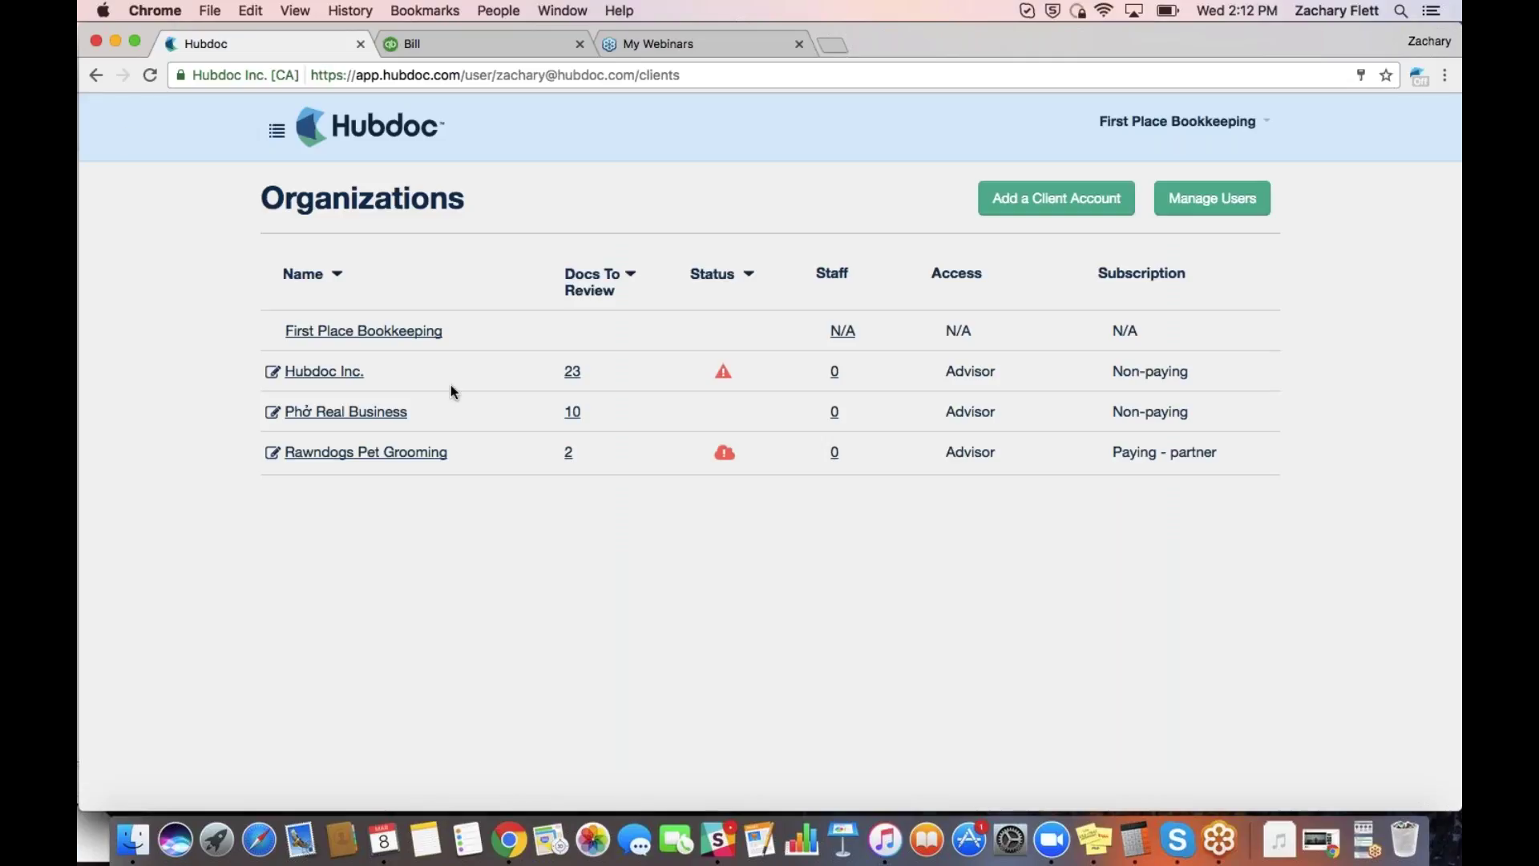
pyautogui.click(412, 332)
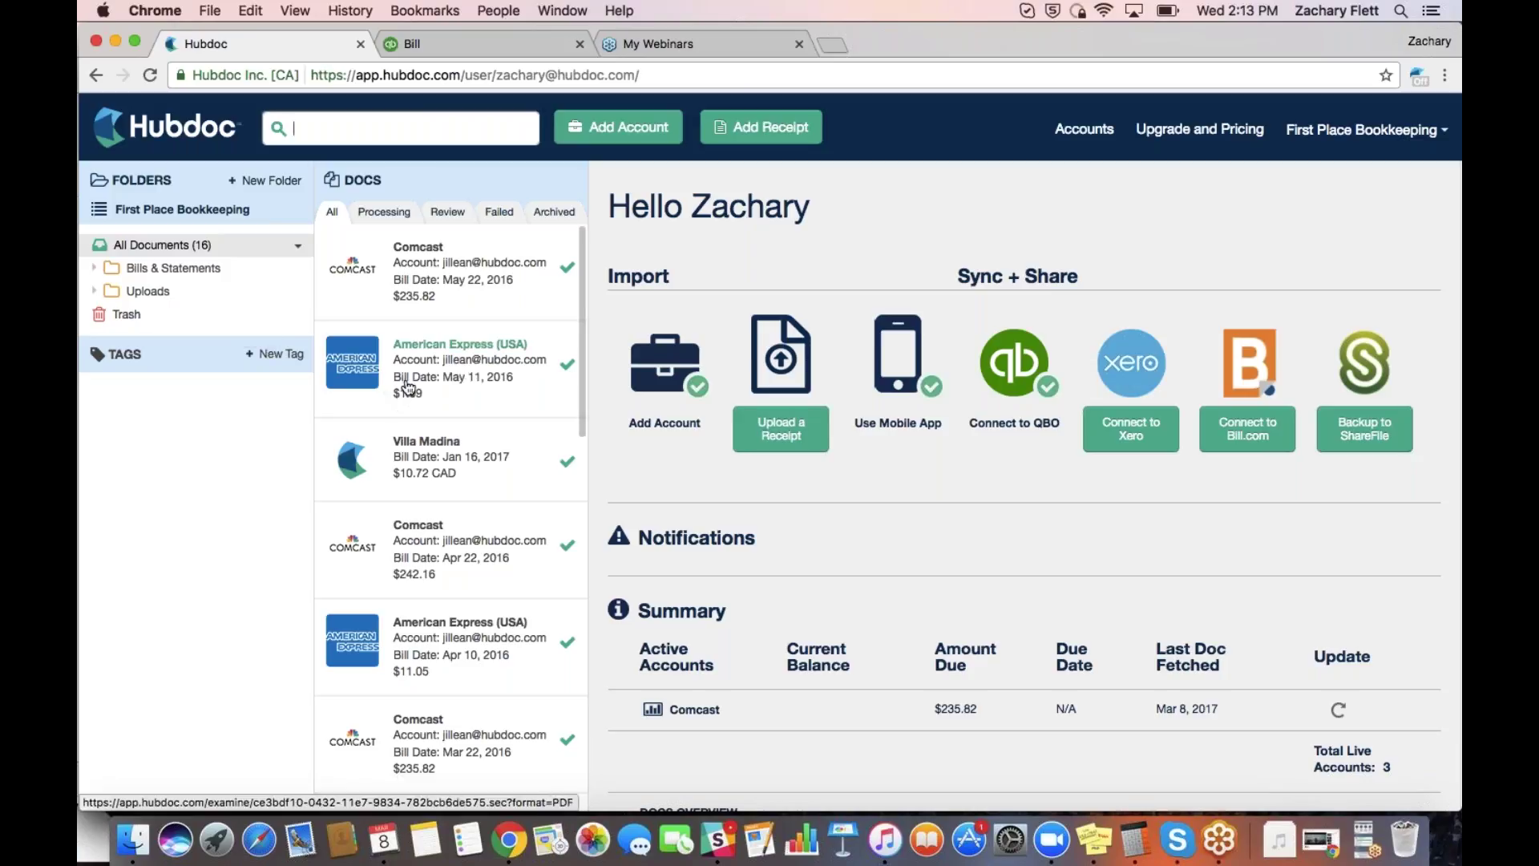
# View the three Comcast bills, clear the Comcast filter, and open the Villa Madina receipt
pyautogui.click(194, 278)
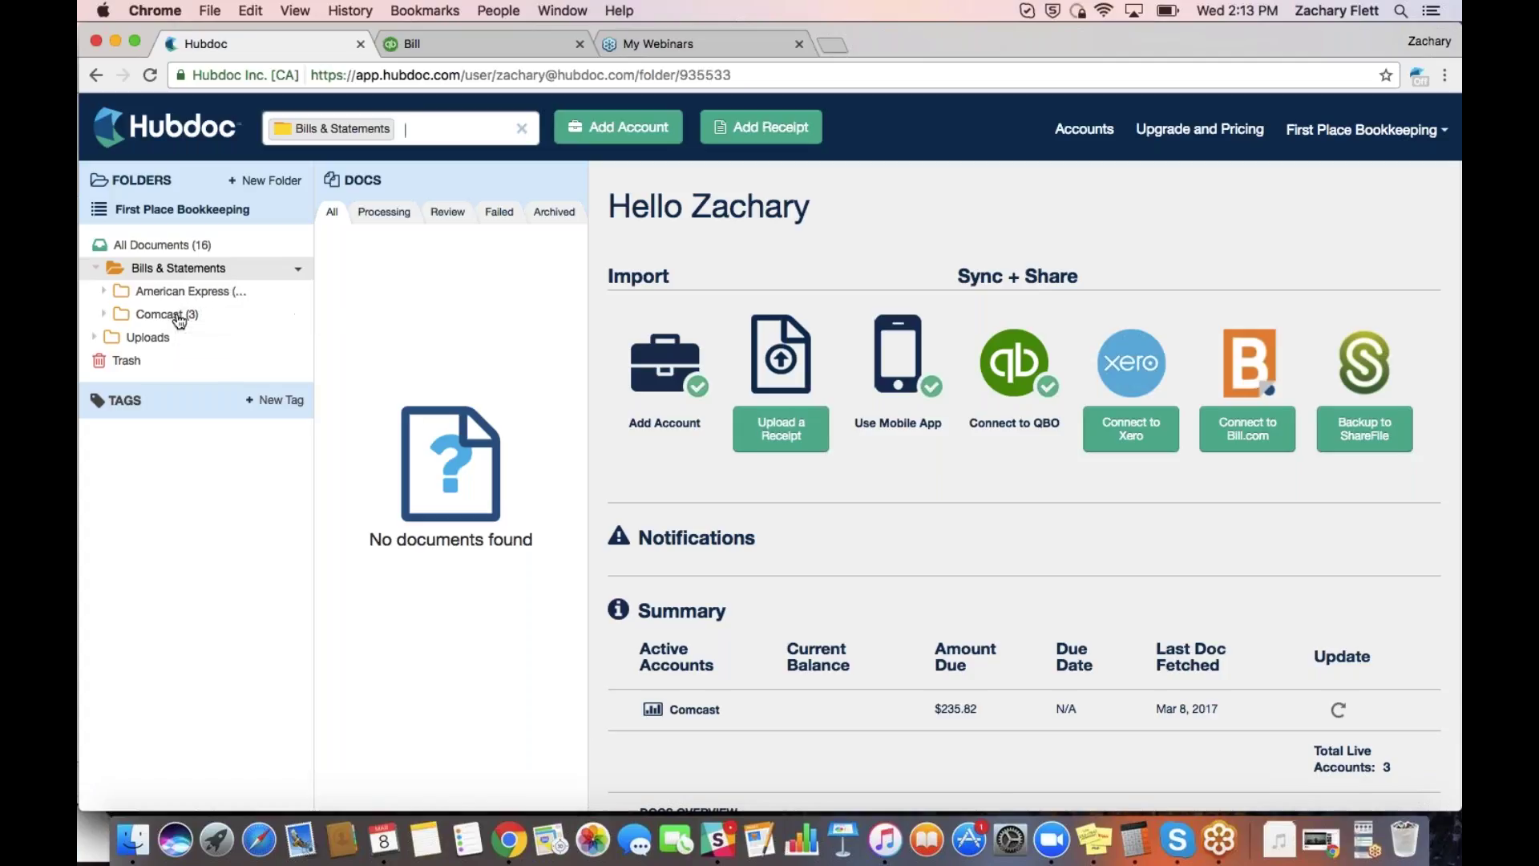
pyautogui.click(179, 317)
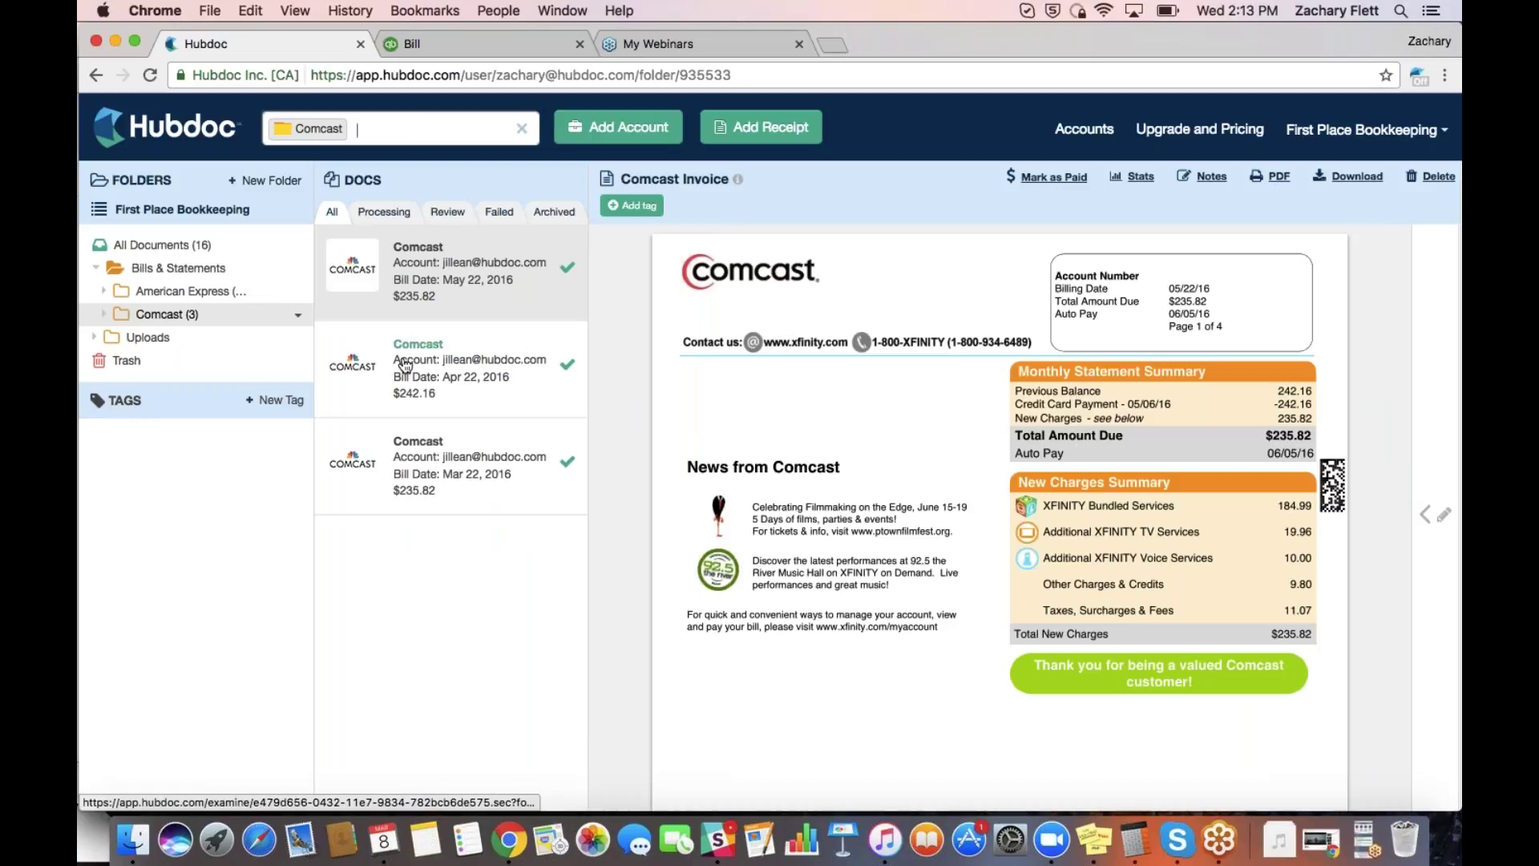
pyautogui.click(520, 129)
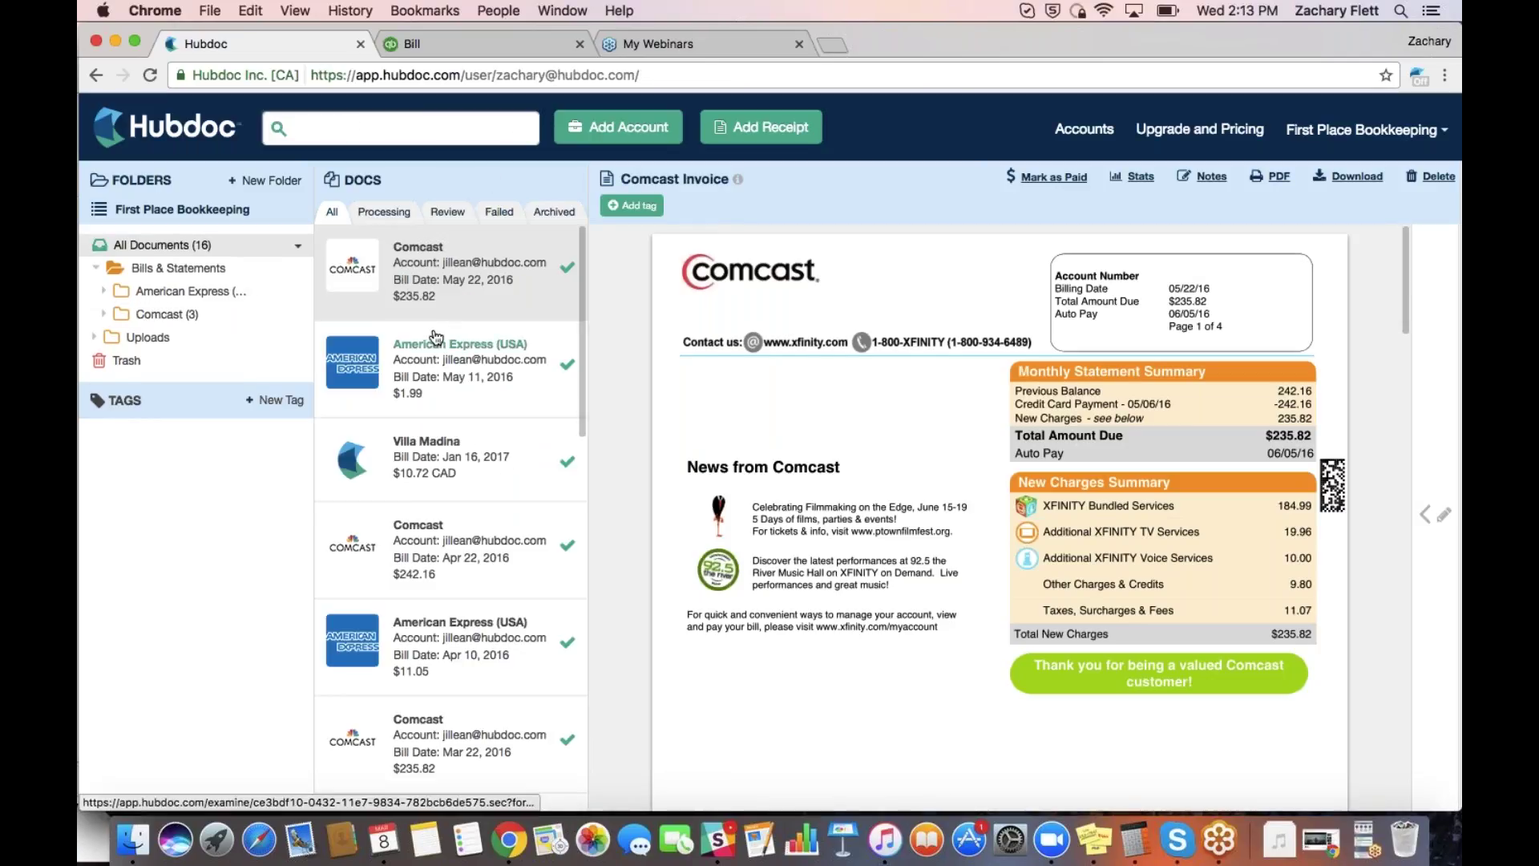
pyautogui.click(405, 446)
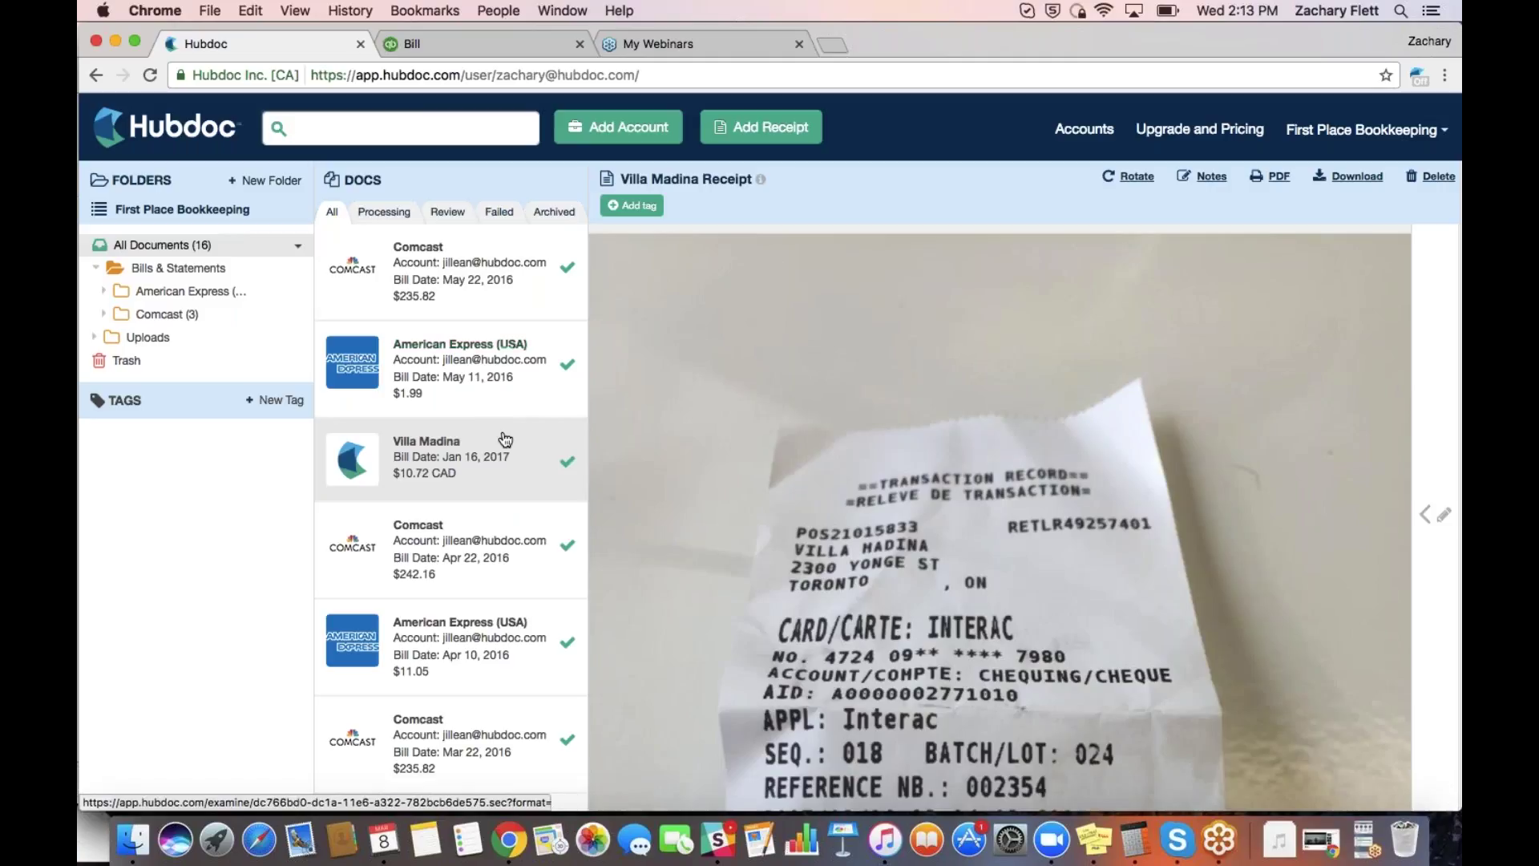
pyautogui.scroll(-1, 811, 409)
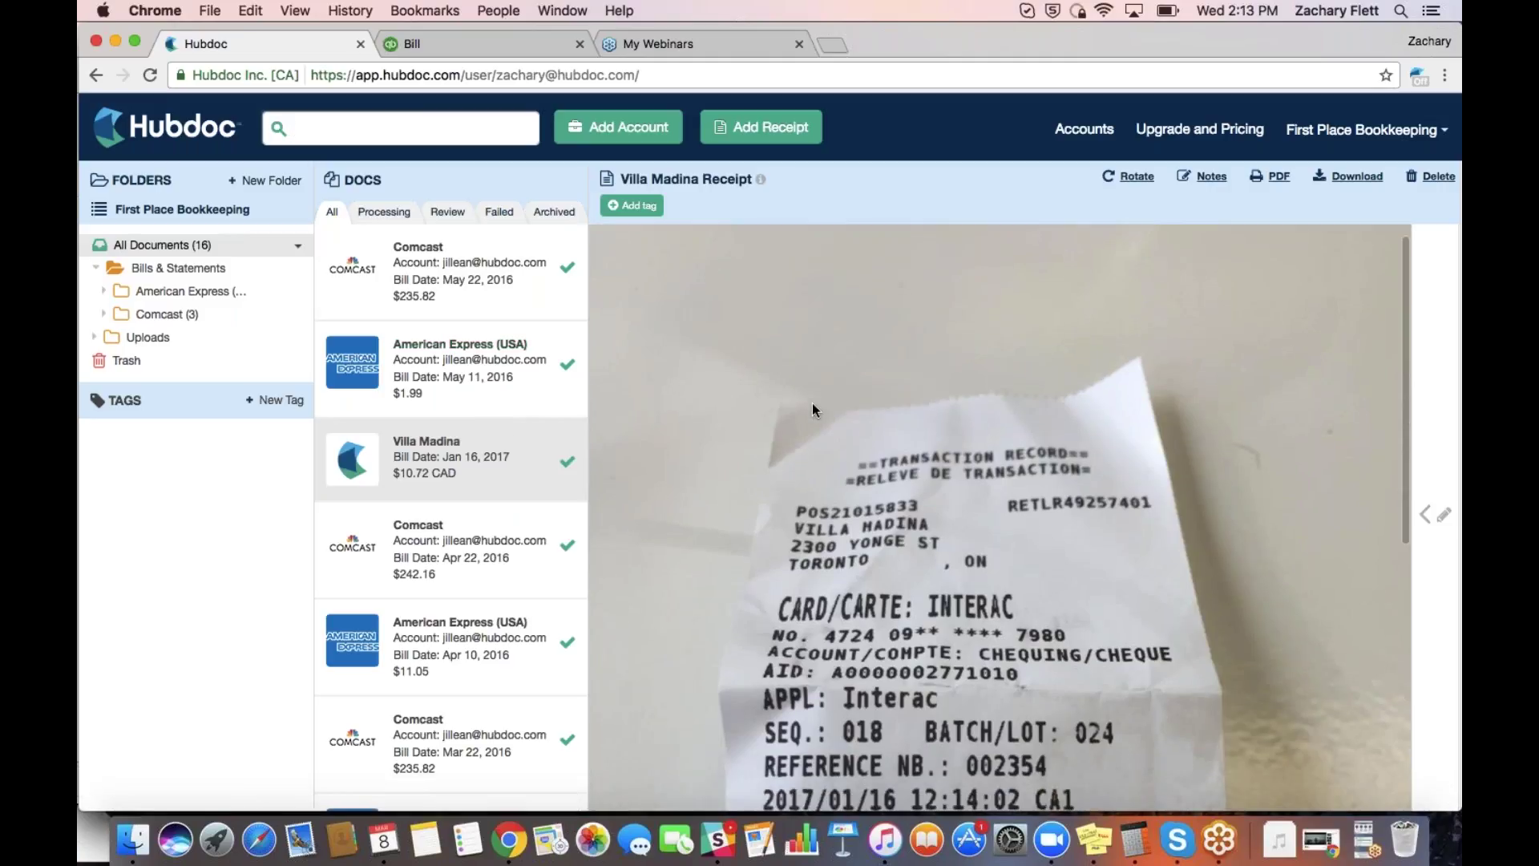
pyautogui.scroll(-5, 813, 403)
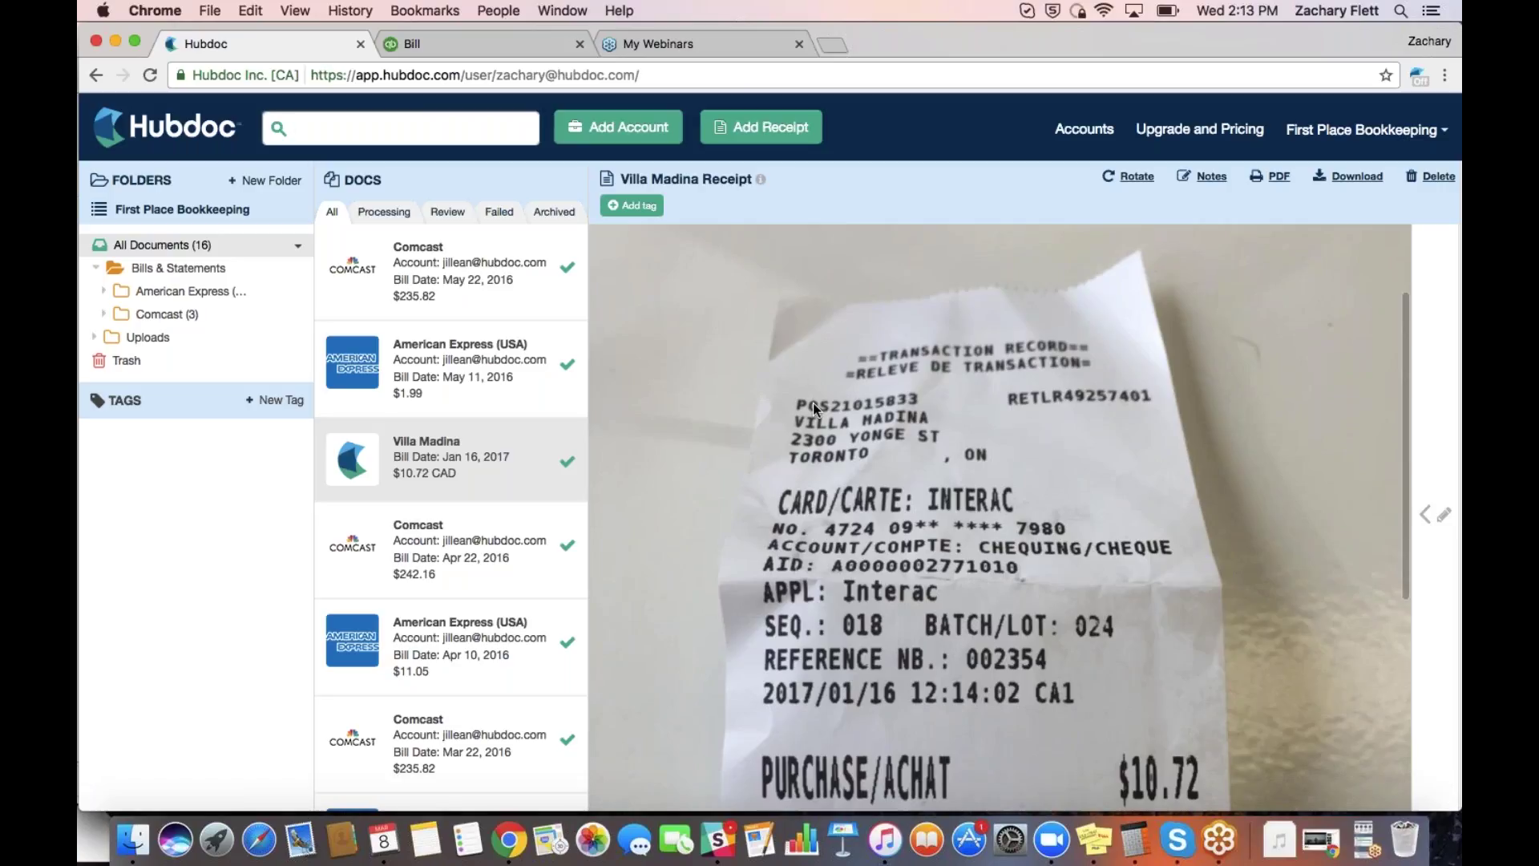
pyautogui.scroll(-1, 813, 402)
pyautogui.scroll(4, 813, 402)
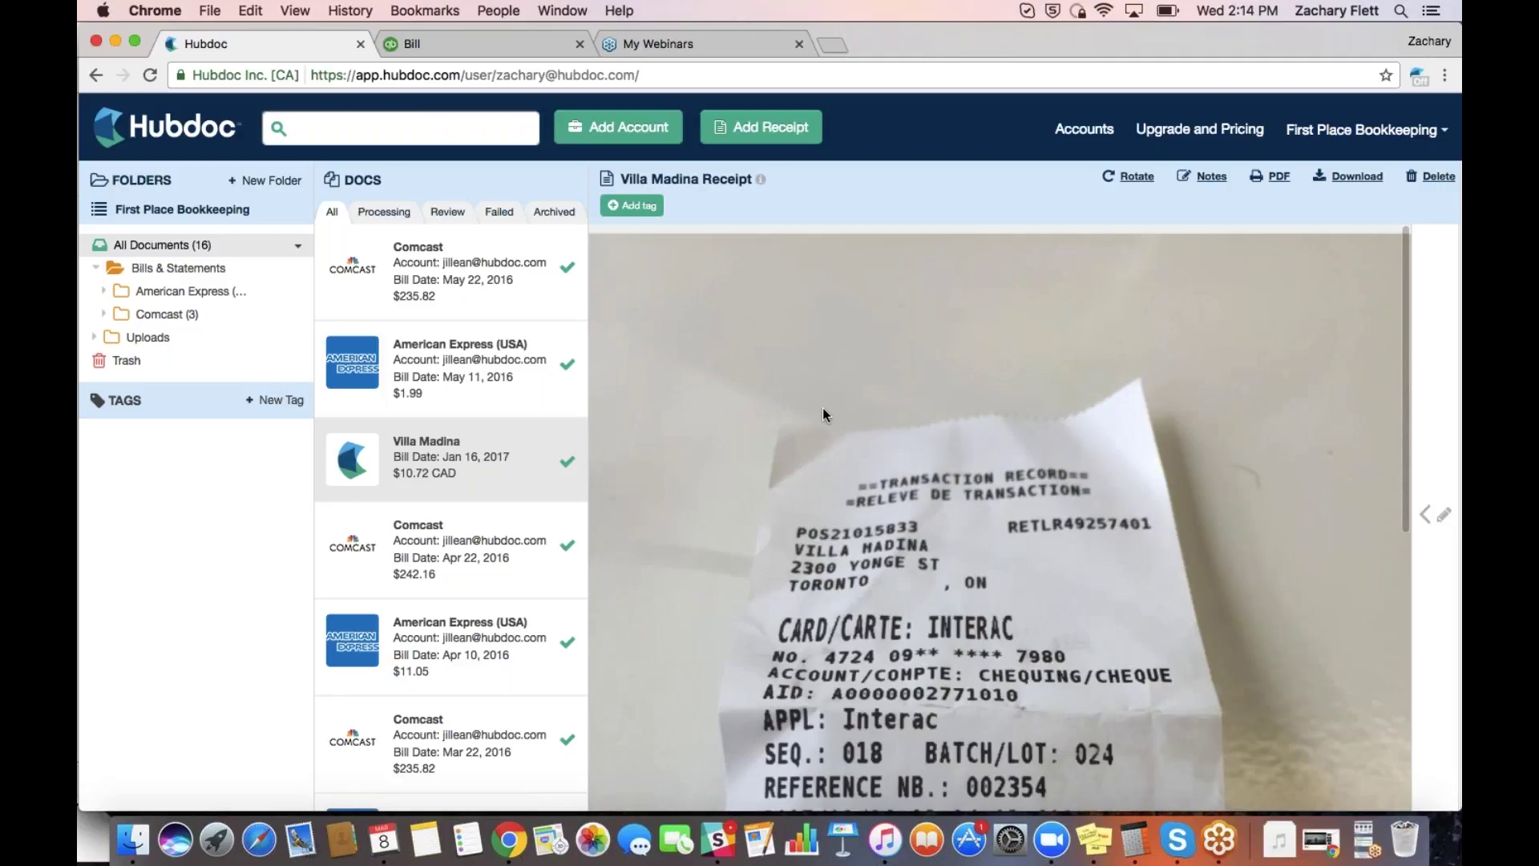
pyautogui.scroll(-3, 823, 407)
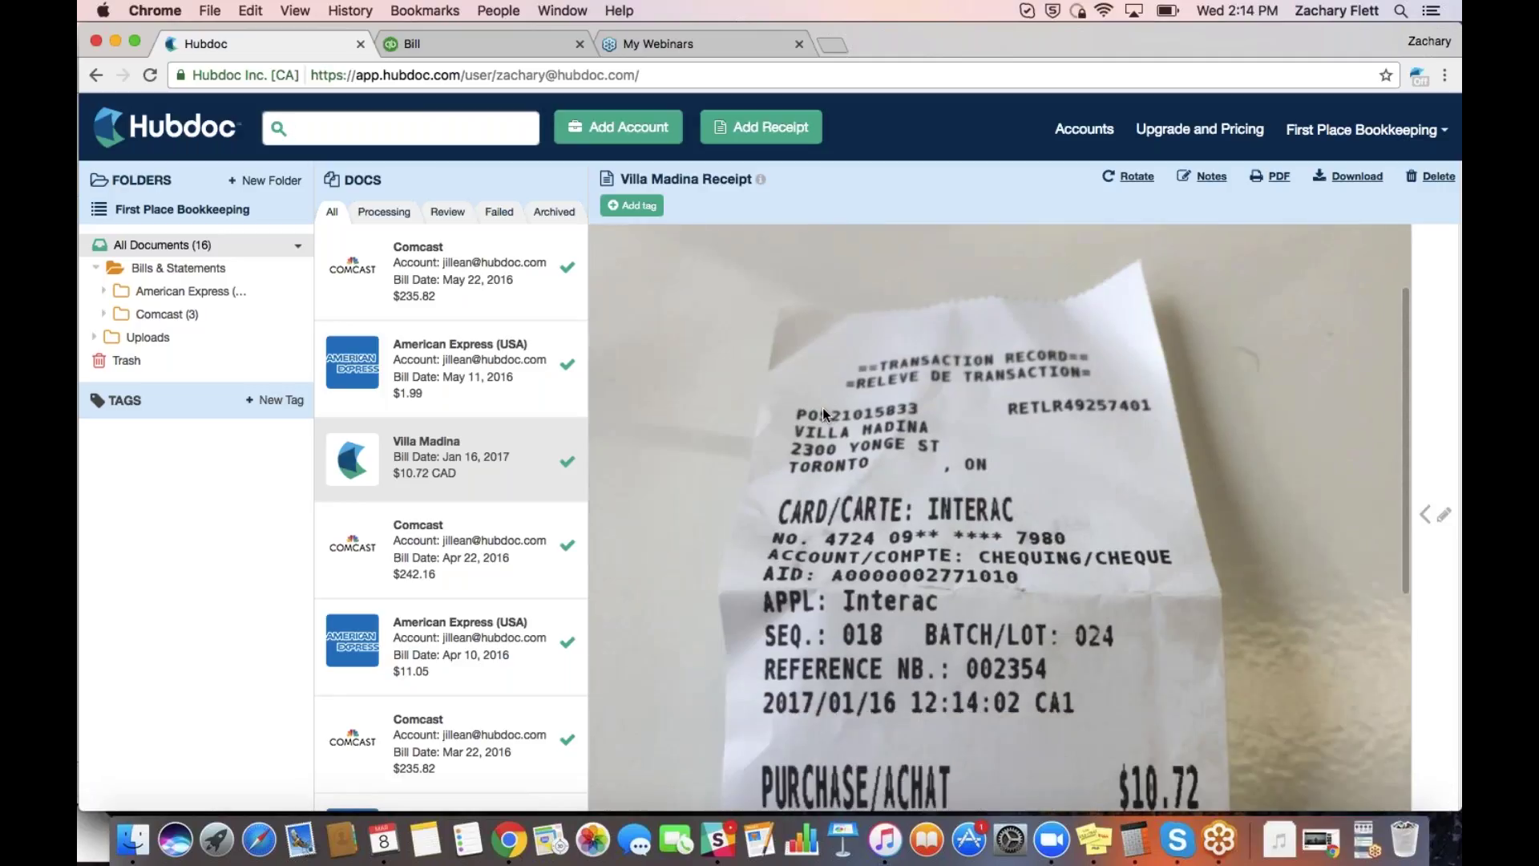
pyautogui.scroll(-1, 903, 469)
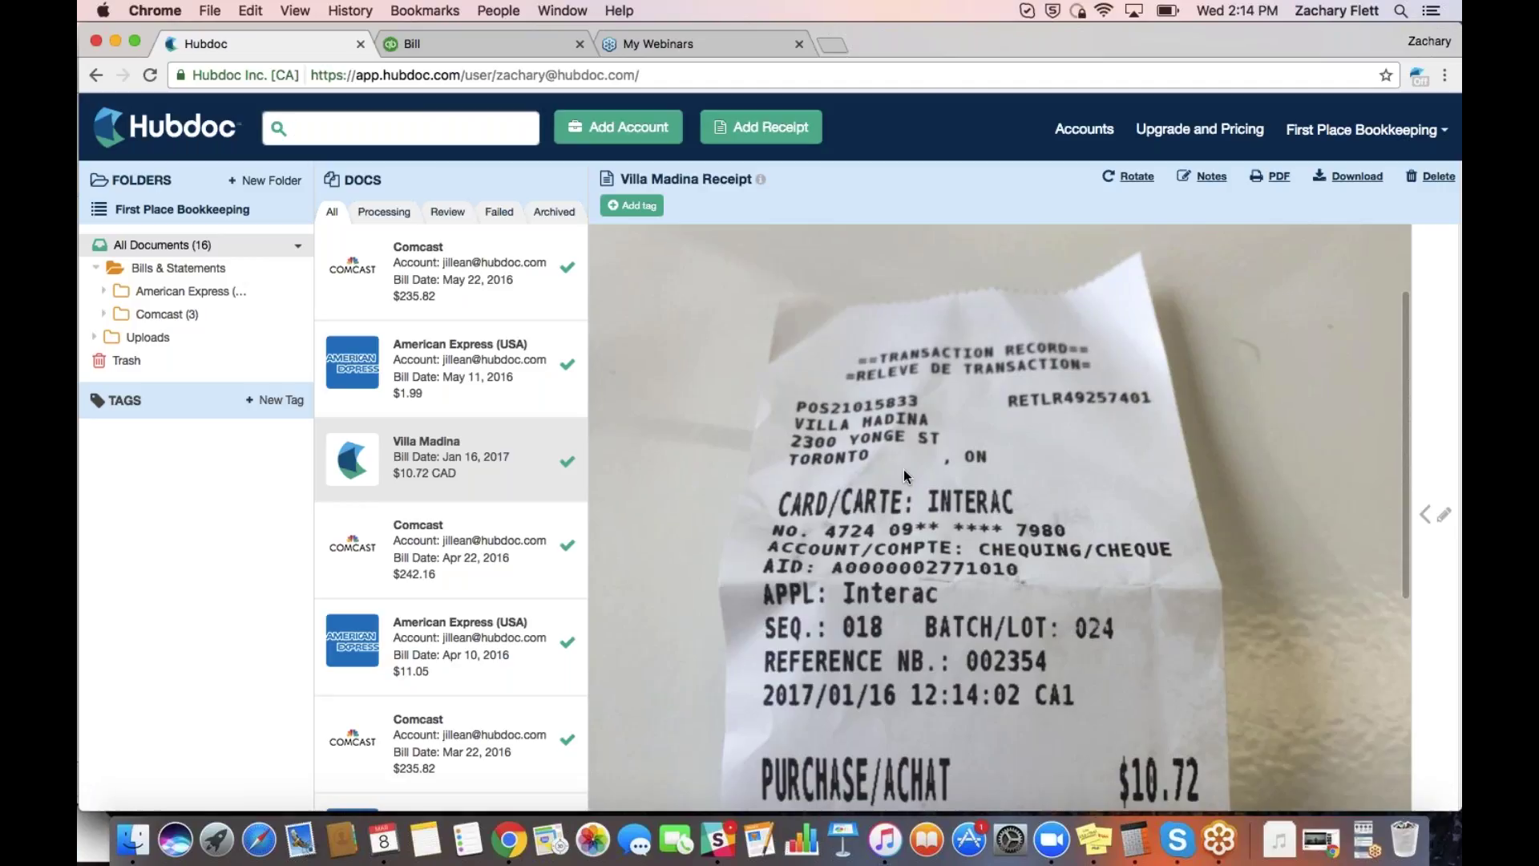
pyautogui.click(1435, 514)
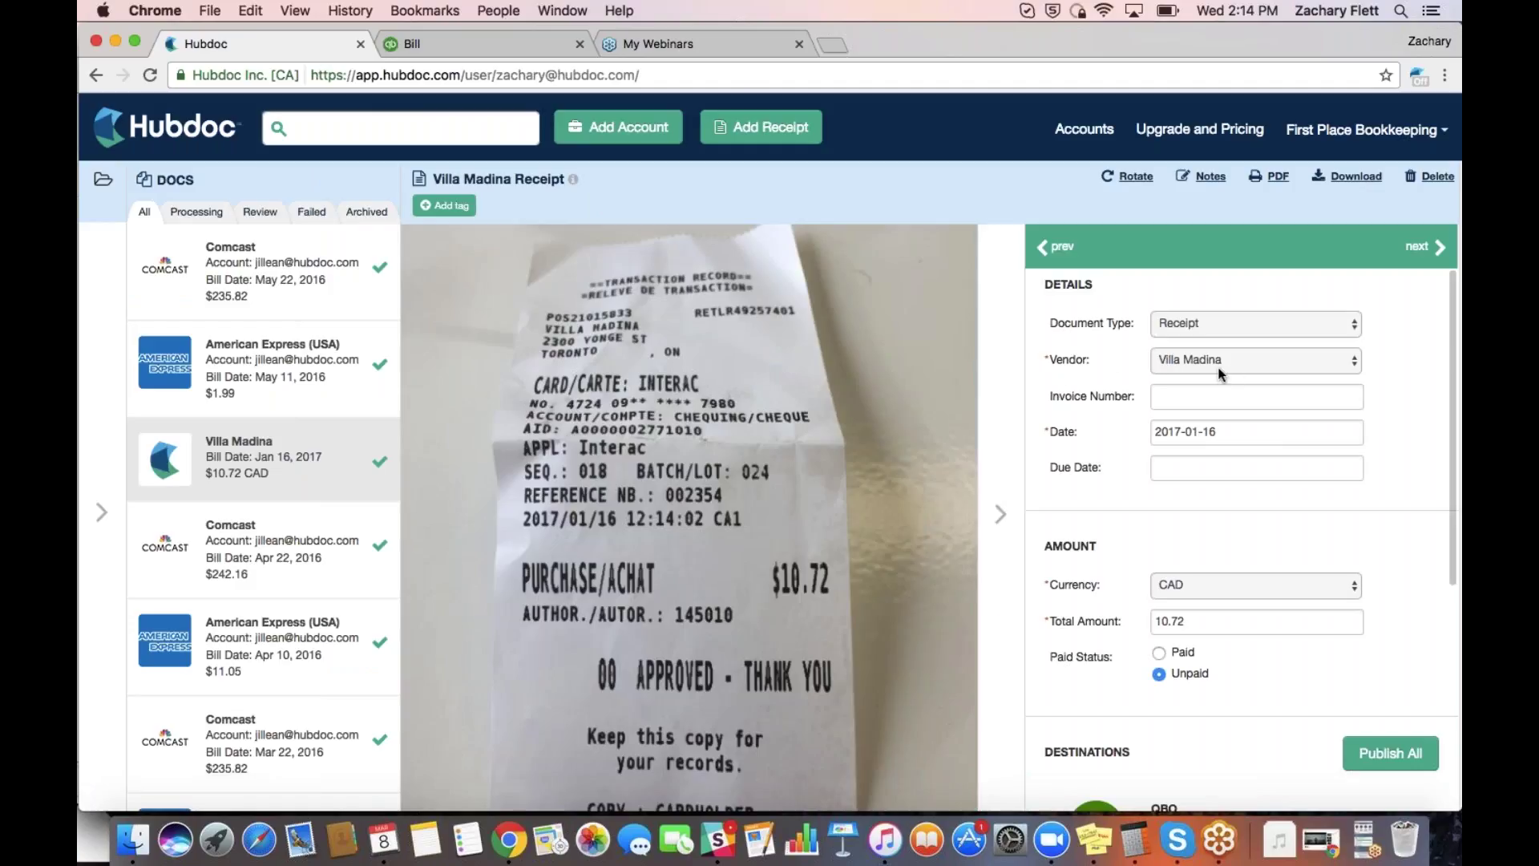
pyautogui.scroll(-2, 1364, 541)
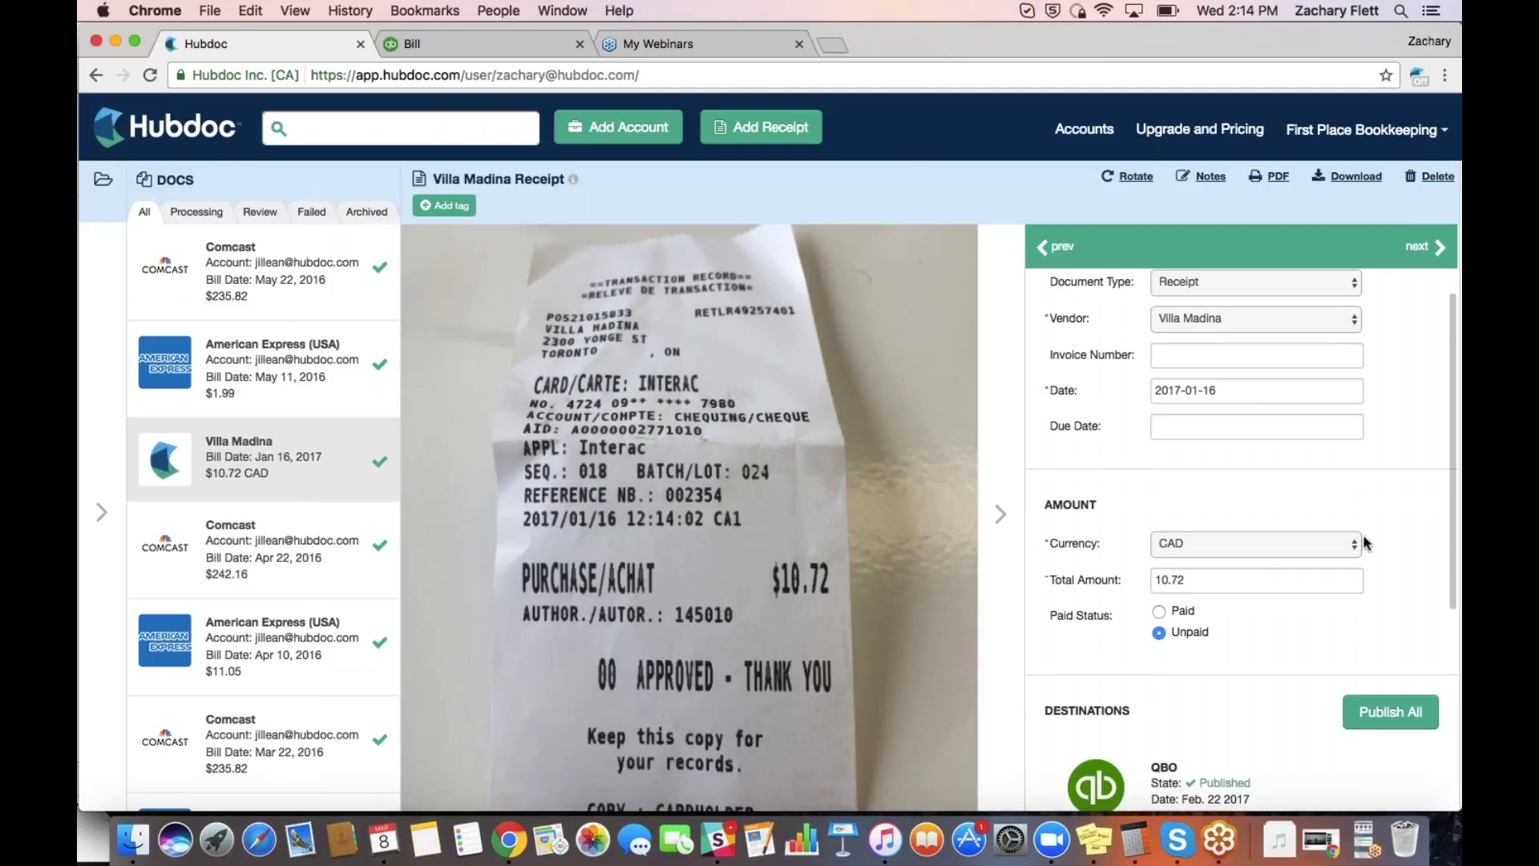
pyautogui.scroll(2, 1347, 511)
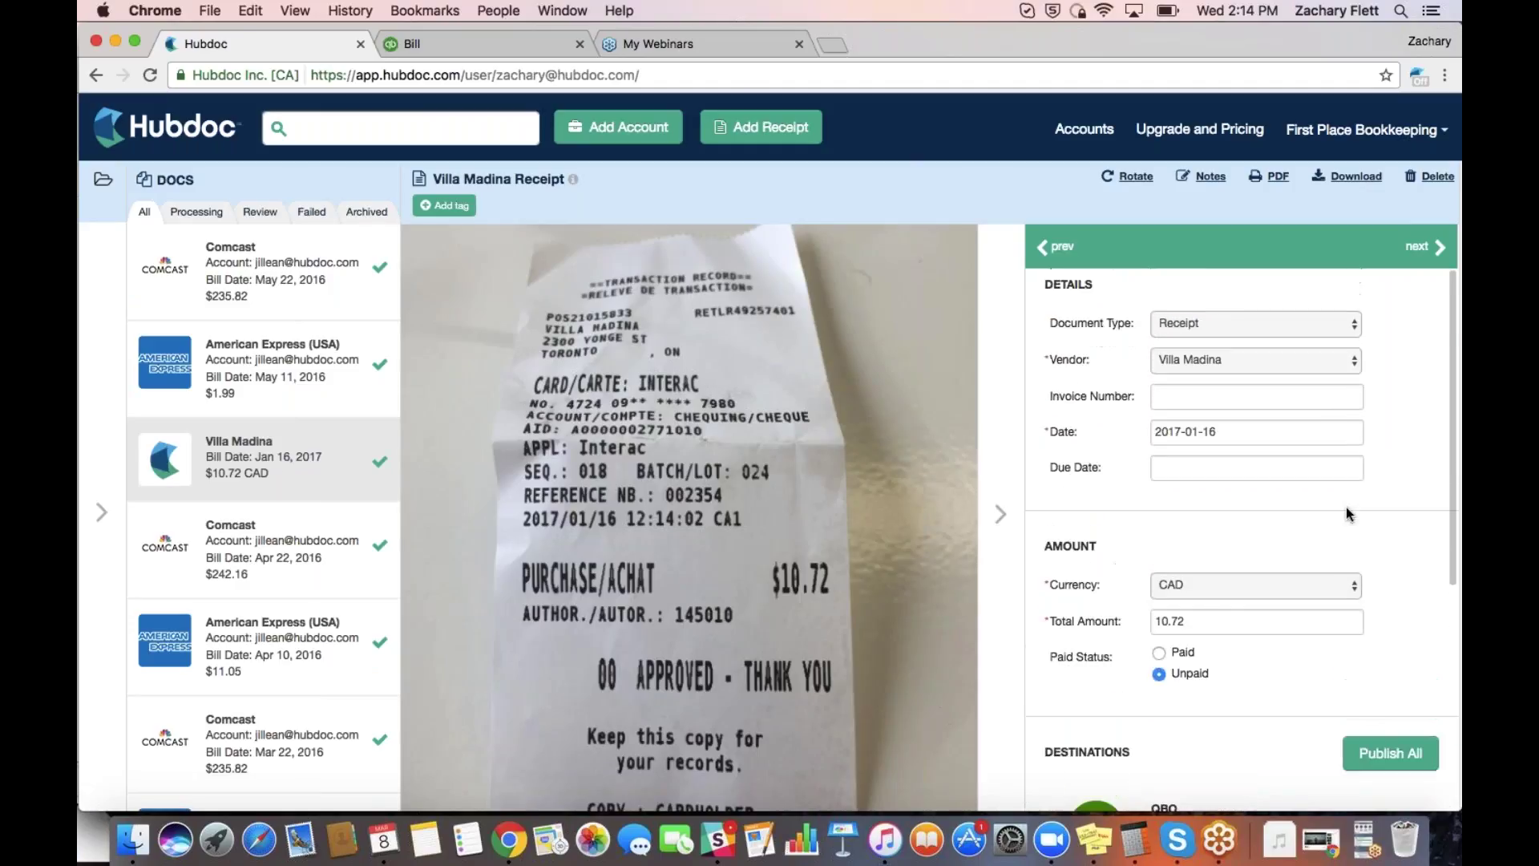
pyautogui.click(995, 481)
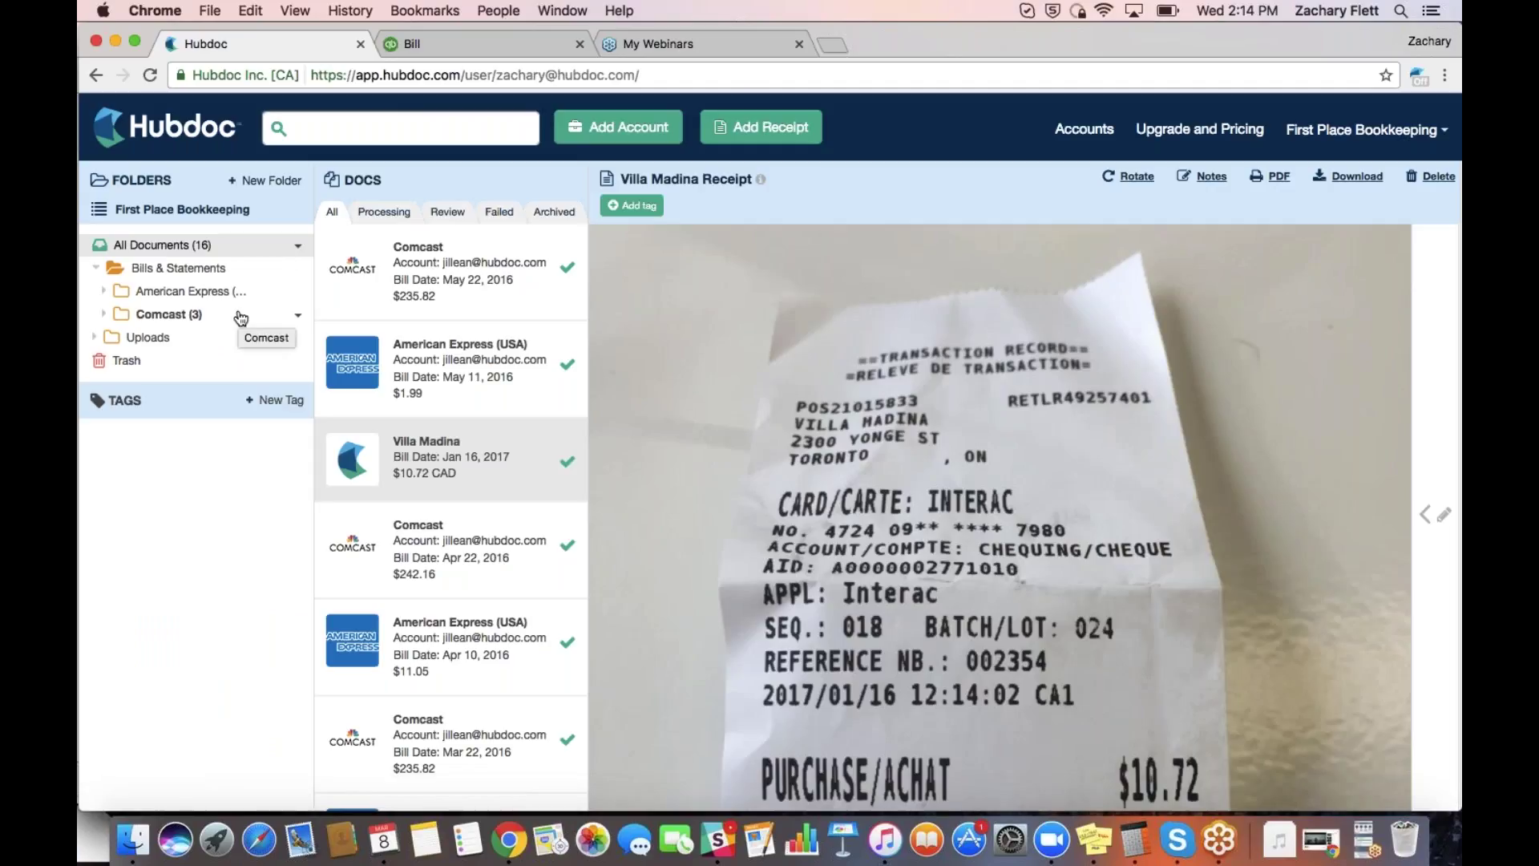
# Expand the Uploads folder to filter documents and reveal the Villa Madina subfolder
pyautogui.click(177, 340)
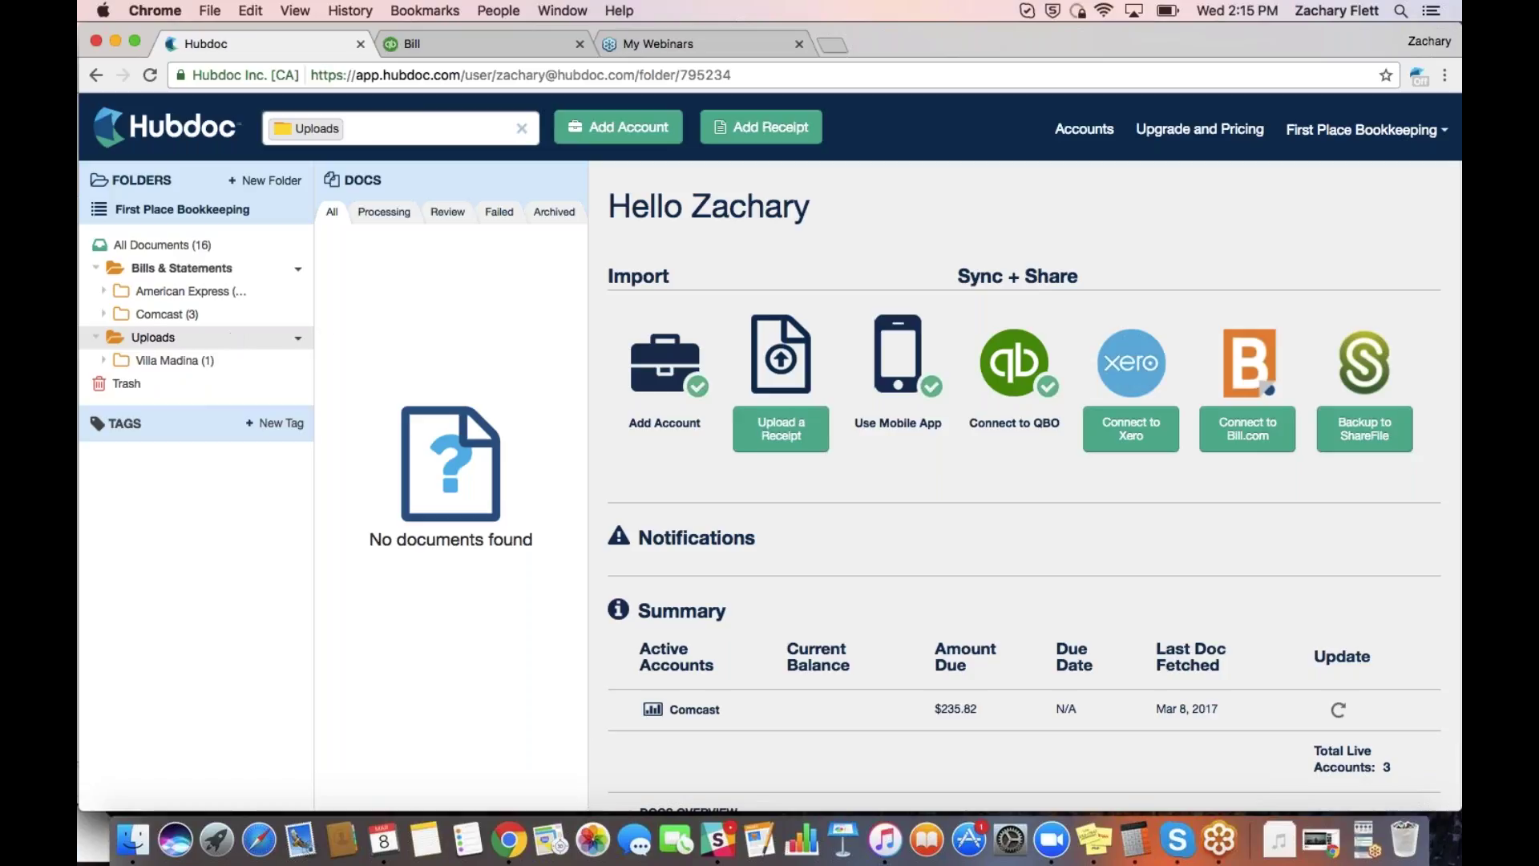
# Open the Villa Madina receipt, then check the Processing, Review, Failed, Archived and All lists
pyautogui.click(176, 245)
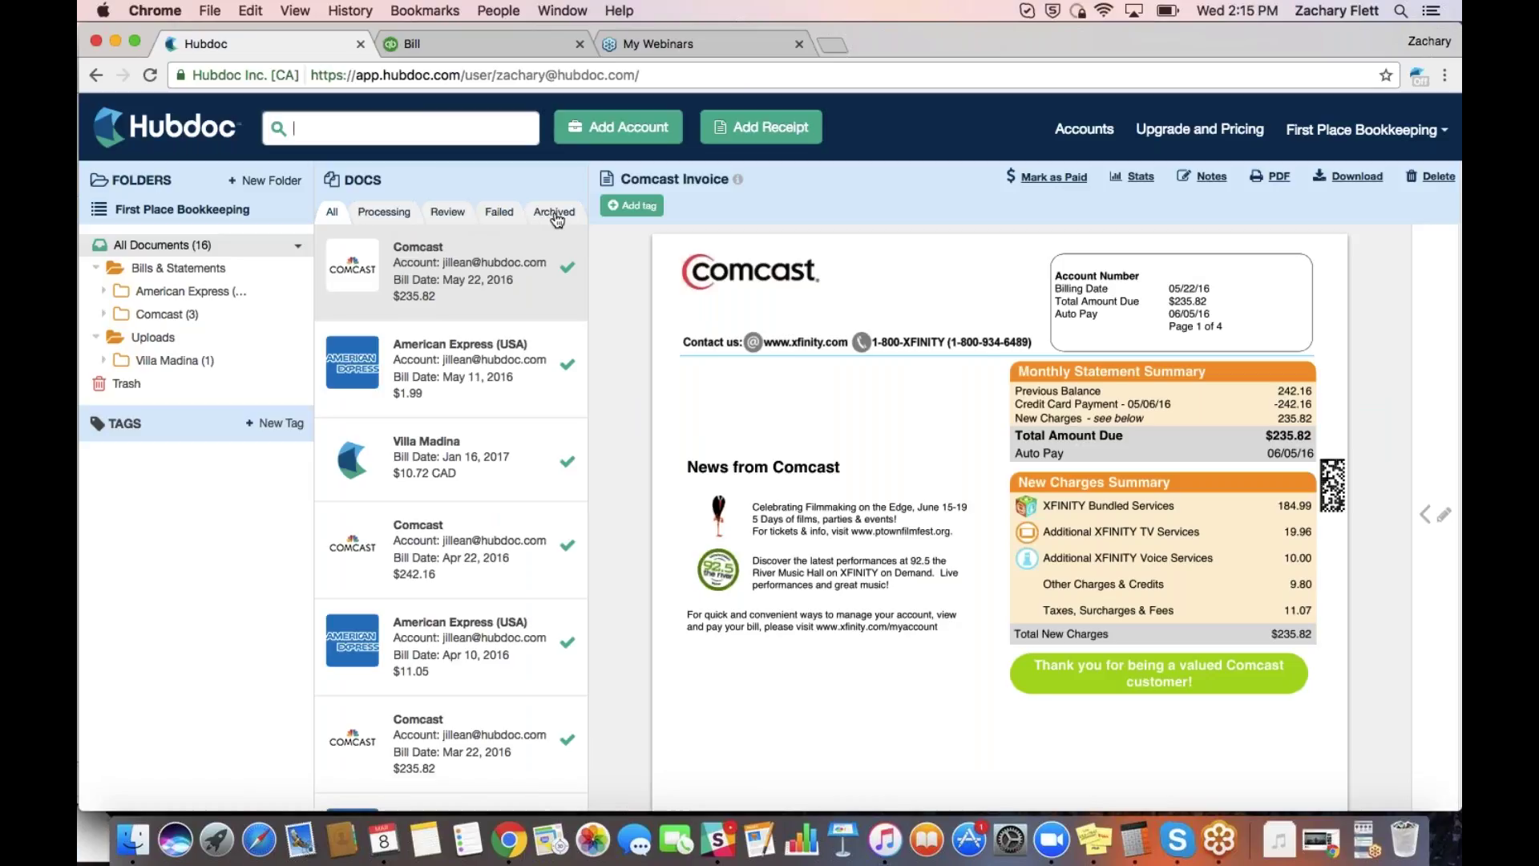
pyautogui.click(430, 442)
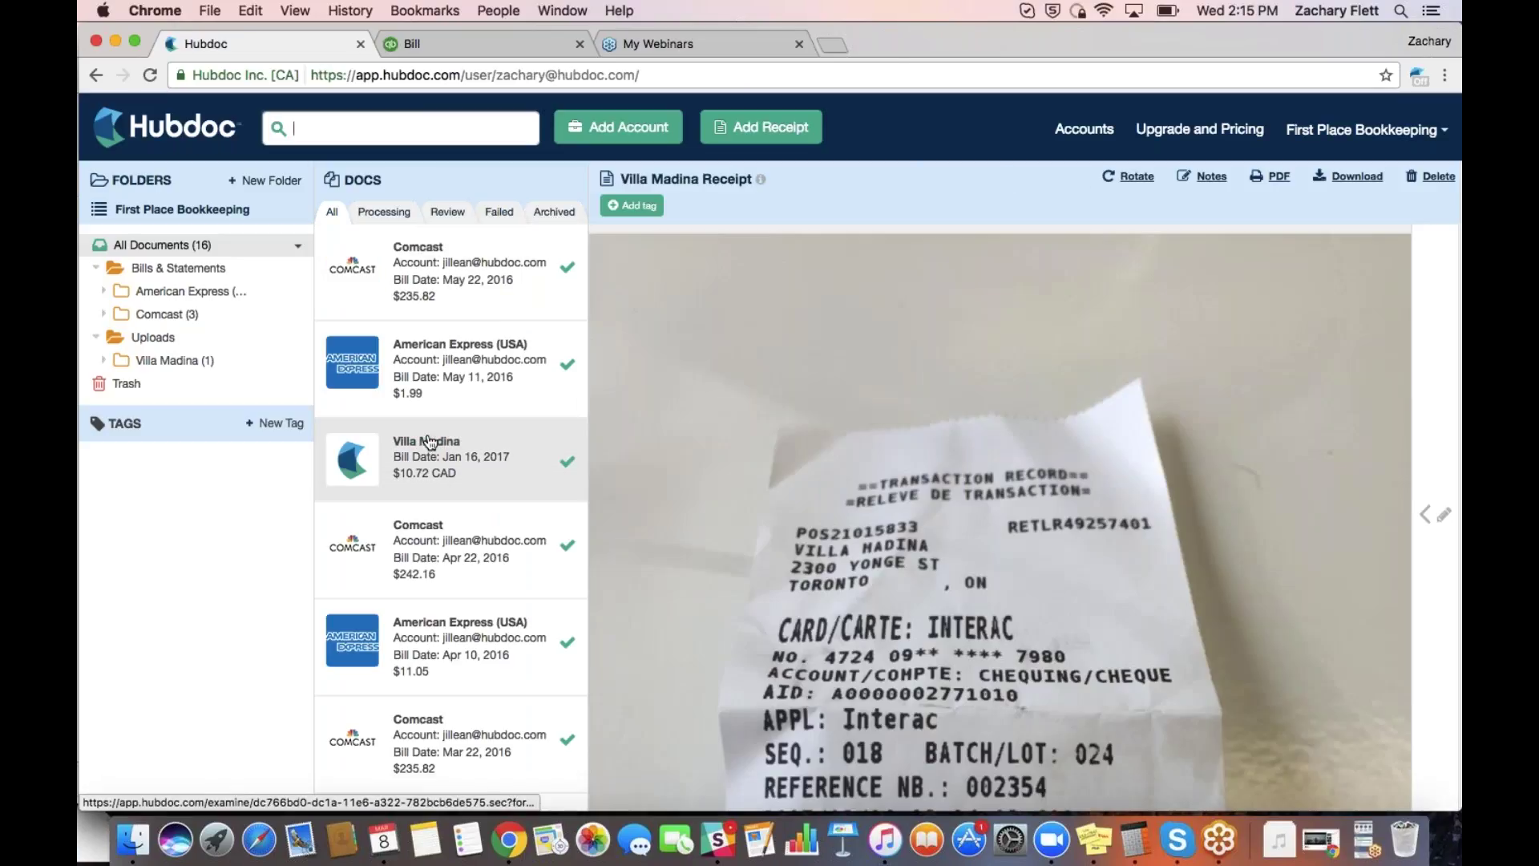
pyautogui.click(389, 215)
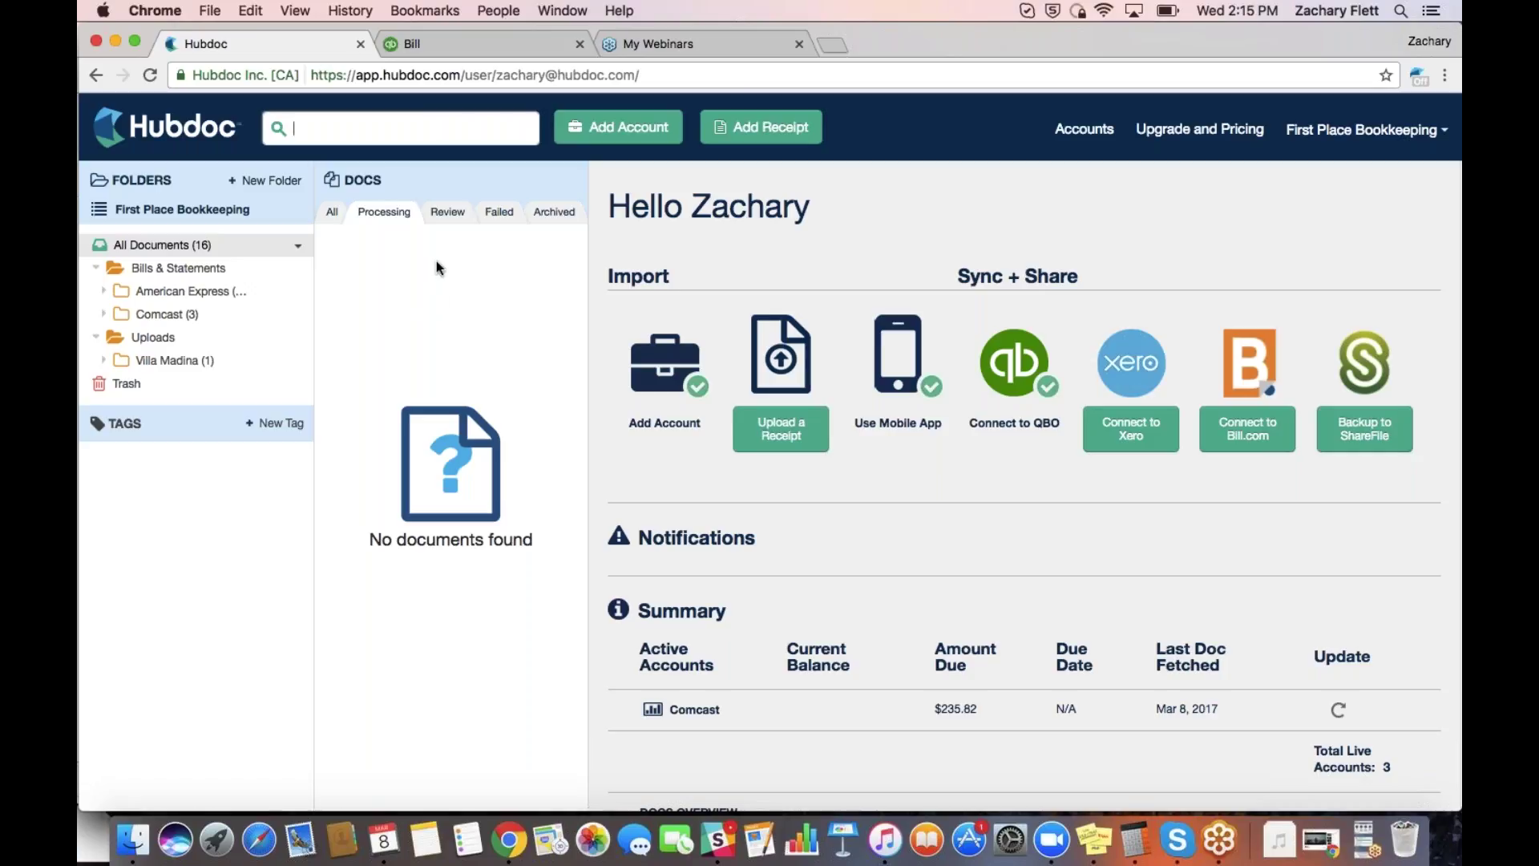
pyautogui.click(449, 218)
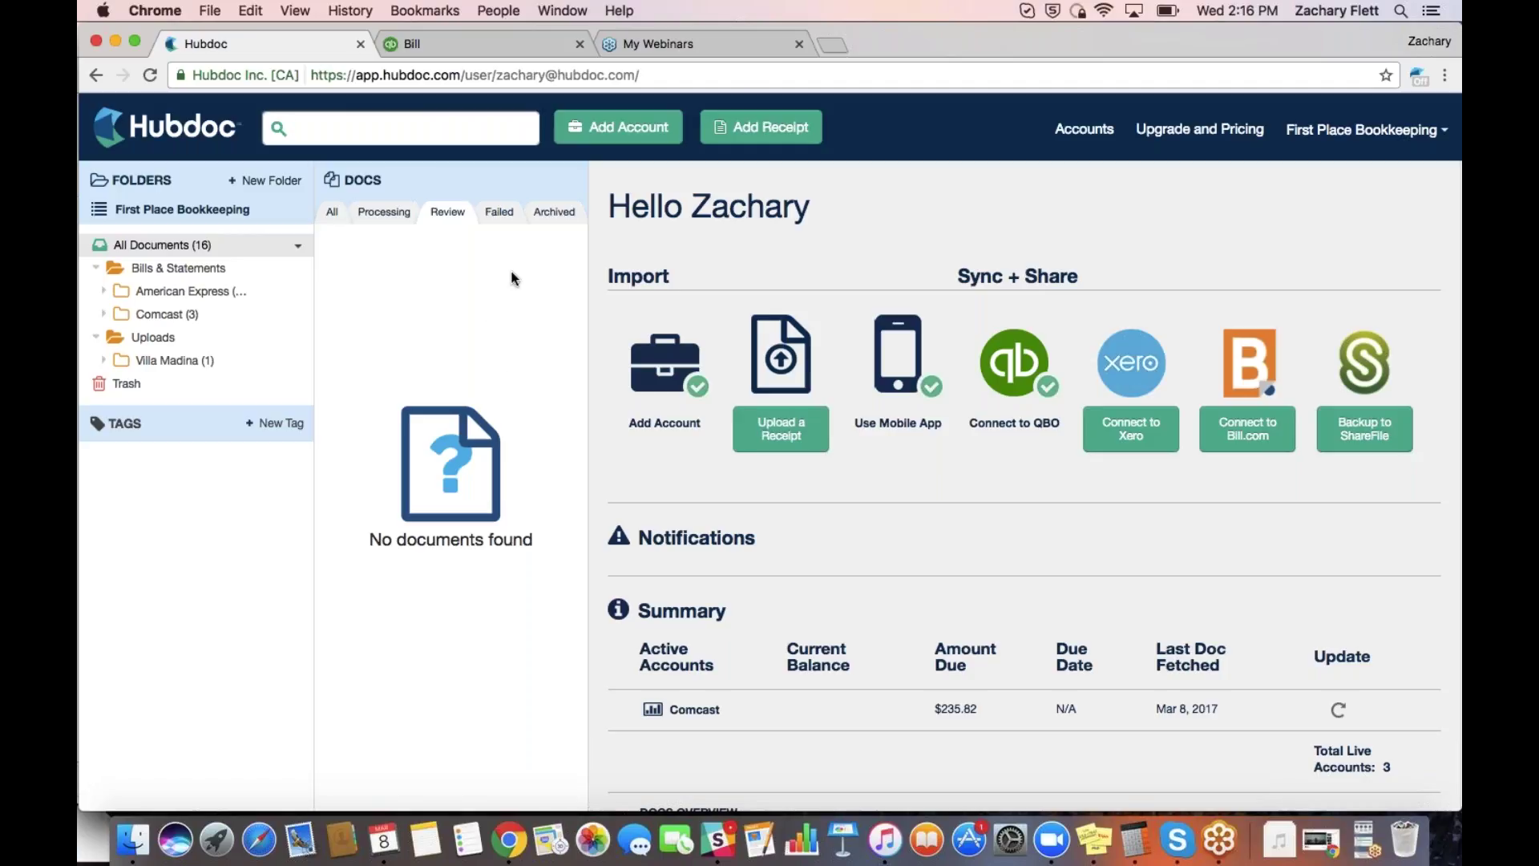
pyautogui.click(504, 216)
pyautogui.click(553, 214)
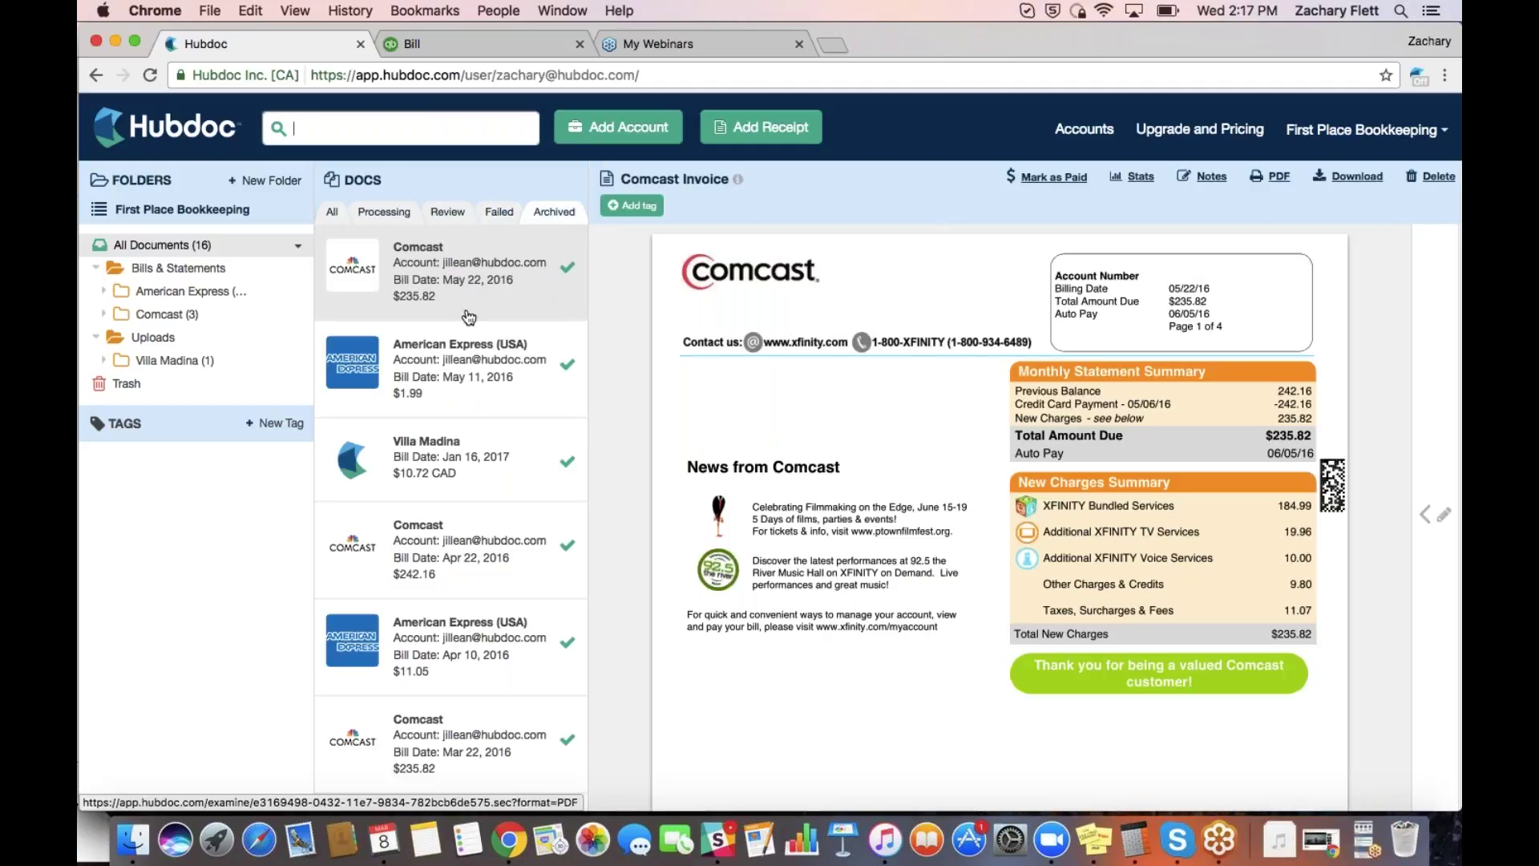
pyautogui.click(333, 218)
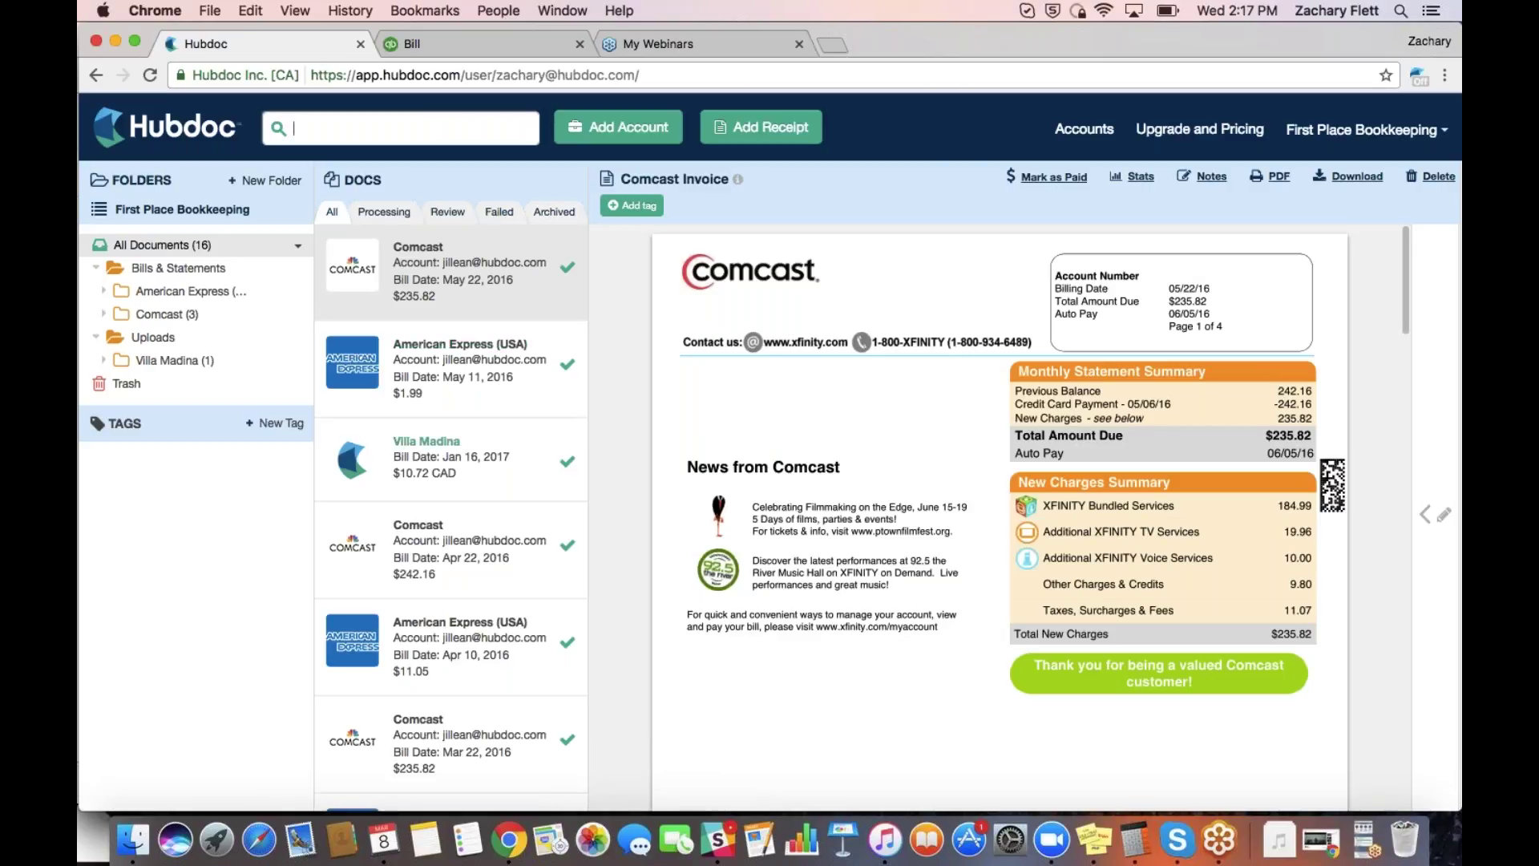
# Expand the Villa Madina receipt's details and scroll to Destinations showing QBO Published
pyautogui.click(481, 442)
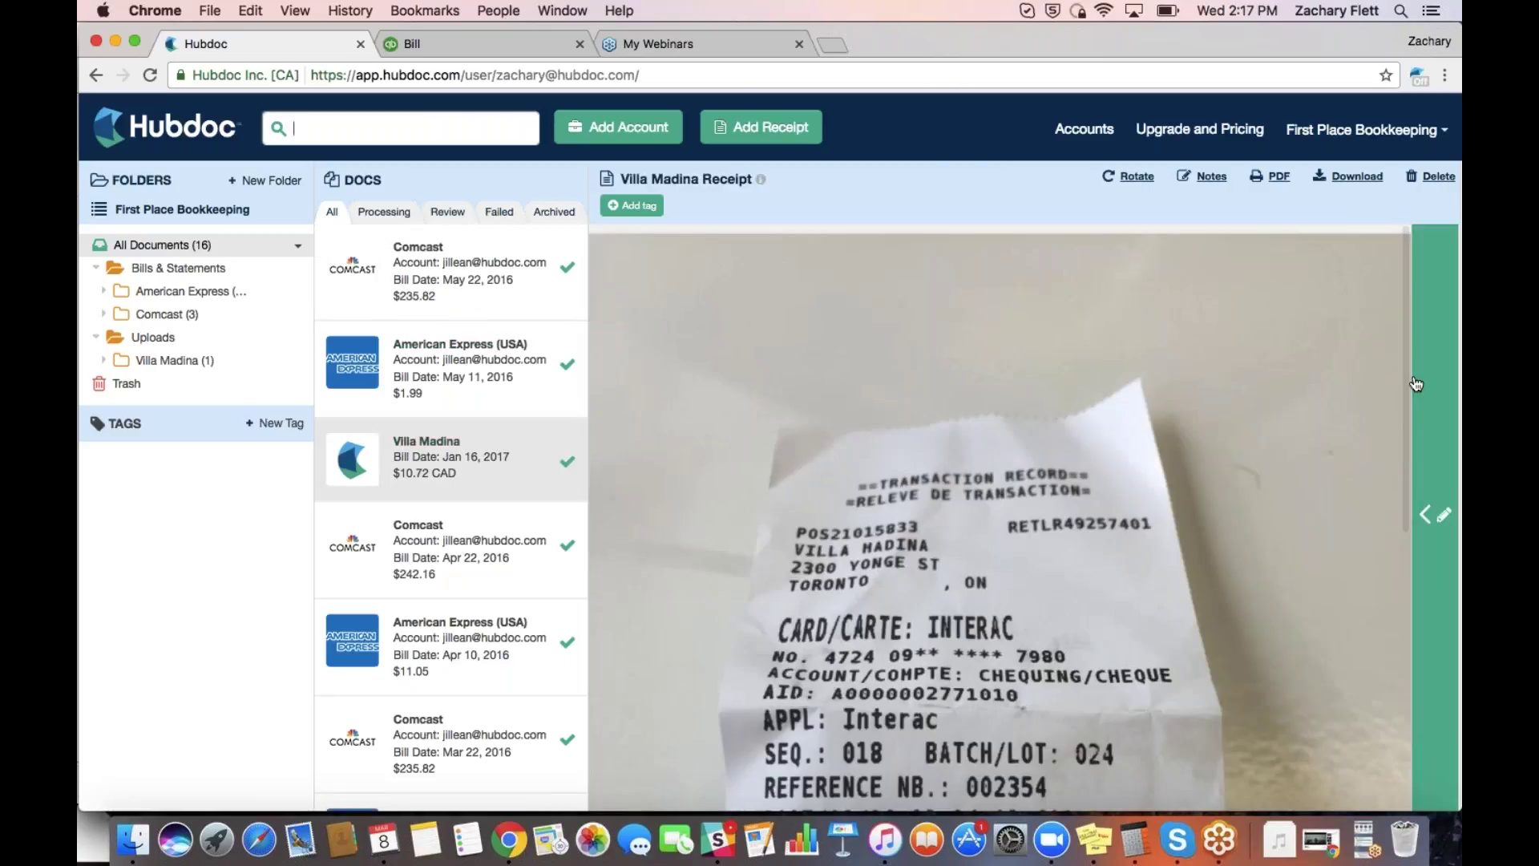
pyautogui.click(1423, 382)
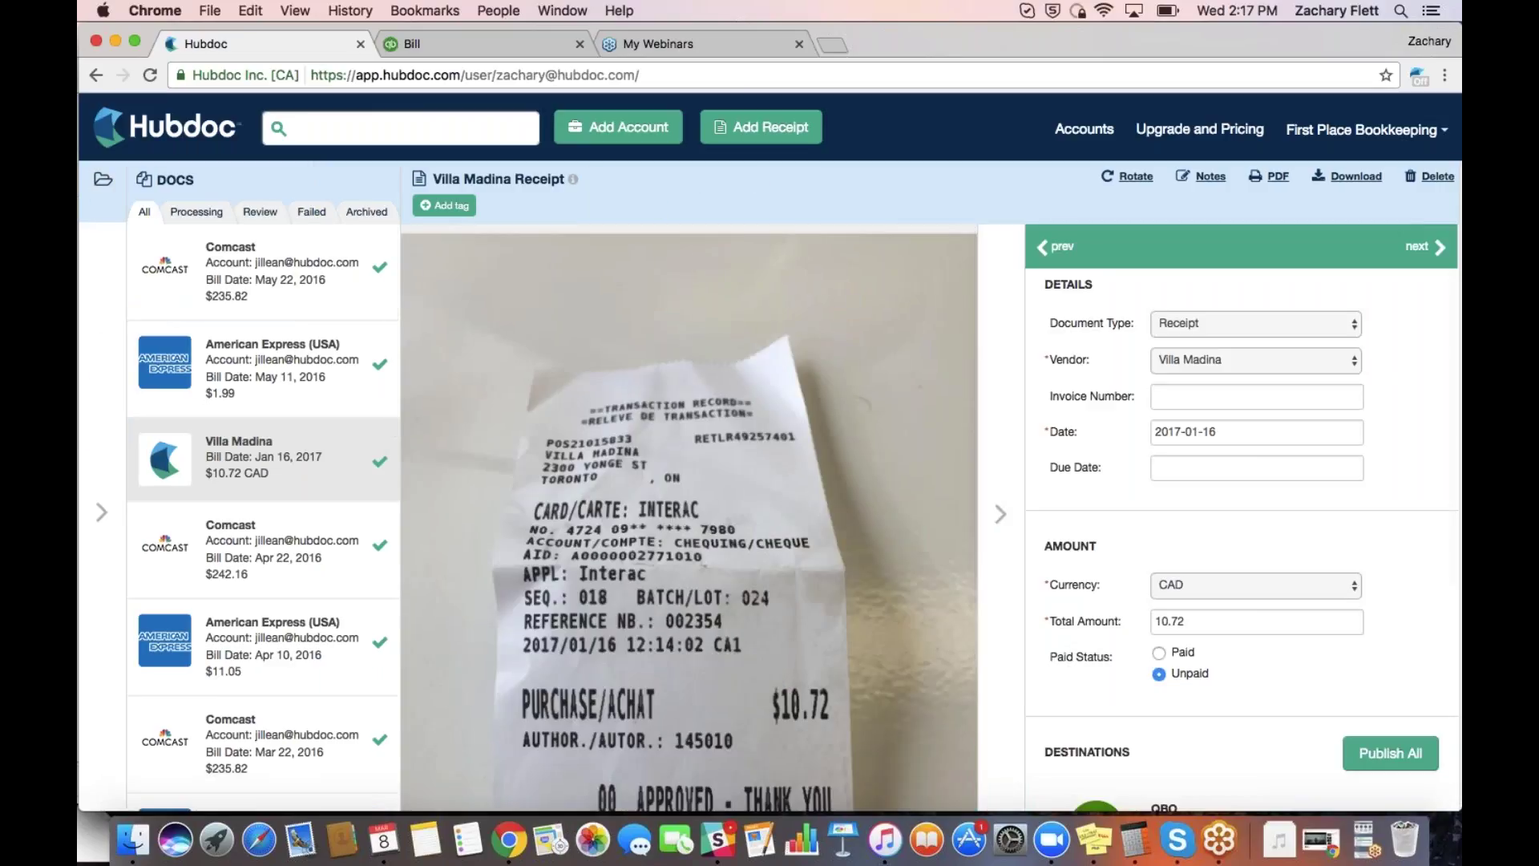
pyautogui.scroll(-5, 1243, 521)
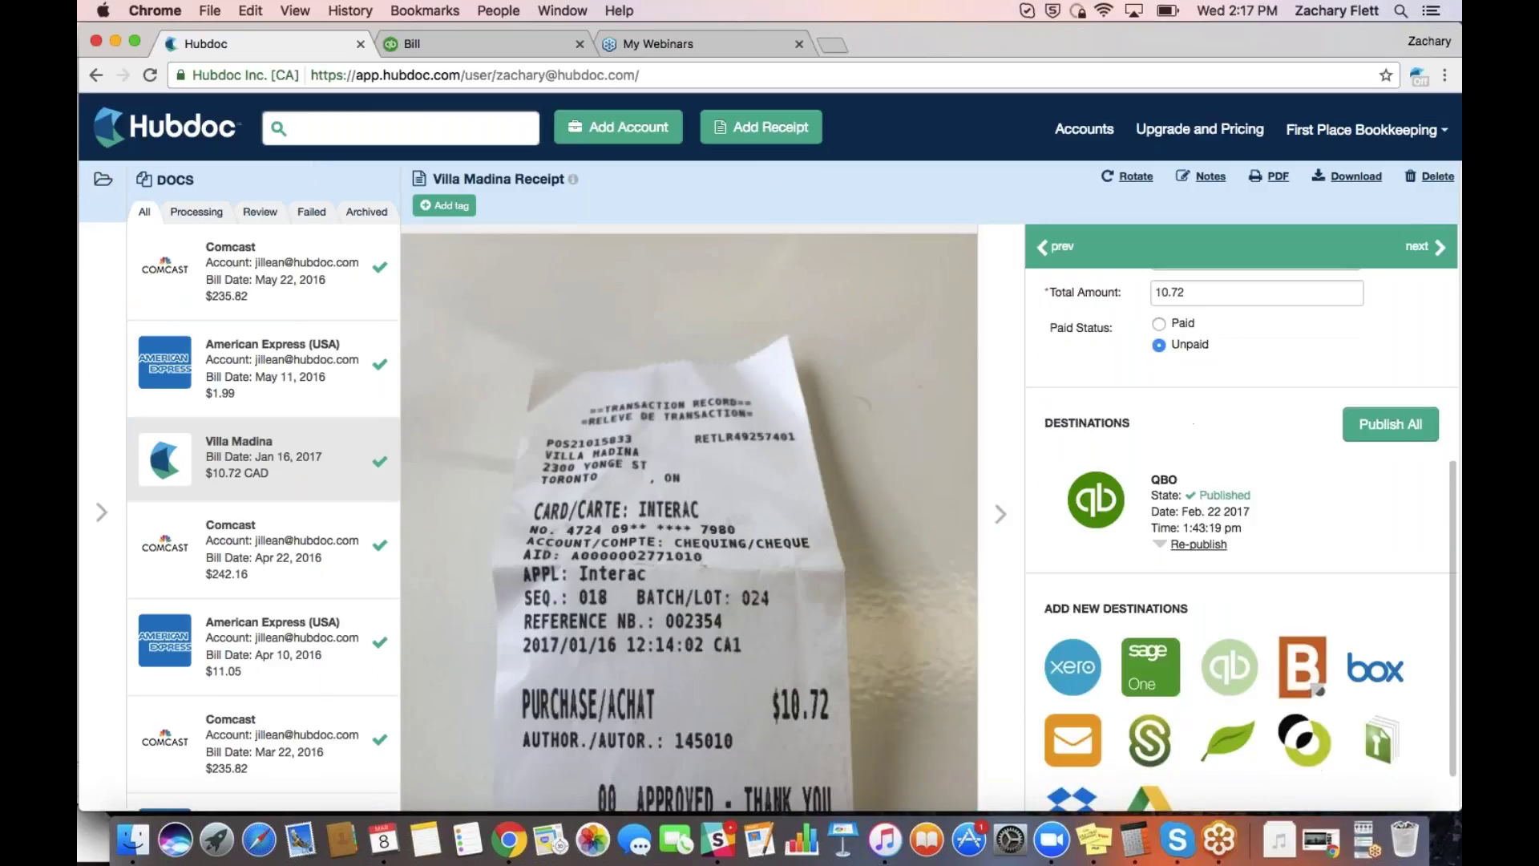
pyautogui.scroll(-1, 1243, 537)
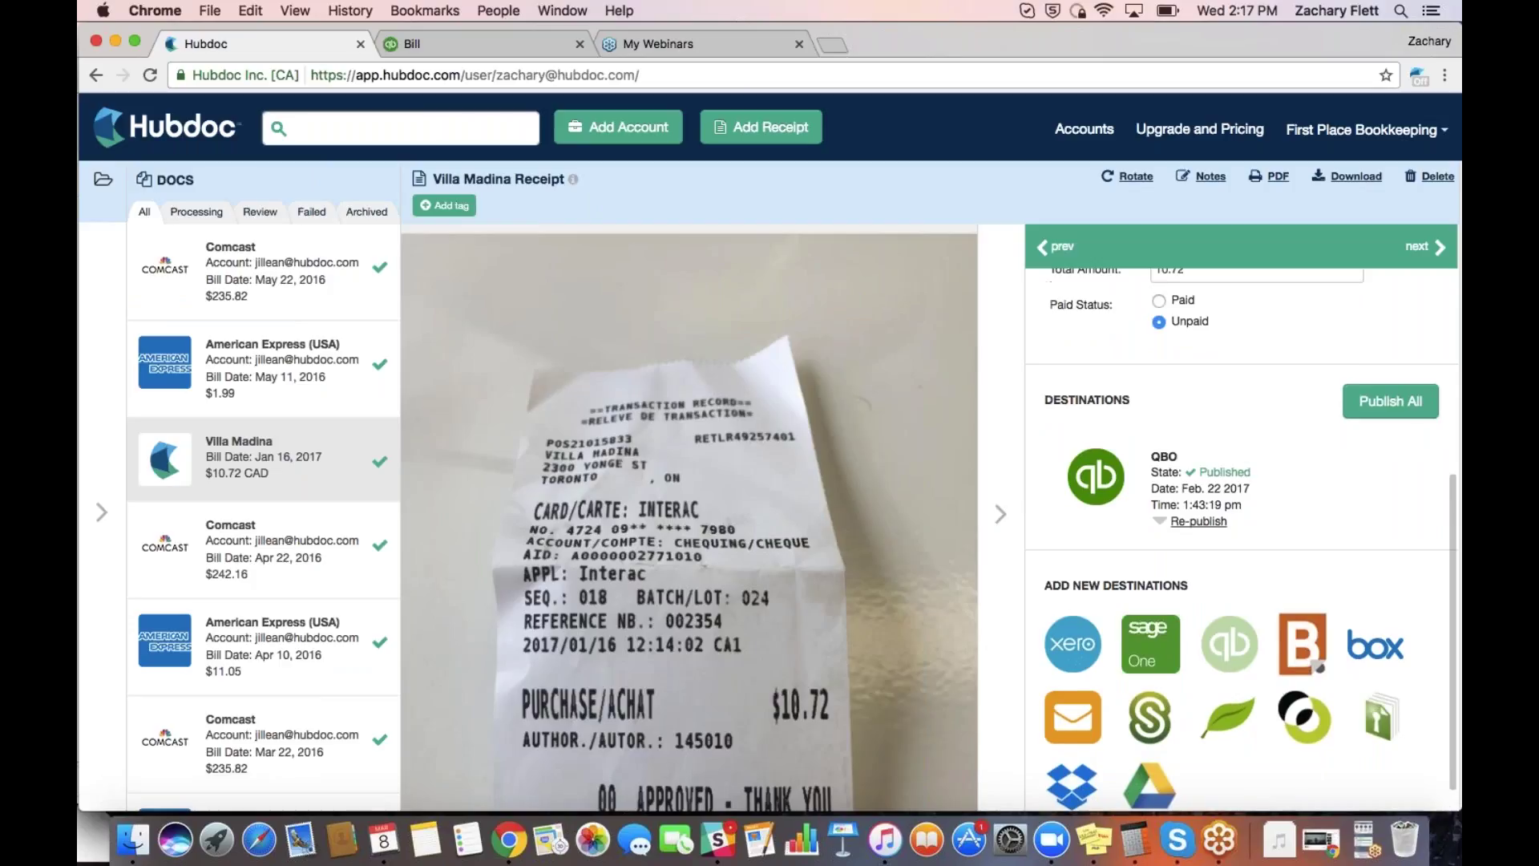
pyautogui.scroll(1, 1243, 537)
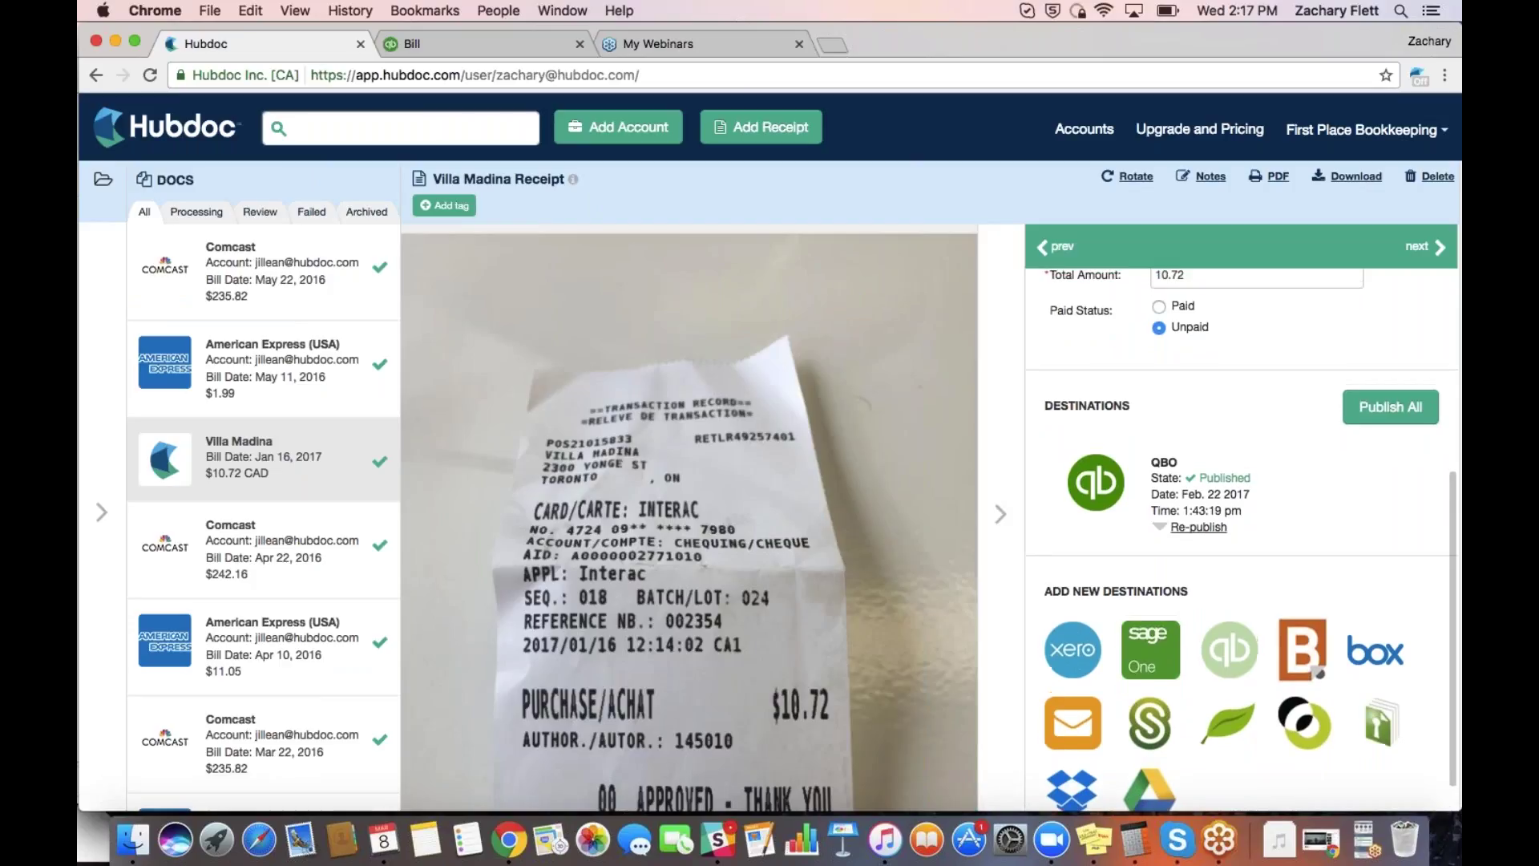
pyautogui.scroll(-2, 1133, 423)
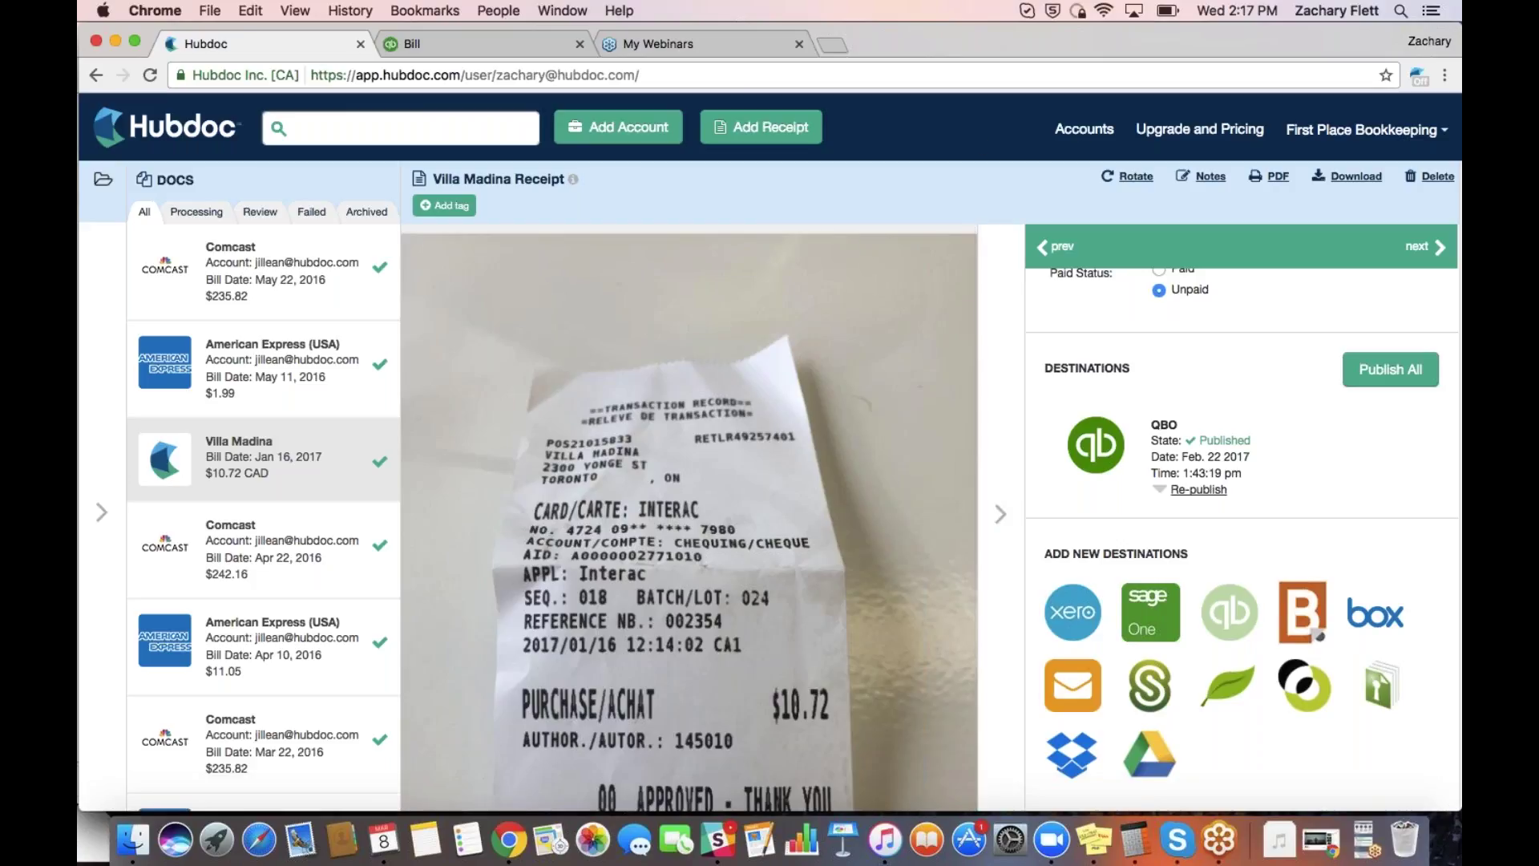
# In settings' Destinations, tick 'Publish tax data' for the QuickBooks connection
pyautogui.click(1085, 130)
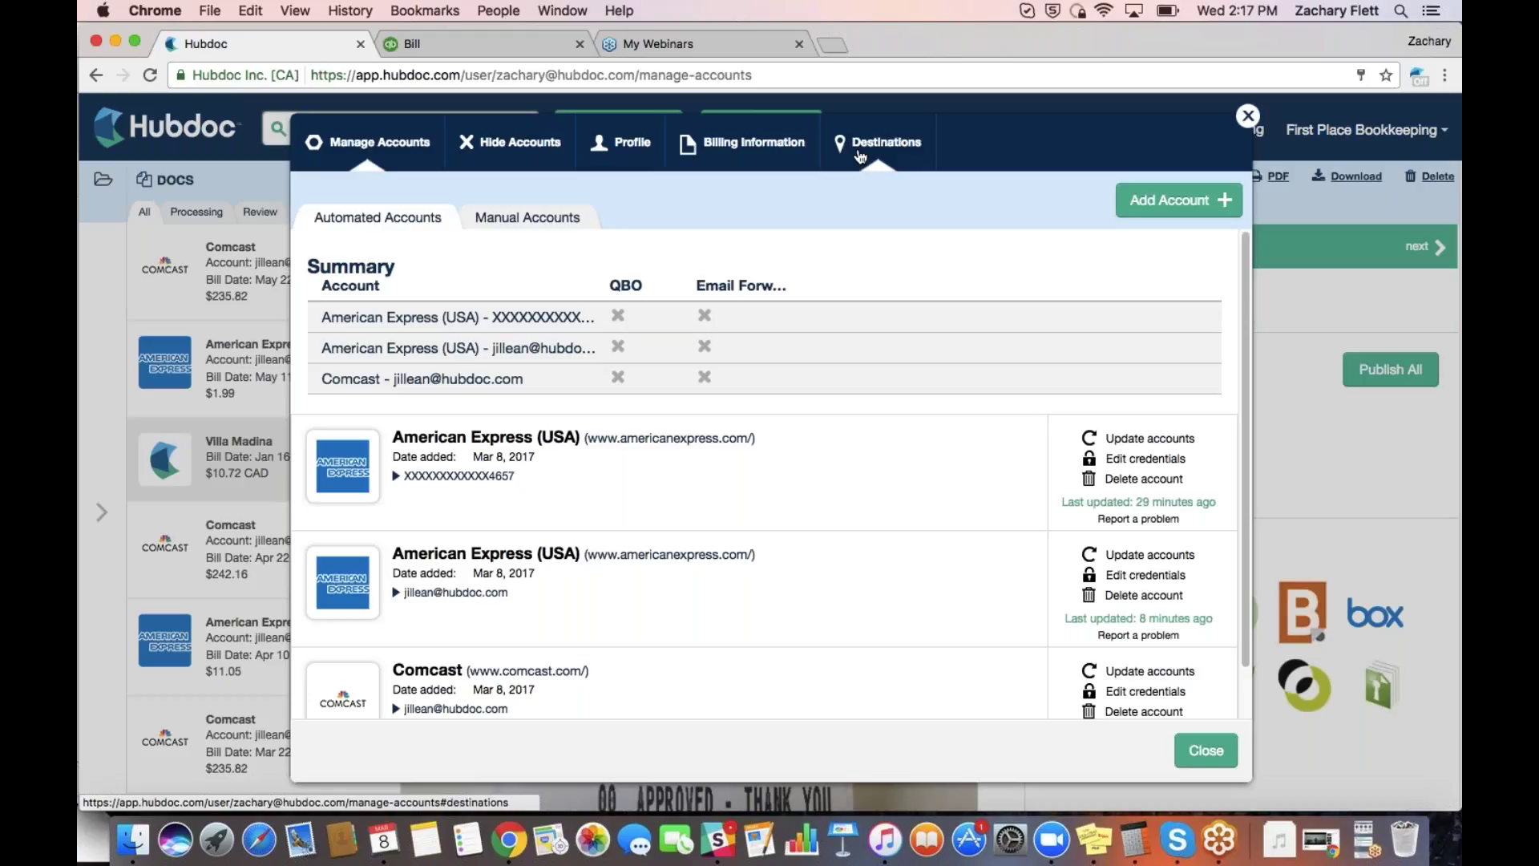
pyautogui.click(881, 149)
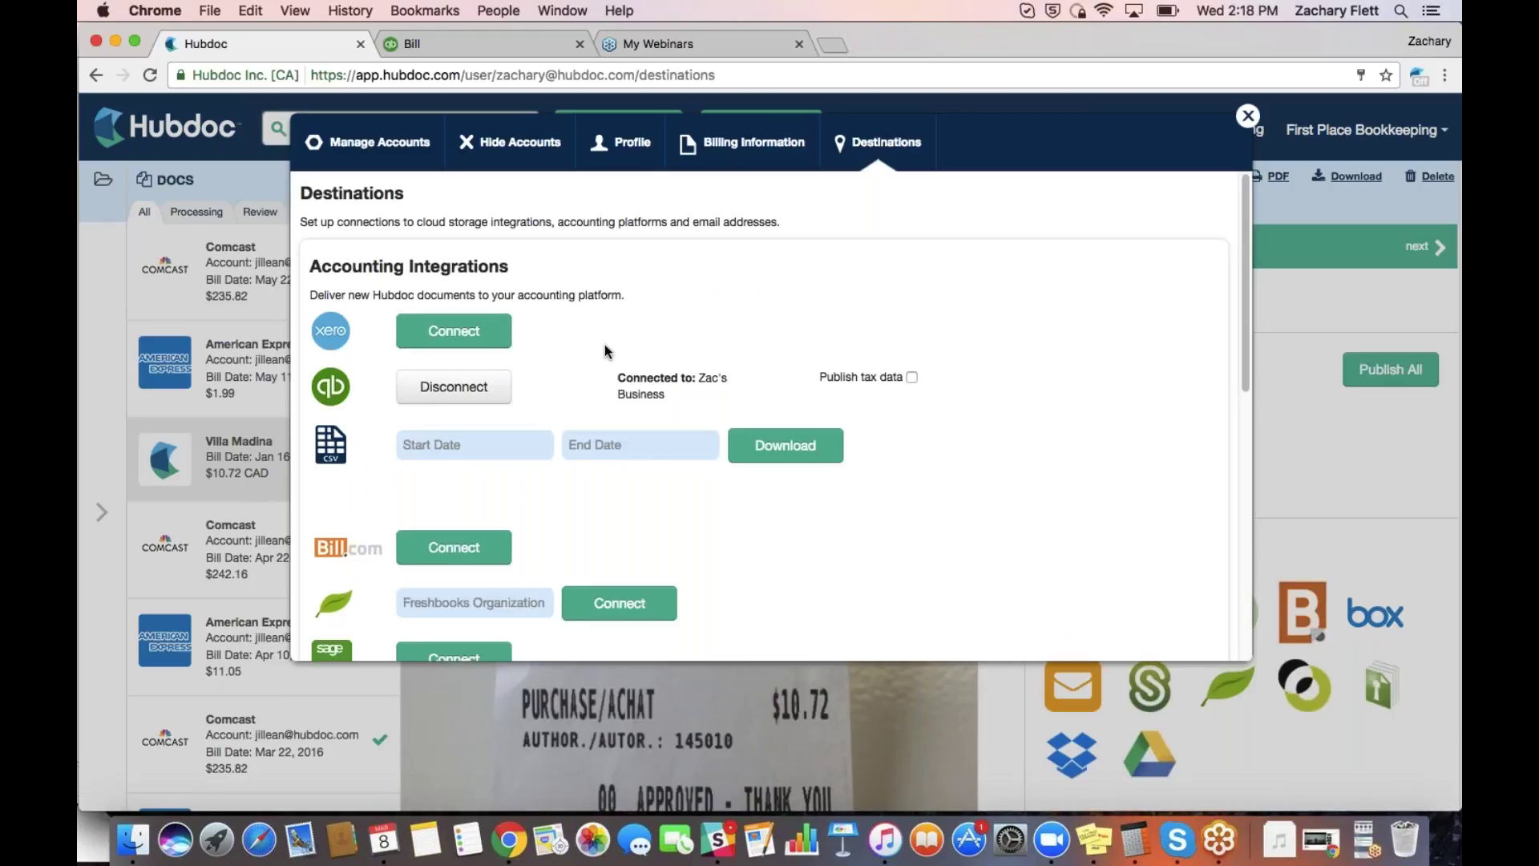
pyautogui.scroll(-1, 606, 351)
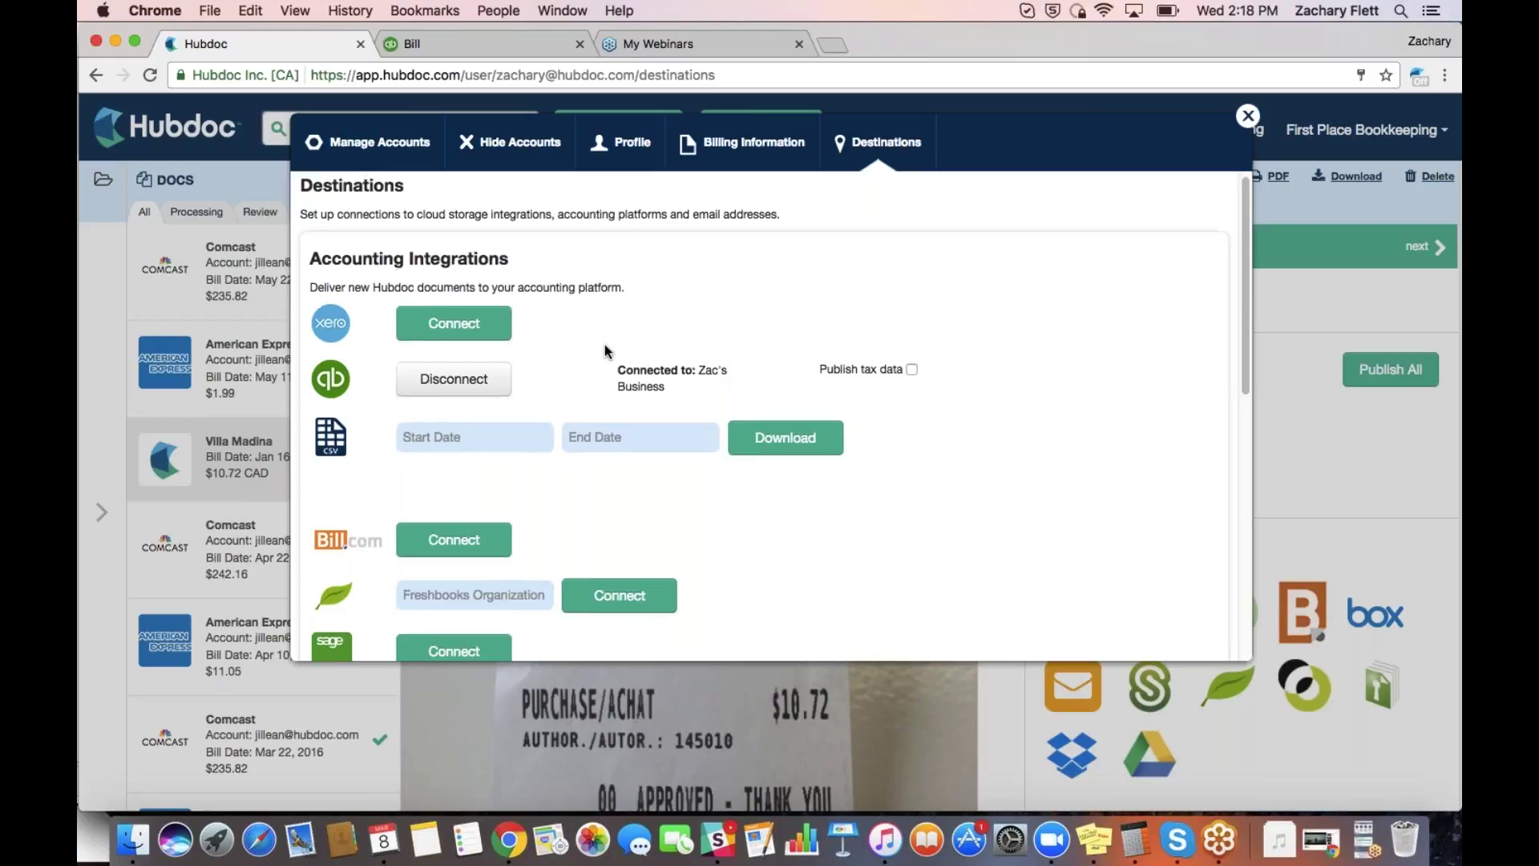
pyautogui.scroll(-2, 607, 350)
pyautogui.scroll(-10, 794, 407)
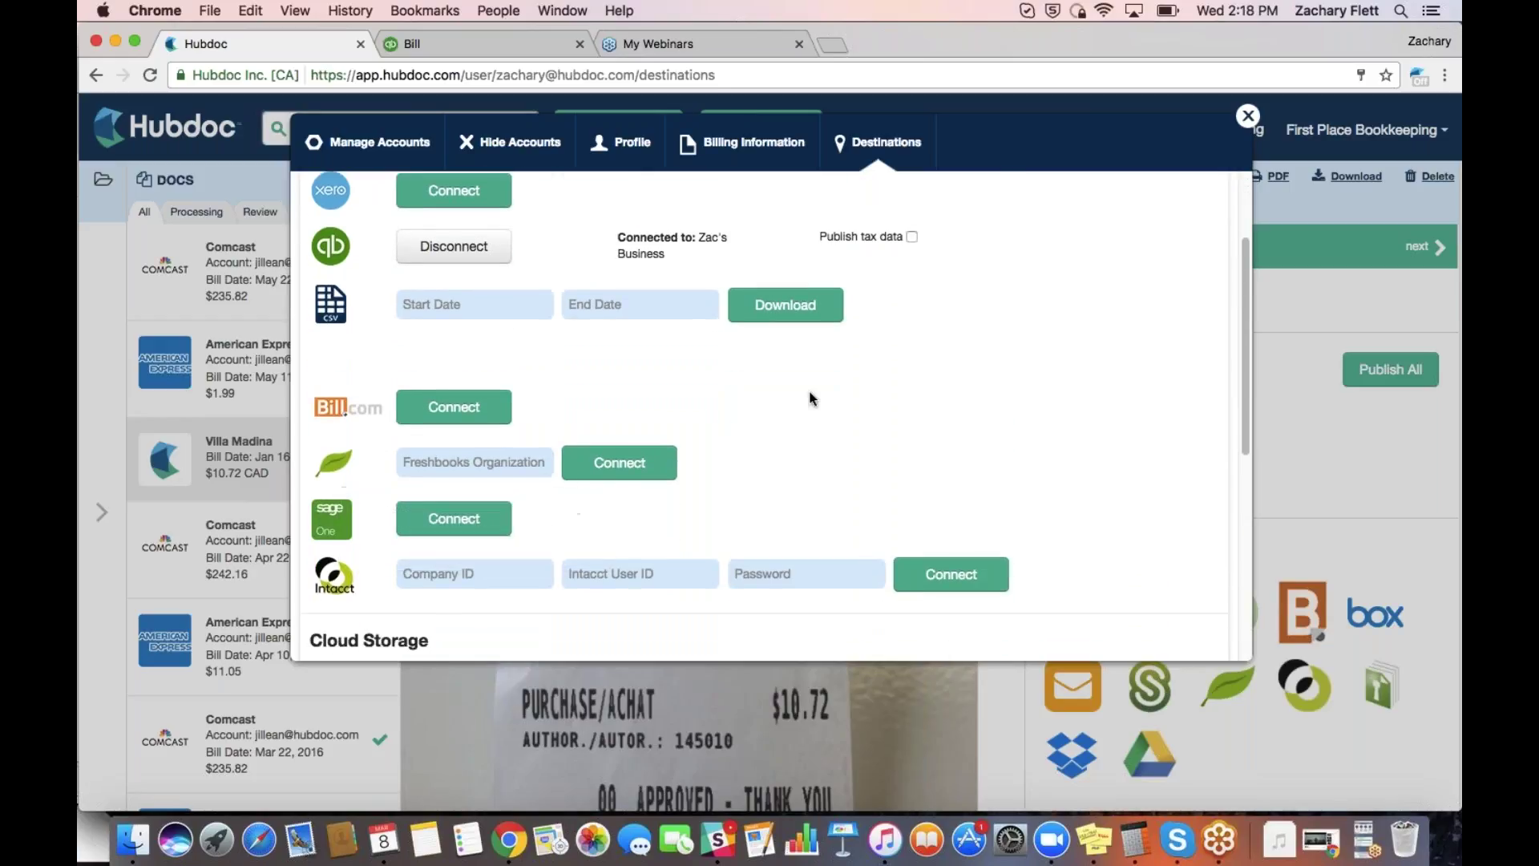
pyautogui.scroll(-10, 811, 398)
pyautogui.scroll(-10, 811, 398)
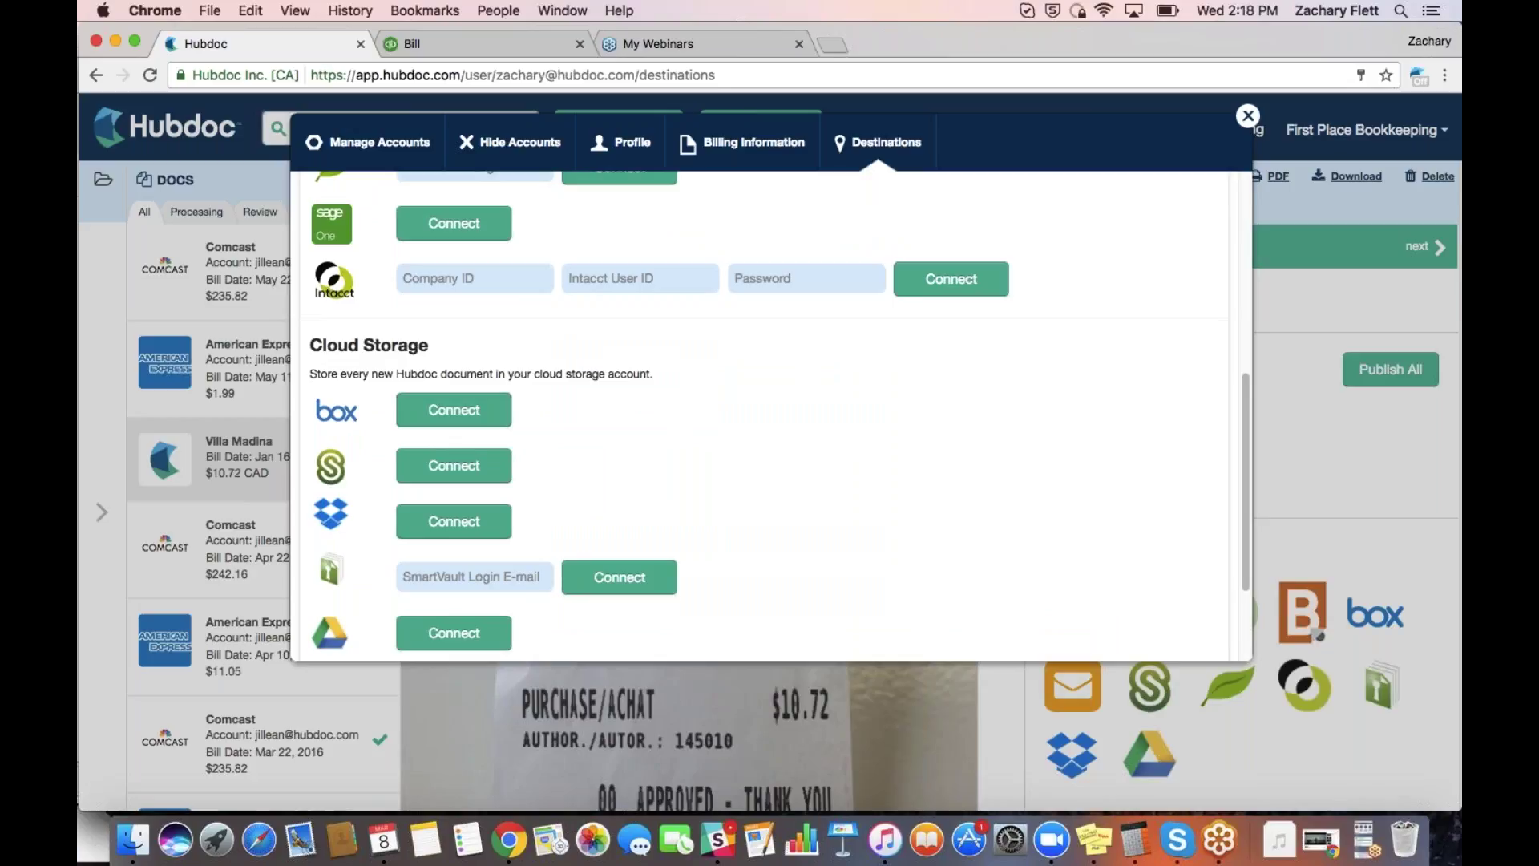
pyautogui.scroll(-3, 634, 449)
pyautogui.scroll(5, 634, 452)
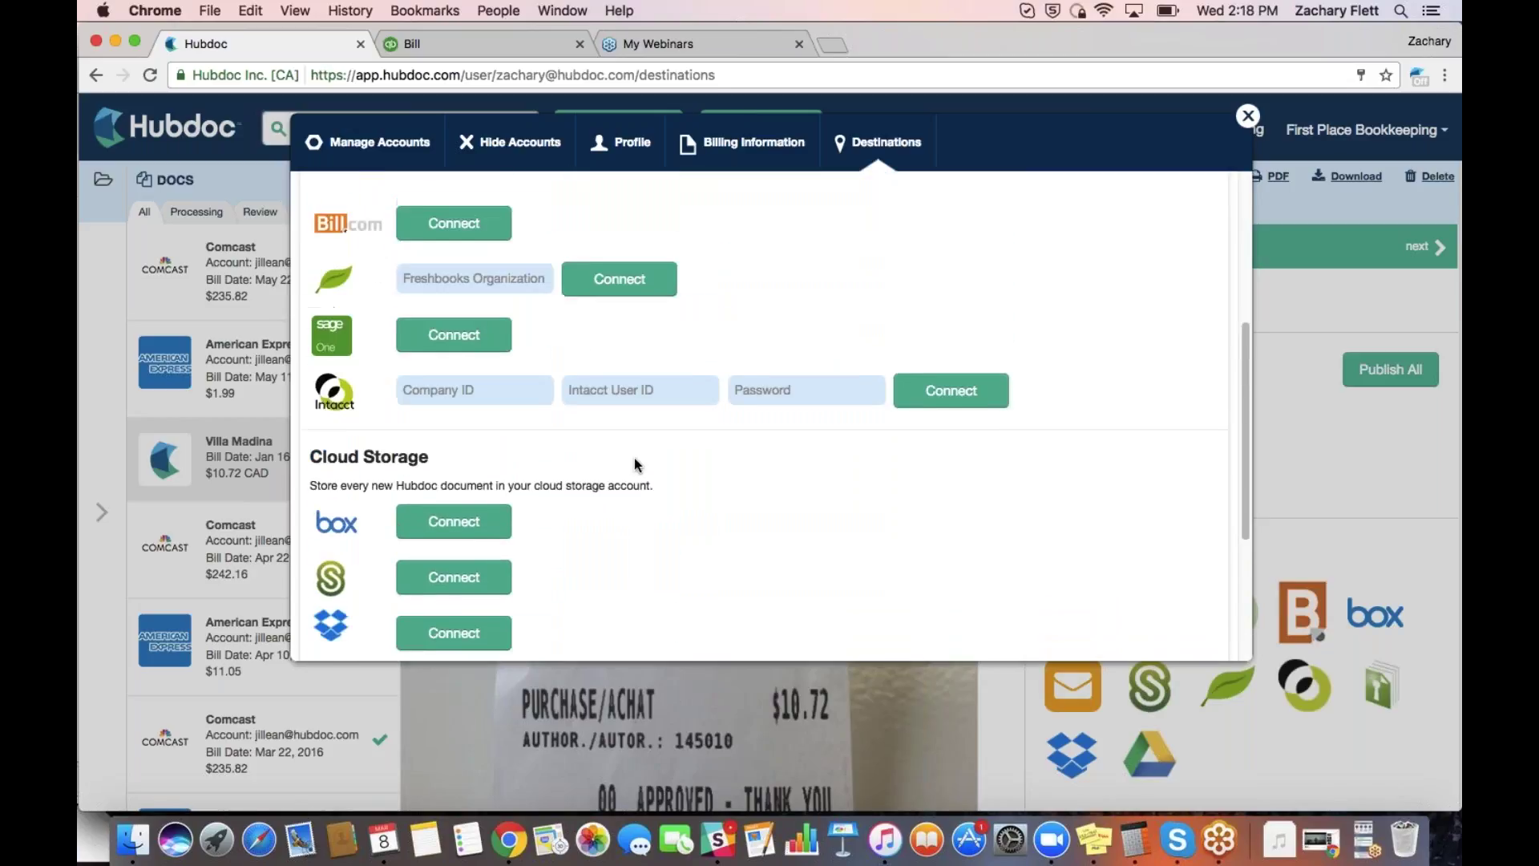
pyautogui.scroll(-3, 634, 459)
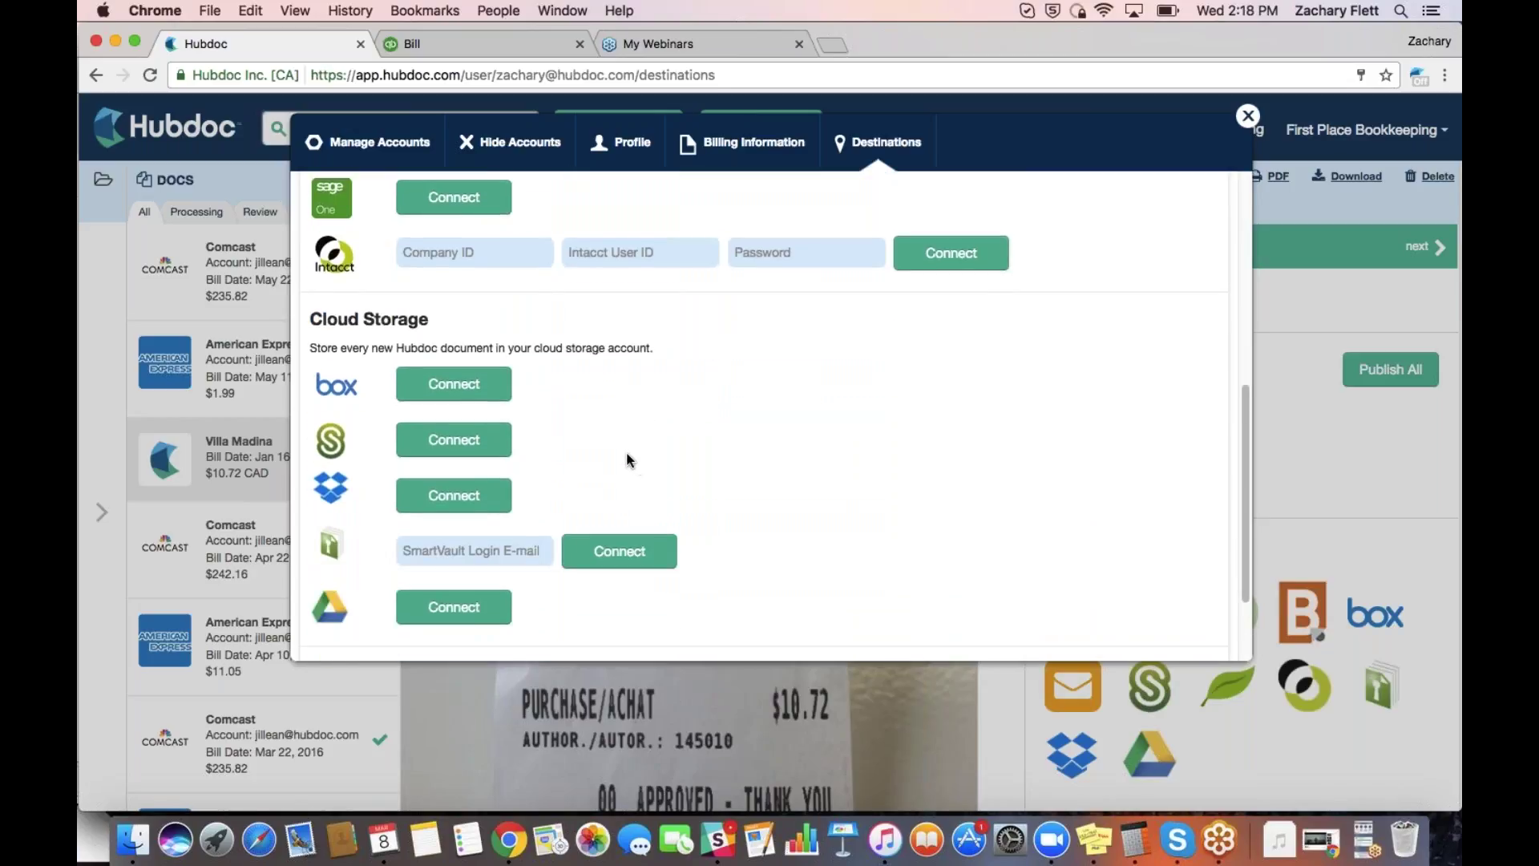
pyautogui.scroll(-5, 633, 461)
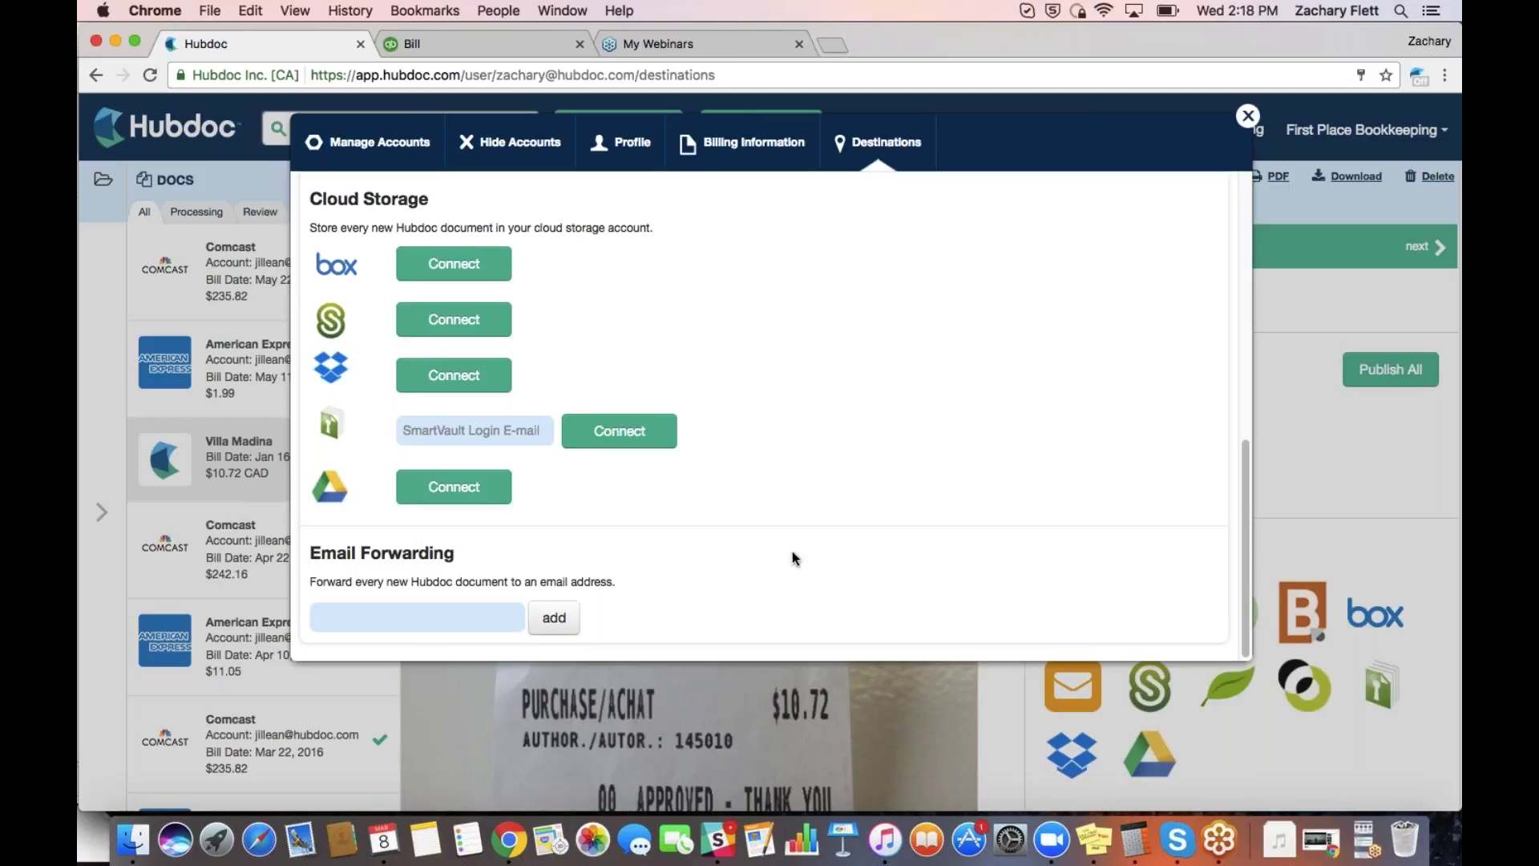
pyautogui.scroll(10, 792, 551)
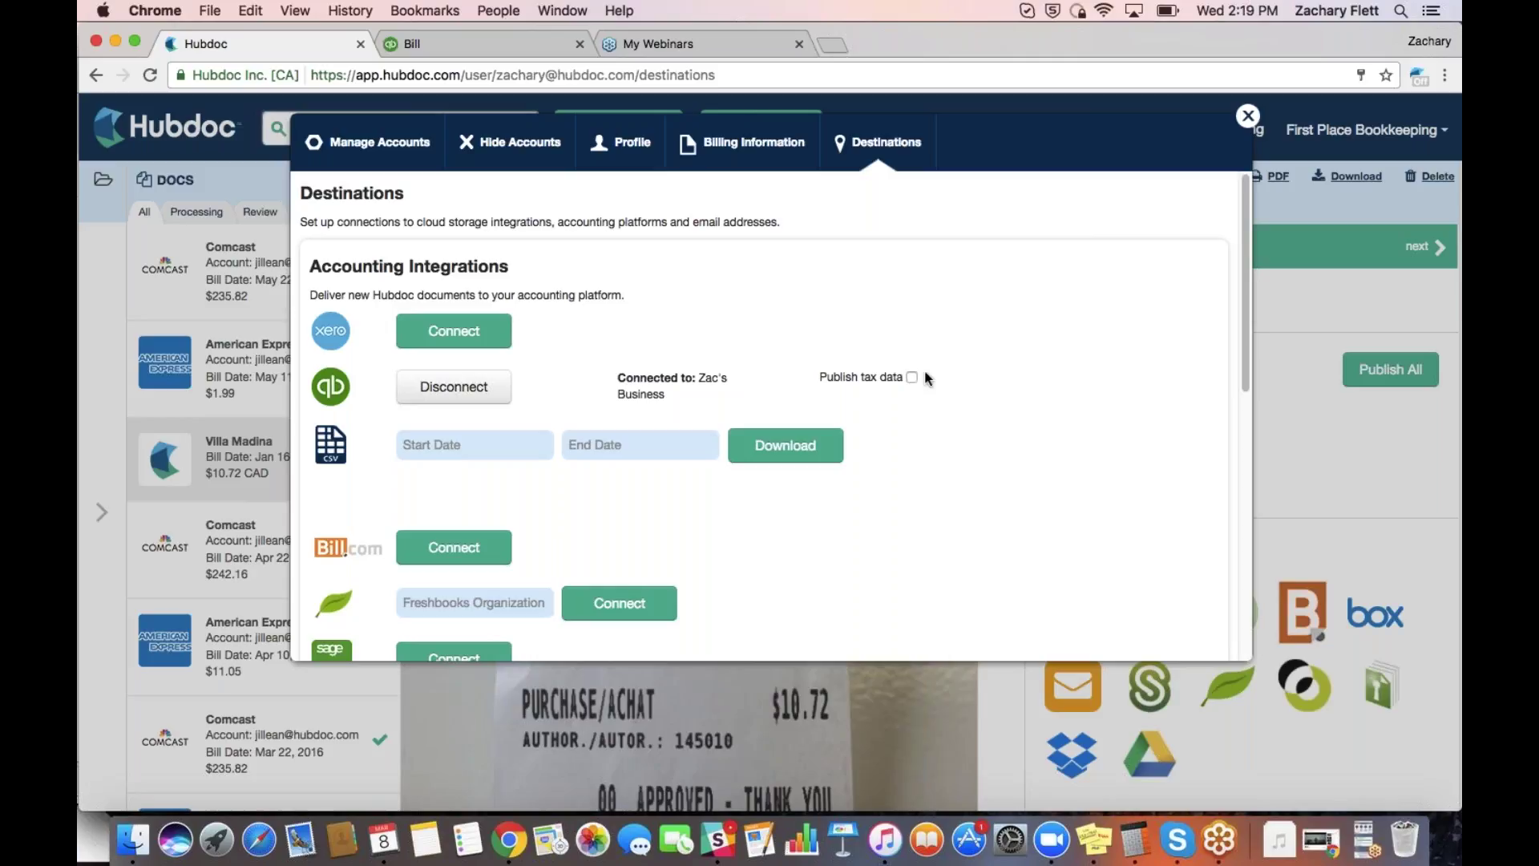
pyautogui.click(912, 378)
# Close the destination settings and scroll to the receipt's QBO destination, published Feb. 22, 2017
pyautogui.click(1247, 117)
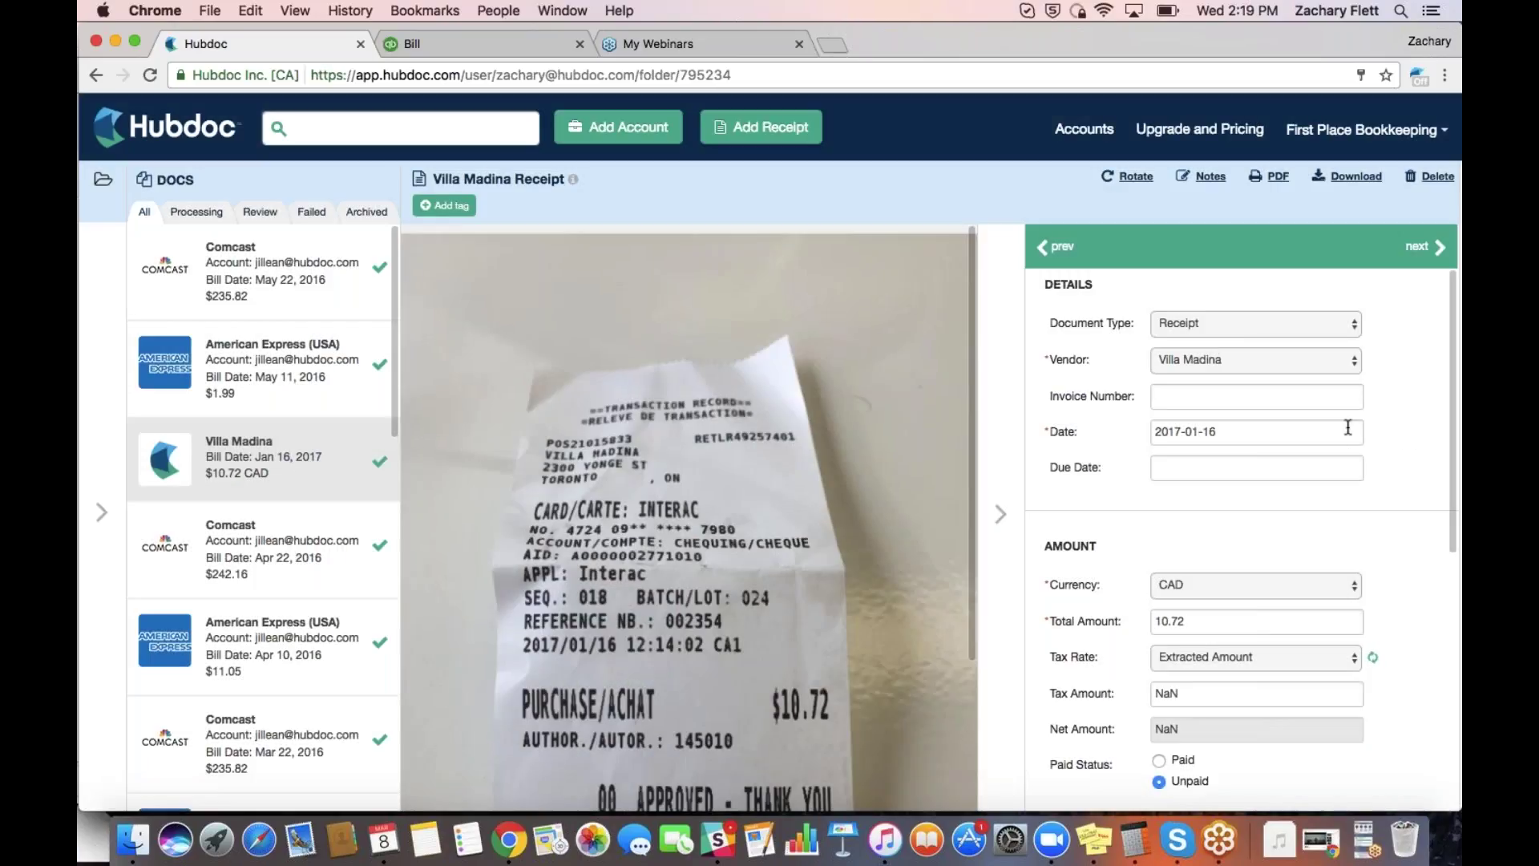
pyautogui.scroll(-2, 1346, 429)
pyautogui.scroll(-8, 1347, 427)
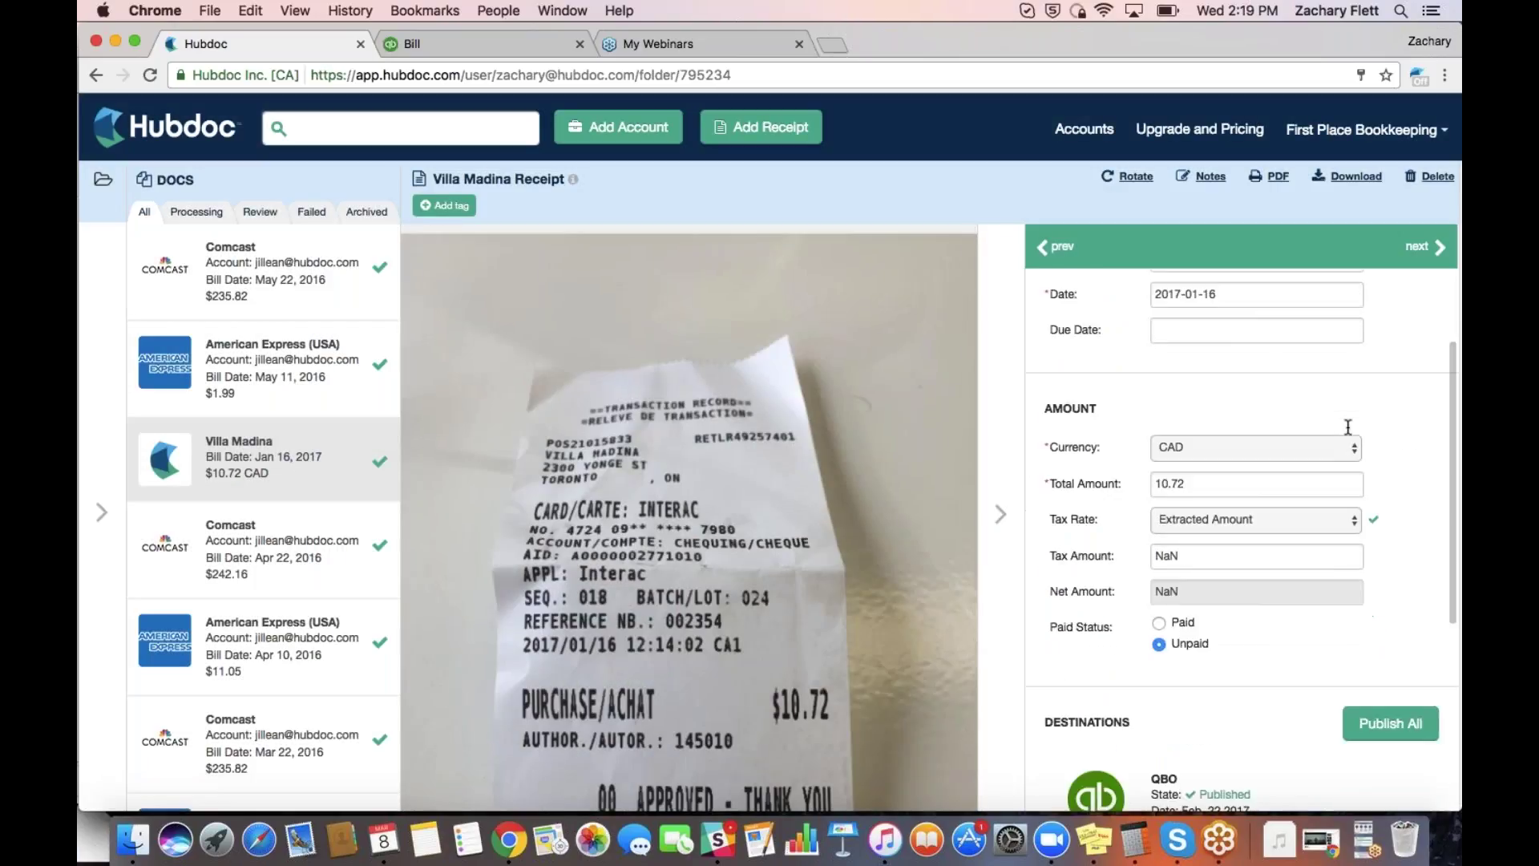
pyautogui.scroll(-3, 1348, 428)
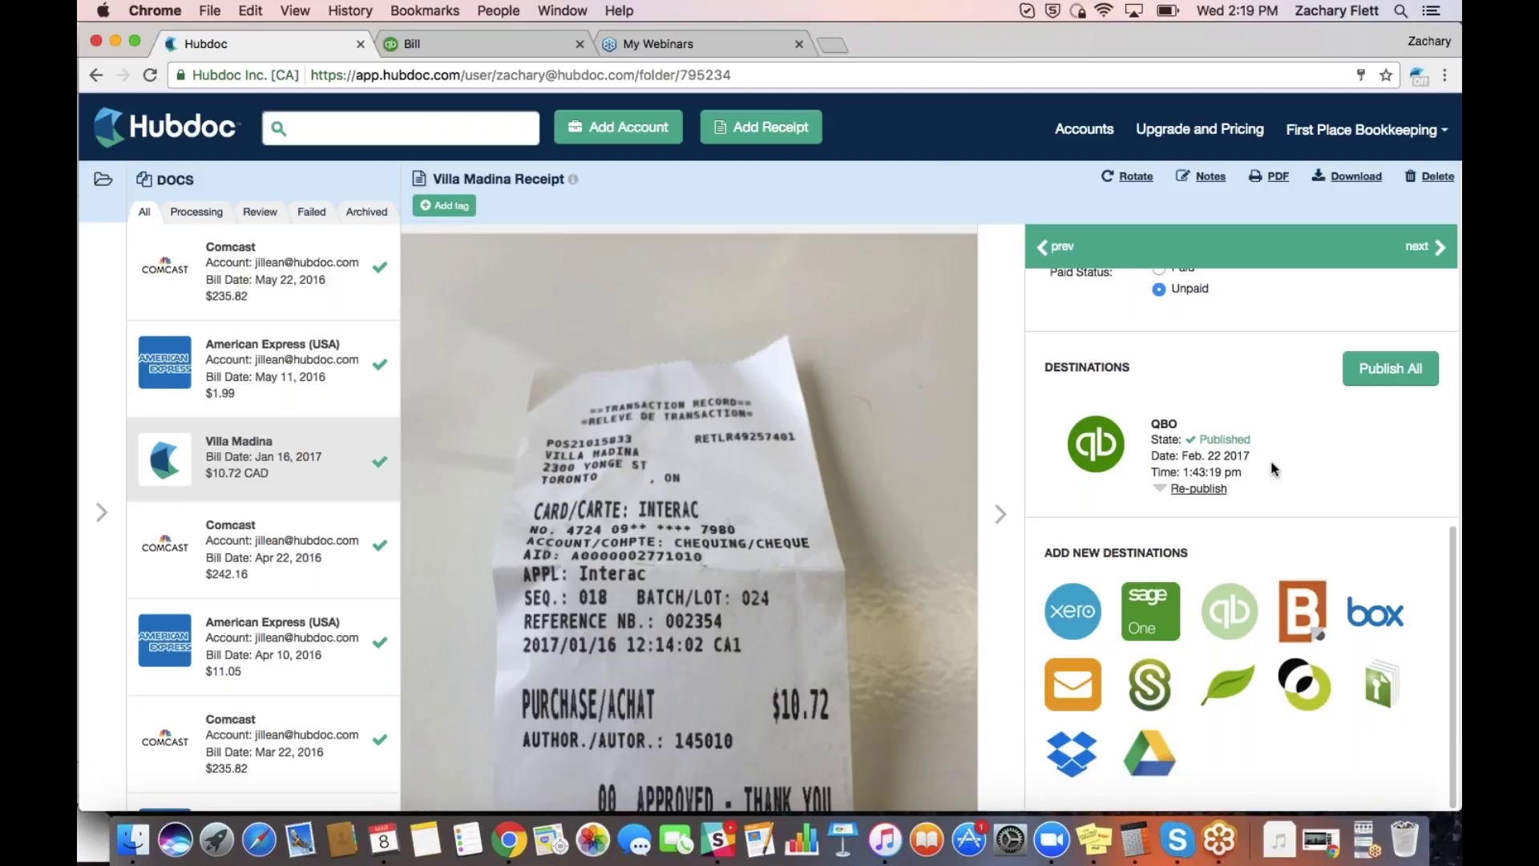
# Re-publish with account Meals and entertainment and vendor Villa Madina, then view the $10.72 QuickBooks bill
pyautogui.click(1199, 489)
pyautogui.scroll(-1, 1307, 468)
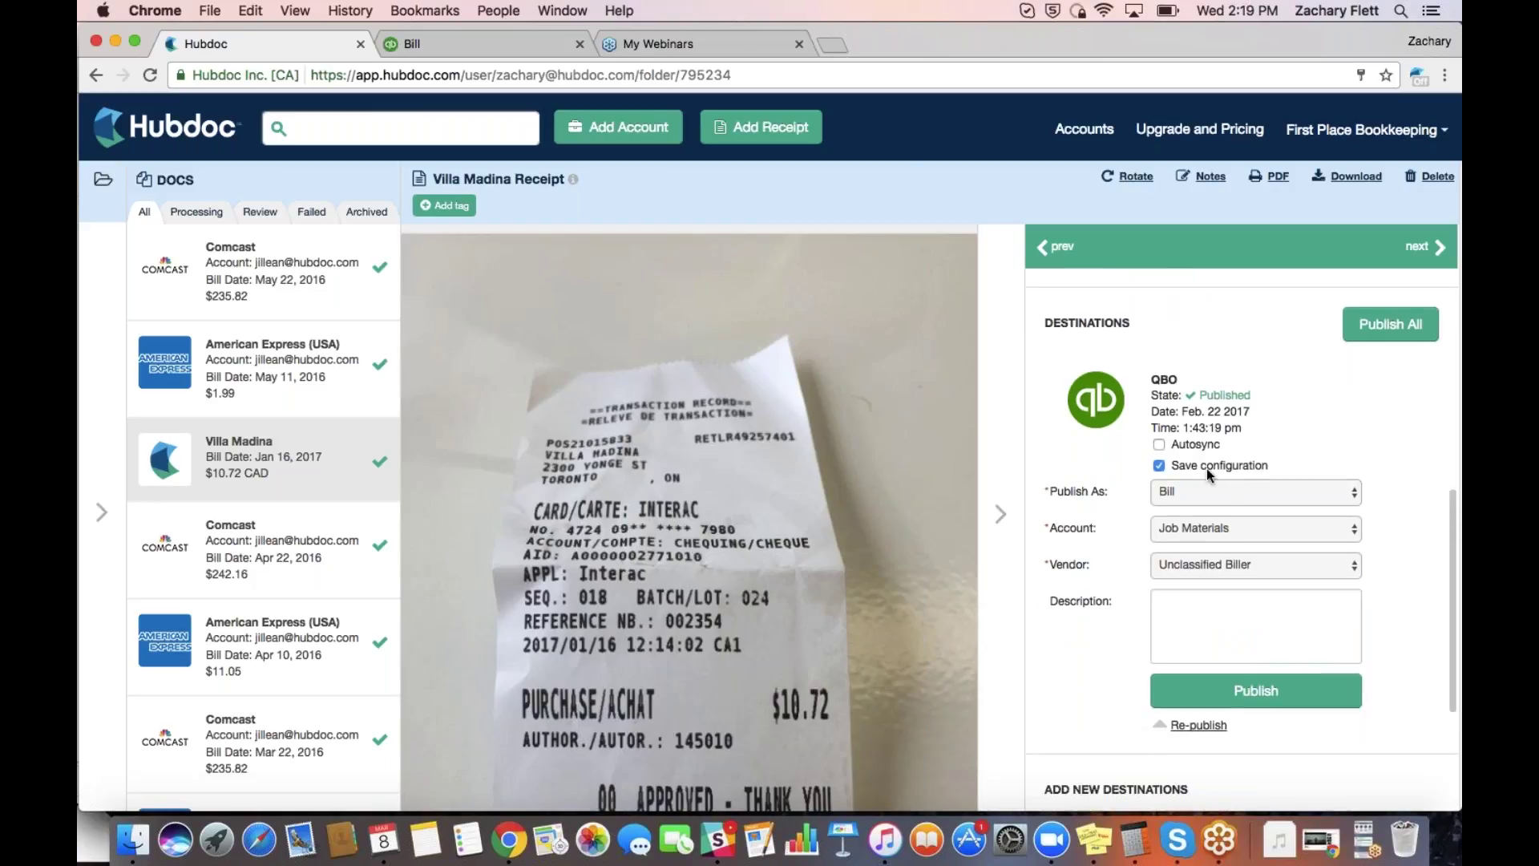
pyautogui.click(1205, 537)
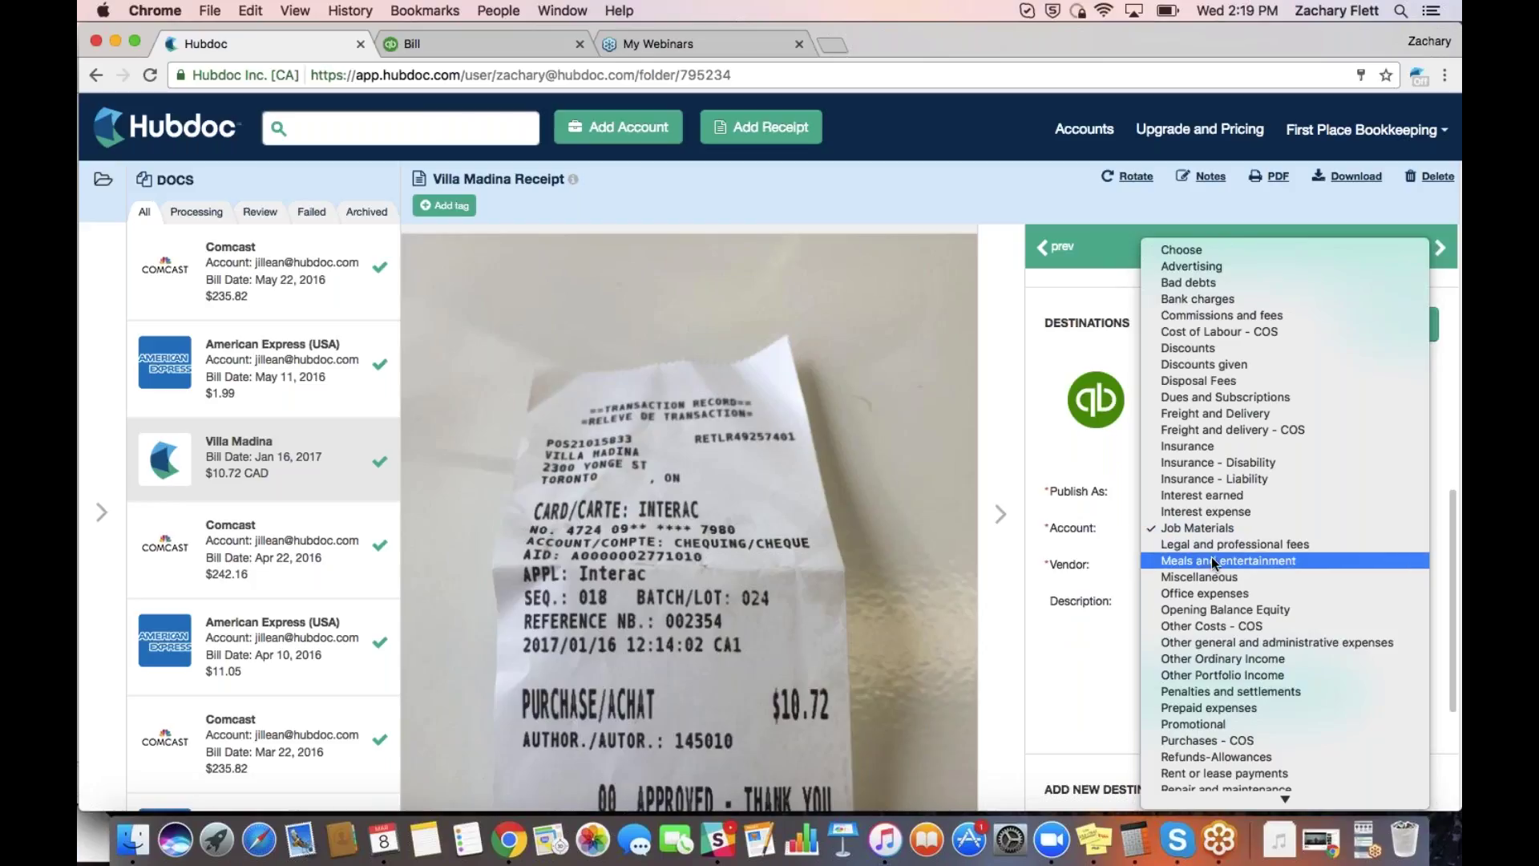
pyautogui.click(1210, 558)
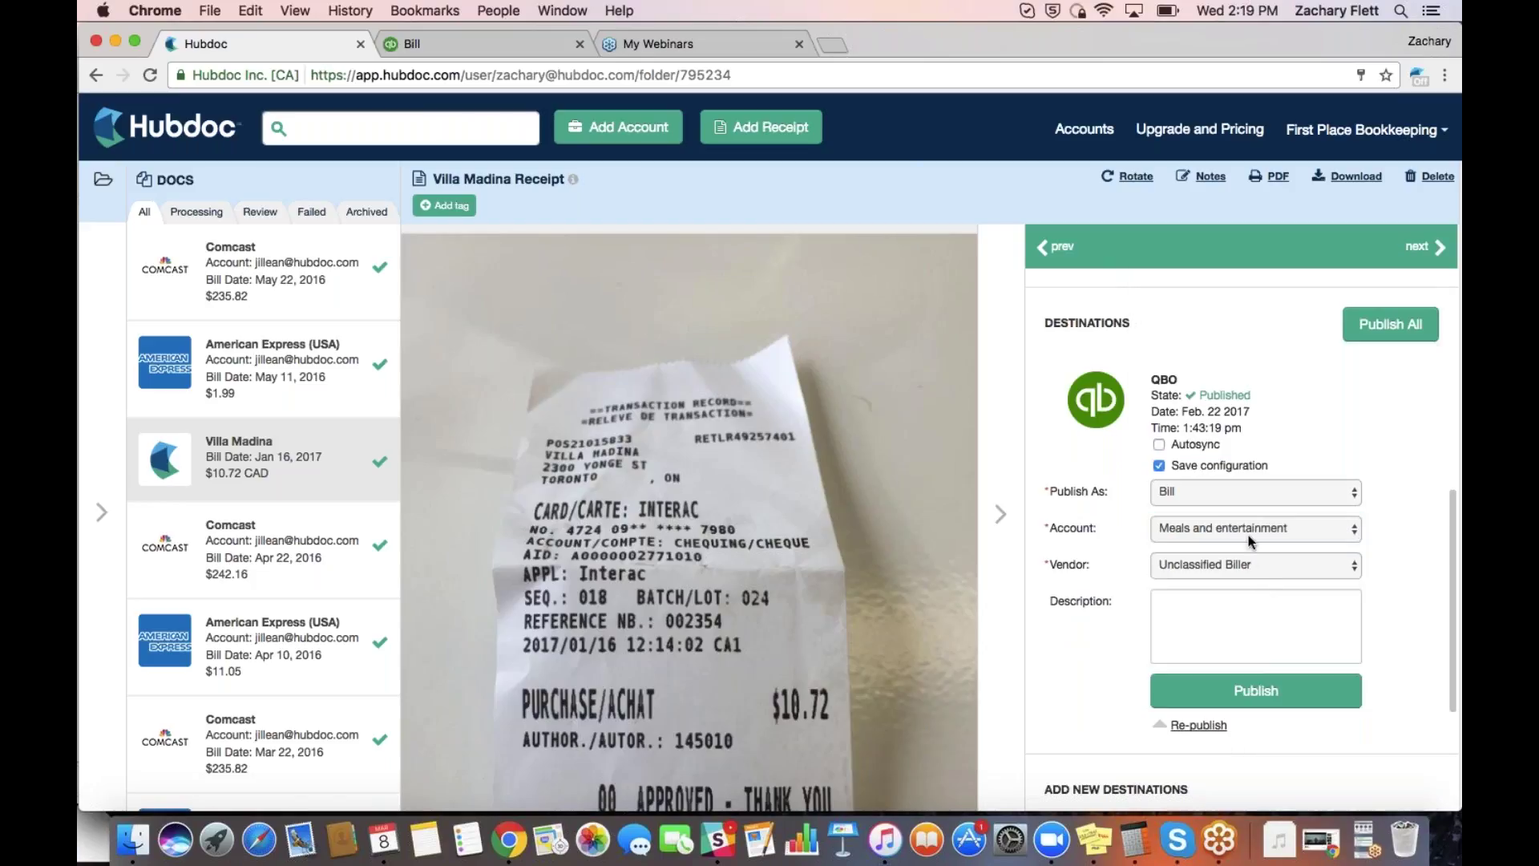
pyautogui.scroll(-1, 1249, 557)
pyautogui.click(1220, 553)
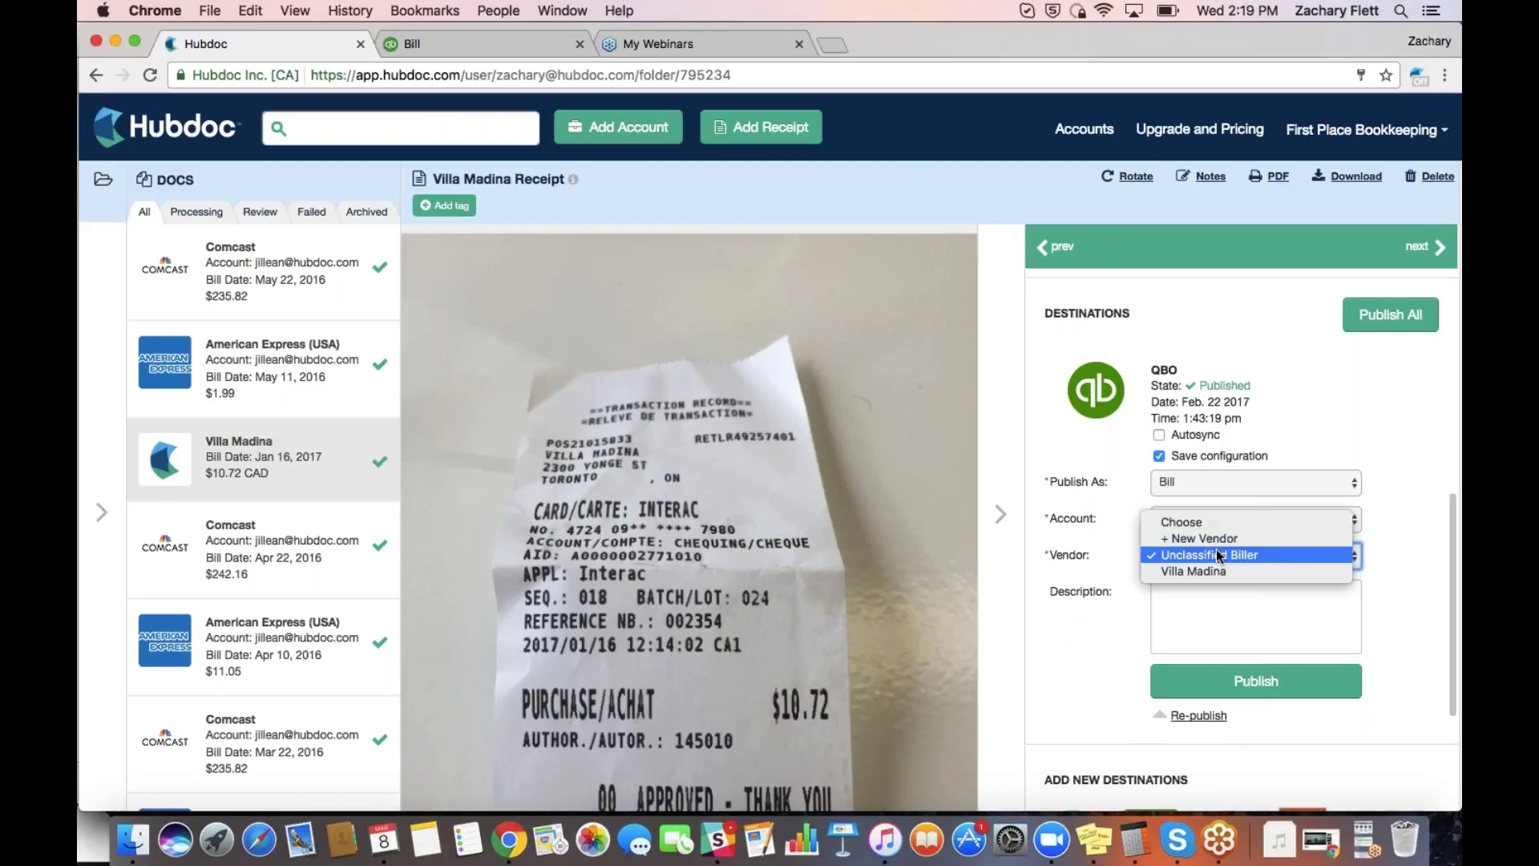
pyautogui.click(1213, 565)
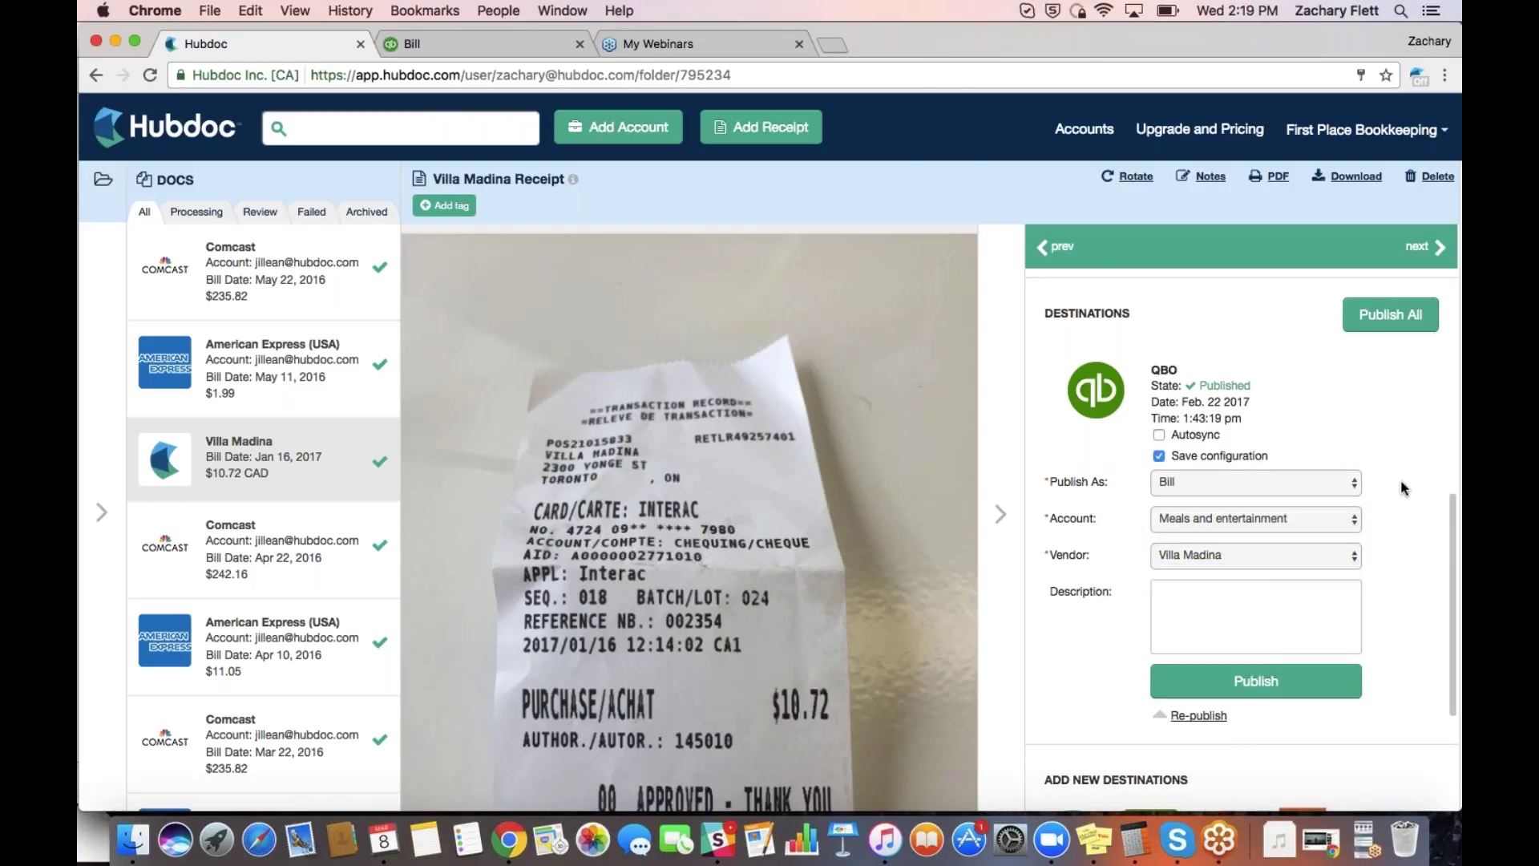
pyautogui.click(1253, 557)
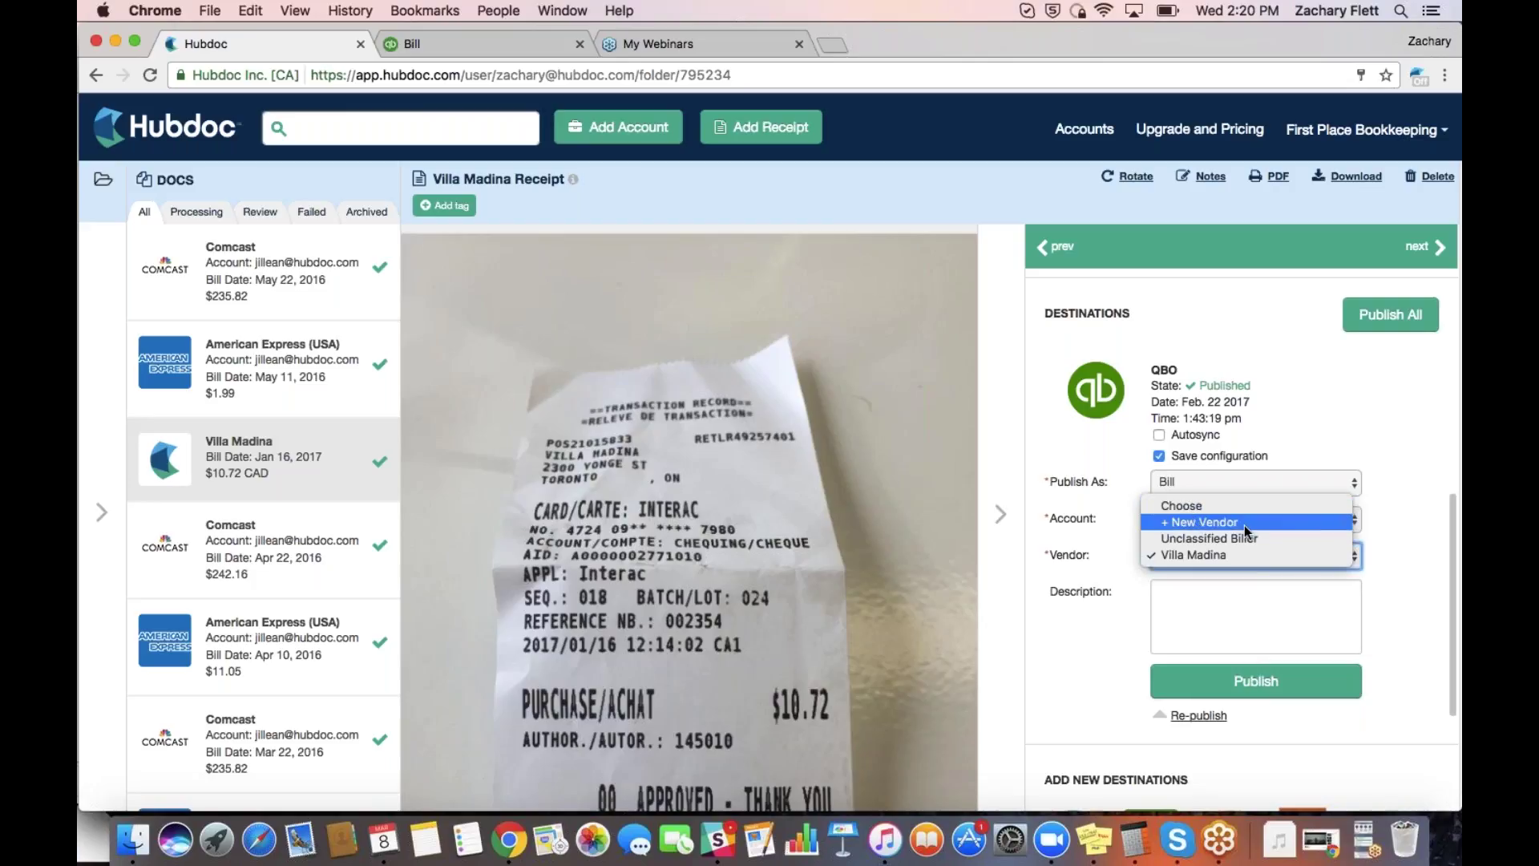
pyautogui.click(1399, 509)
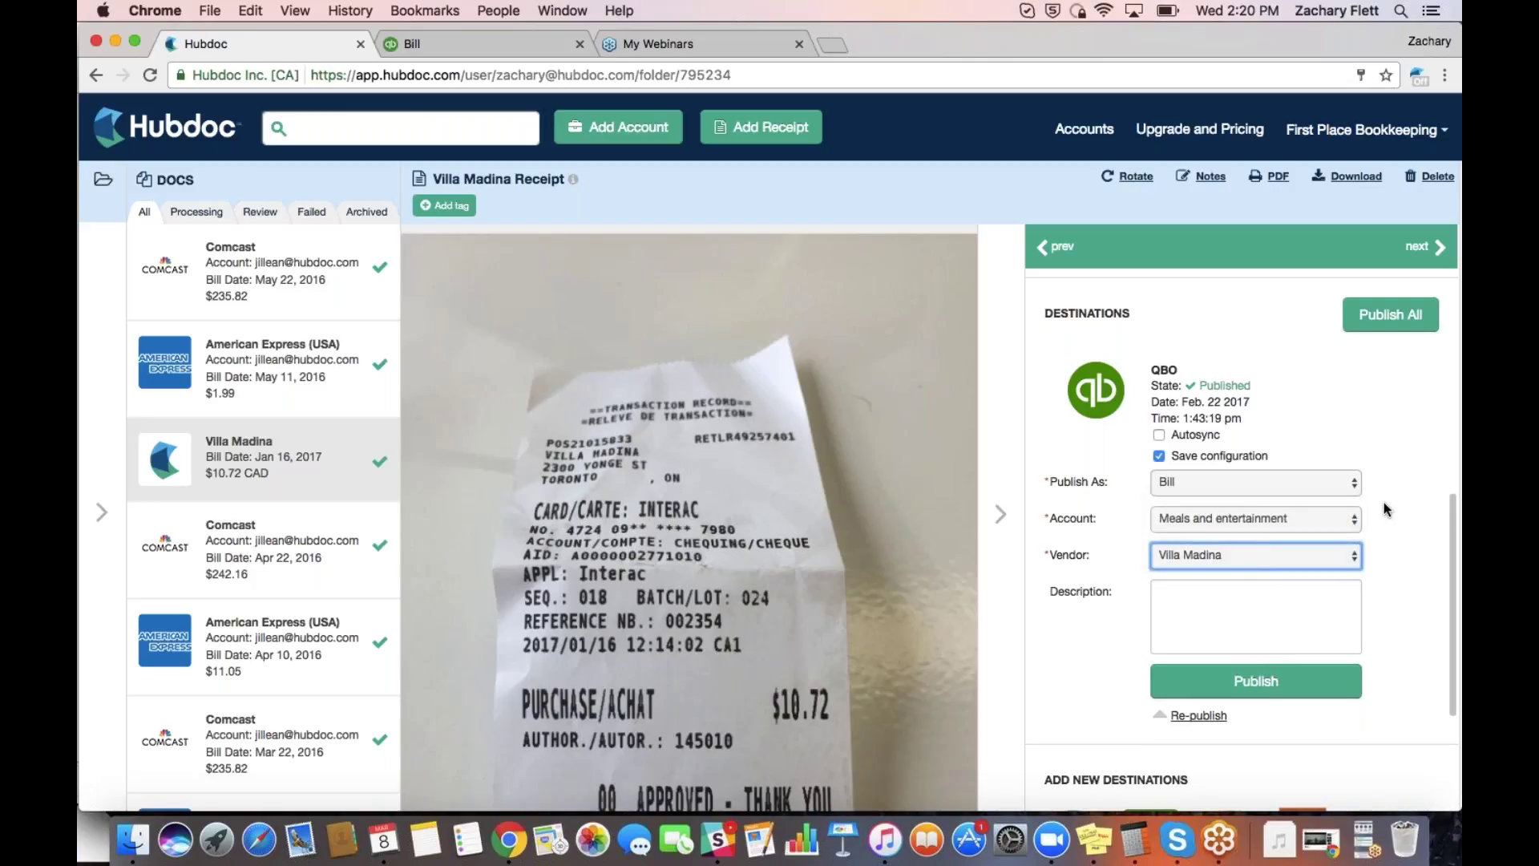
pyautogui.scroll(-1, 1383, 504)
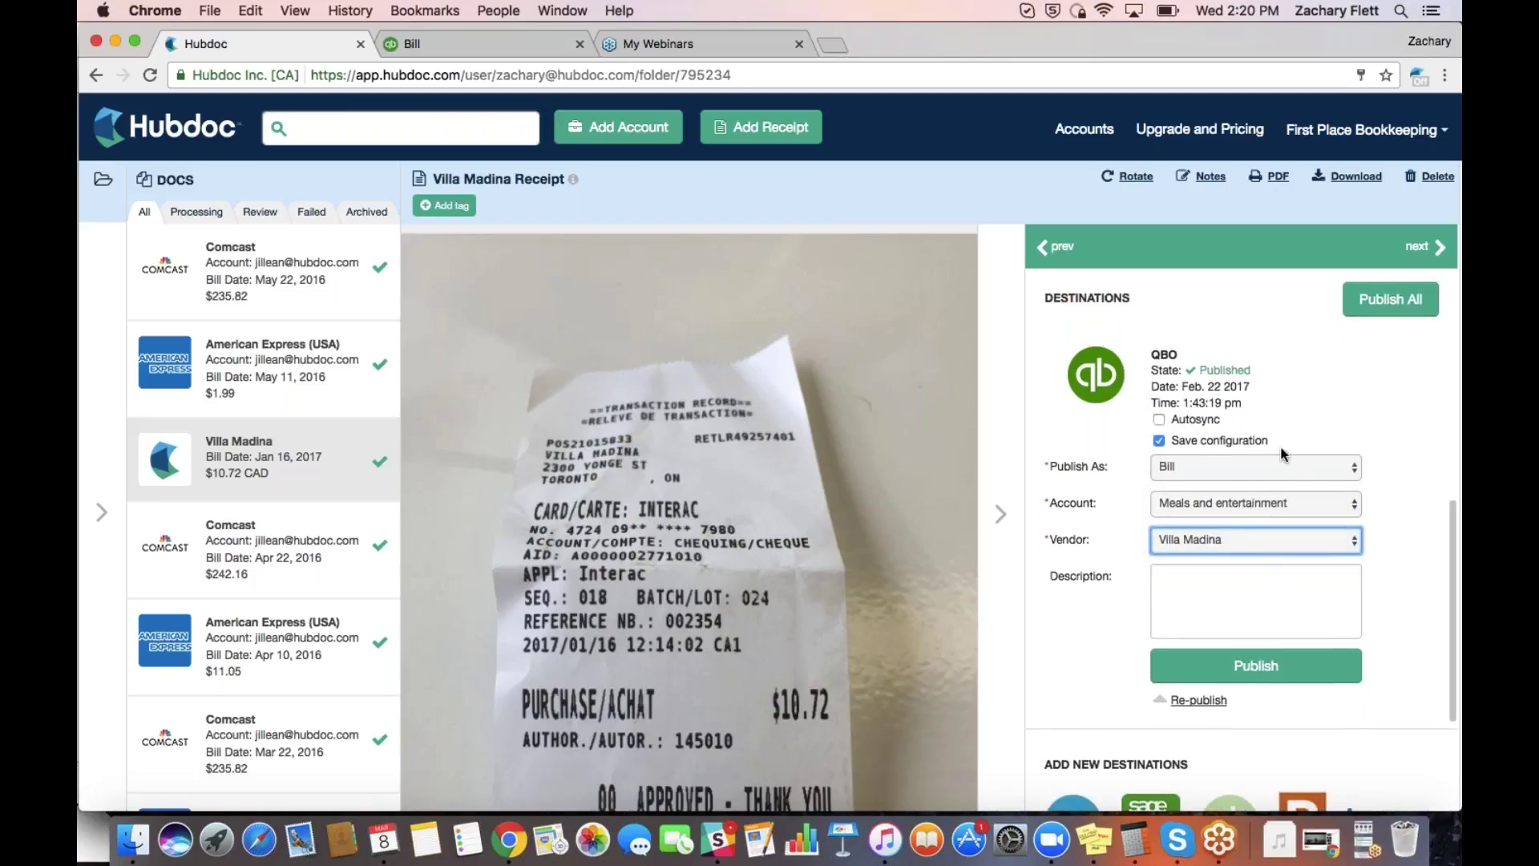
pyautogui.click(478, 45)
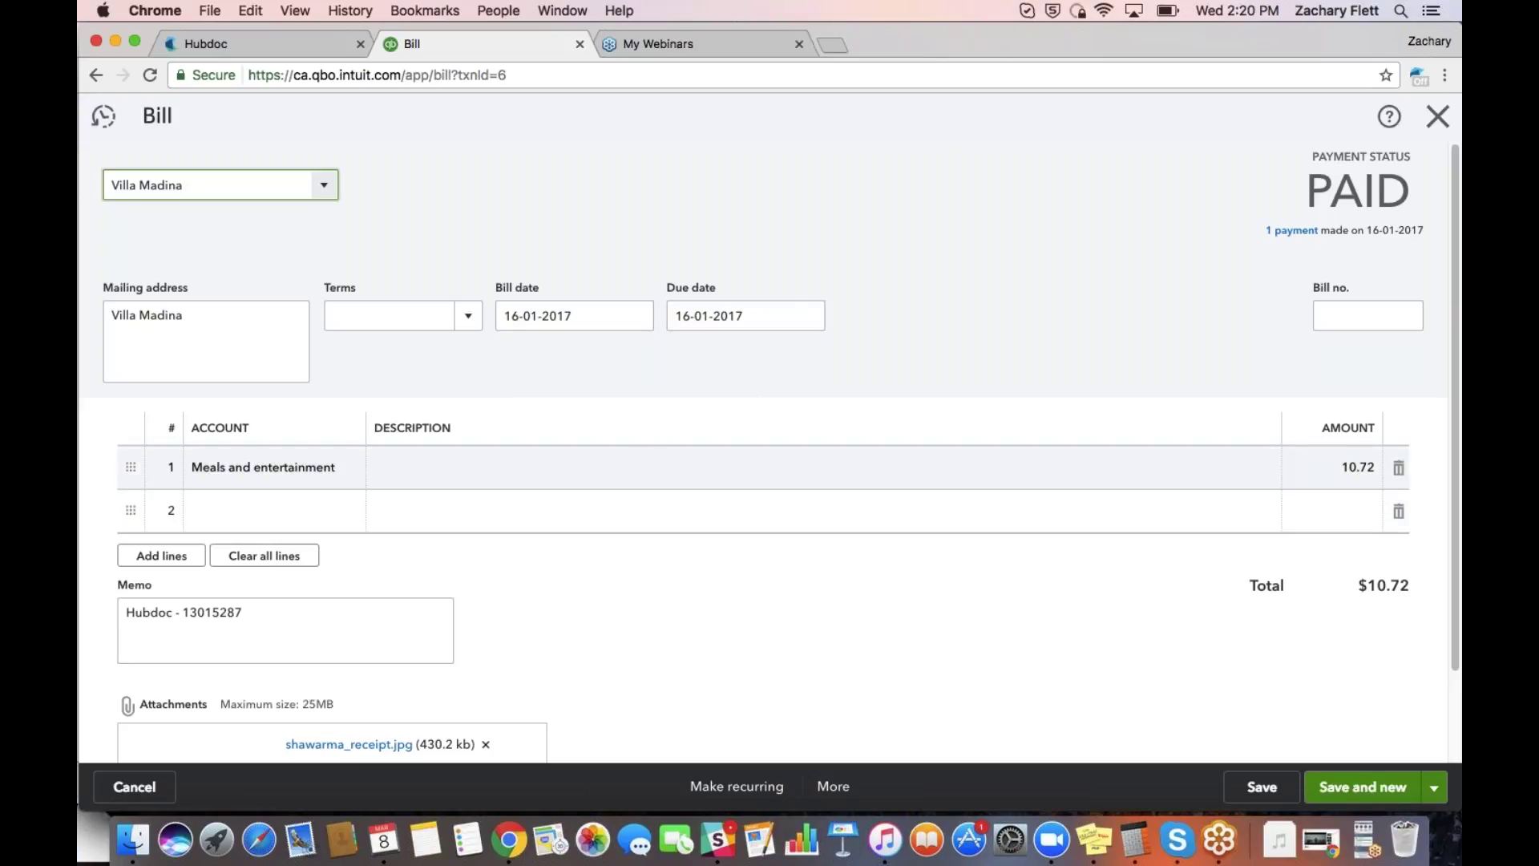
# Open the bill's shawarma_receipt.jpg attachment in a new tab, reloading the bill after a blank tab
pyautogui.scroll(-2, 645, 459)
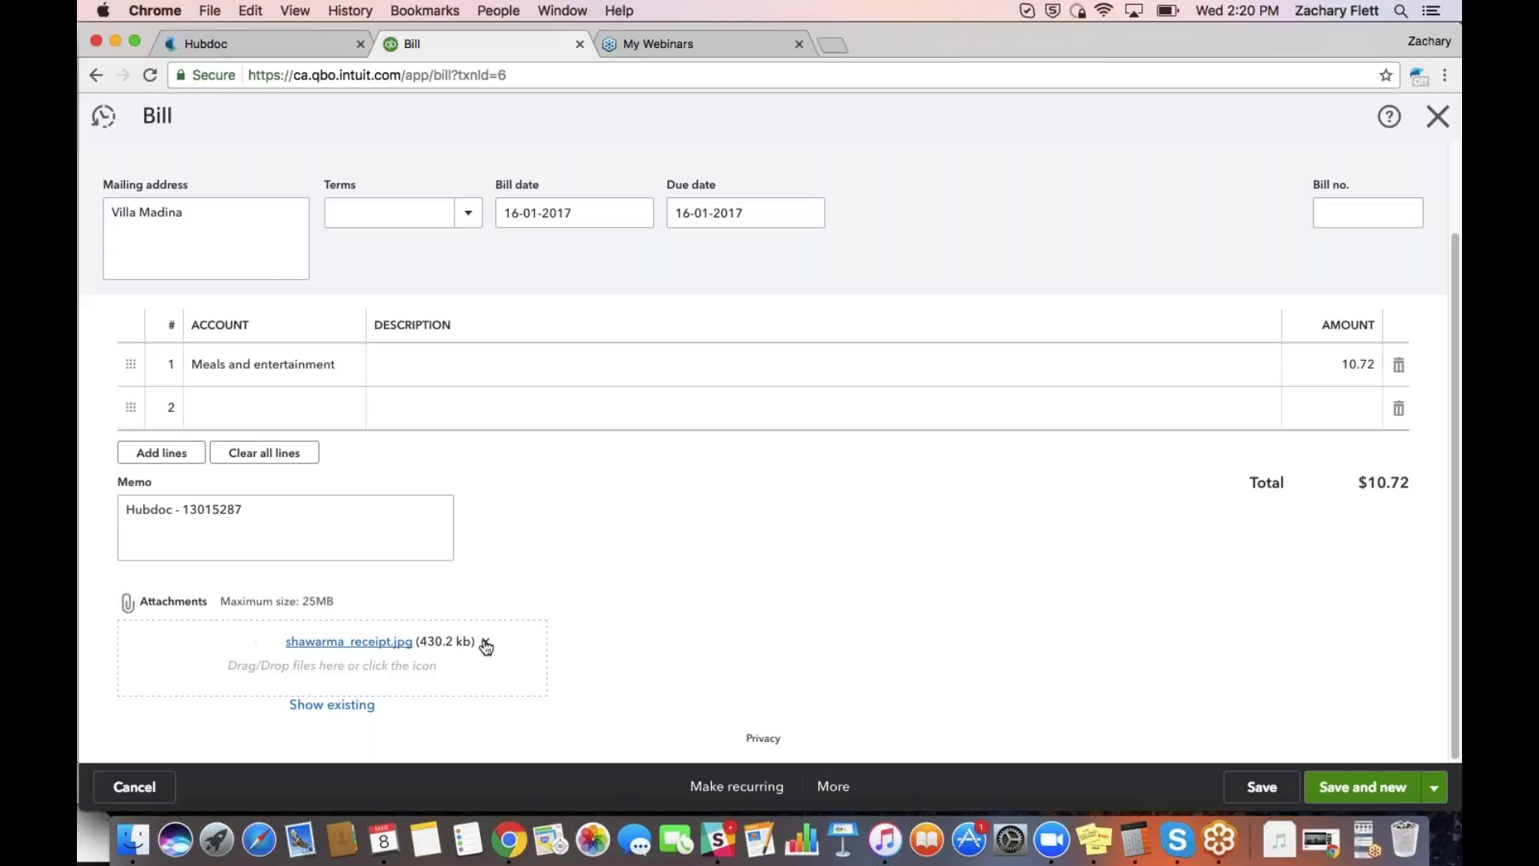
pyautogui.click(336, 642)
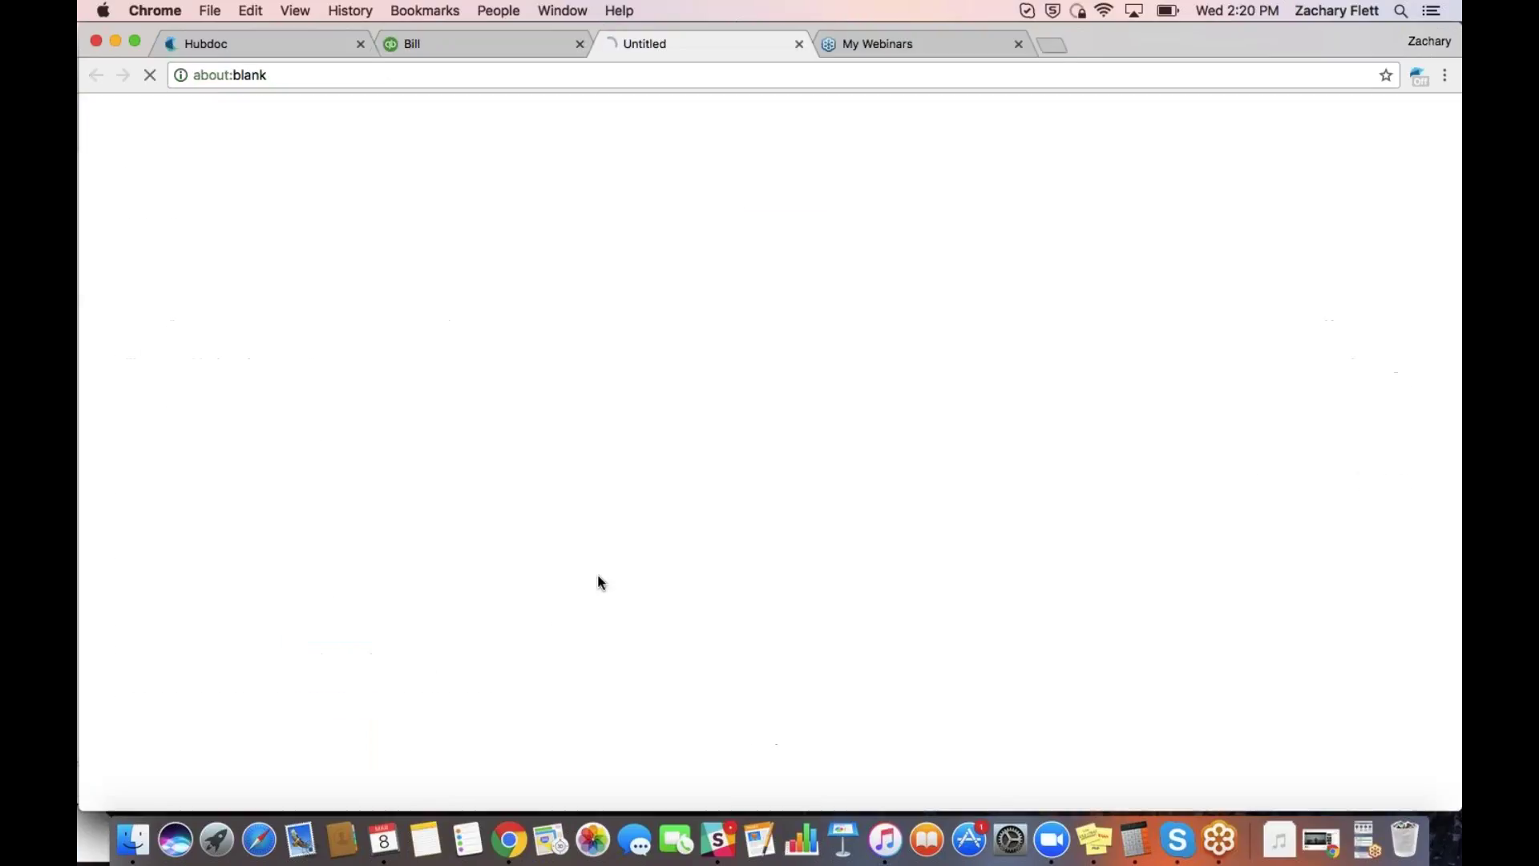
pyautogui.click(798, 44)
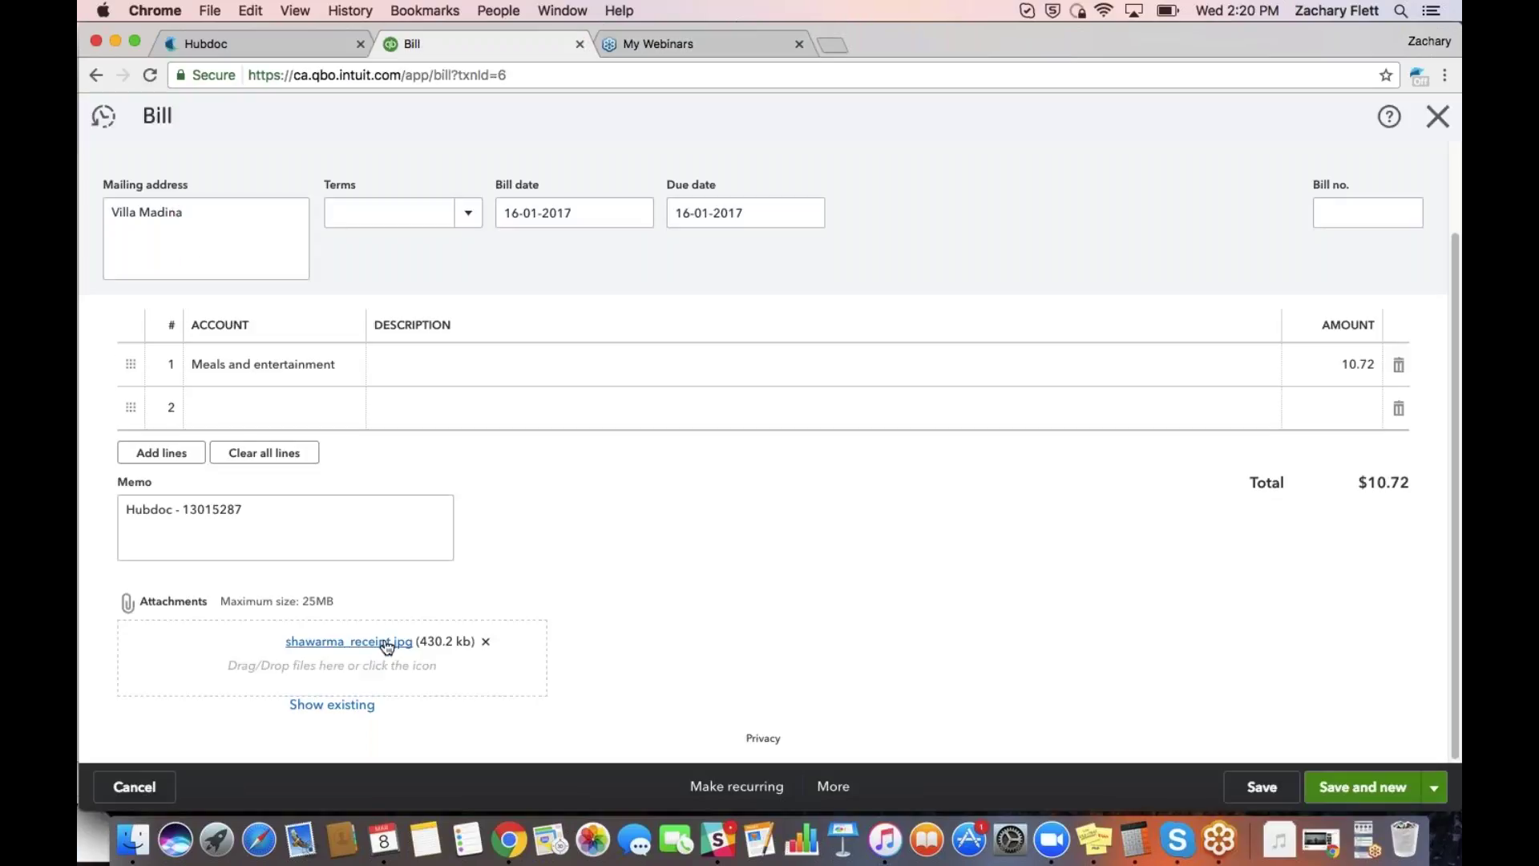
pyautogui.click(153, 74)
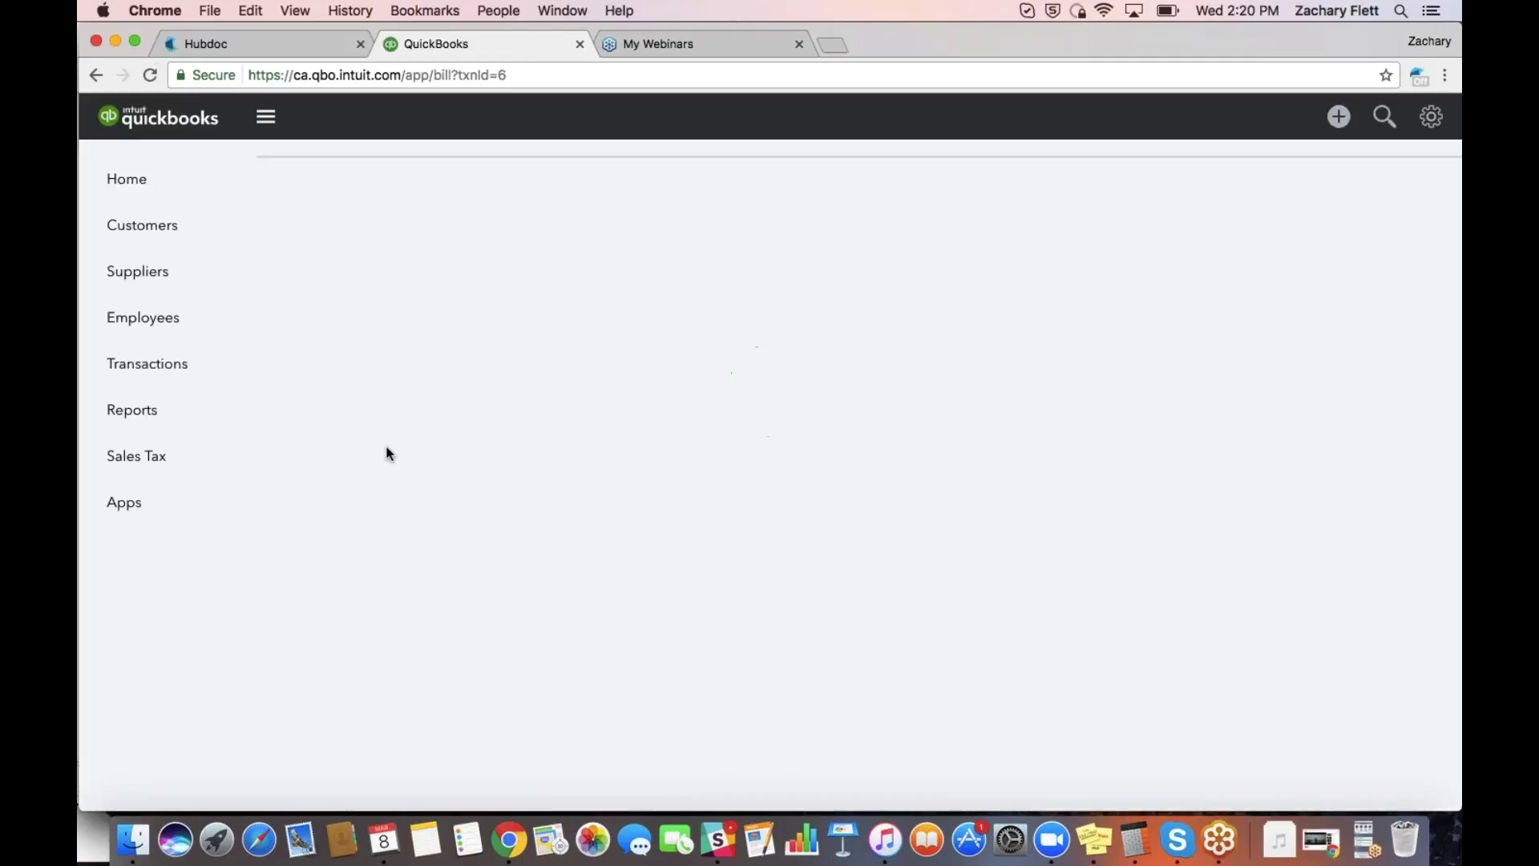
pyautogui.click(158, 368)
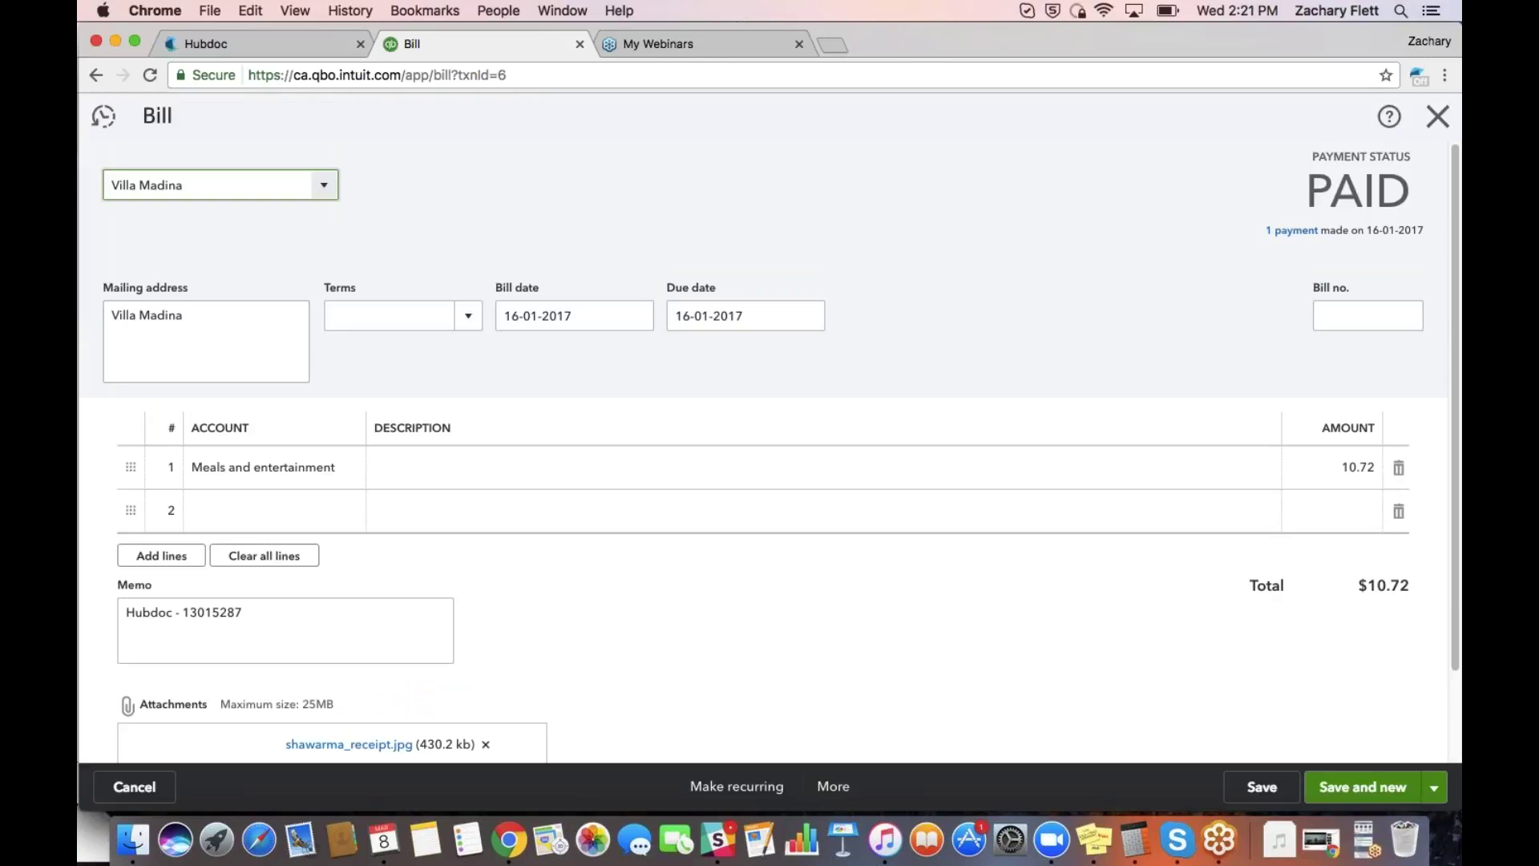
pyautogui.scroll(-2, 433, 595)
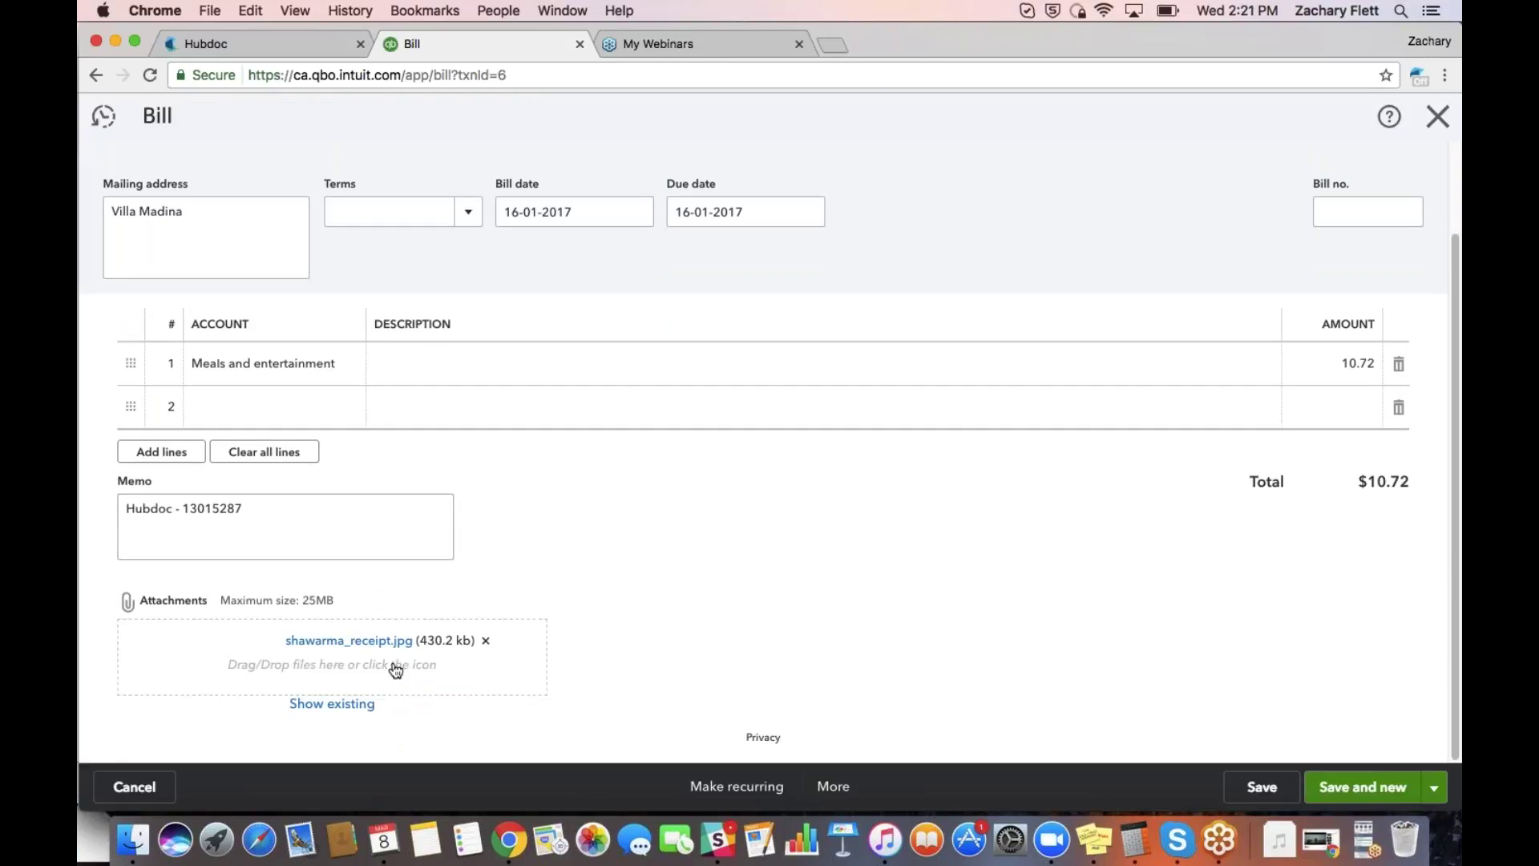
pyautogui.click(379, 641)
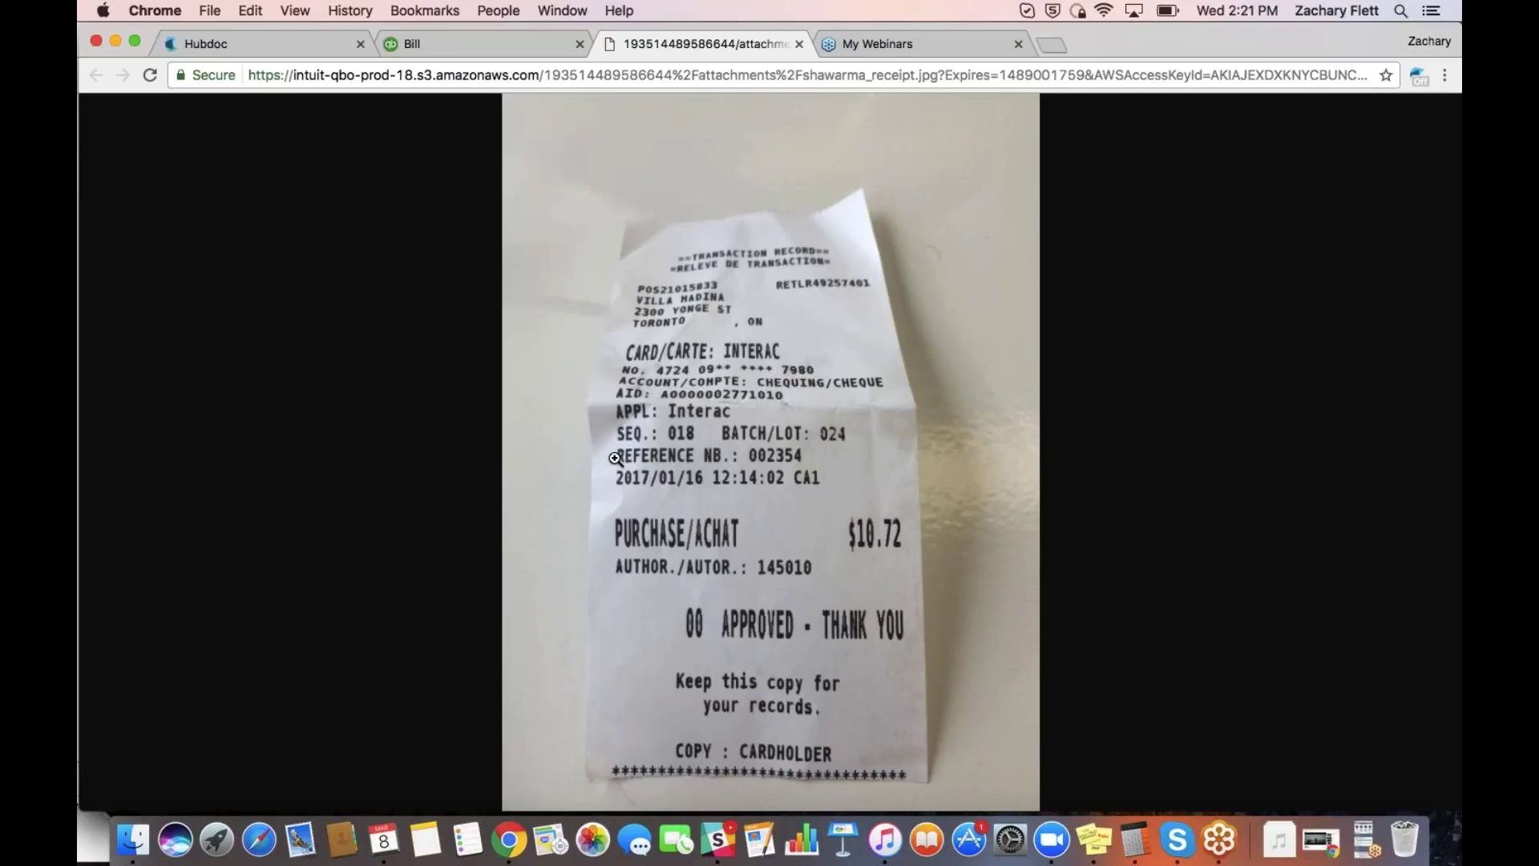
# Close the receipt image and return to Hubdoc's Villa Madina details: 2017-01-16, 10.72 CAD, Unpaid
pyautogui.click(800, 45)
pyautogui.click(282, 46)
pyautogui.scroll(5, 1093, 555)
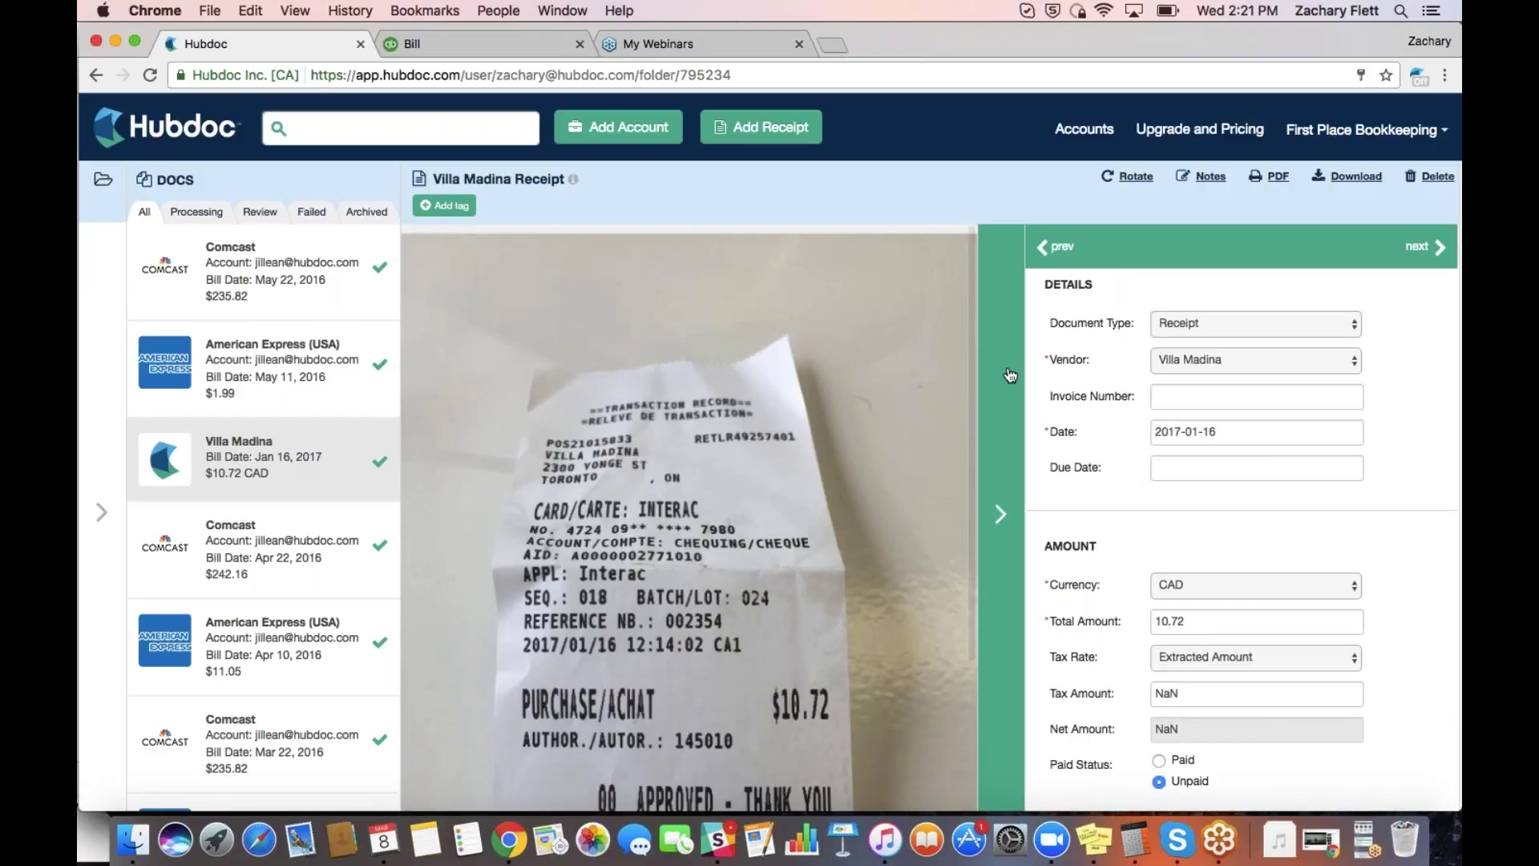
# Collapse the receipt details so the folder tree with All Documents (16) sits beside the image
pyautogui.click(1000, 513)
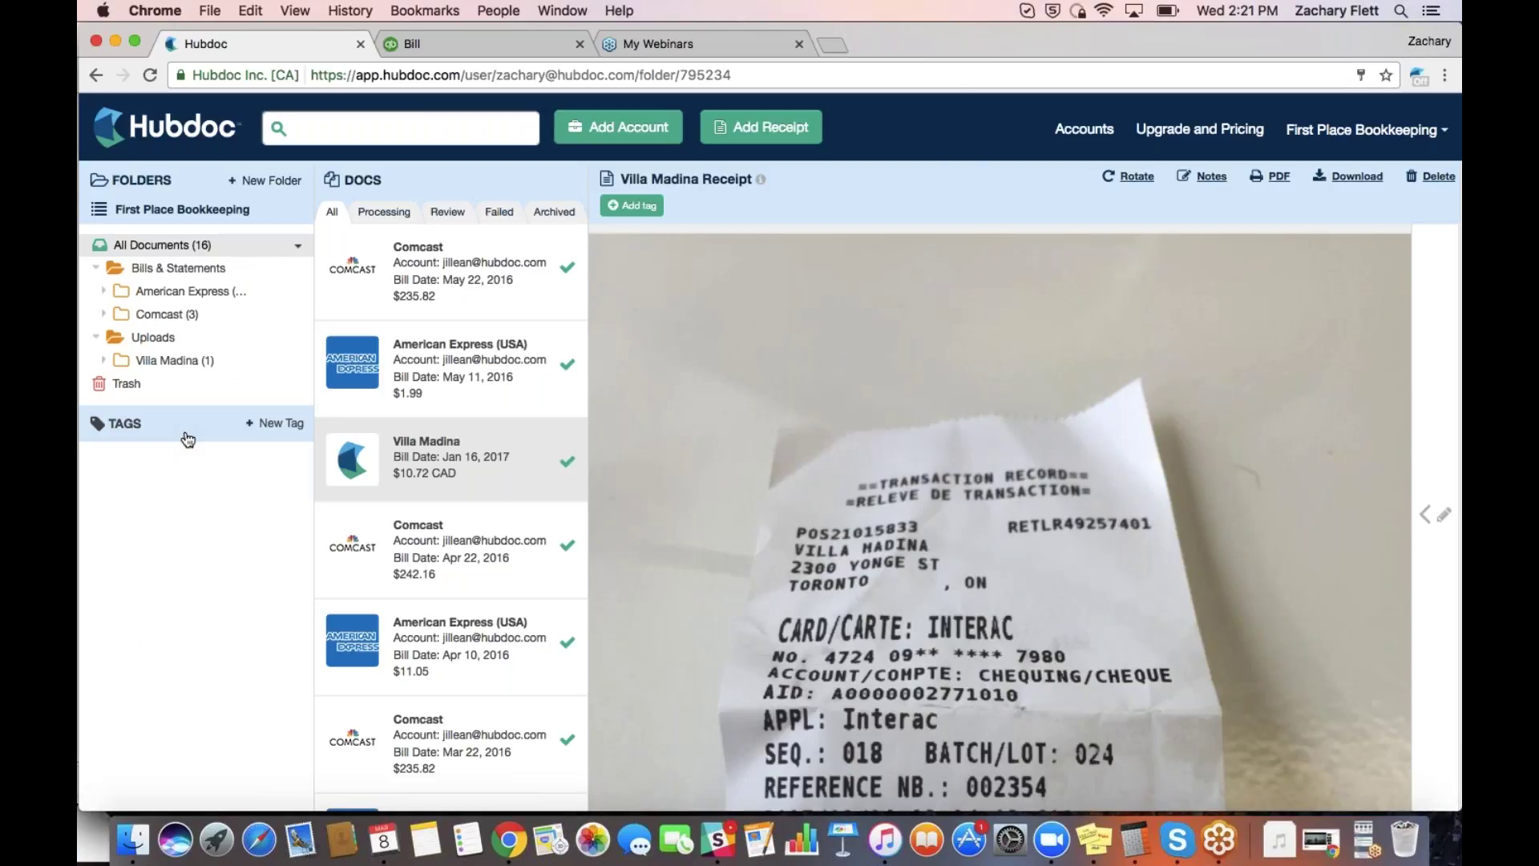
pyautogui.hotkey('ctrl', 'Up')
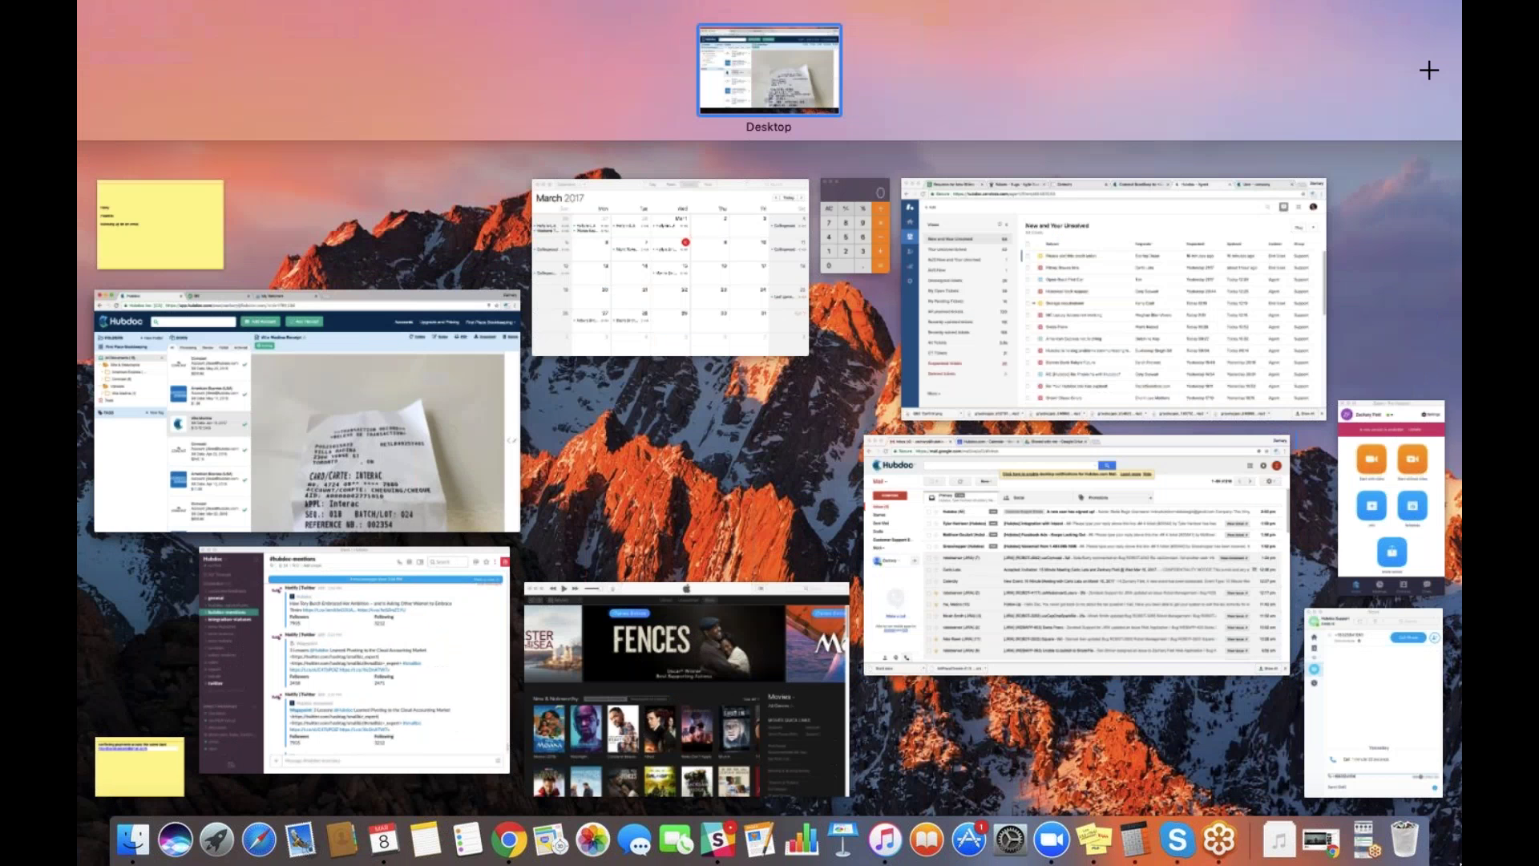
pyautogui.click(1365, 839)
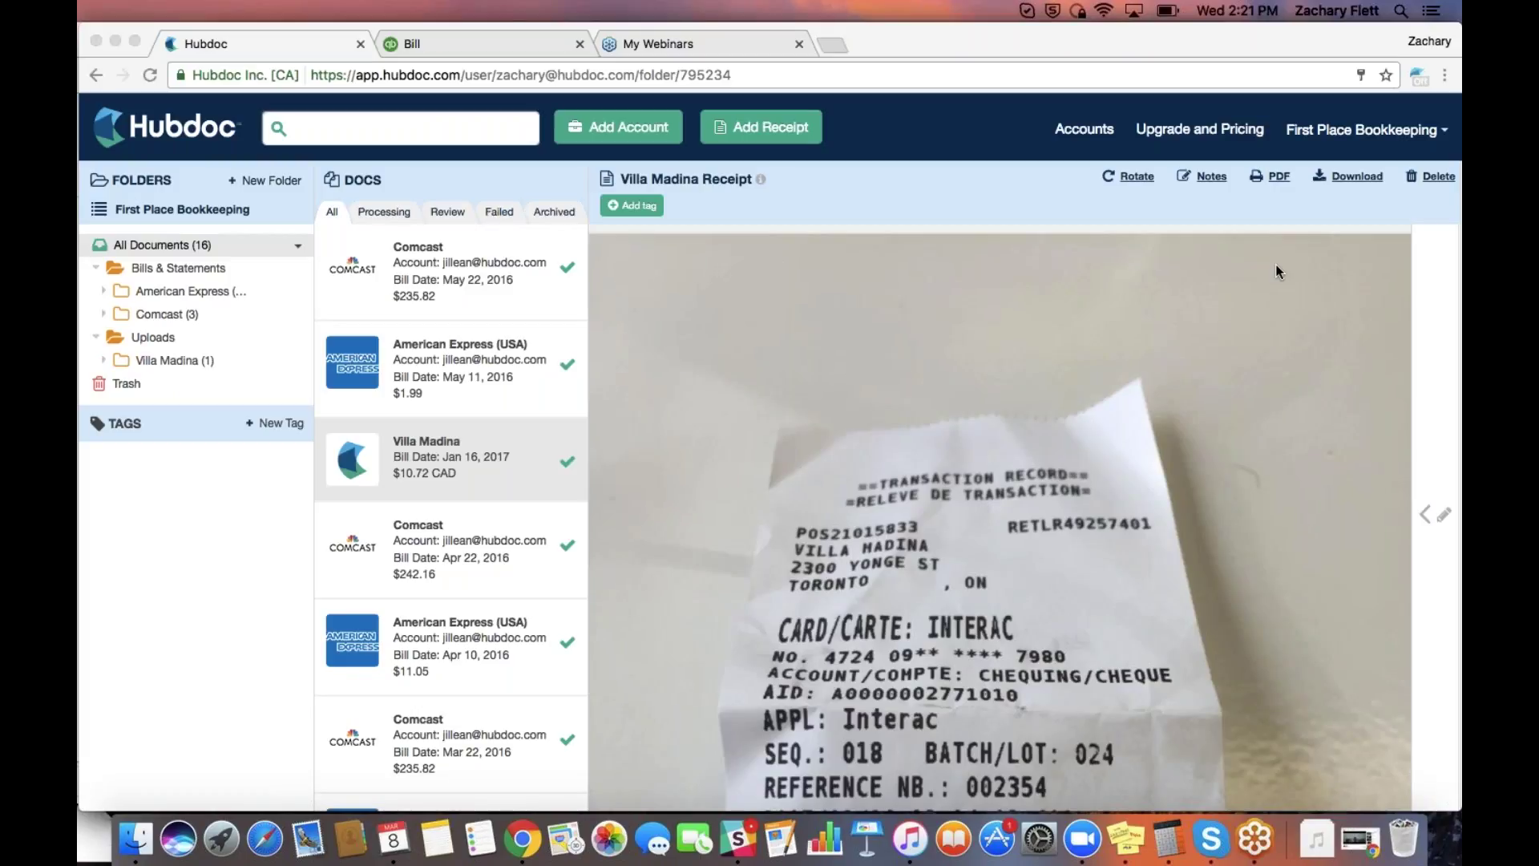
pyautogui.click(902, 44)
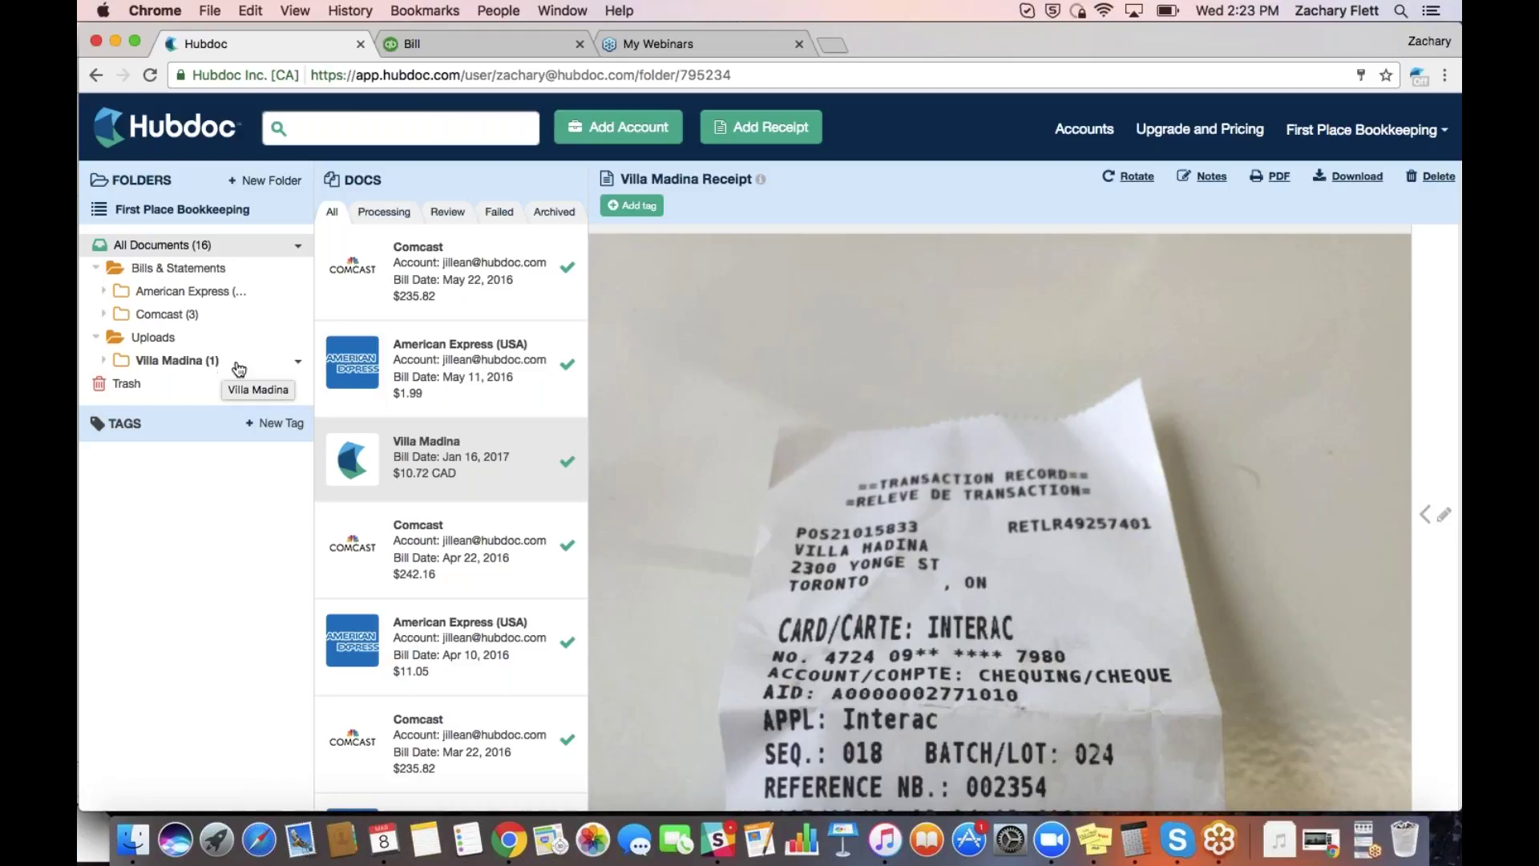
pyautogui.click(299, 365)
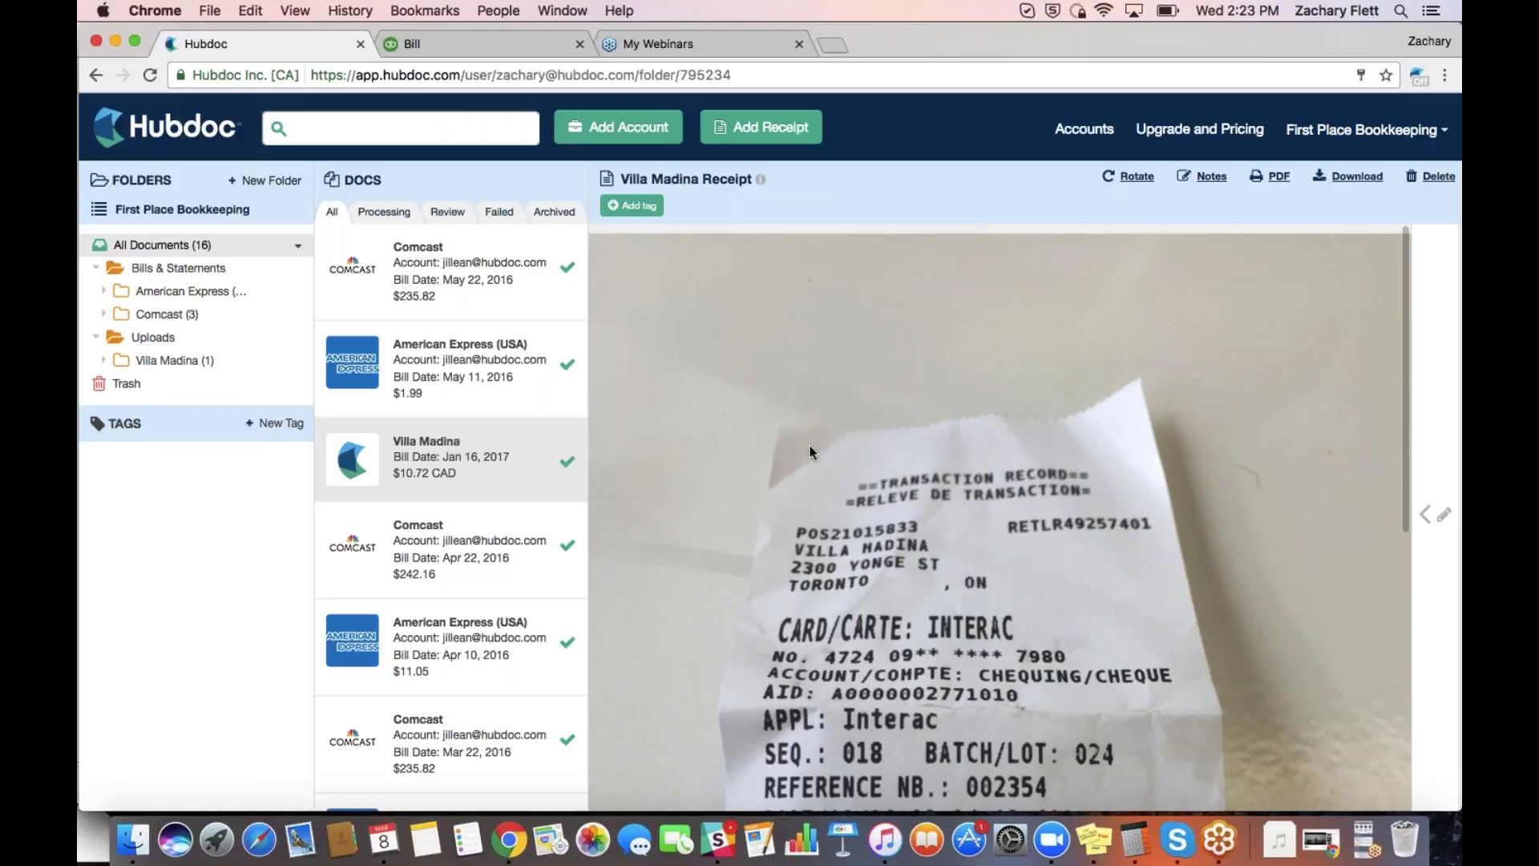
pyautogui.scroll(-6, 810, 445)
pyautogui.scroll(6, 809, 444)
# Add the employee's 'Lunch Expense' tag to the Villa Madina receipt, then bring up the folder options
pyautogui.click(650, 206)
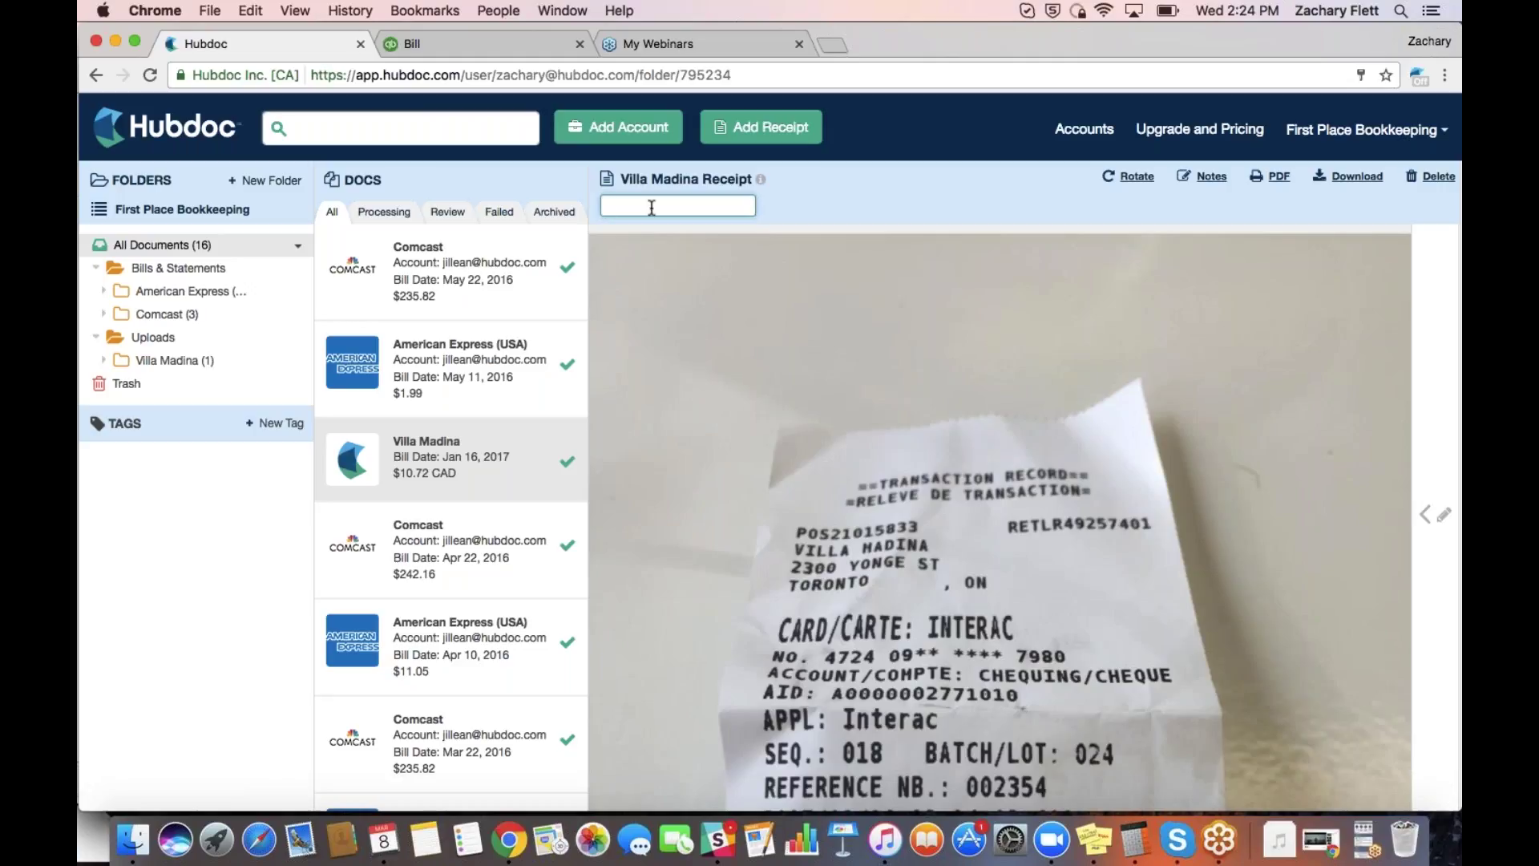
pyautogui.write("Zac's Lunch Expense")
pyautogui.press('Return')
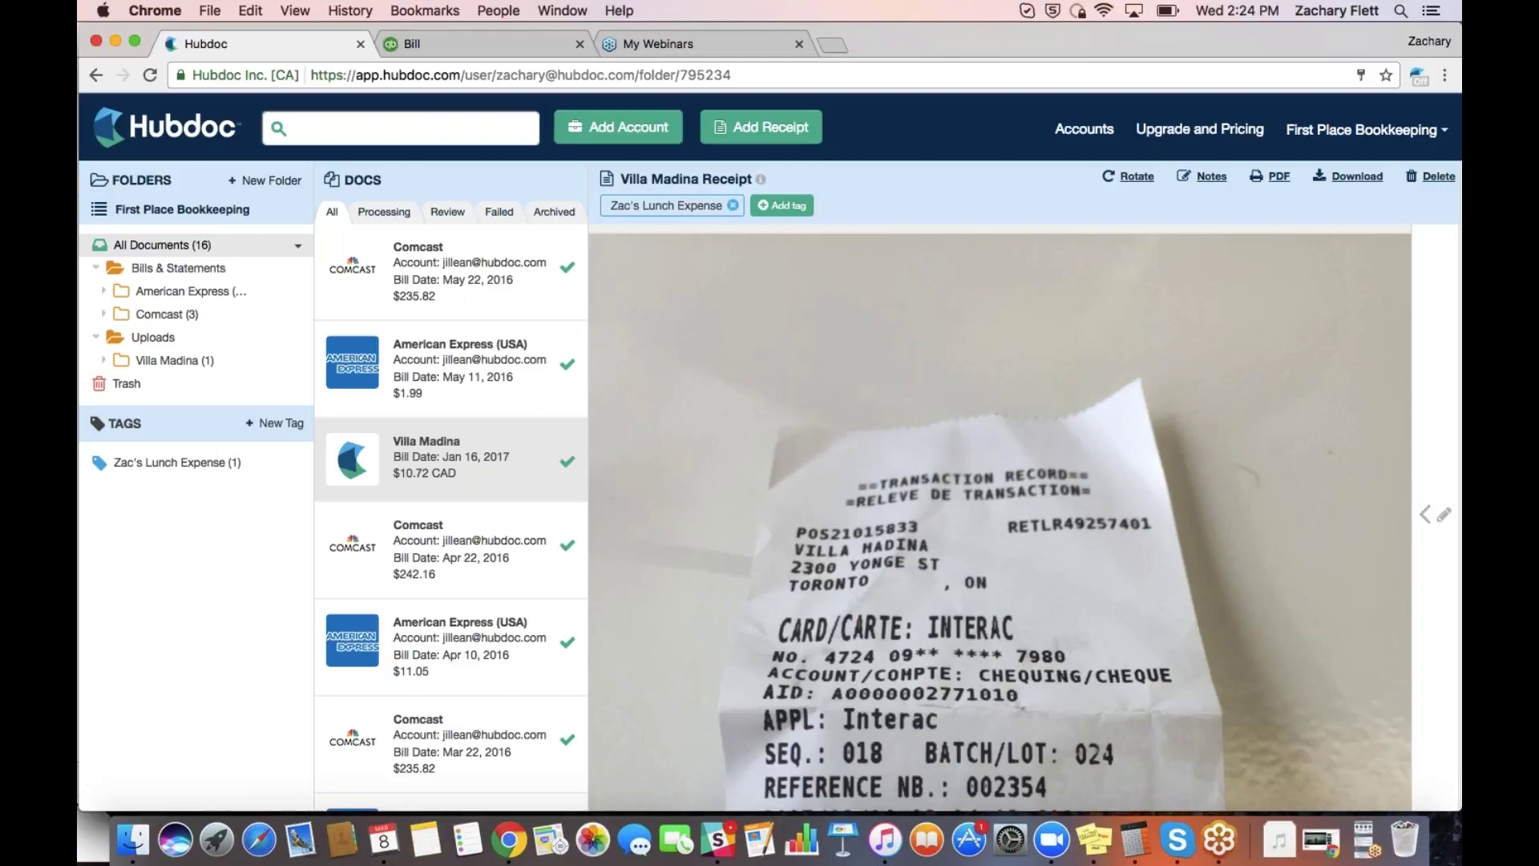
pyautogui.rightClick(168, 369)
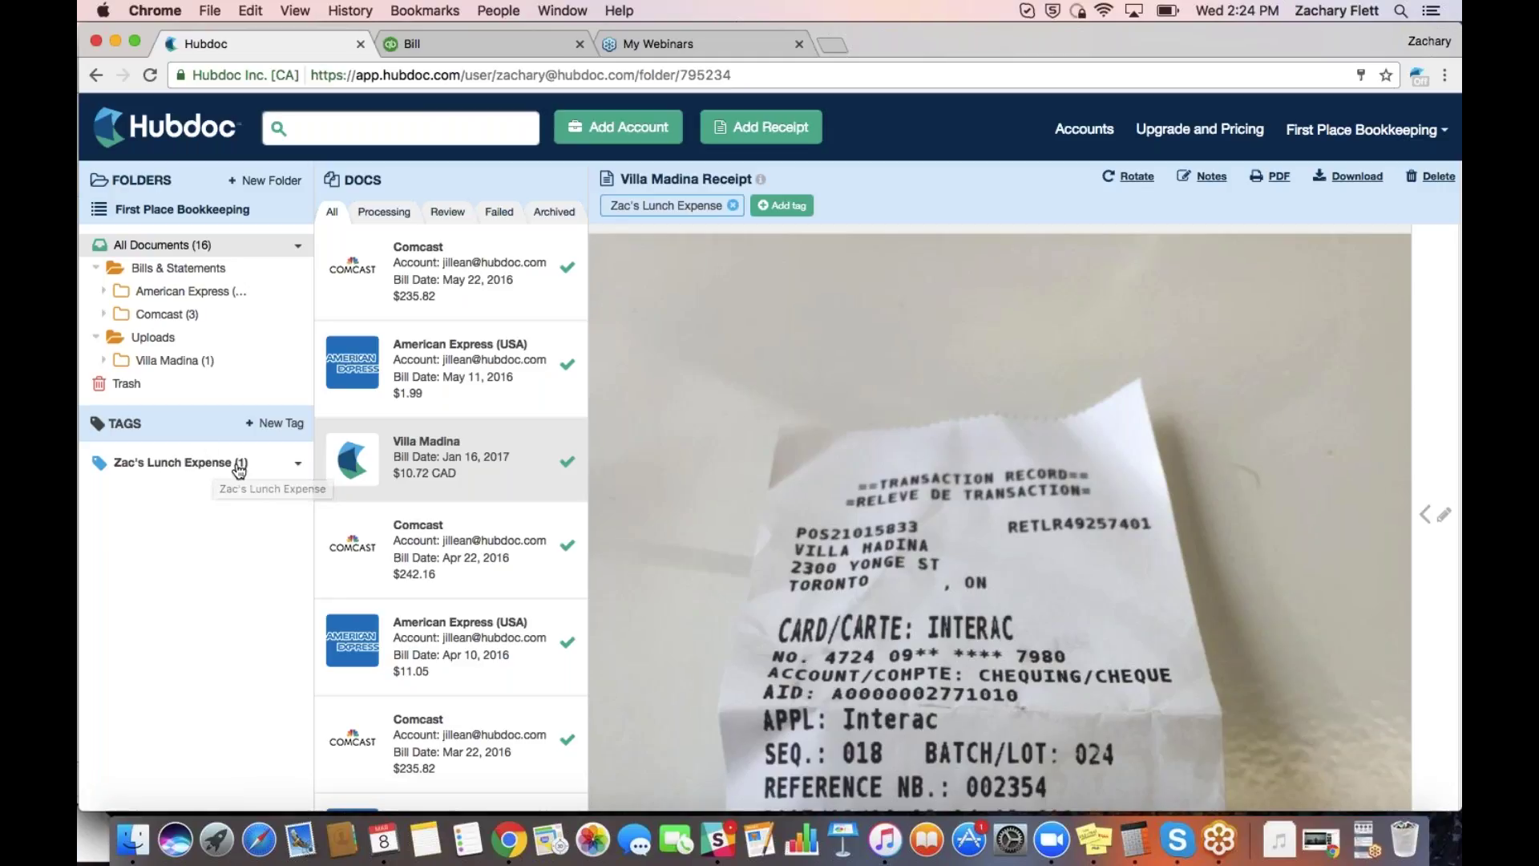
# Save the note 'Took client out for lunch.' on the Villa Madina receipt
pyautogui.click(1214, 178)
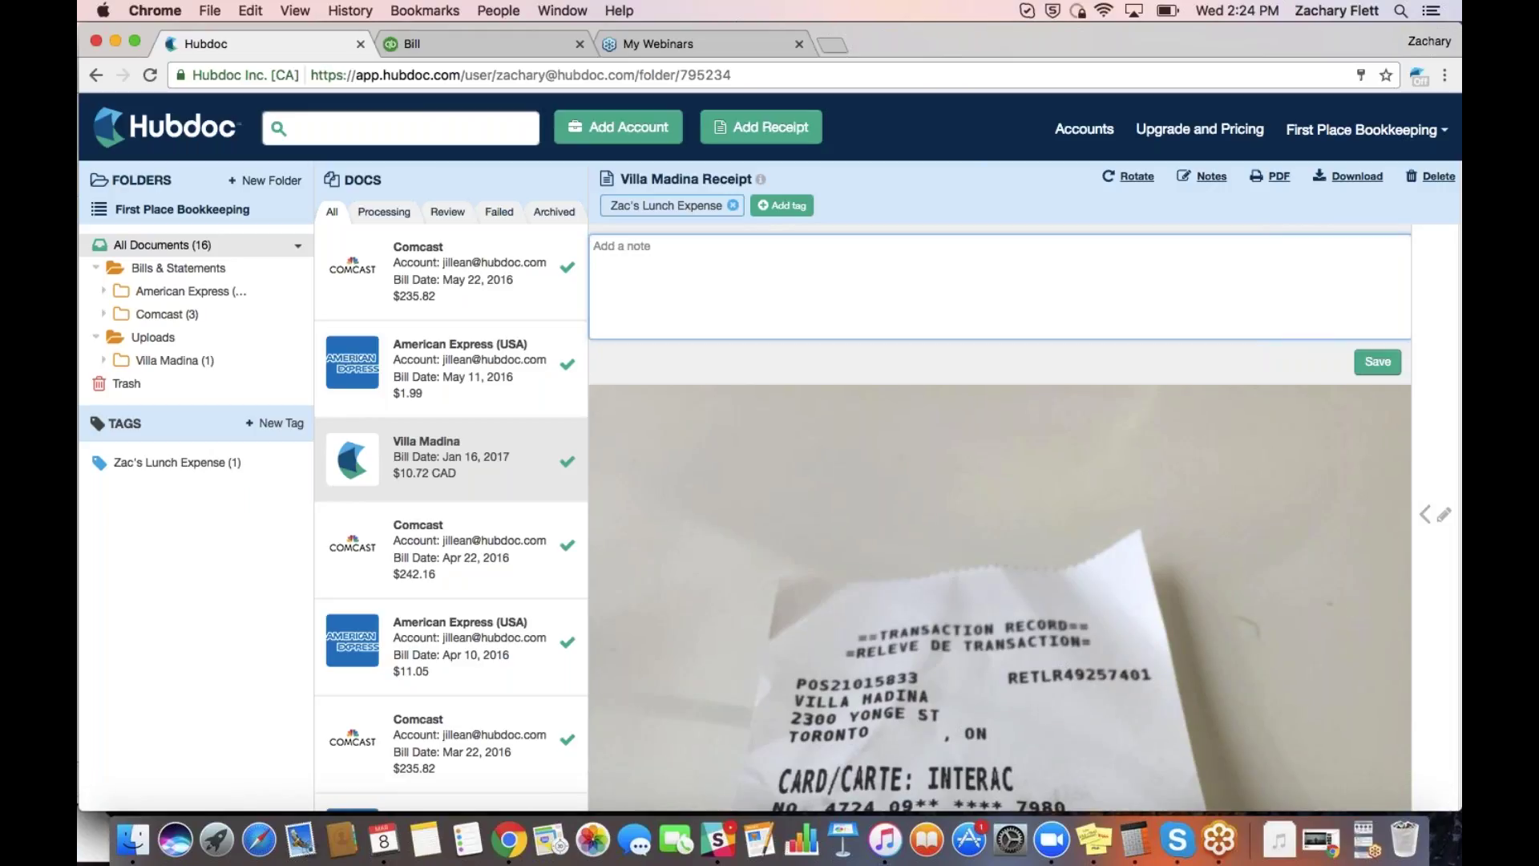
pyautogui.write('Took client out for lunch.')
pyautogui.click(1376, 364)
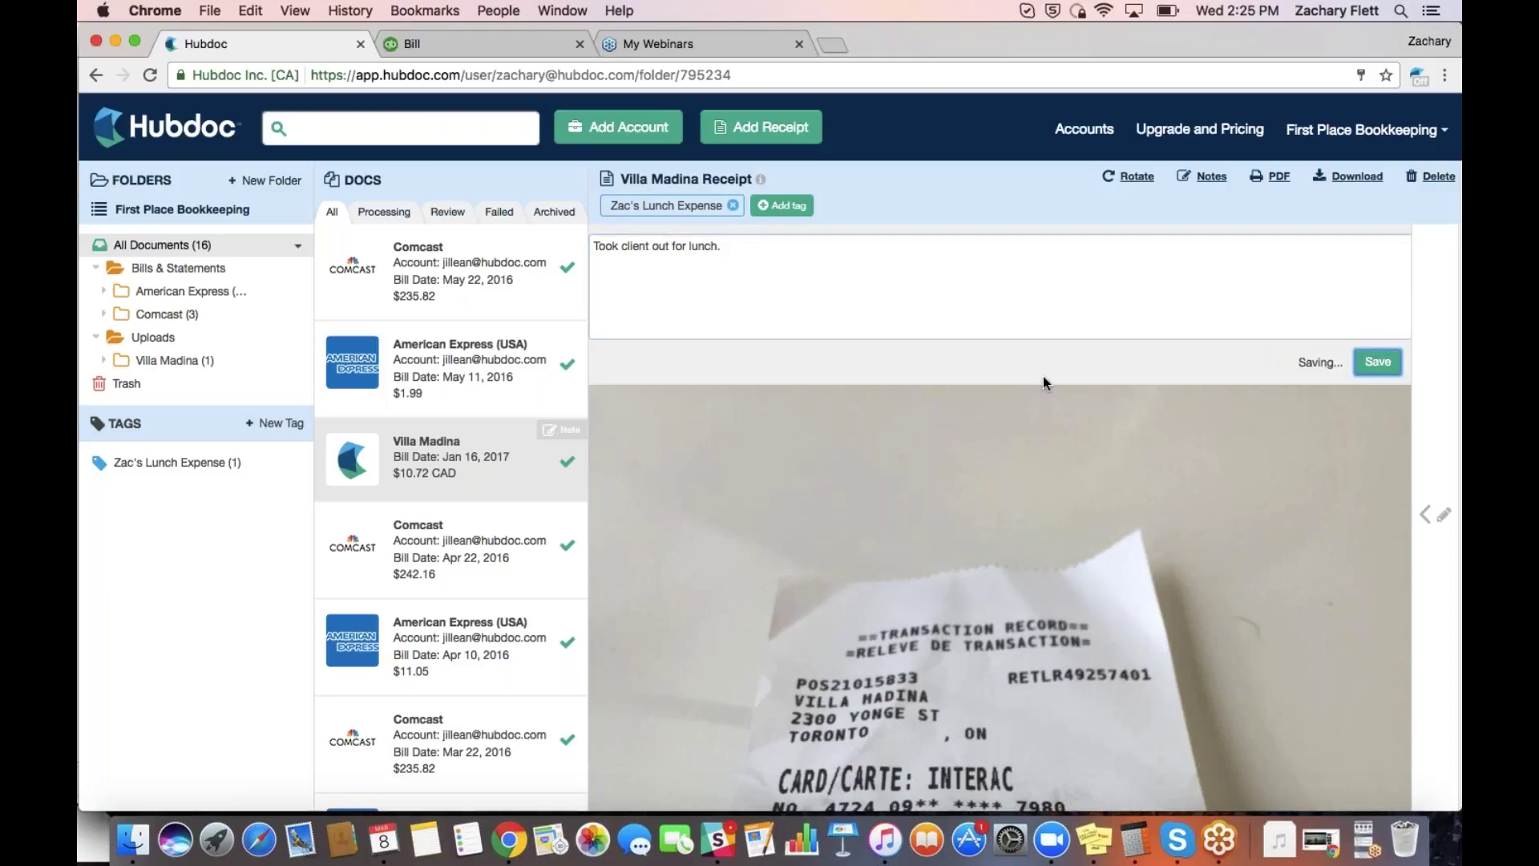
pyautogui.click(1392, 369)
# Open the Manage Accounts window from Accounts in the top navigation
pyautogui.click(1085, 129)
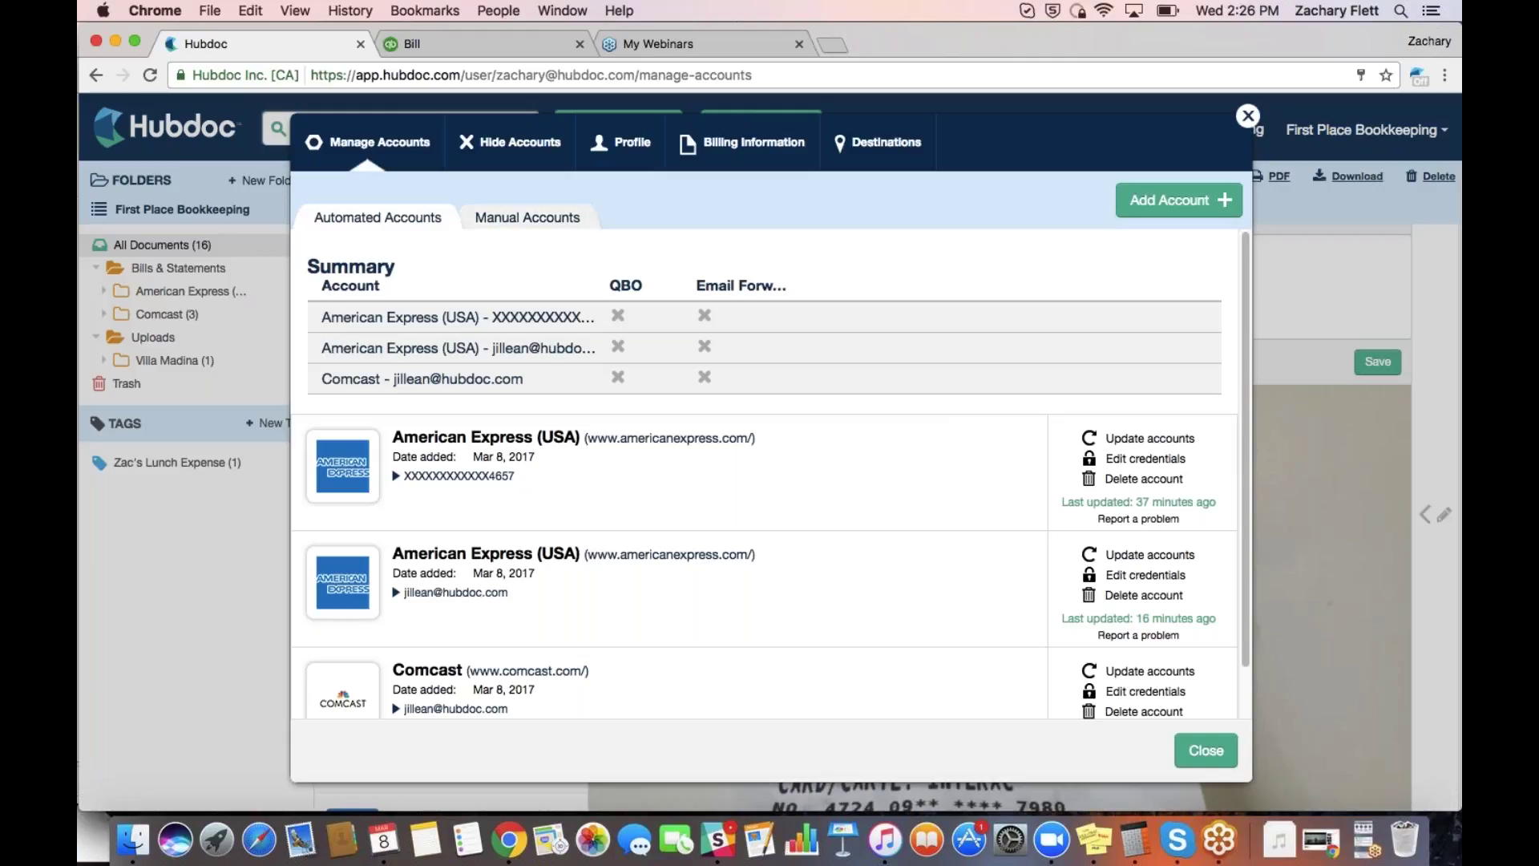
pyautogui.scroll(-2, 584, 429)
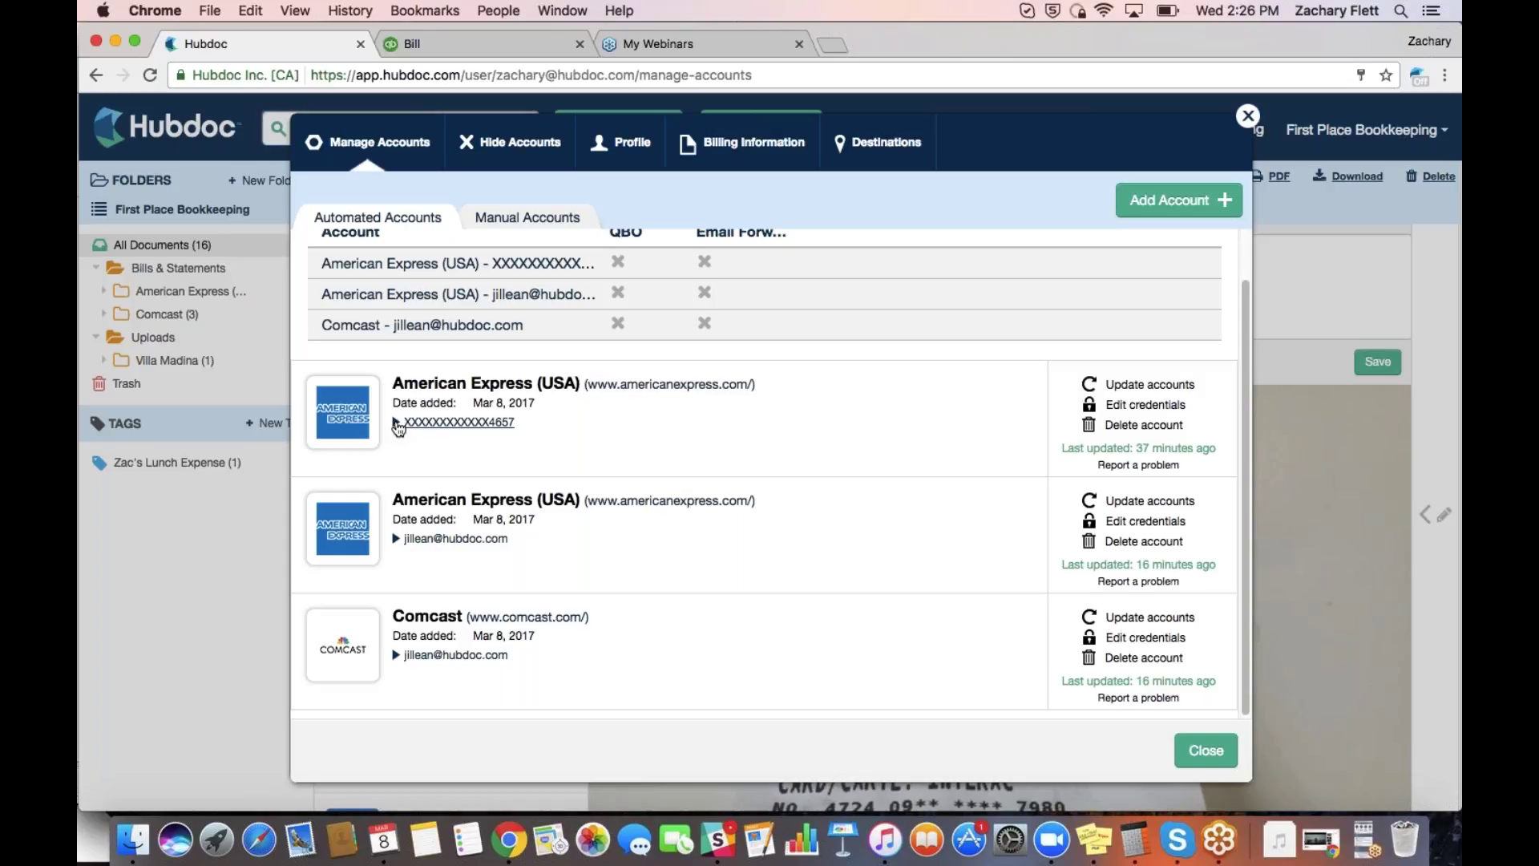
pyautogui.click(405, 425)
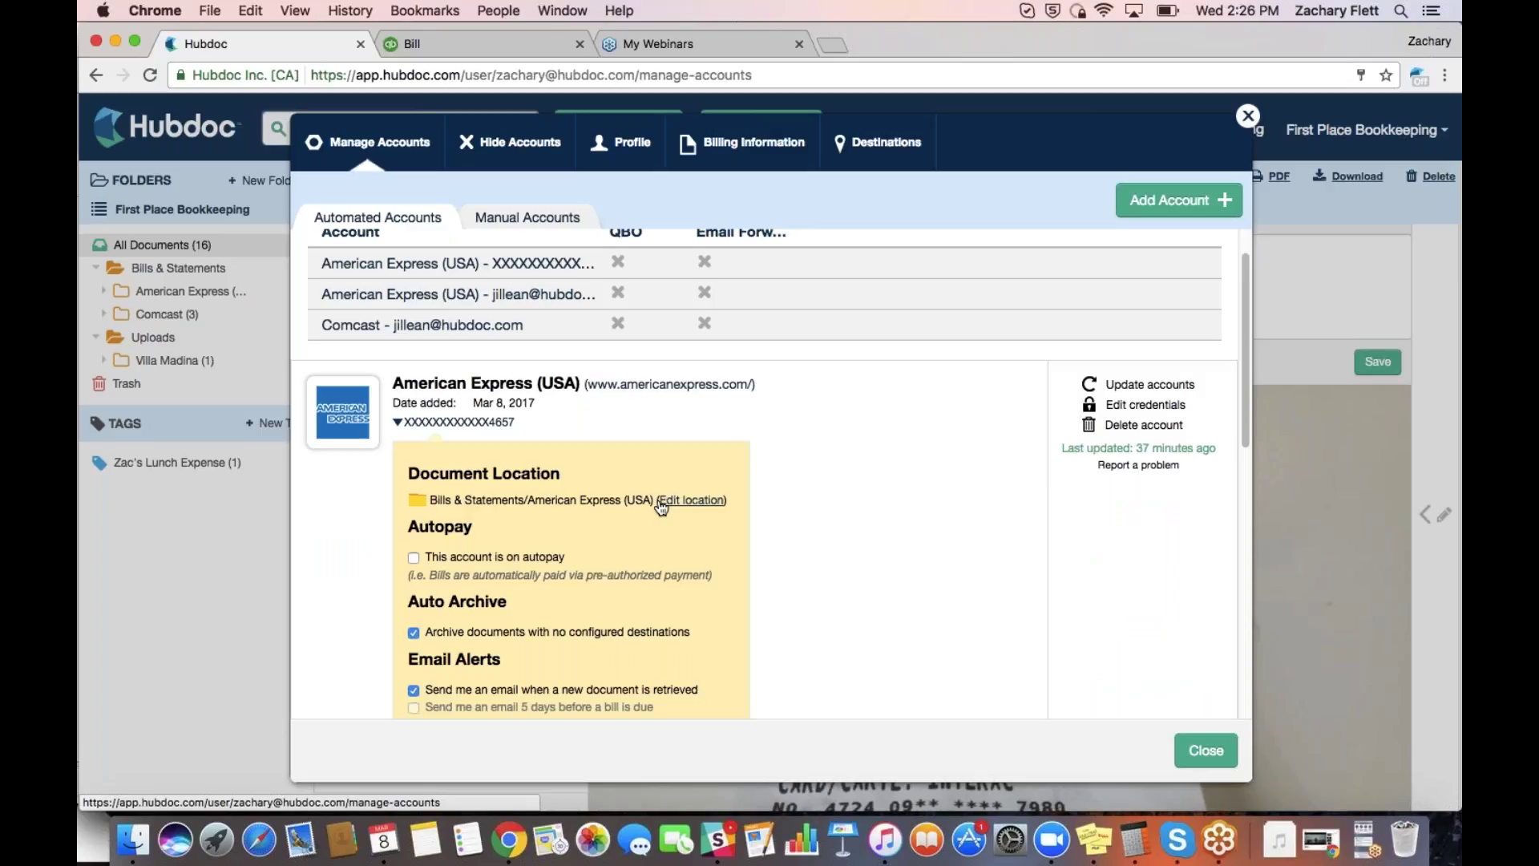
pyautogui.scroll(-2, 660, 507)
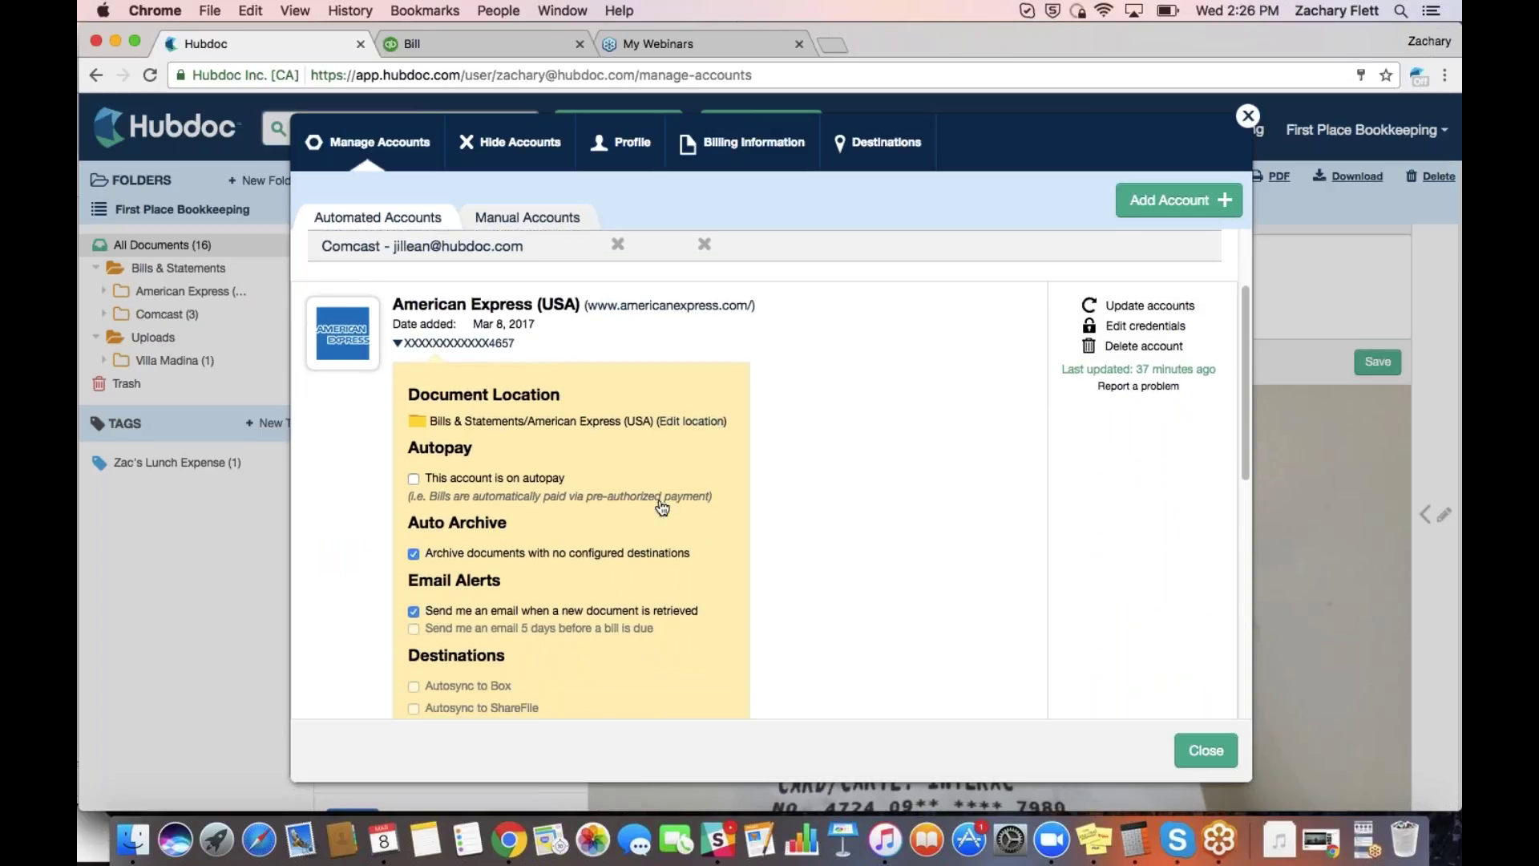
pyautogui.scroll(-2, 662, 506)
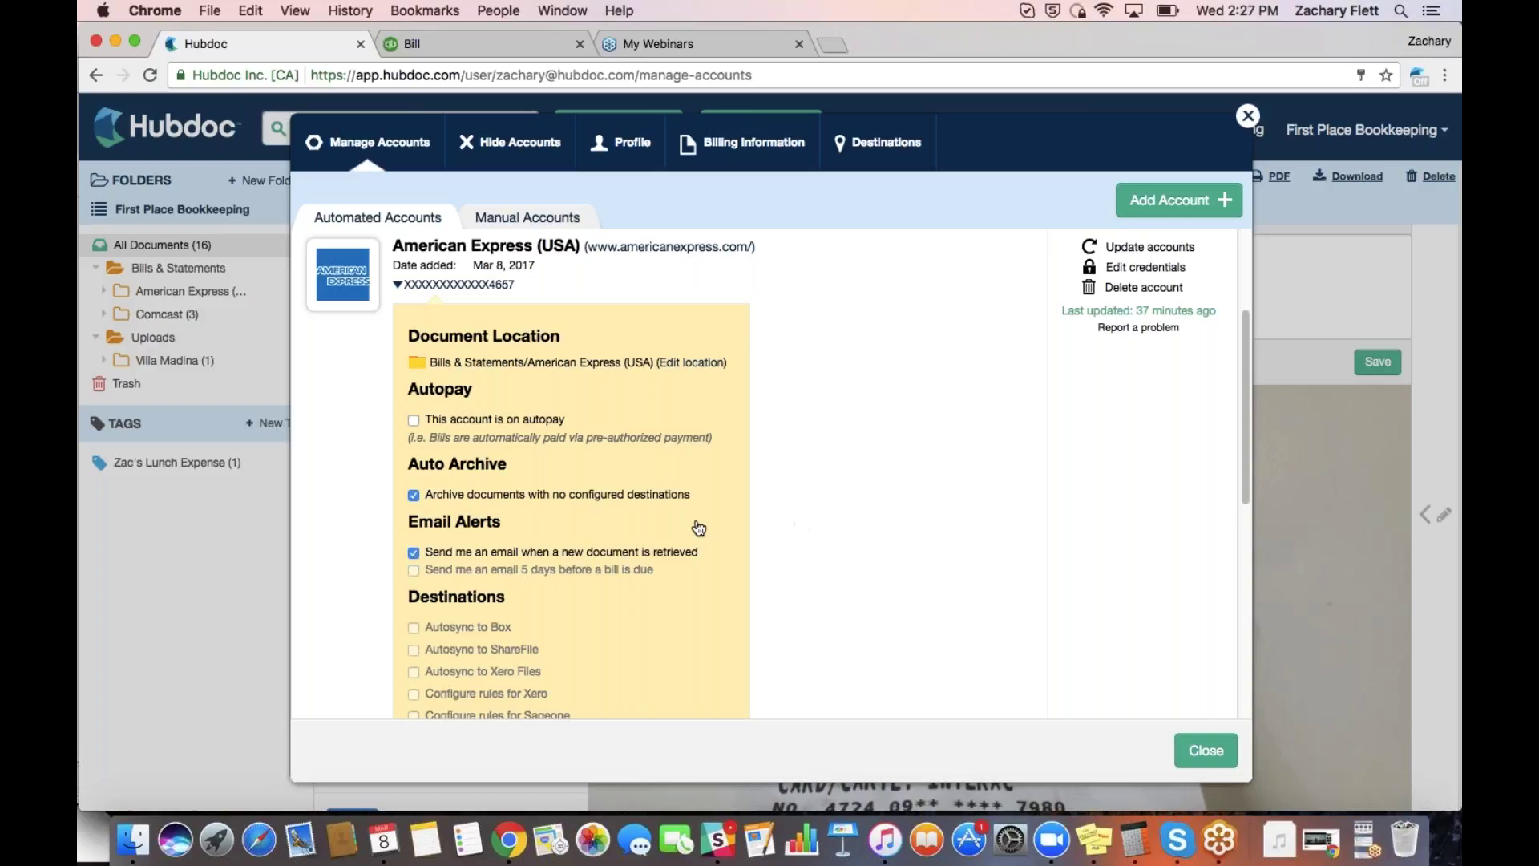
pyautogui.scroll(-5, 616, 566)
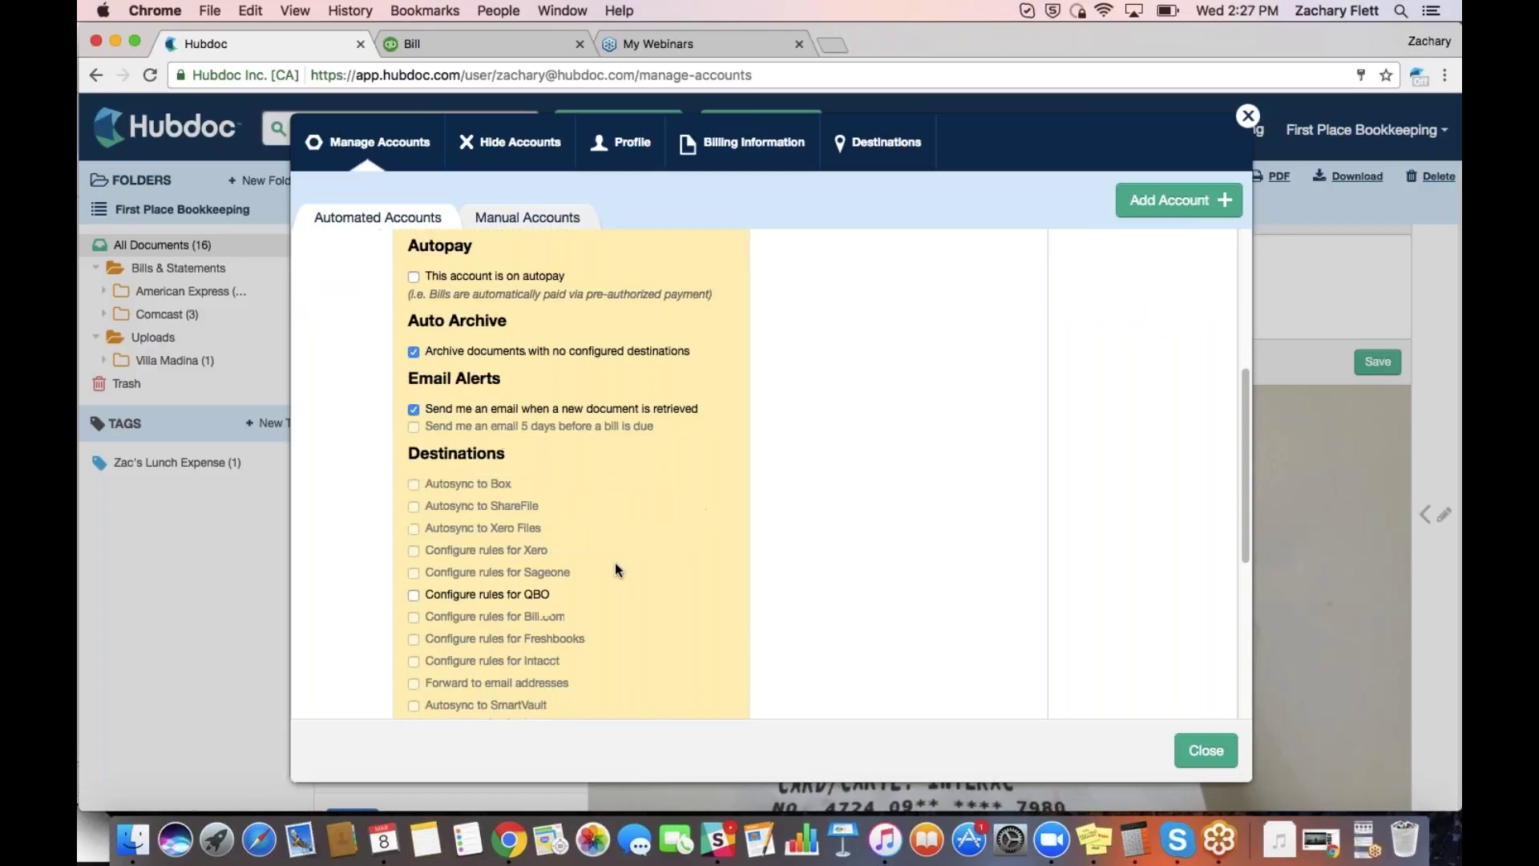
pyautogui.scroll(-2, 616, 565)
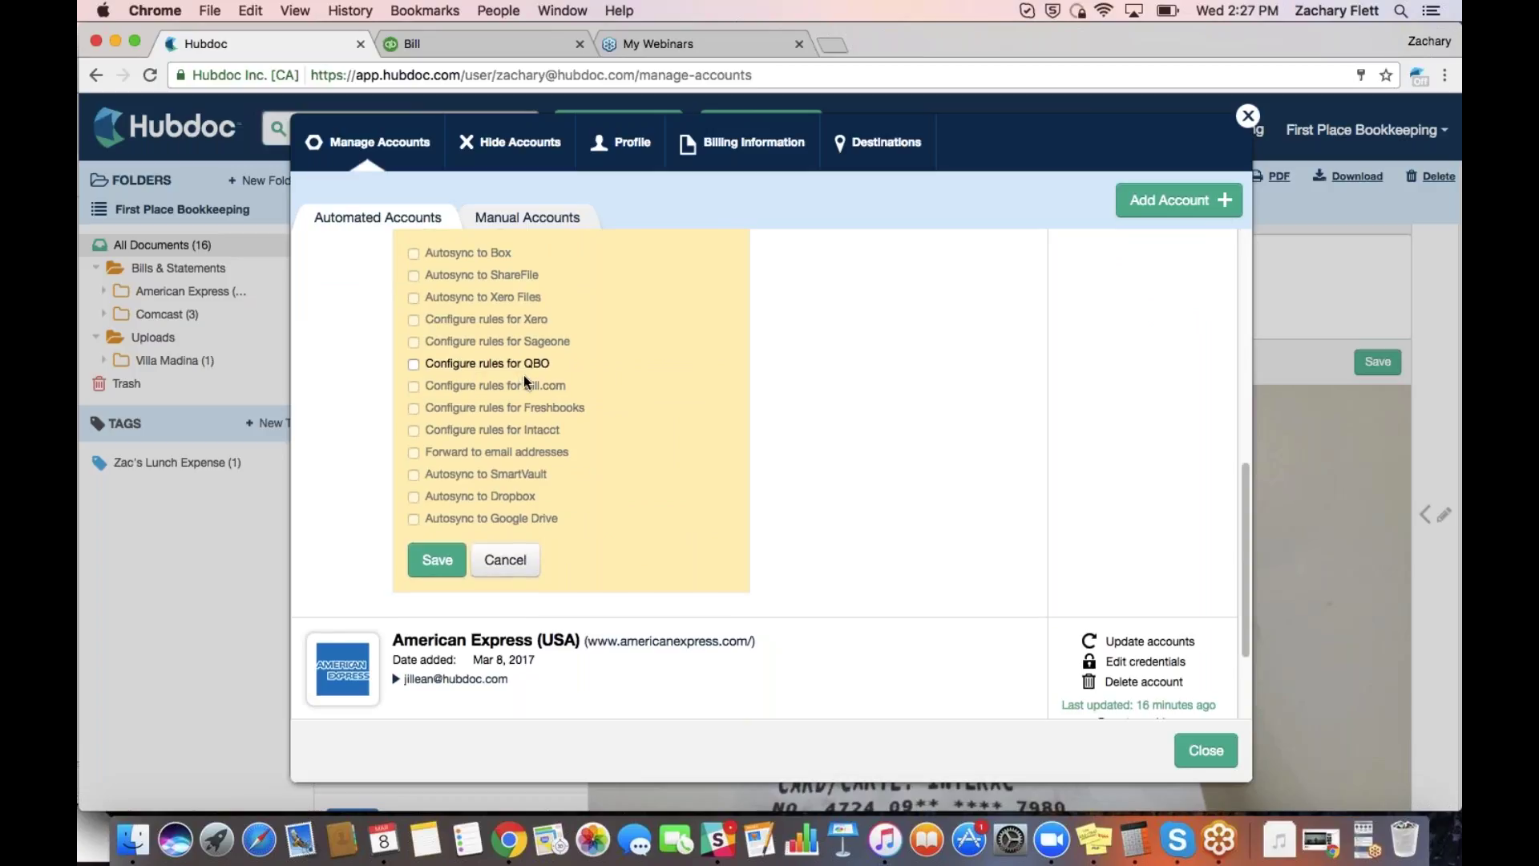
pyautogui.scroll(10, 528, 392)
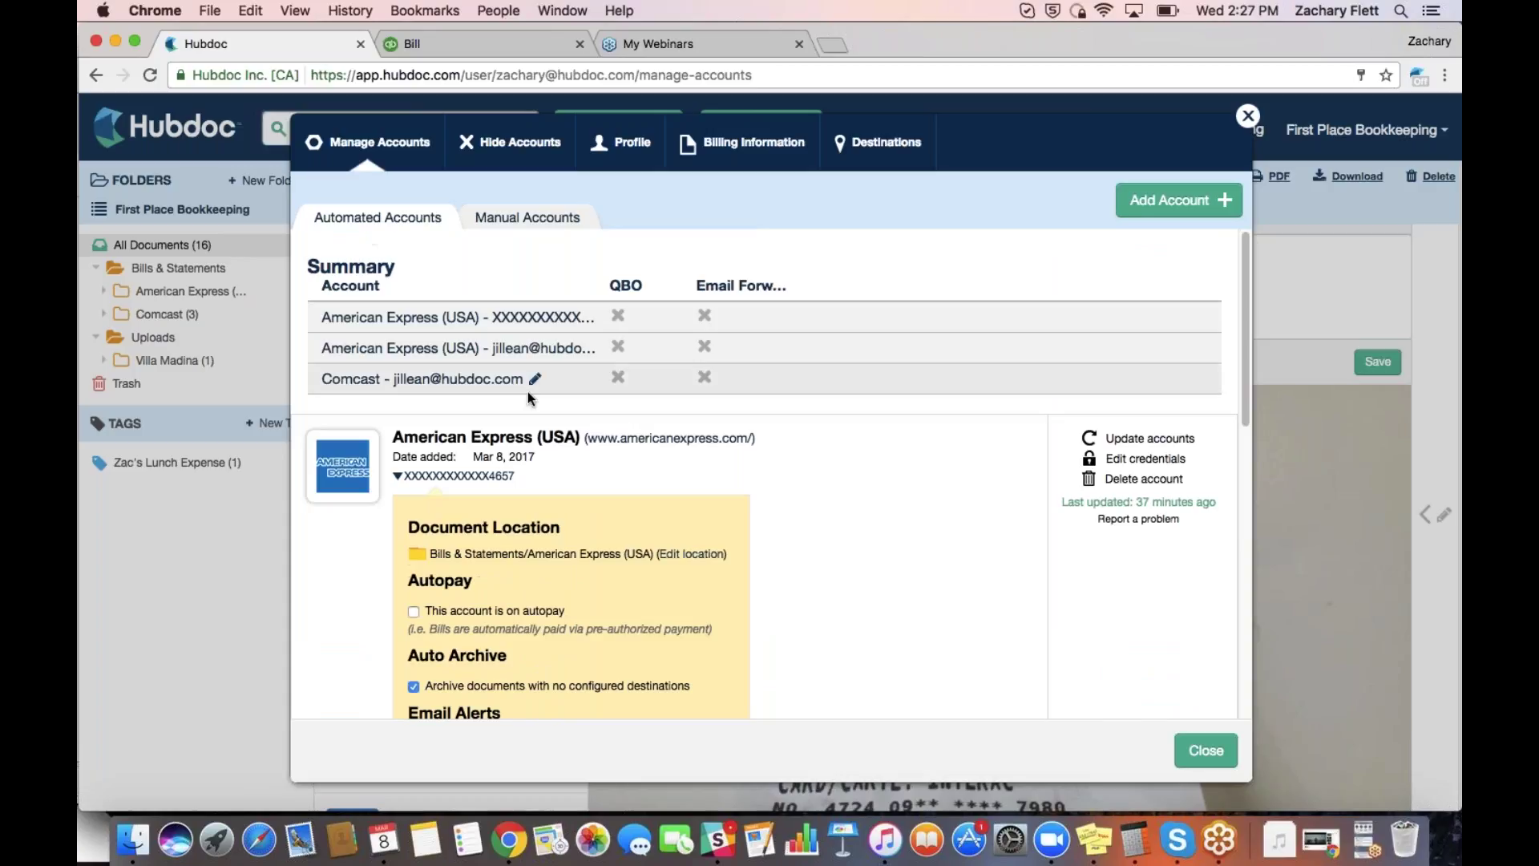
pyautogui.click(527, 391)
pyautogui.scroll(10, 532, 398)
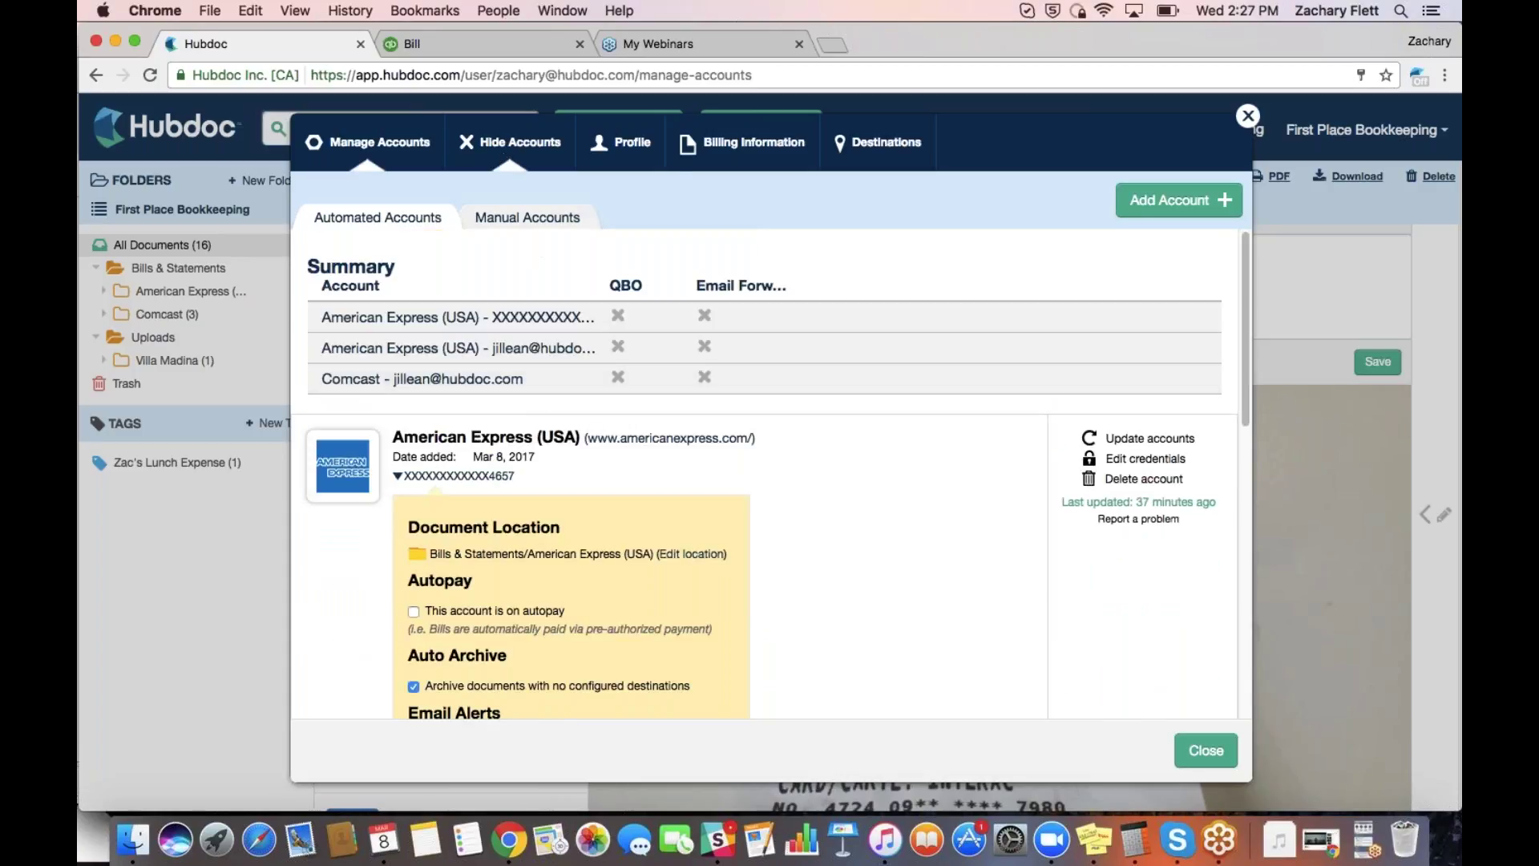
# Switch to Hide Accounts to see the three automated accounts still fetching documents
pyautogui.click(523, 149)
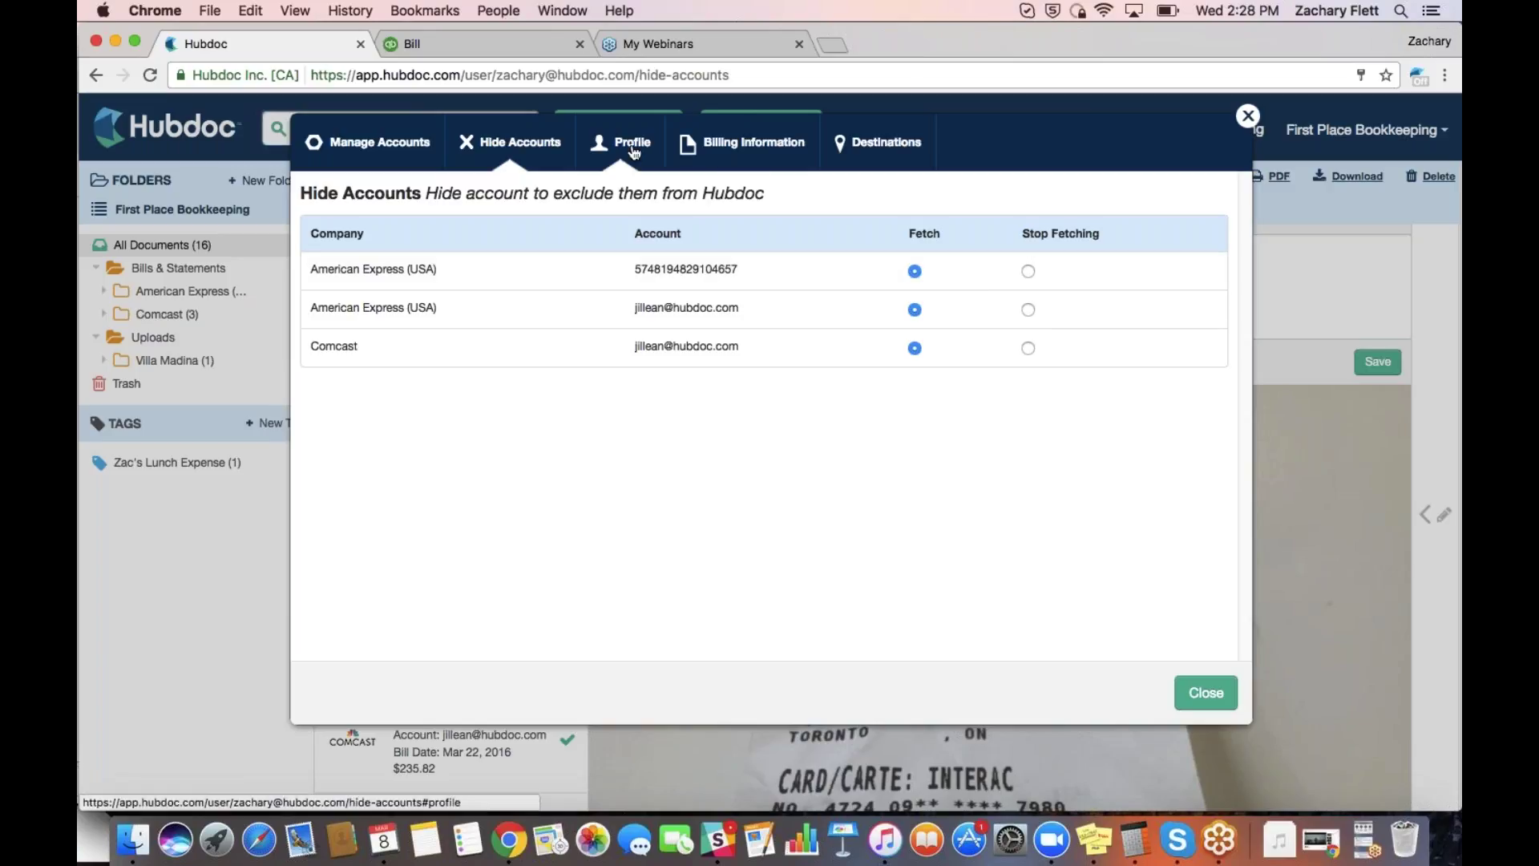
pyautogui.click(633, 153)
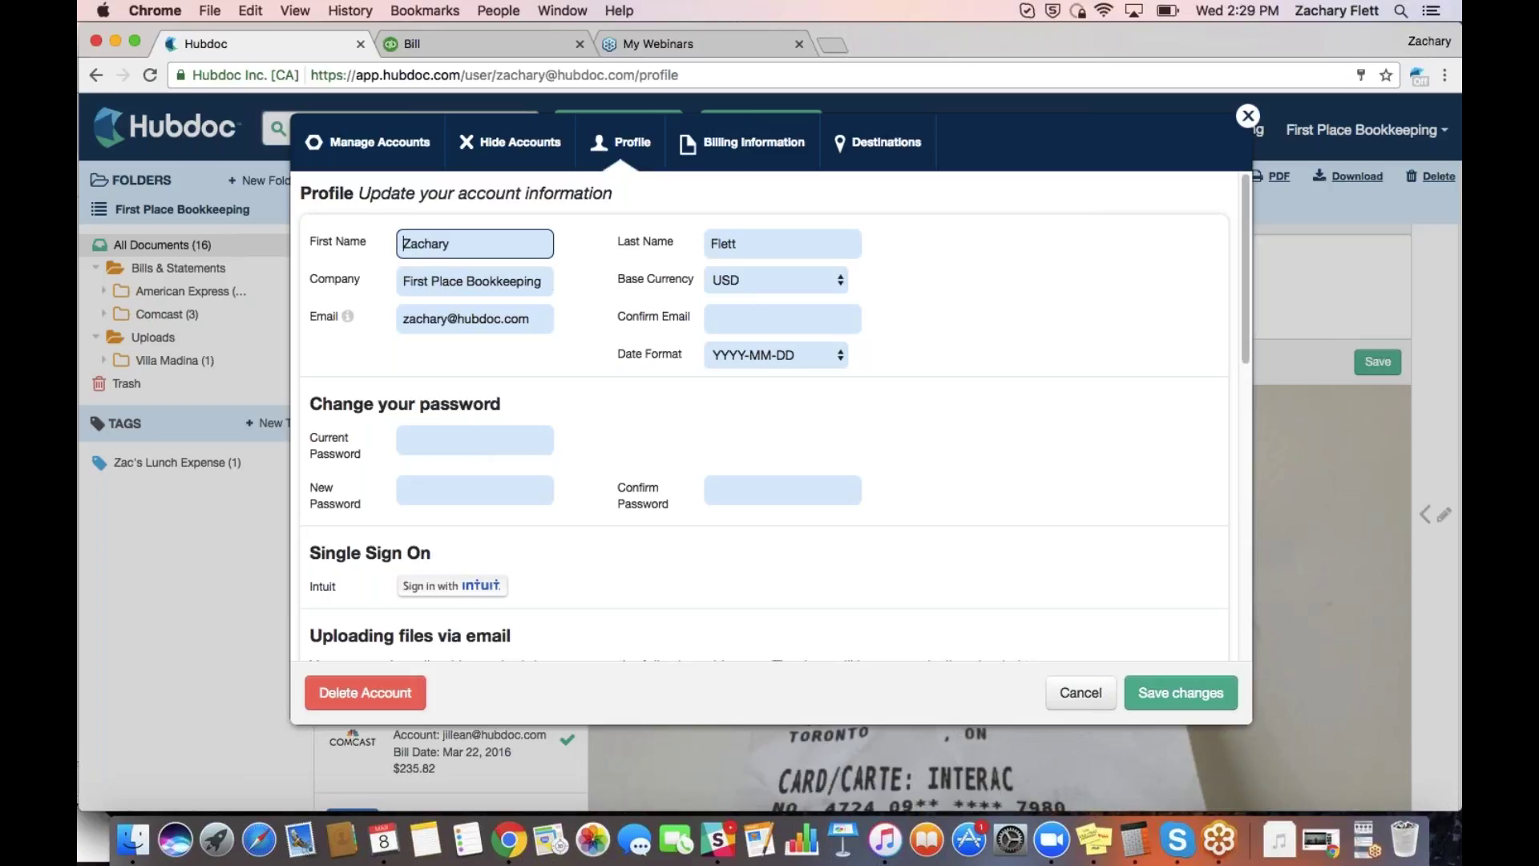
pyautogui.scroll(-5, 770, 417)
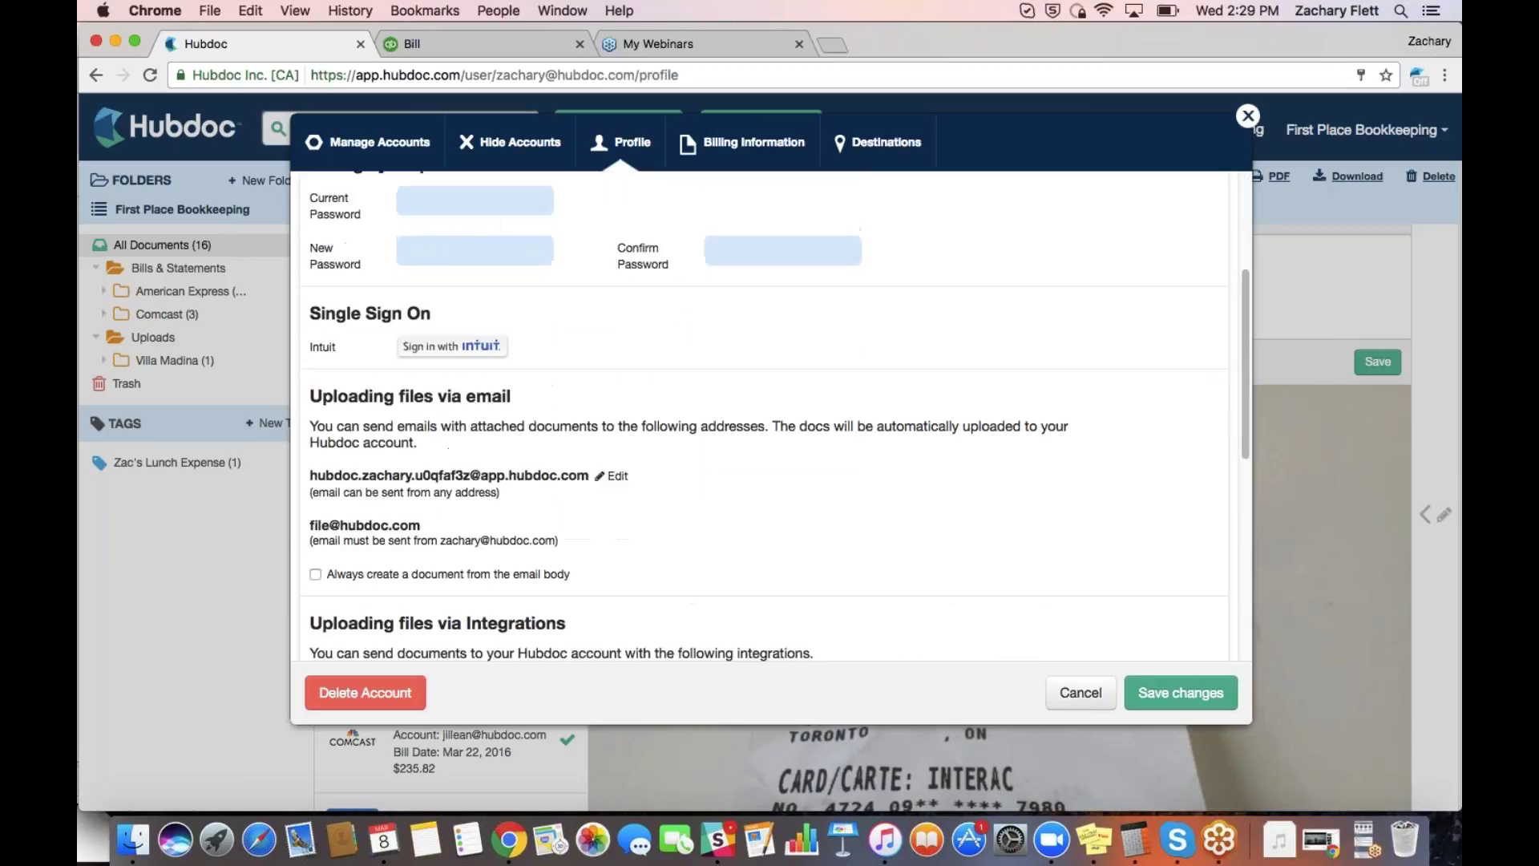
pyautogui.scroll(-3, 526, 371)
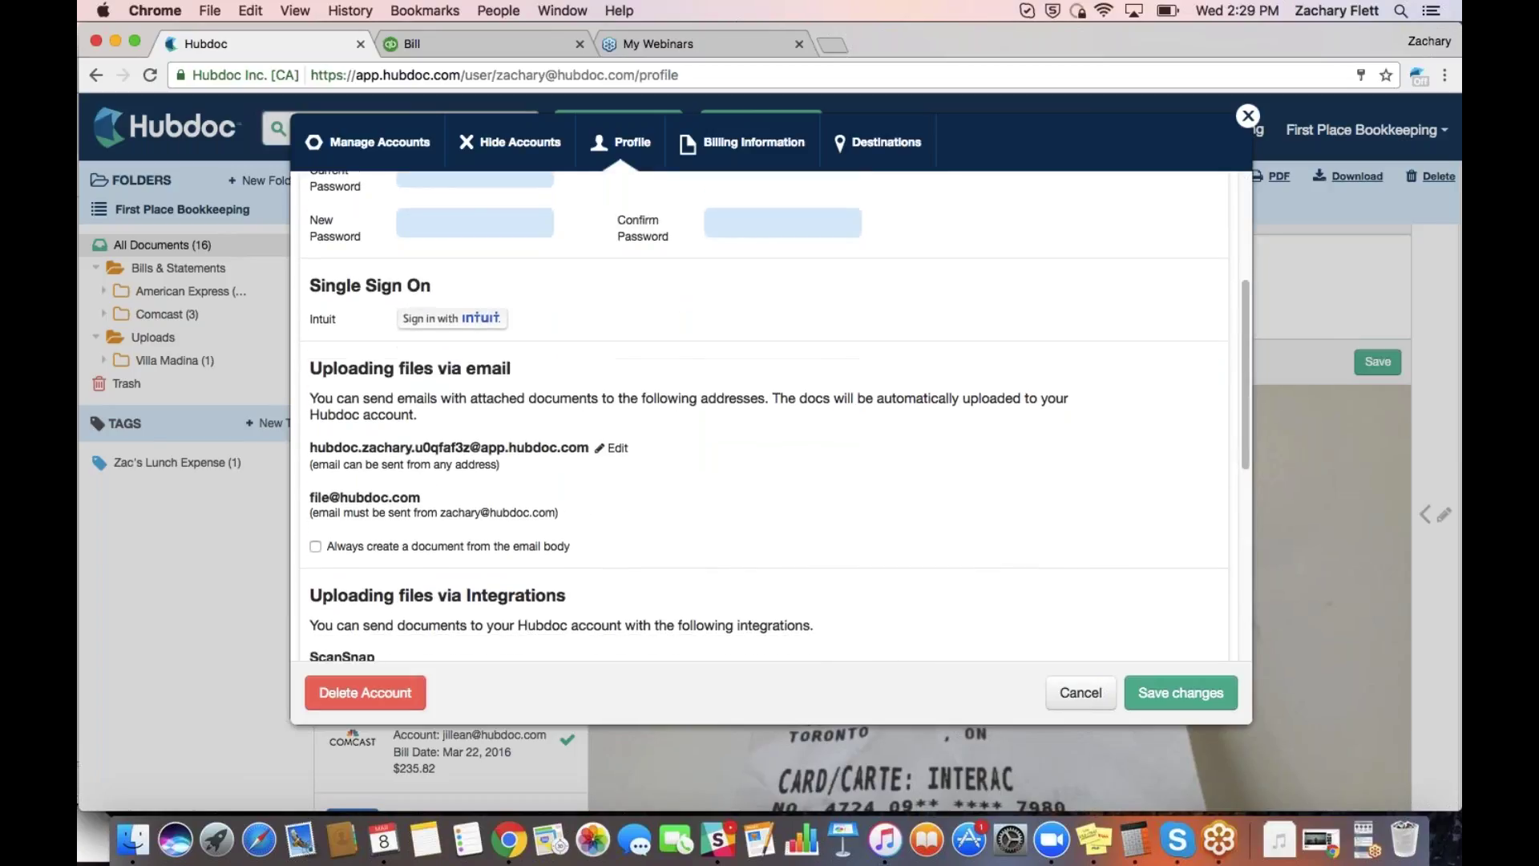
pyautogui.scroll(-2, 526, 370)
pyautogui.scroll(3, 526, 370)
pyautogui.scroll(-5, 452, 250)
pyautogui.scroll(5, 452, 249)
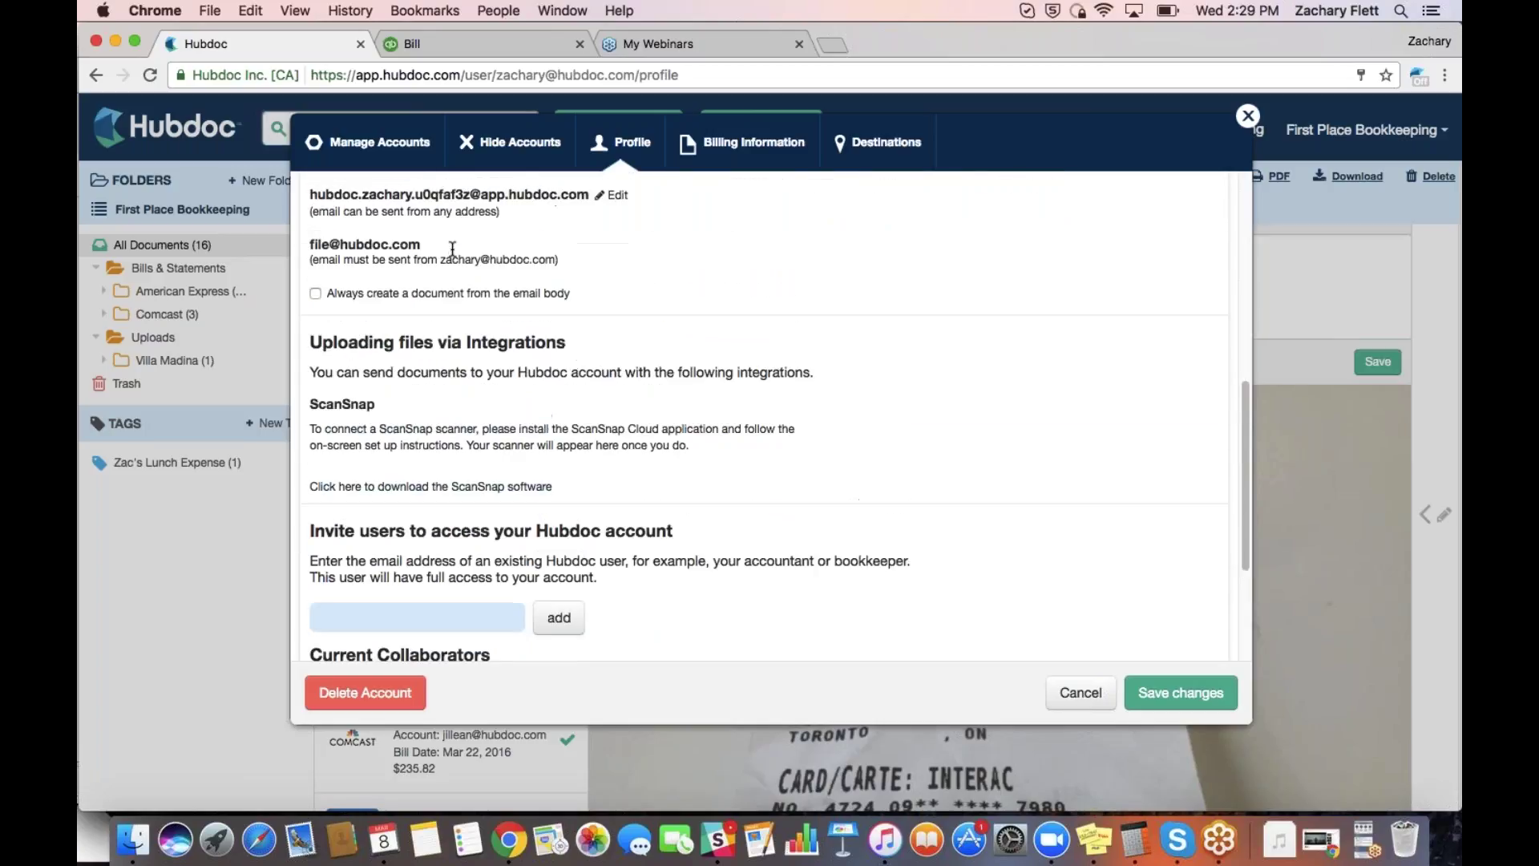
pyautogui.scroll(-1, 777, 416)
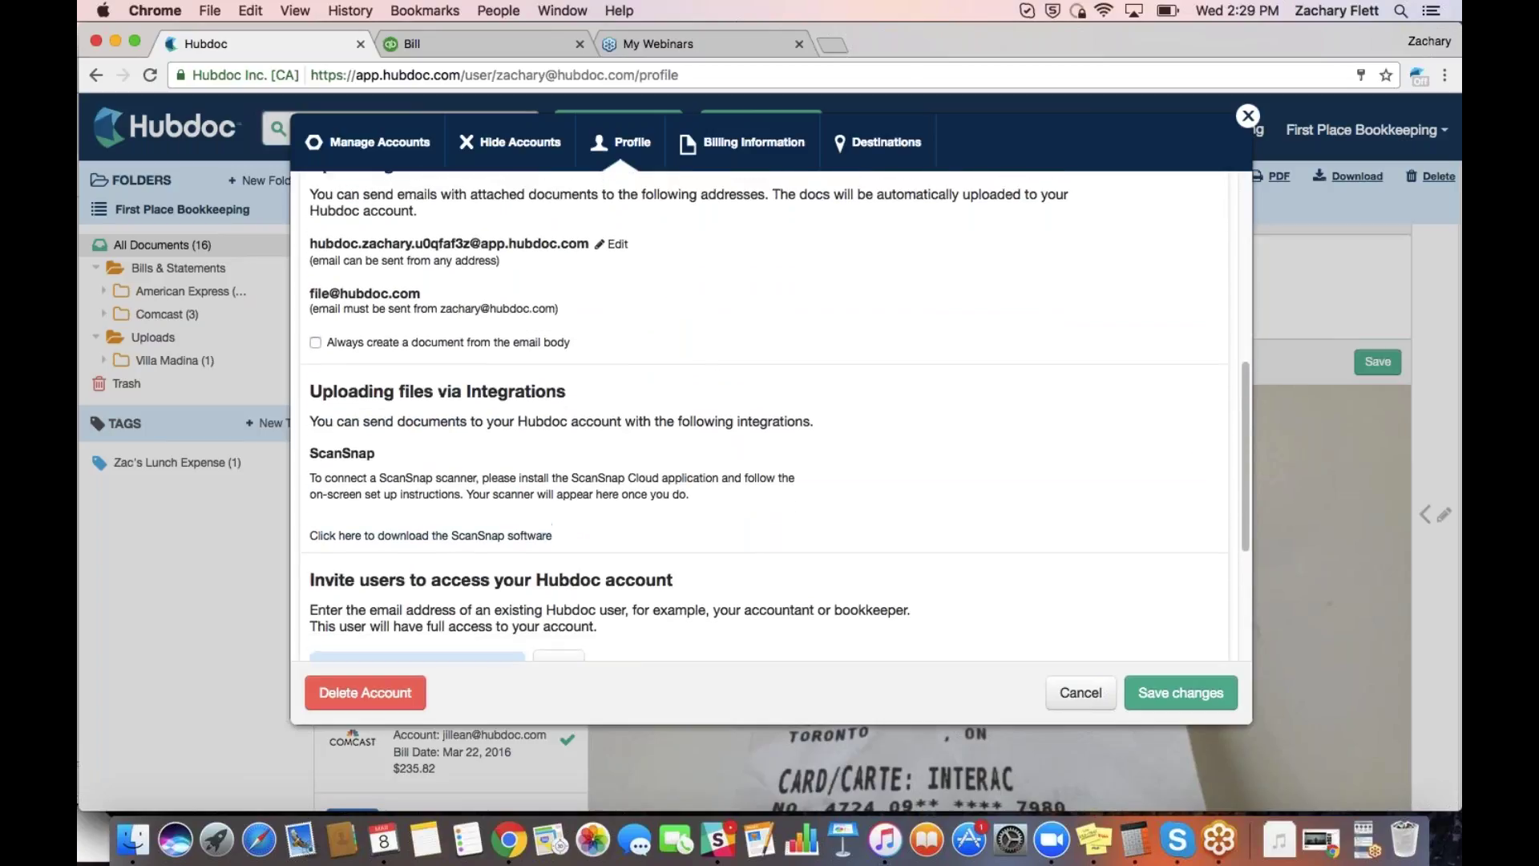
pyautogui.scroll(5, 770, 417)
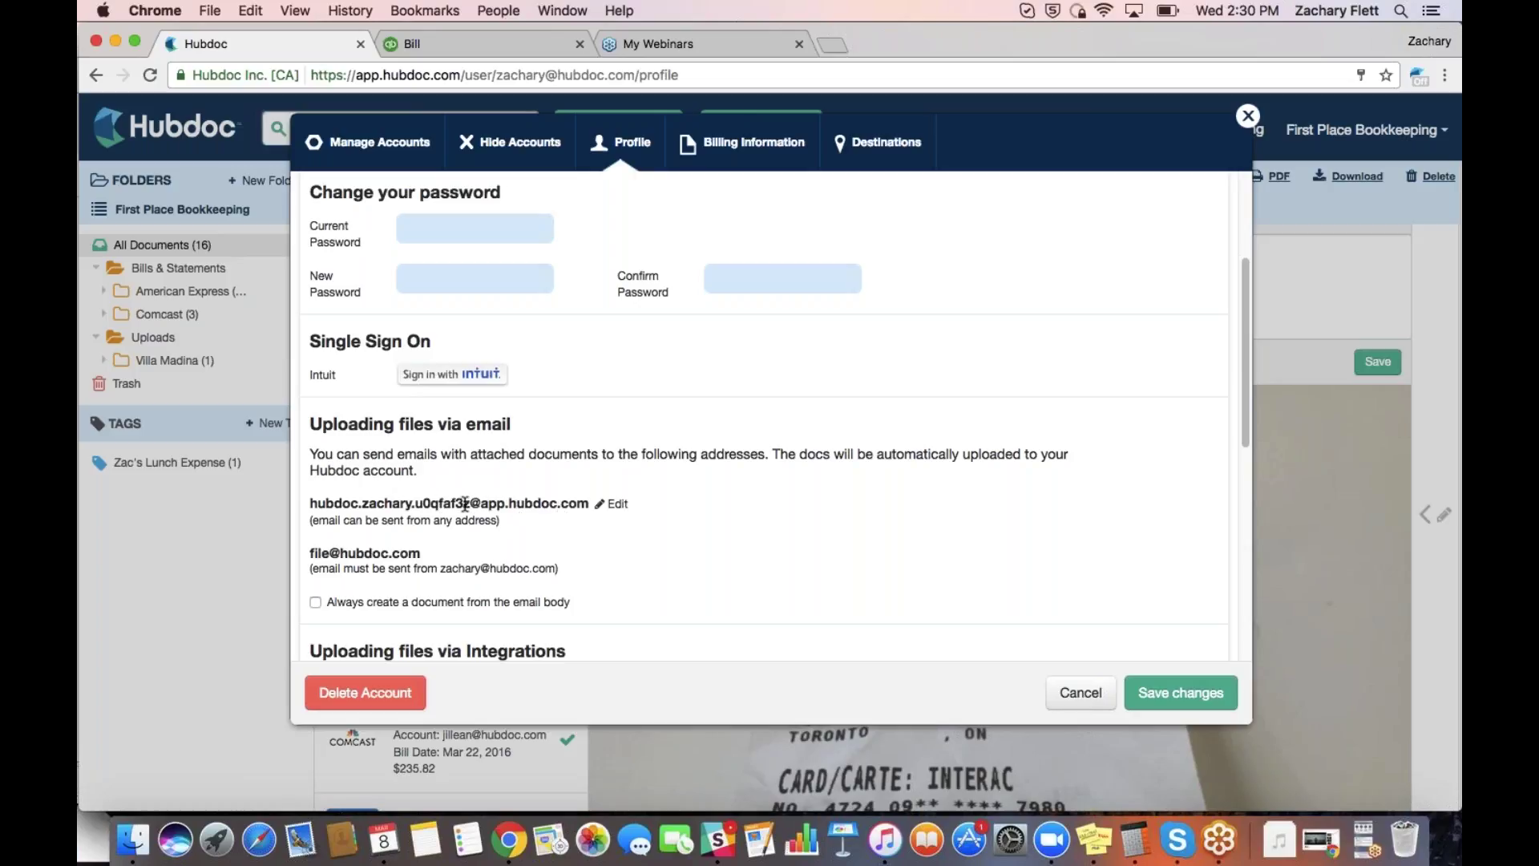
pyautogui.scroll(-1, 706, 481)
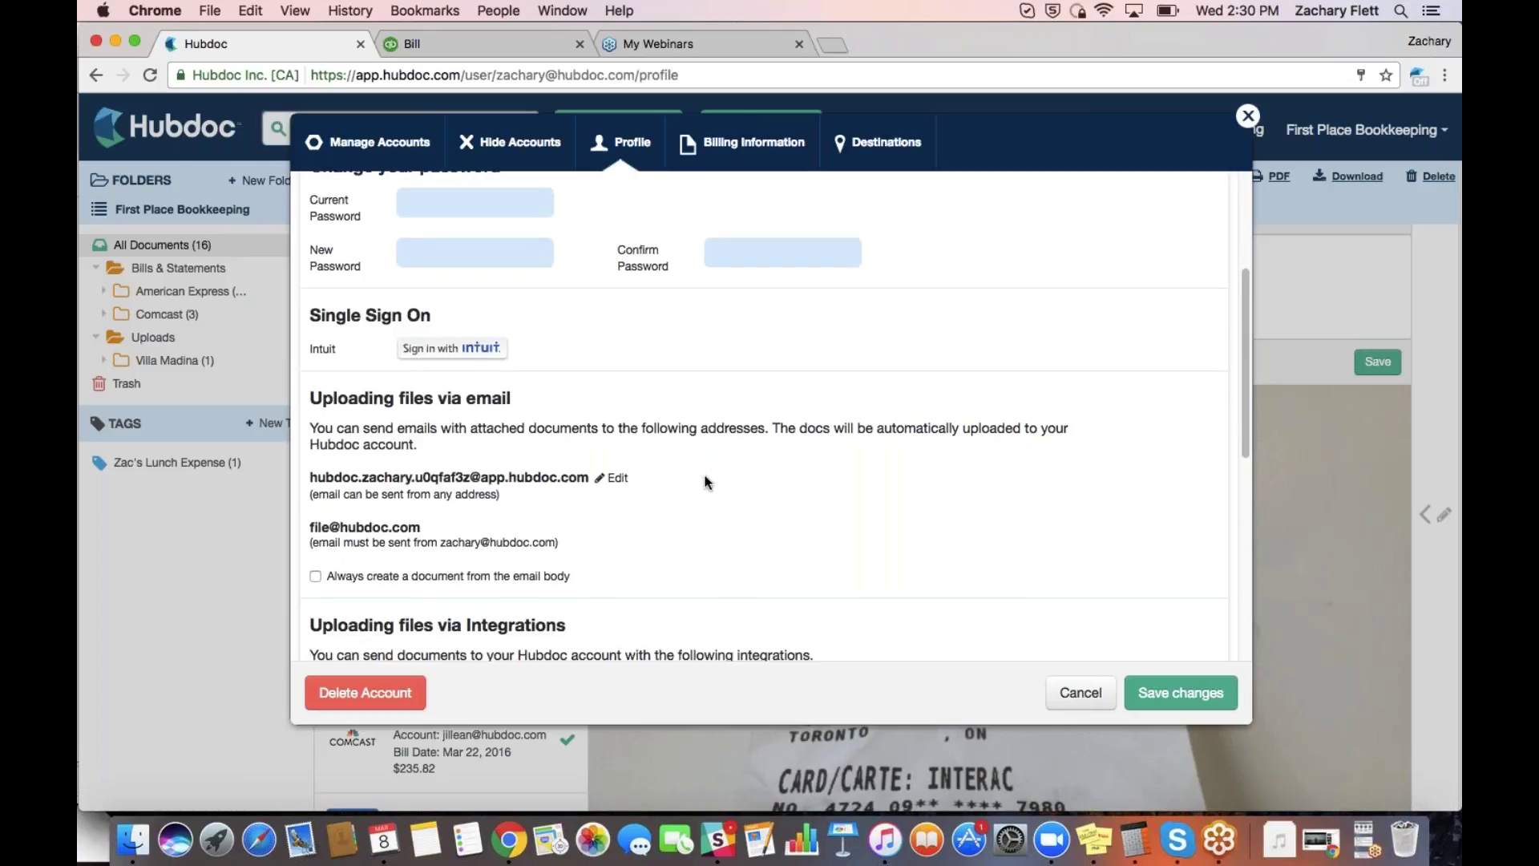
pyautogui.scroll(-10, 702, 474)
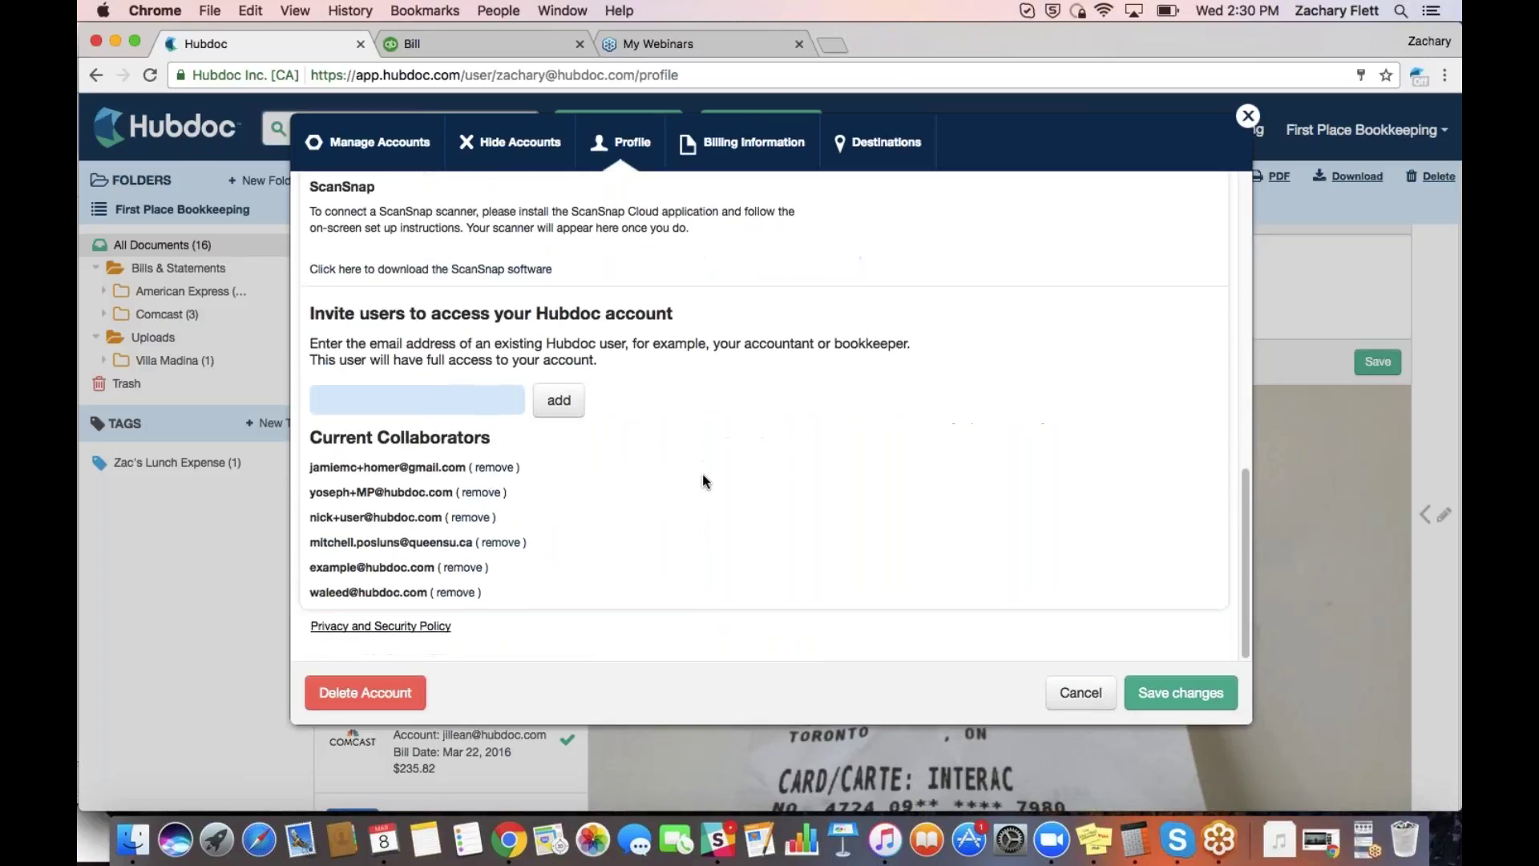
pyautogui.scroll(5, 680, 440)
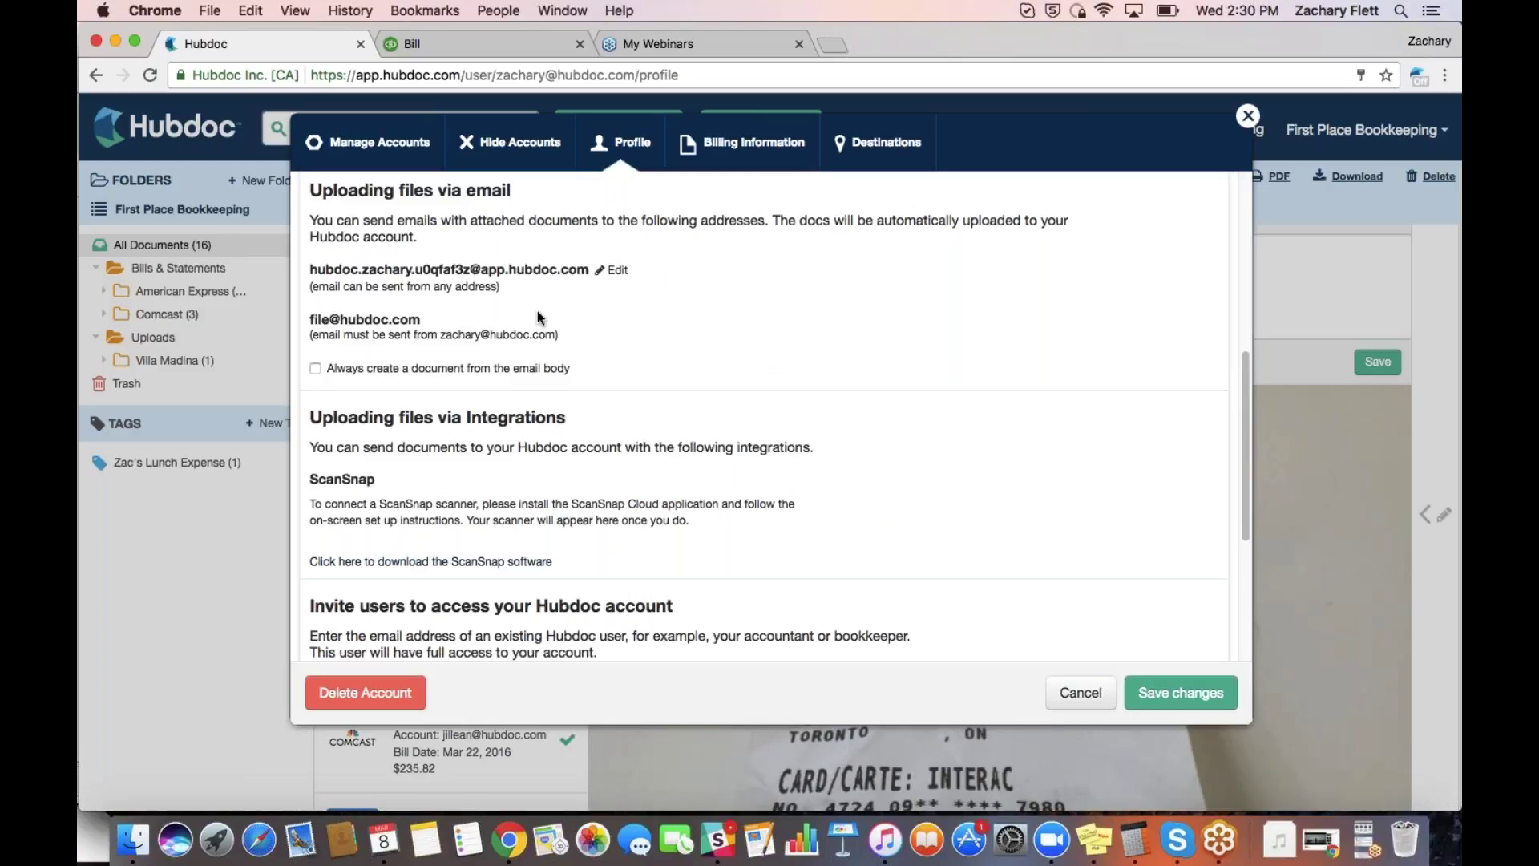
pyautogui.click(325, 369)
pyautogui.click(317, 370)
pyautogui.scroll(-1, 319, 370)
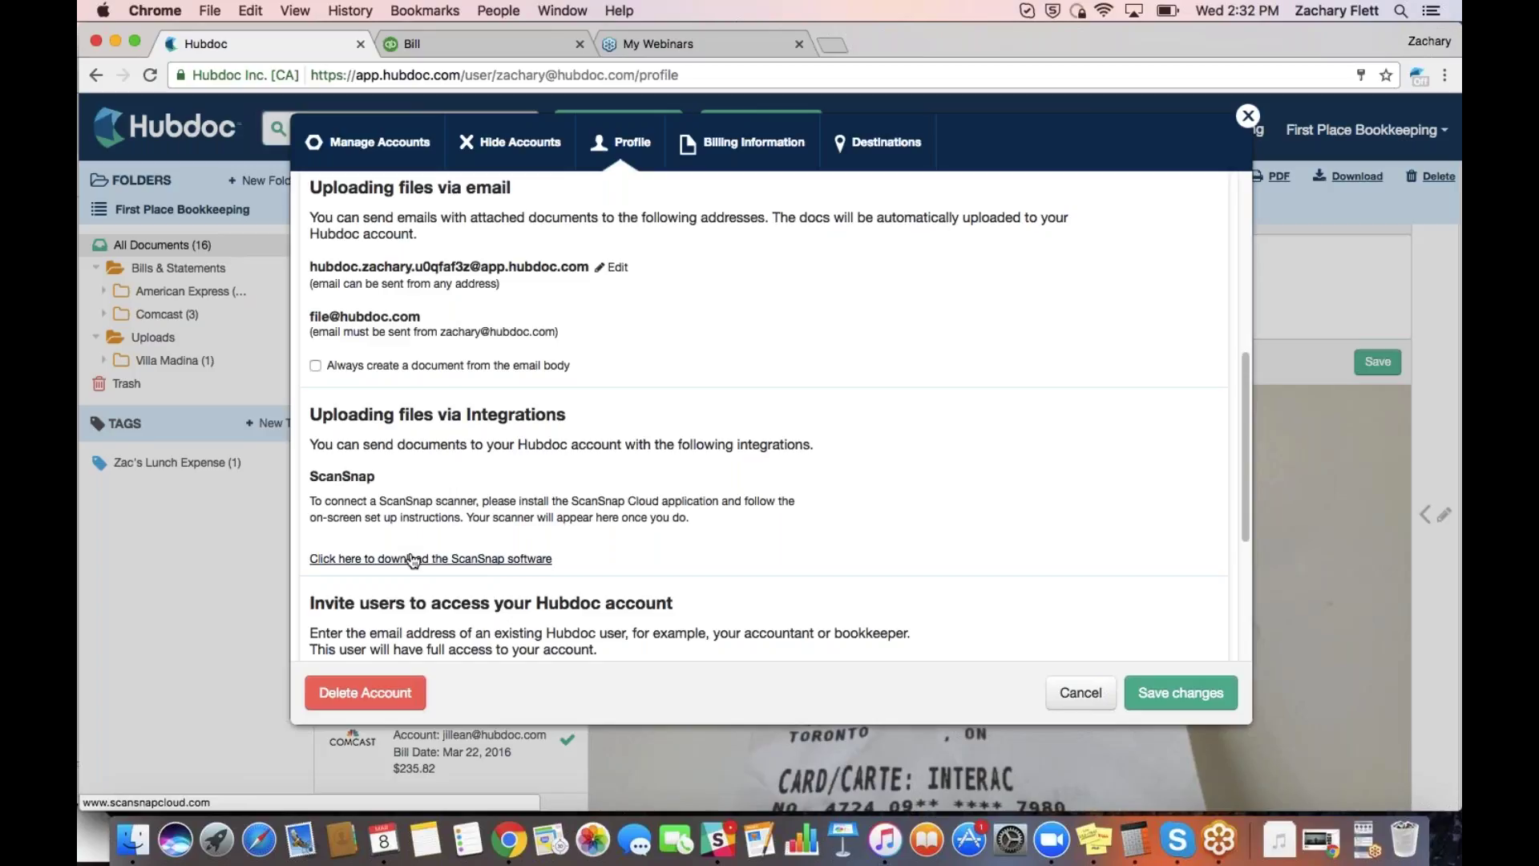
pyautogui.scroll(-5, 687, 534)
pyautogui.scroll(-2, 687, 539)
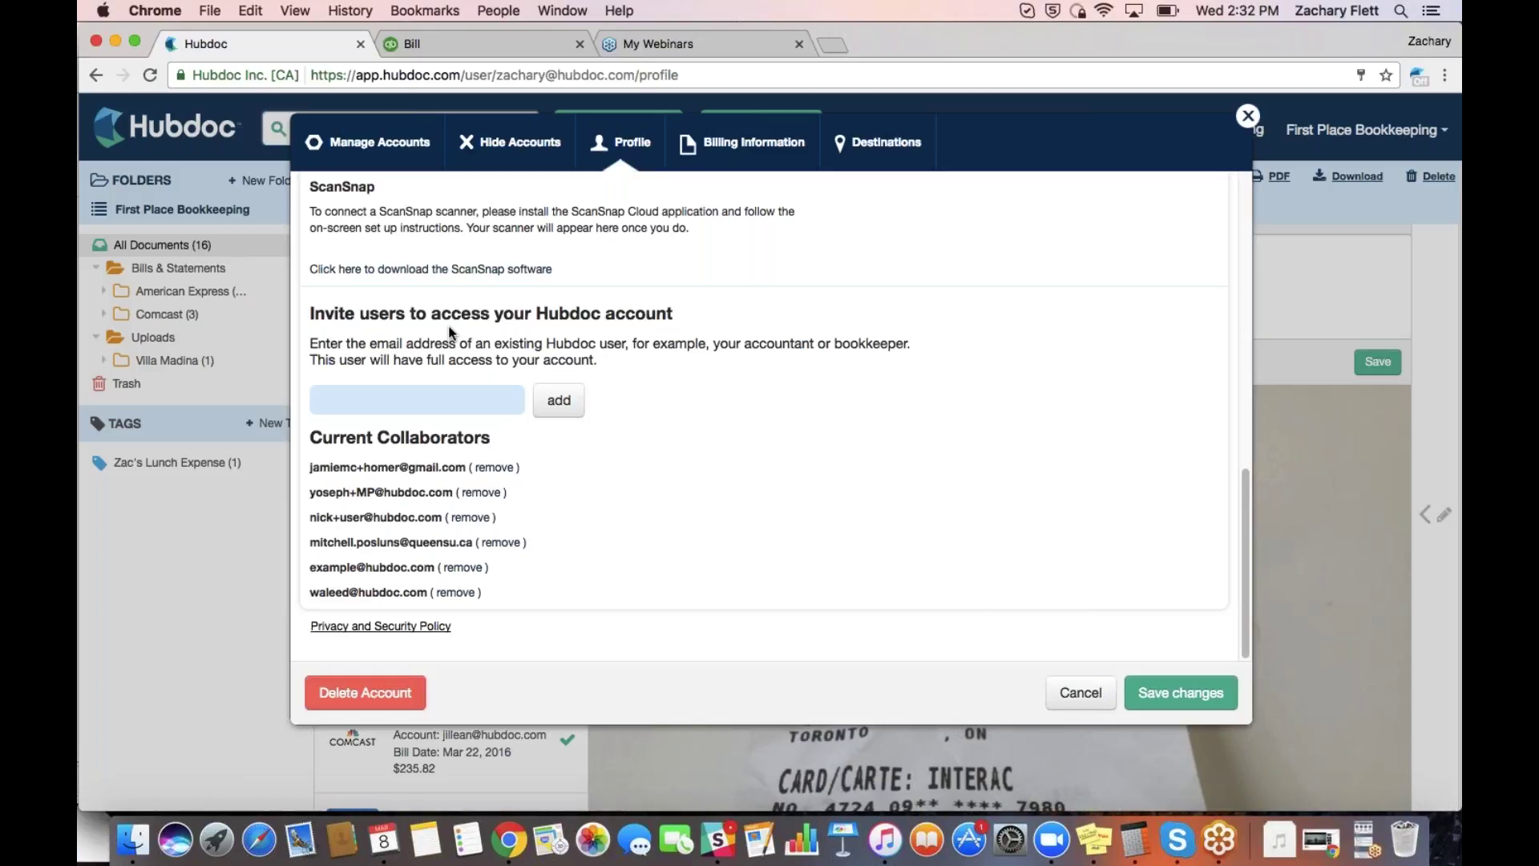
# Start entering a collaborator's invite e-mail, then clear it so nobody is invited
pyautogui.click(368, 396)
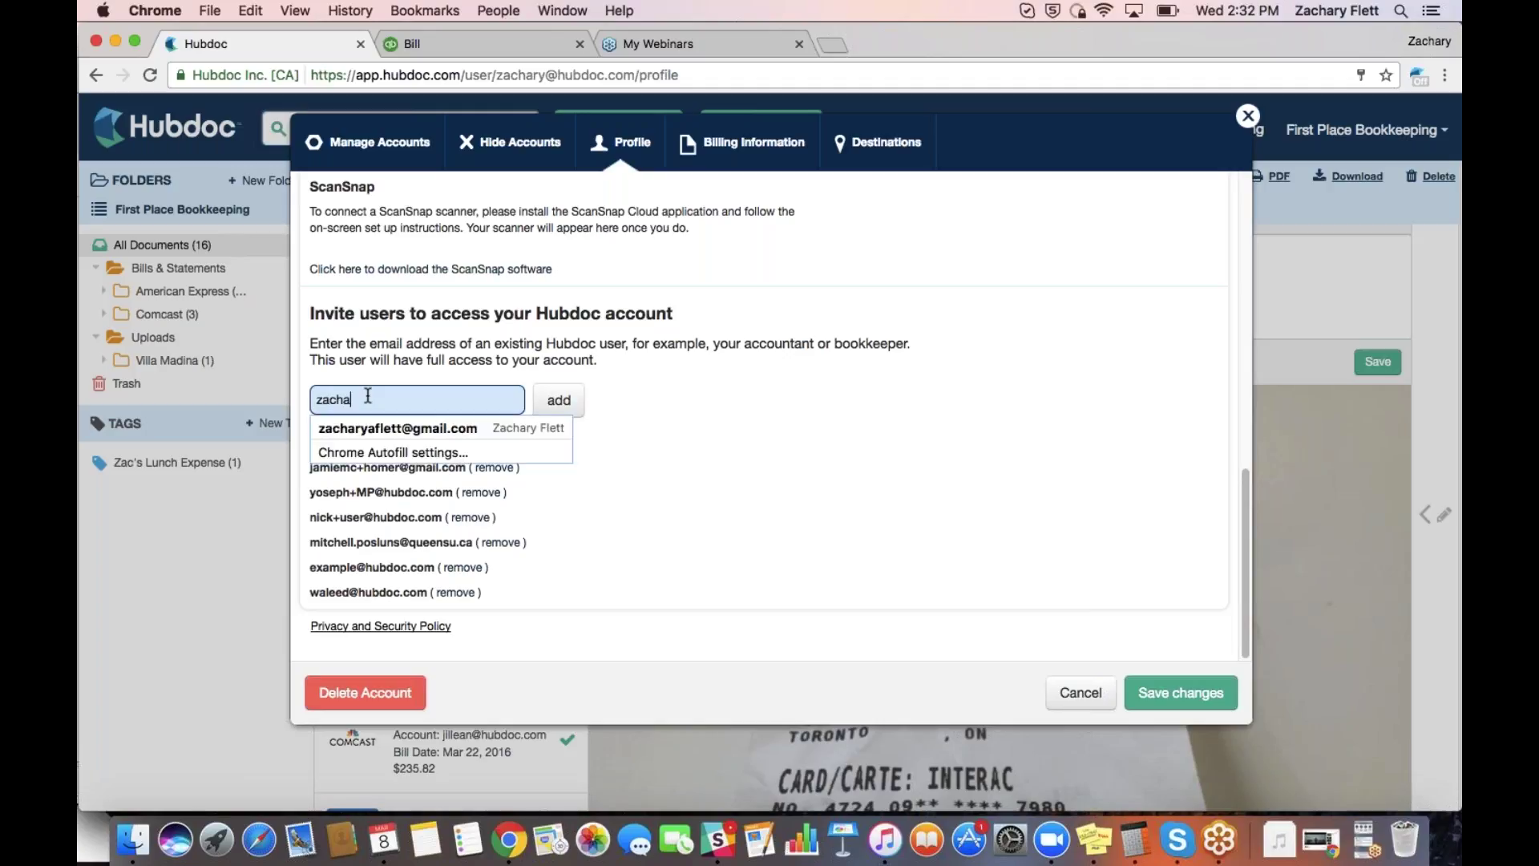
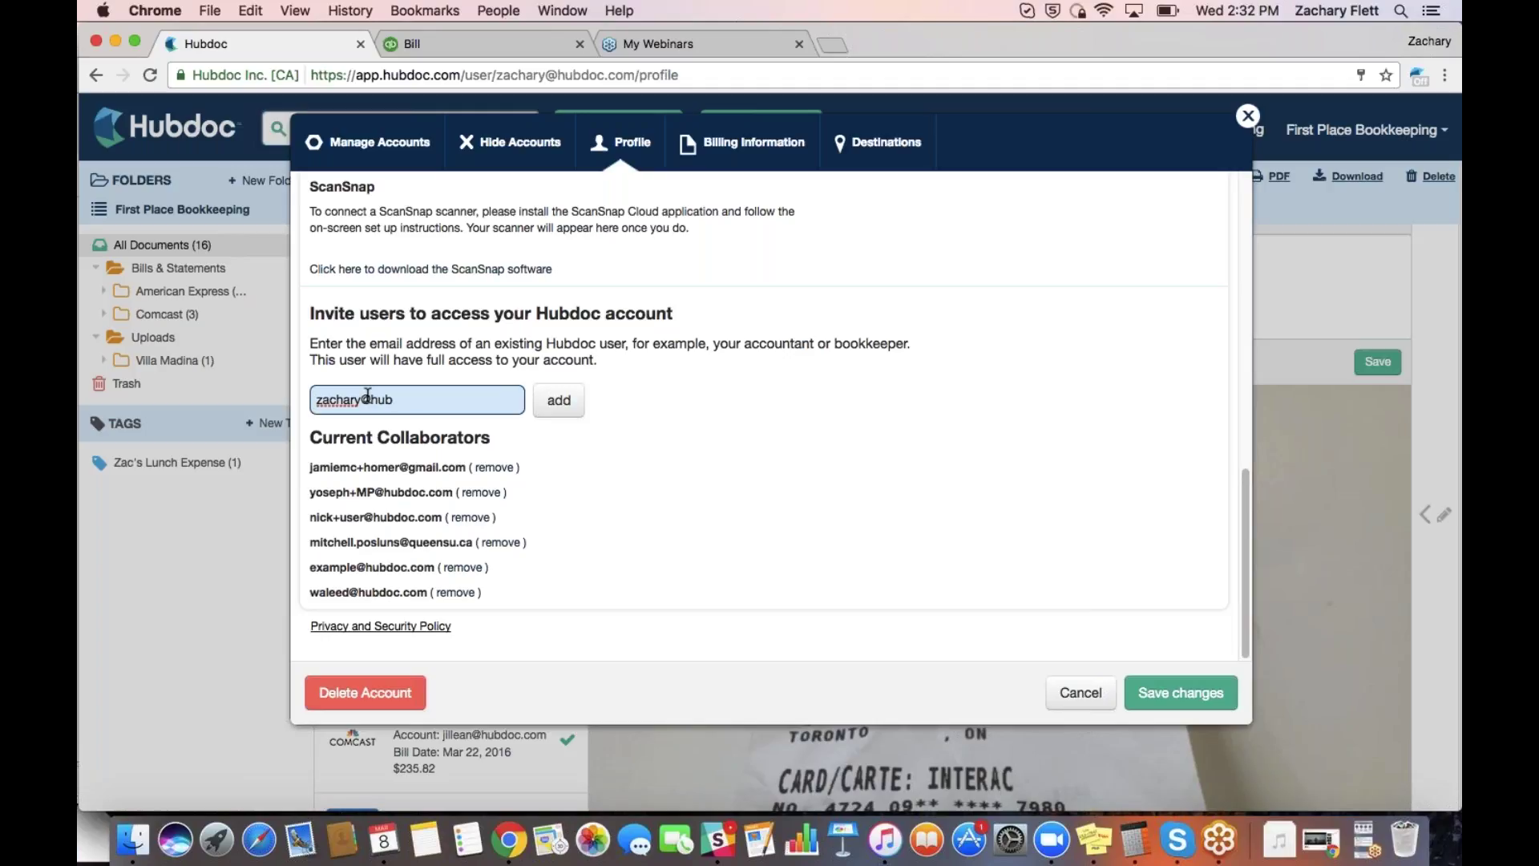
pyautogui.click(730, 482)
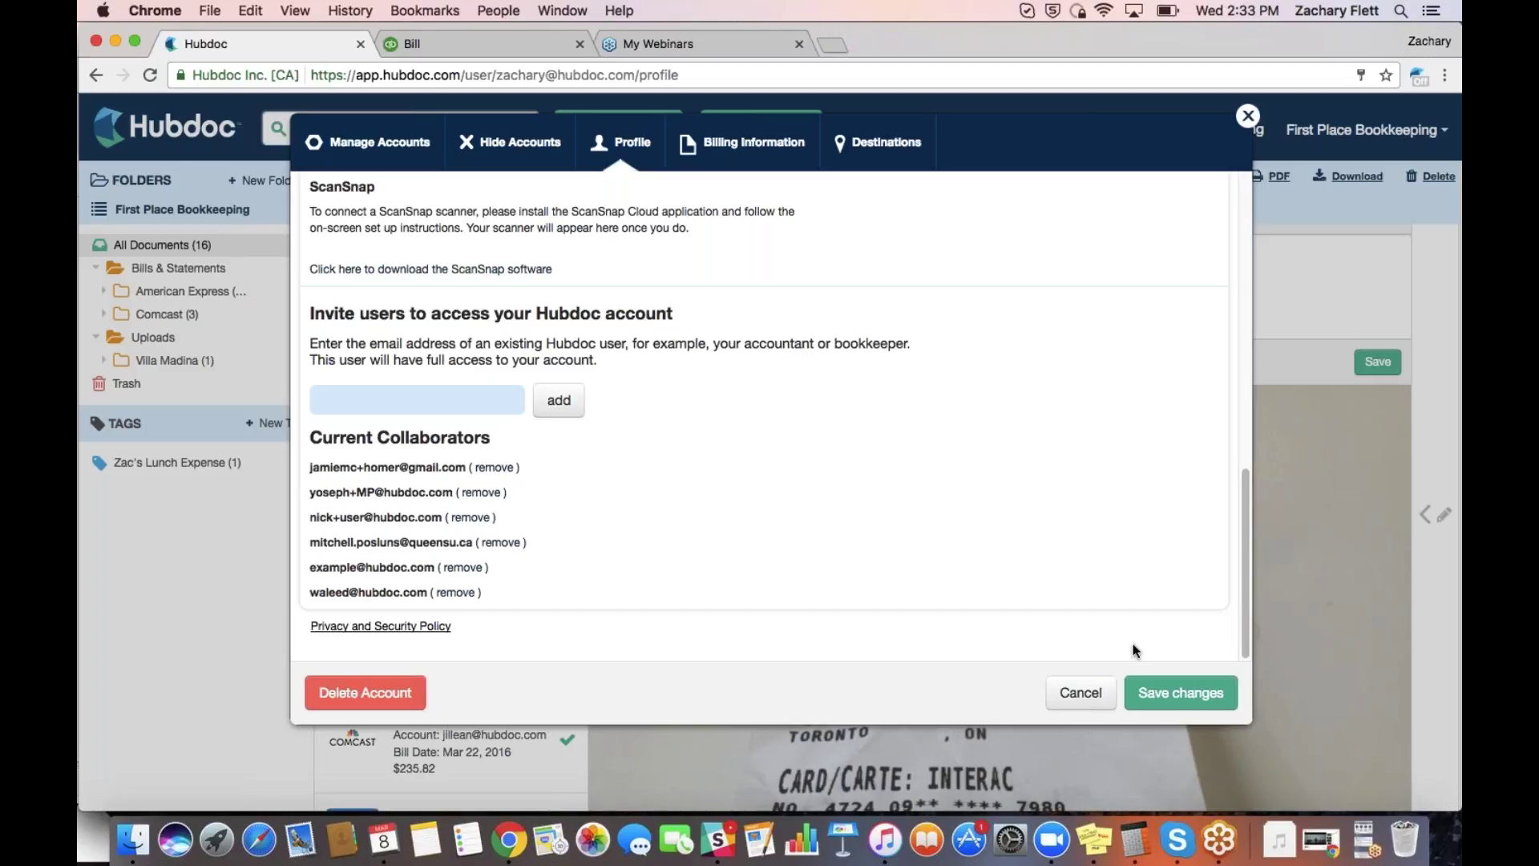
# Save the profile changes and close the account settings window
pyautogui.click(1190, 691)
pyautogui.scroll(5, 757, 473)
pyautogui.scroll(6, 756, 476)
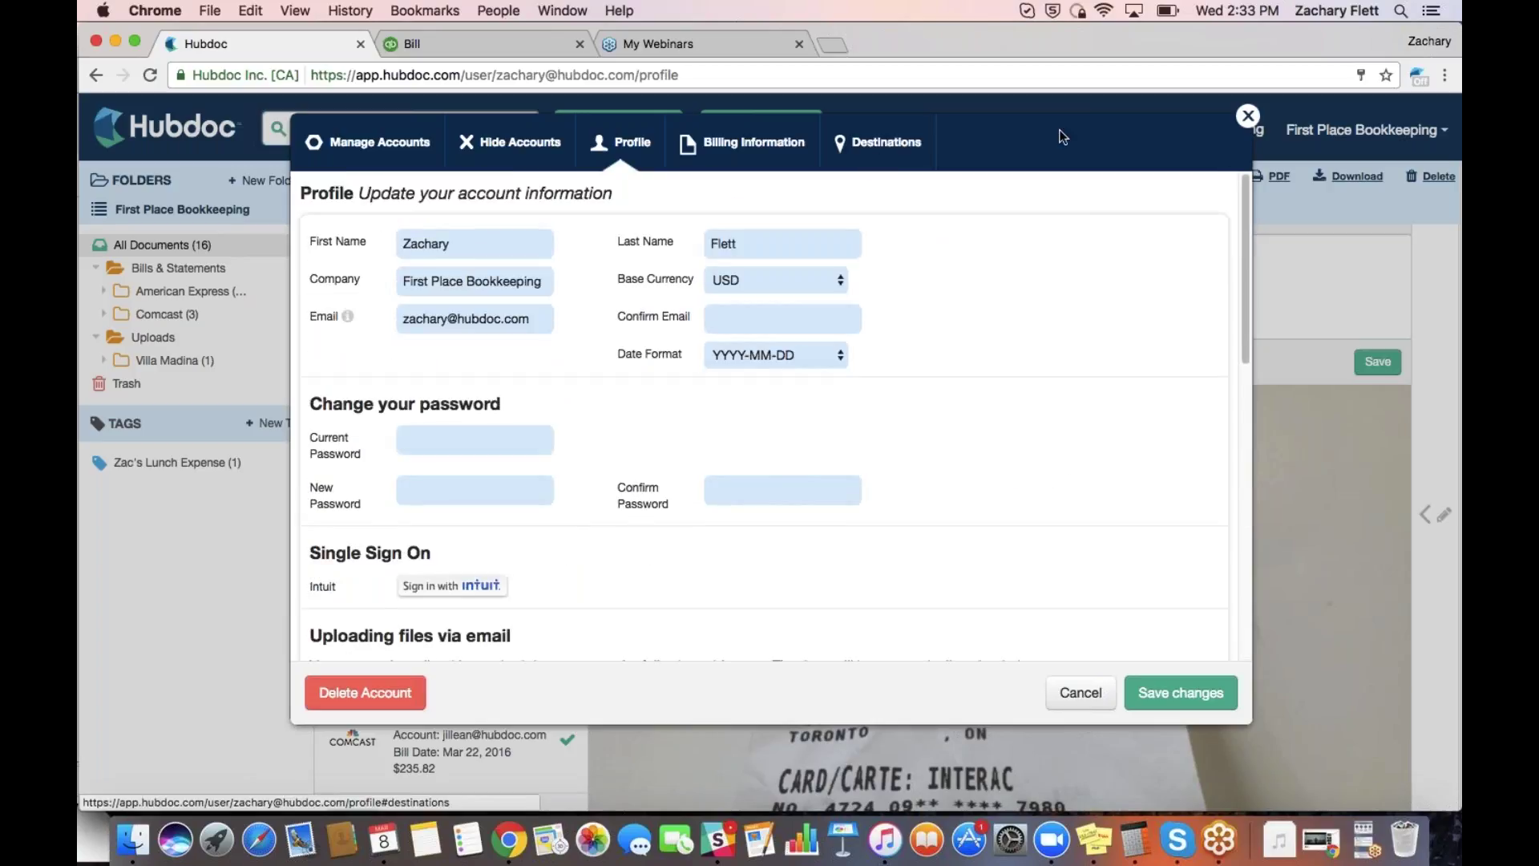
pyautogui.click(1250, 116)
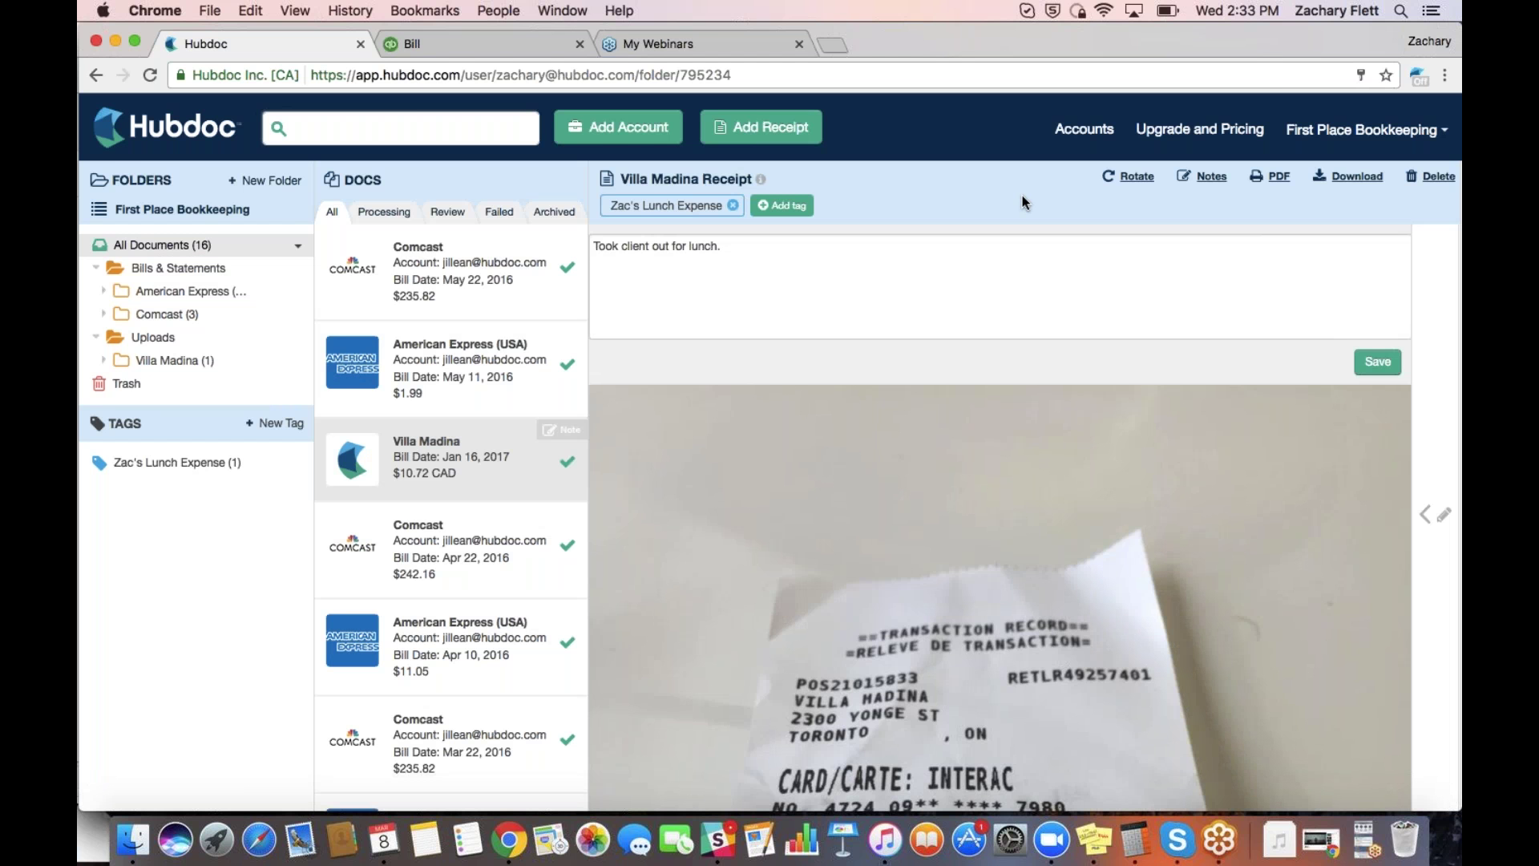
pyautogui.hotkey('ctrl', 'Up')
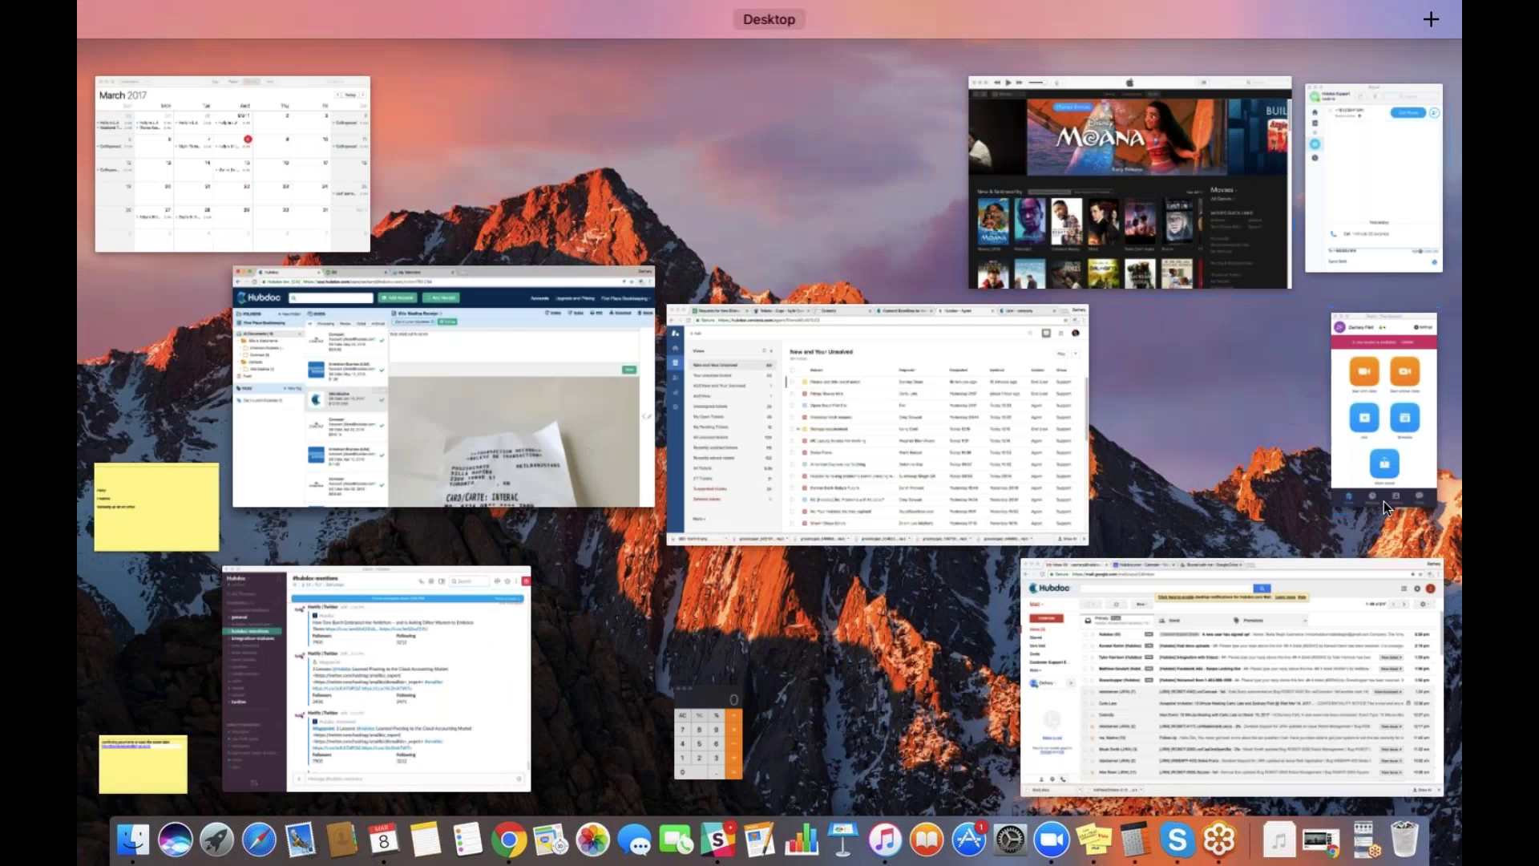
pyautogui.click(1042, 497)
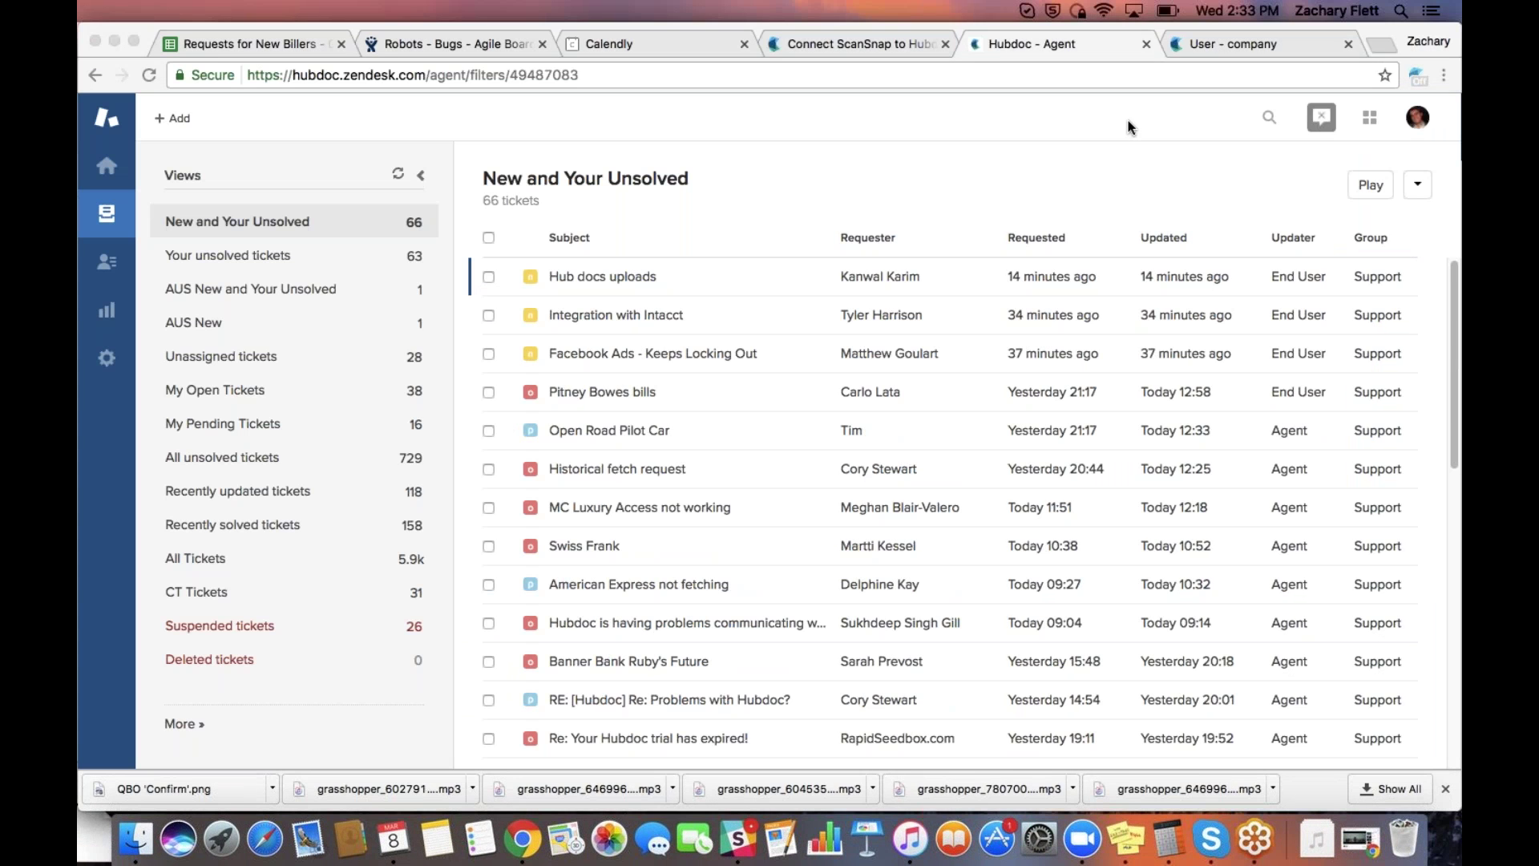
pyautogui.hotkey('ctrl', 'Up')
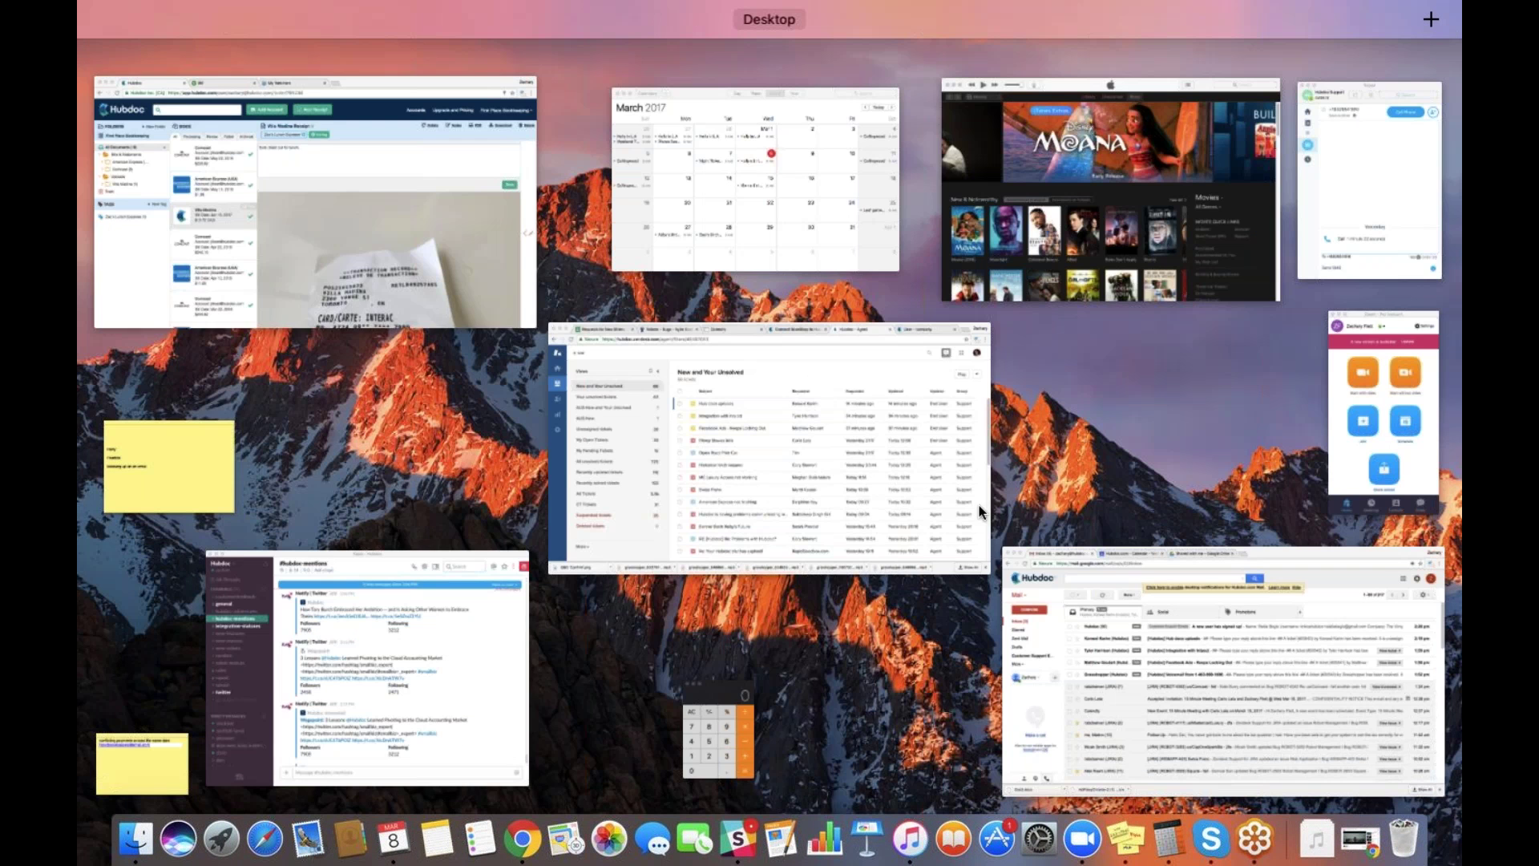
pyautogui.click(484, 257)
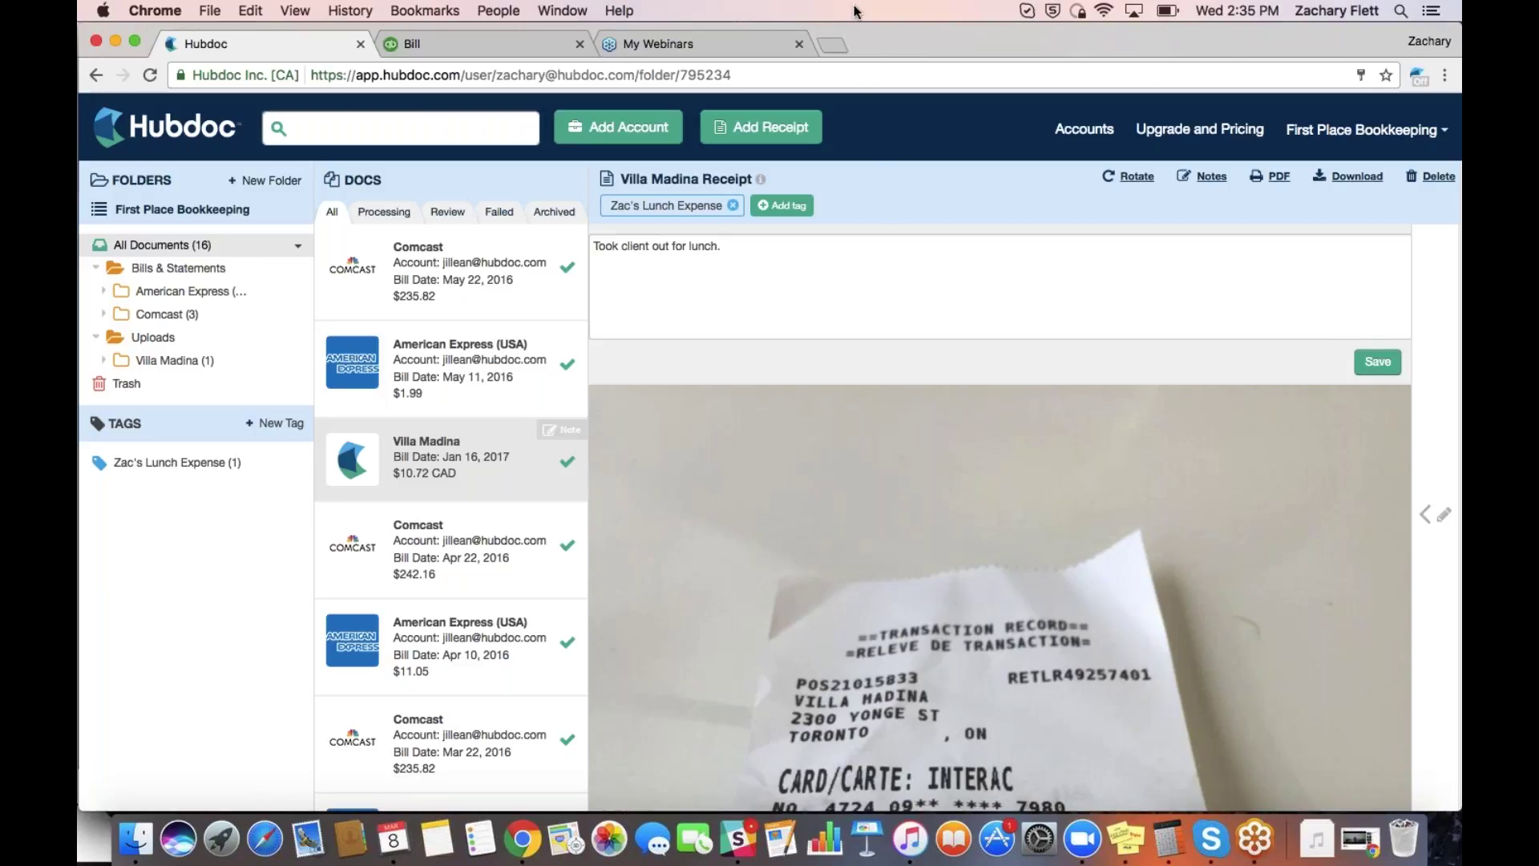
# Expand the Villa Madina receipt's Details panel and scroll down to its QBO destination settings
pyautogui.click(1243, 33)
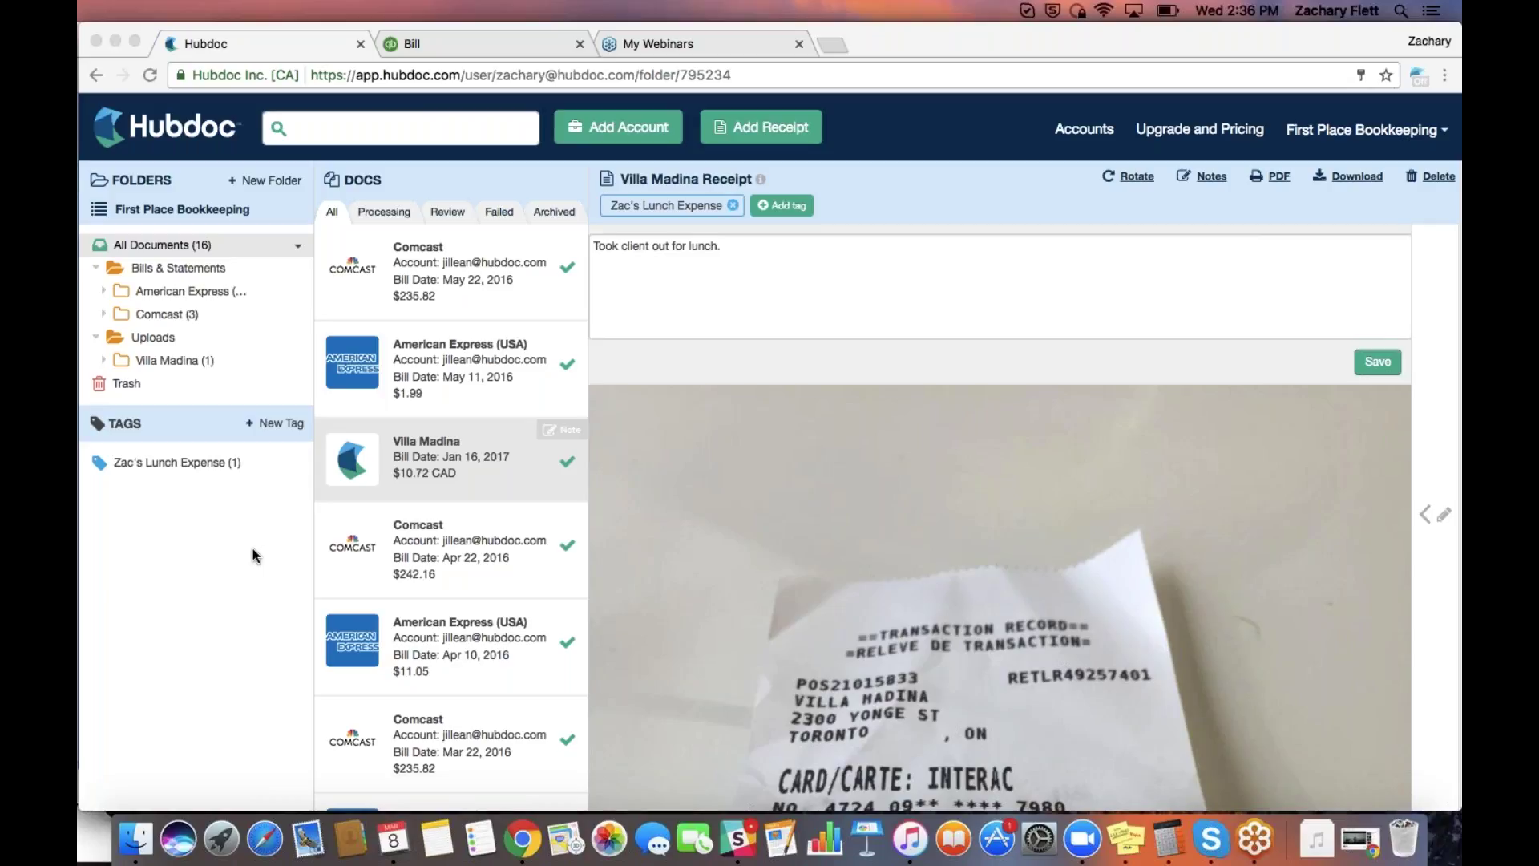
pyautogui.click(253, 555)
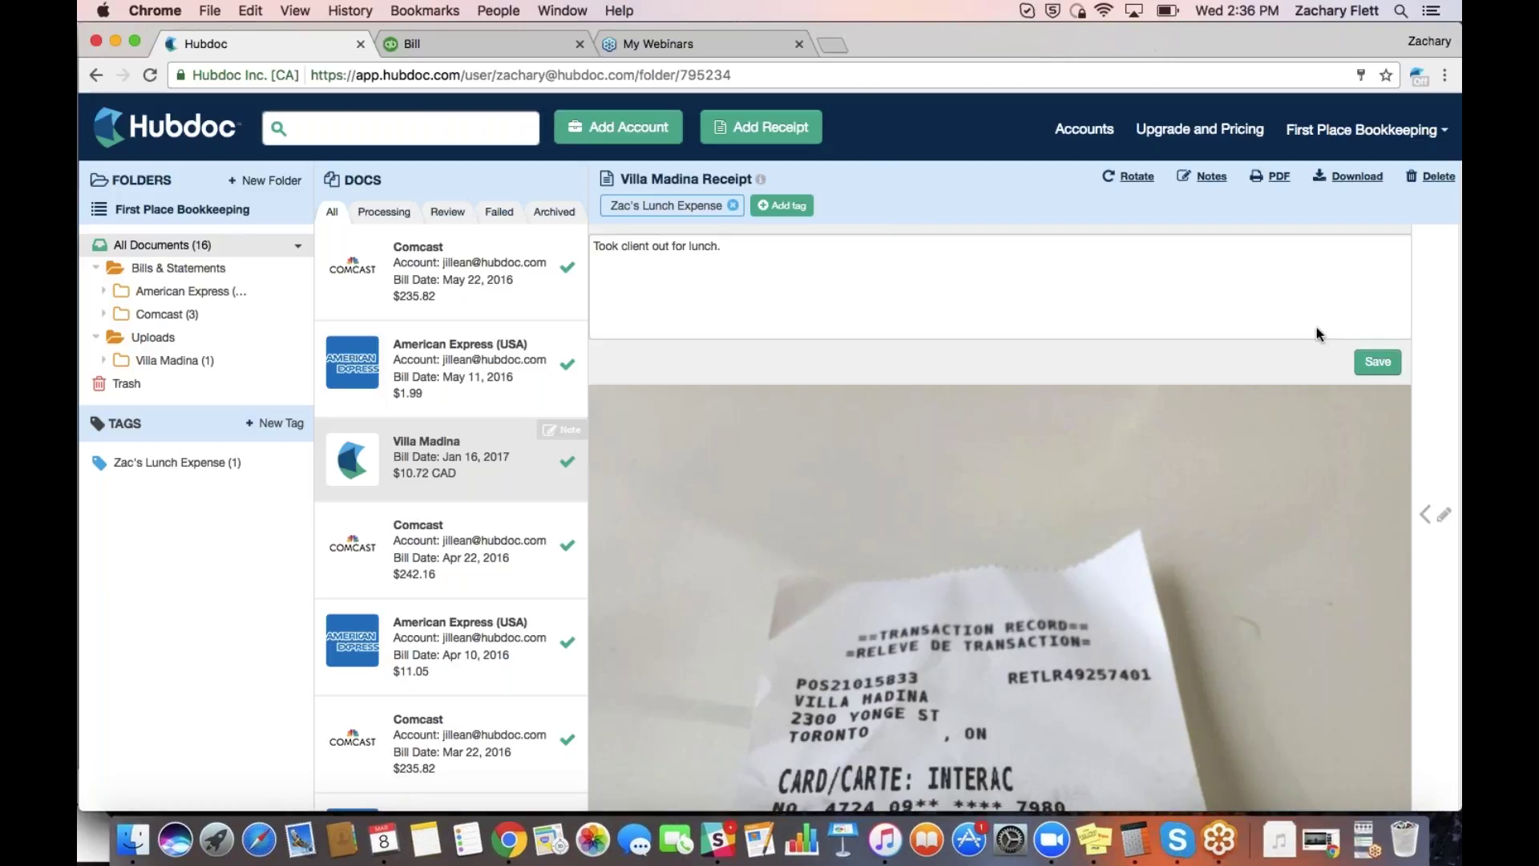
pyautogui.click(1444, 411)
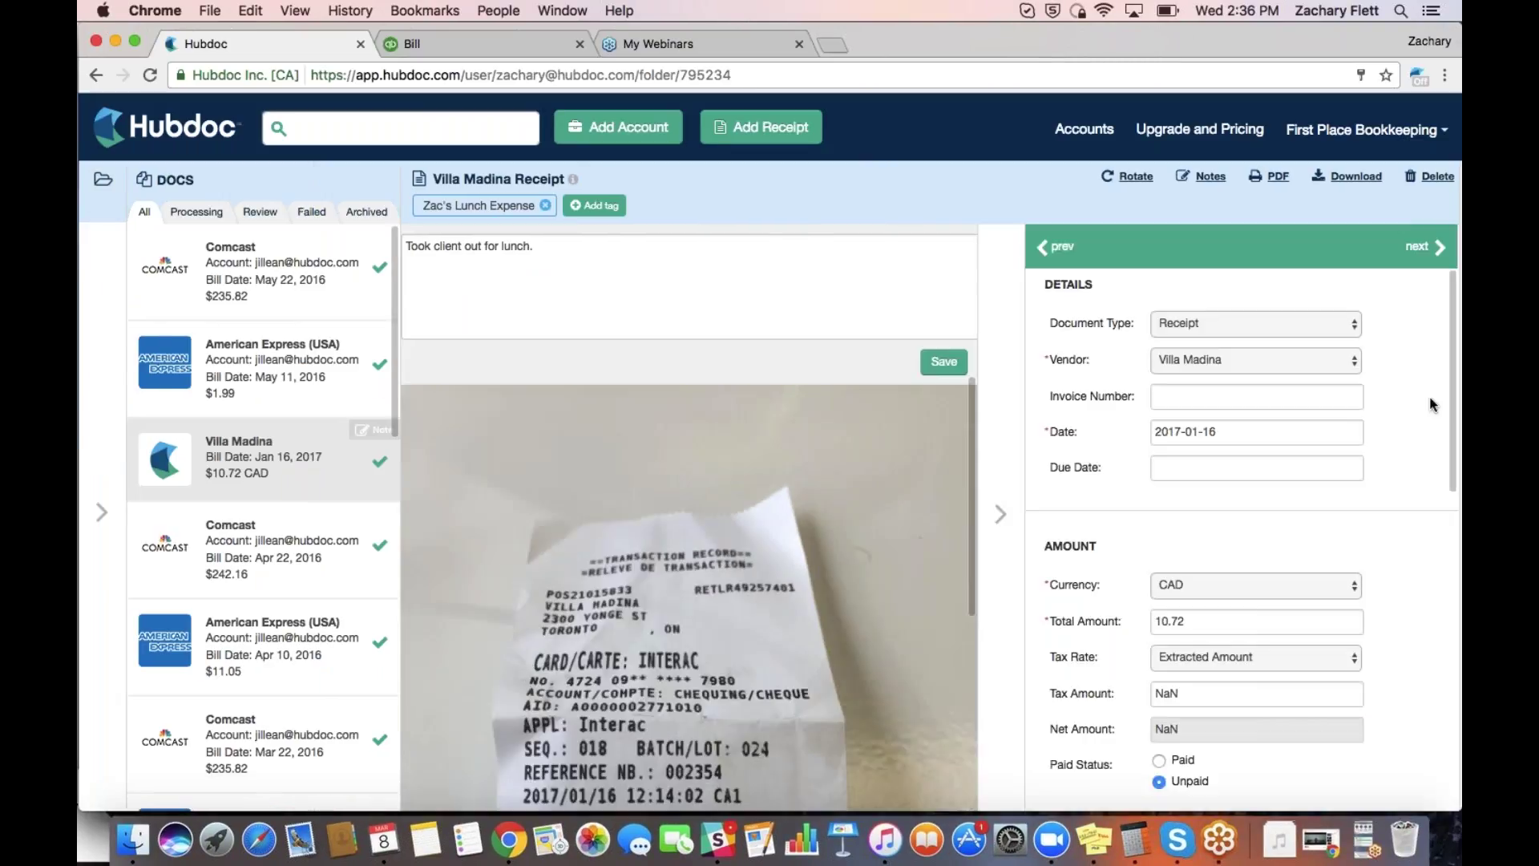
pyautogui.scroll(-10, 1433, 405)
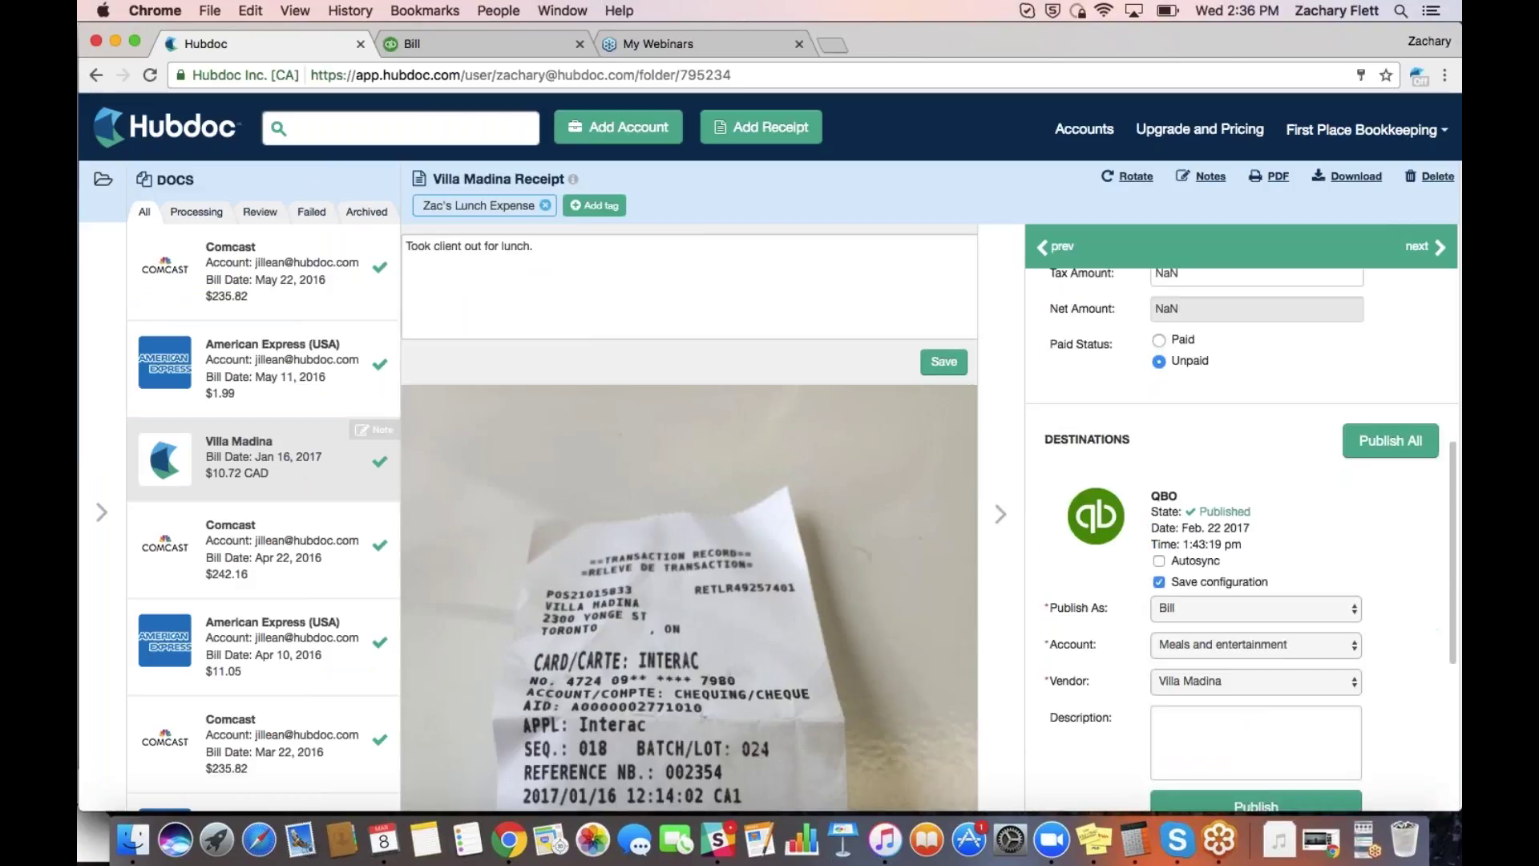
pyautogui.scroll(-4, 1241, 539)
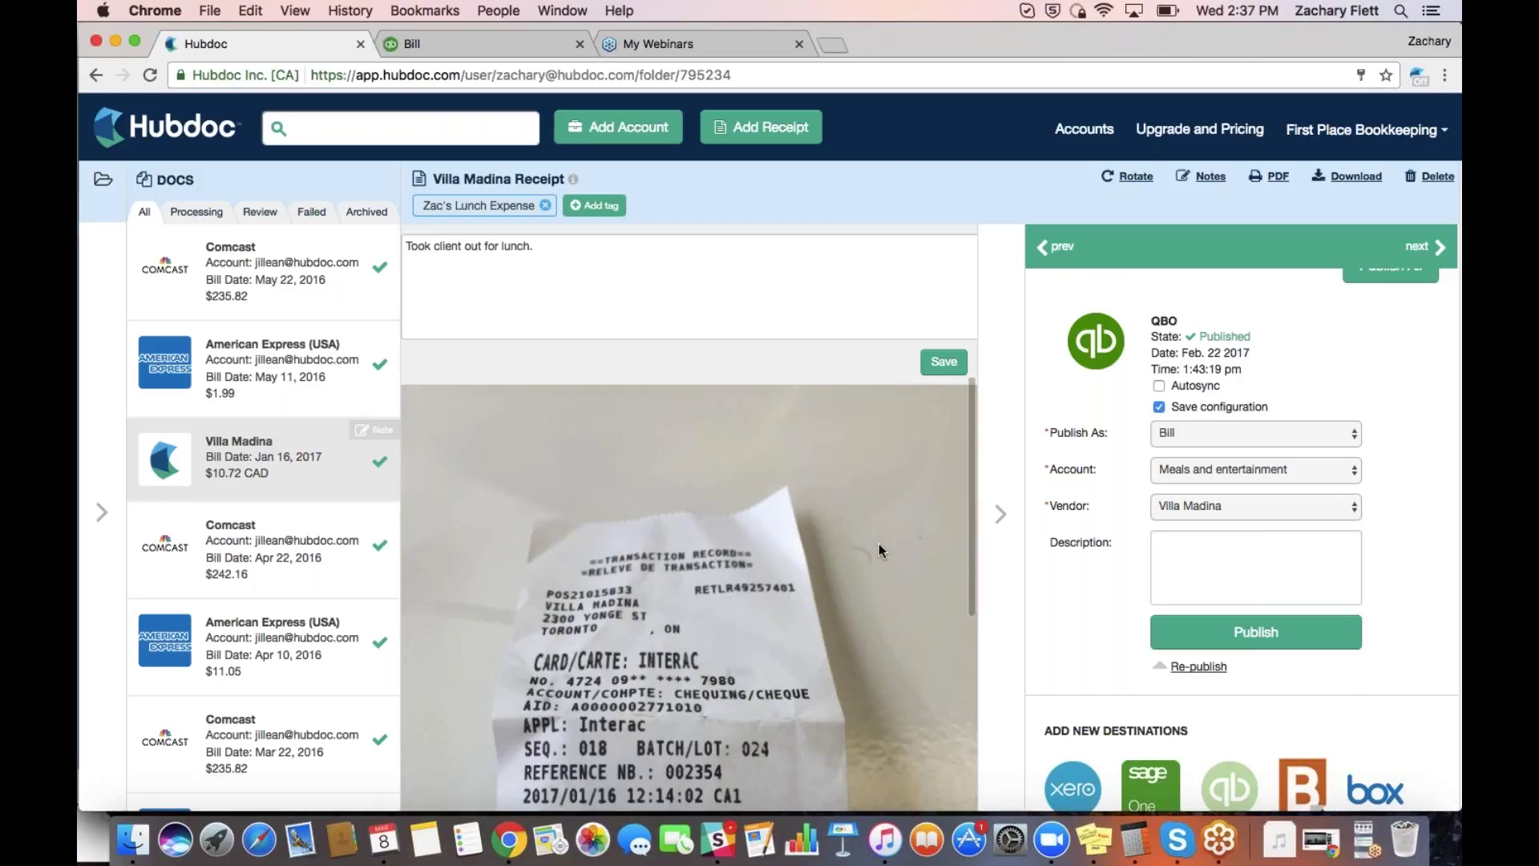
pyautogui.click(1230, 434)
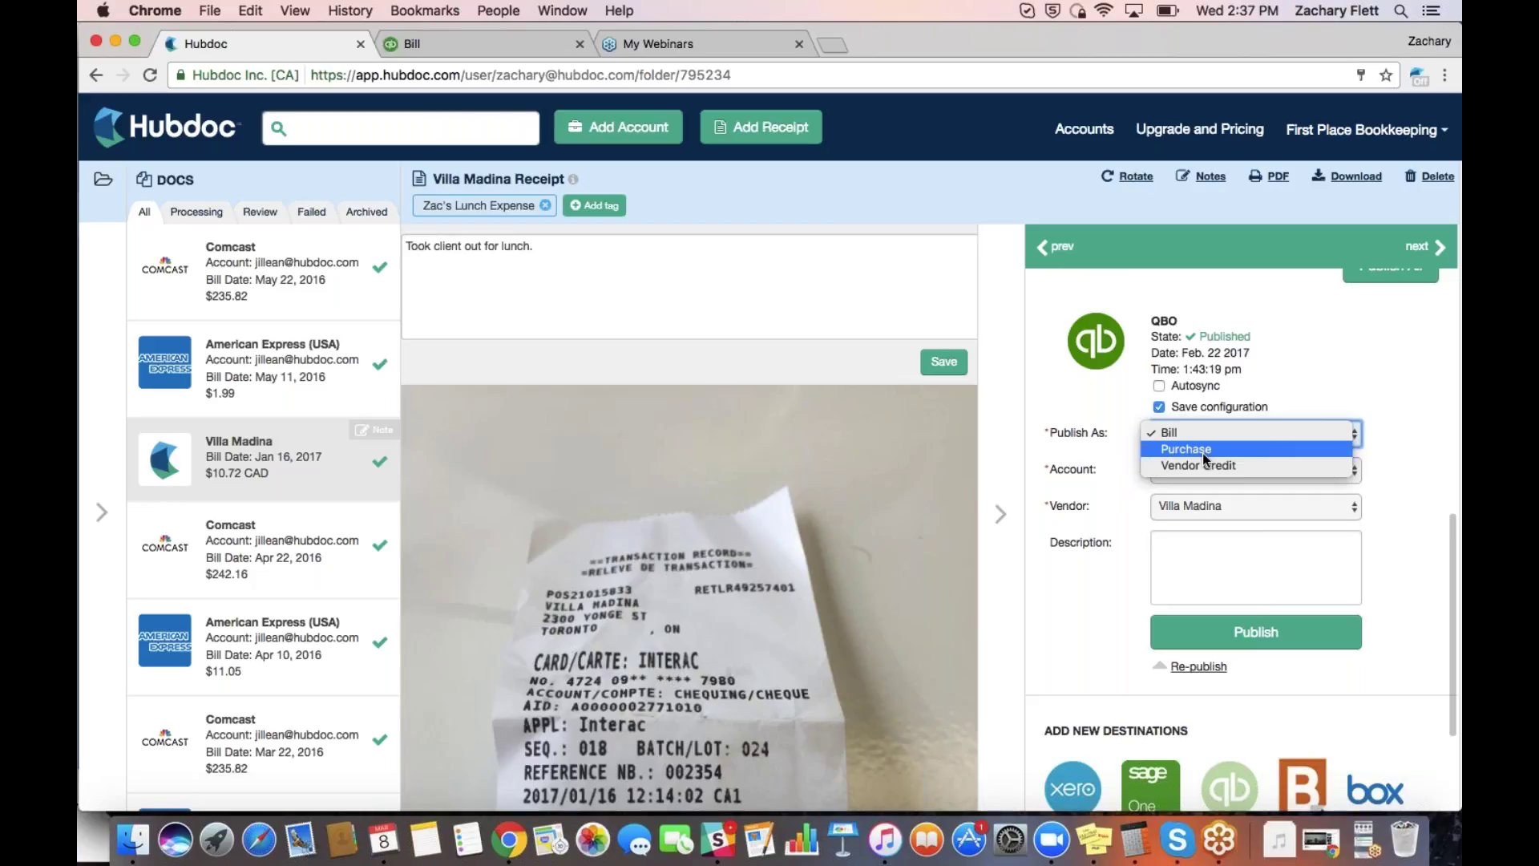
pyautogui.click(1203, 452)
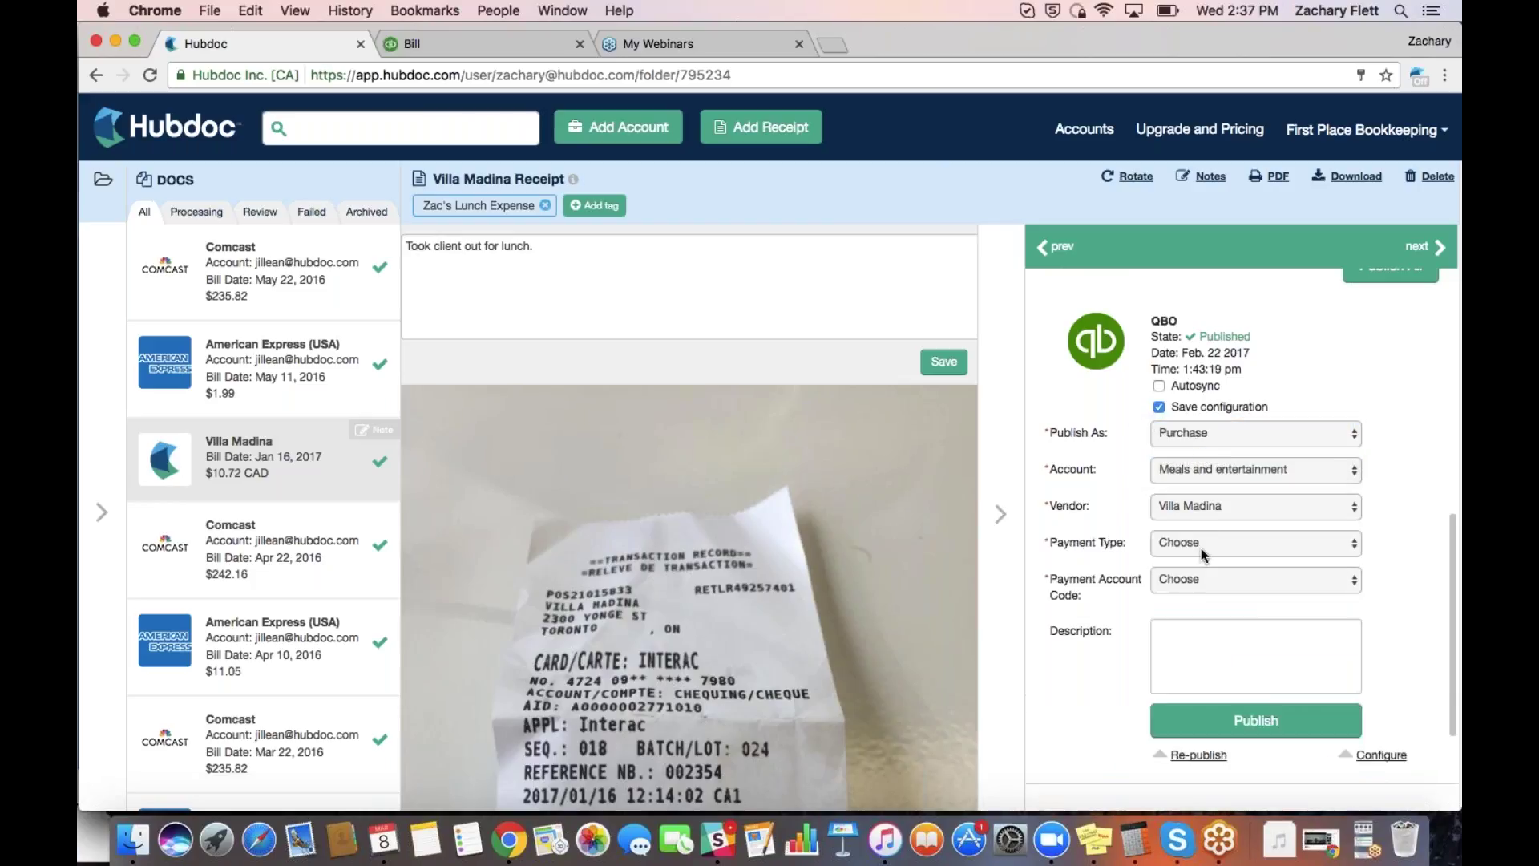
pyautogui.click(1201, 545)
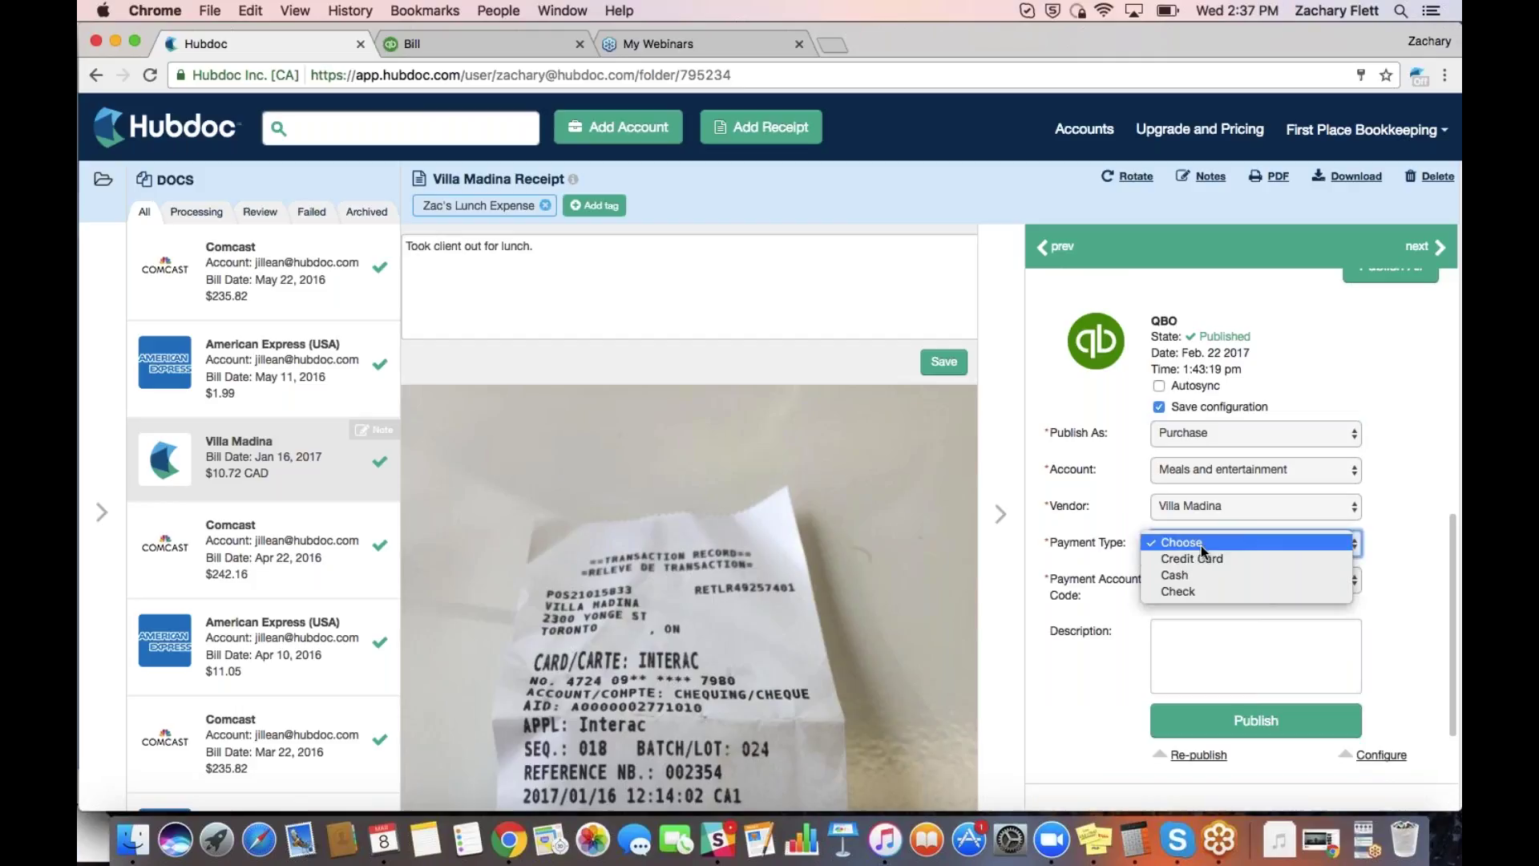
pyautogui.click(1402, 489)
pyautogui.click(1223, 443)
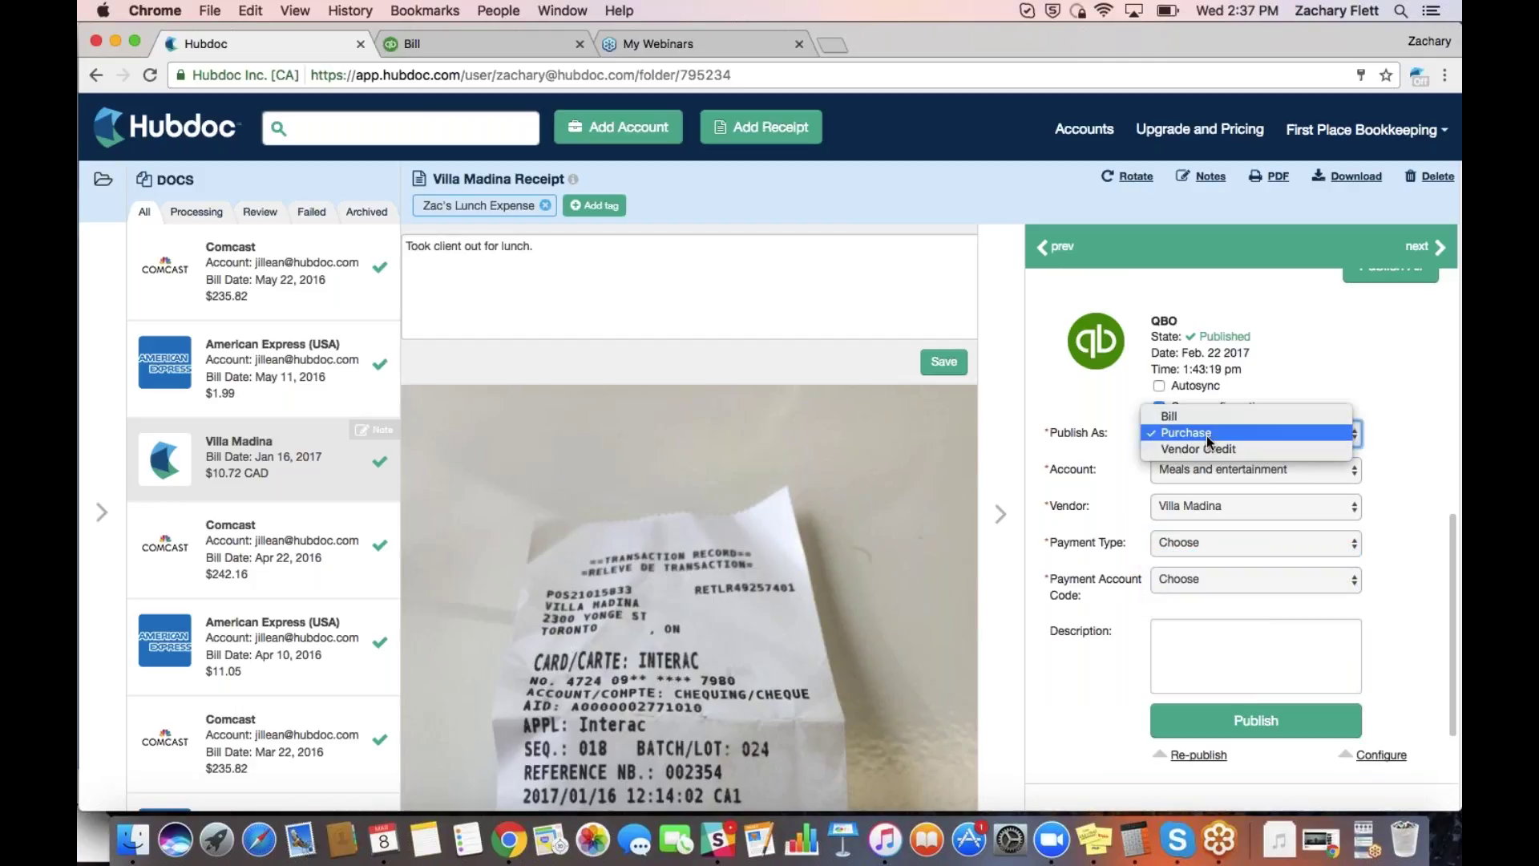
pyautogui.click(1182, 418)
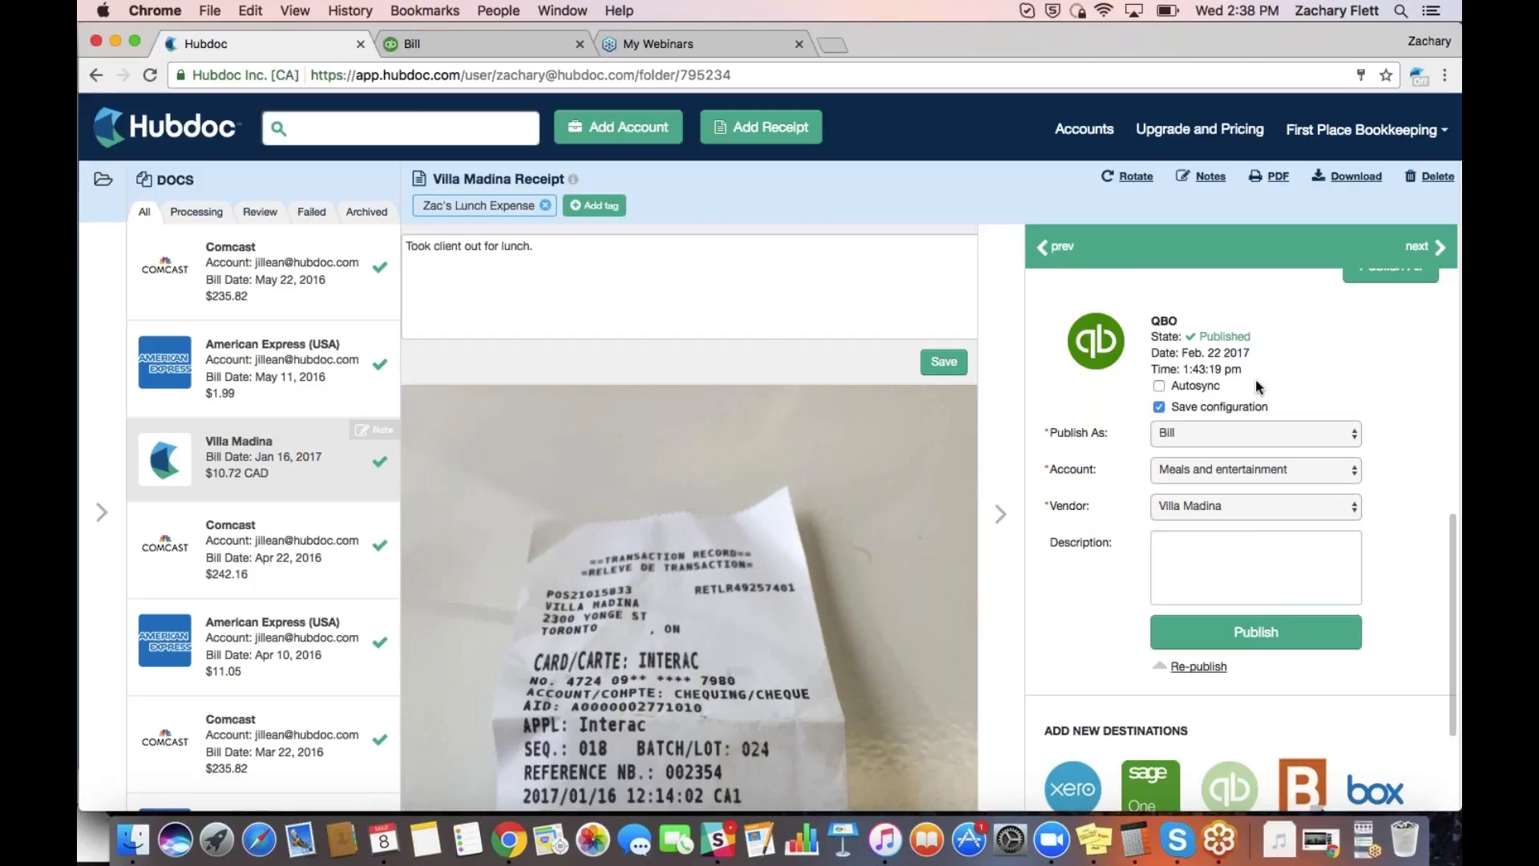
# Turn on Autosync to QBO for the Villa Madina receipt and review its Bill settings
pyautogui.click(1162, 388)
pyautogui.scroll(7, 1164, 390)
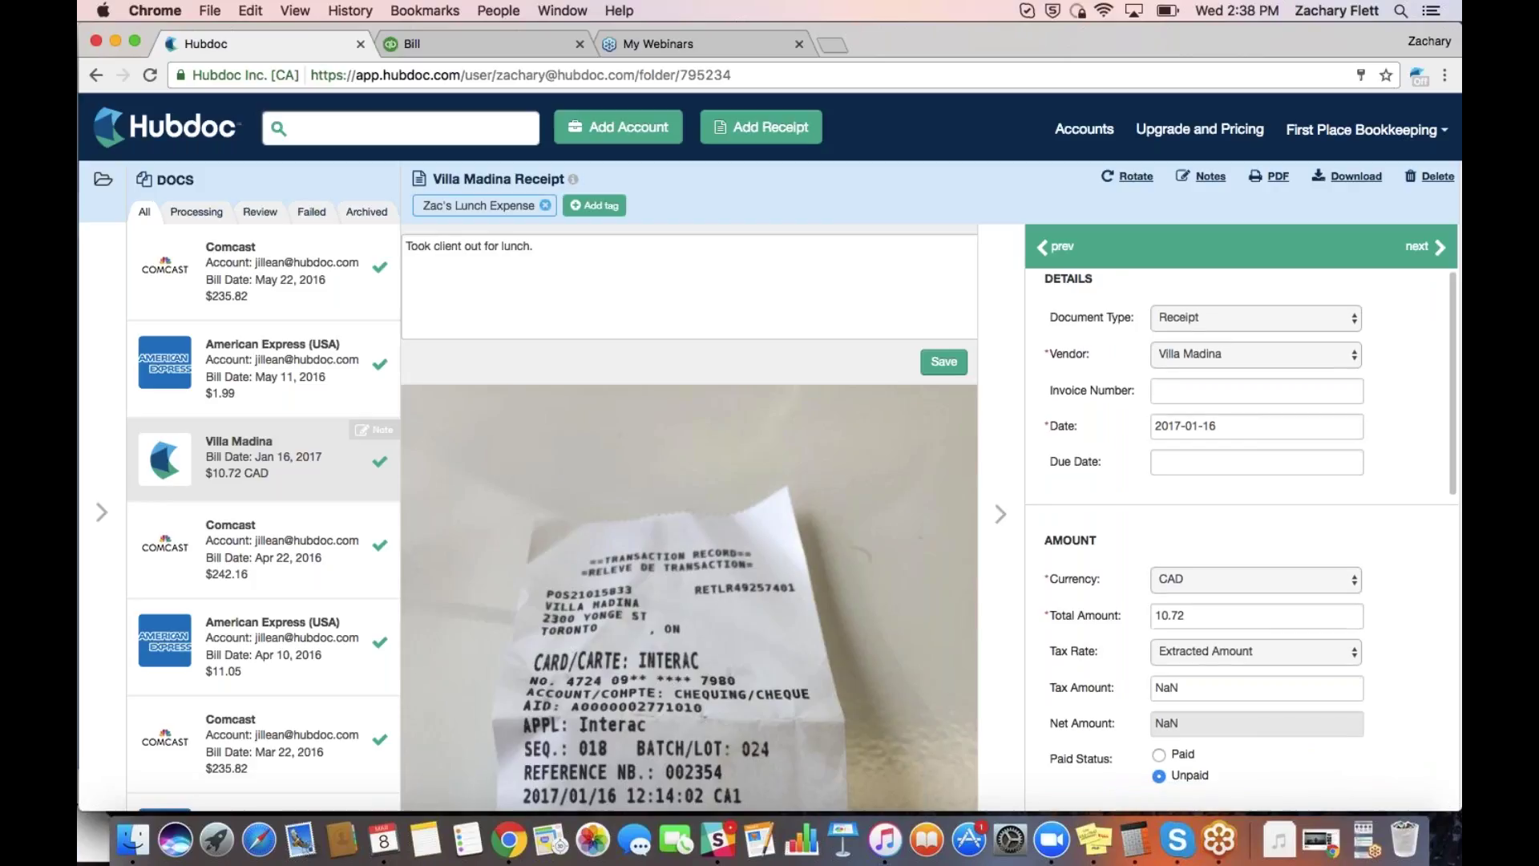
pyautogui.scroll(-10, 1241, 529)
pyautogui.scroll(3, 1241, 529)
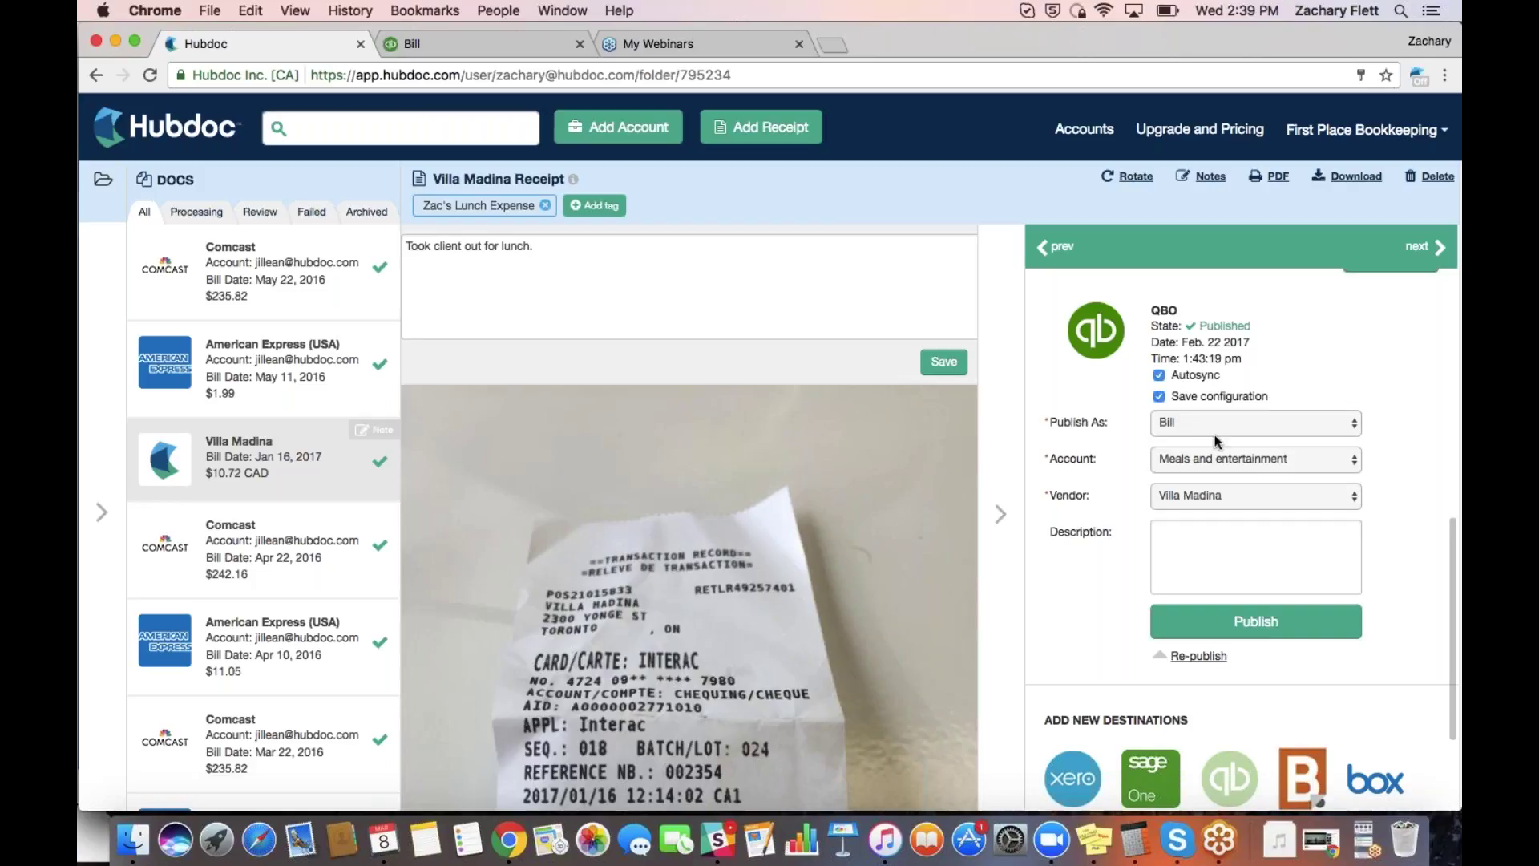
pyautogui.scroll(10, 1215, 434)
# Show the folders and tags sidebar, step away to the webinar app, then return to Hubdoc
pyautogui.click(1002, 433)
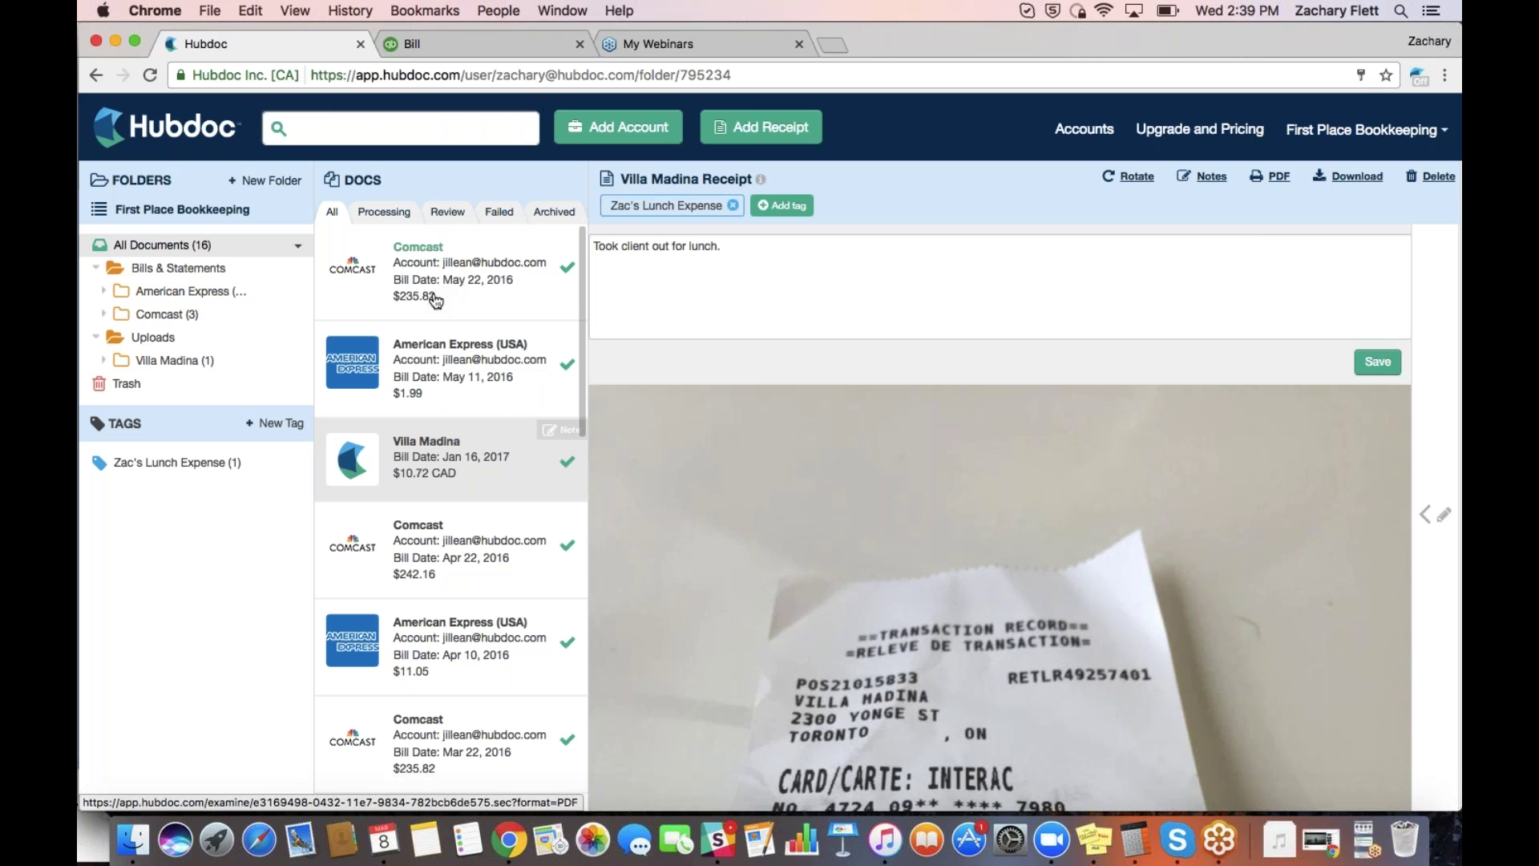
pyautogui.hotkey('ctrl', 'Up')
pyautogui.click(514, 411)
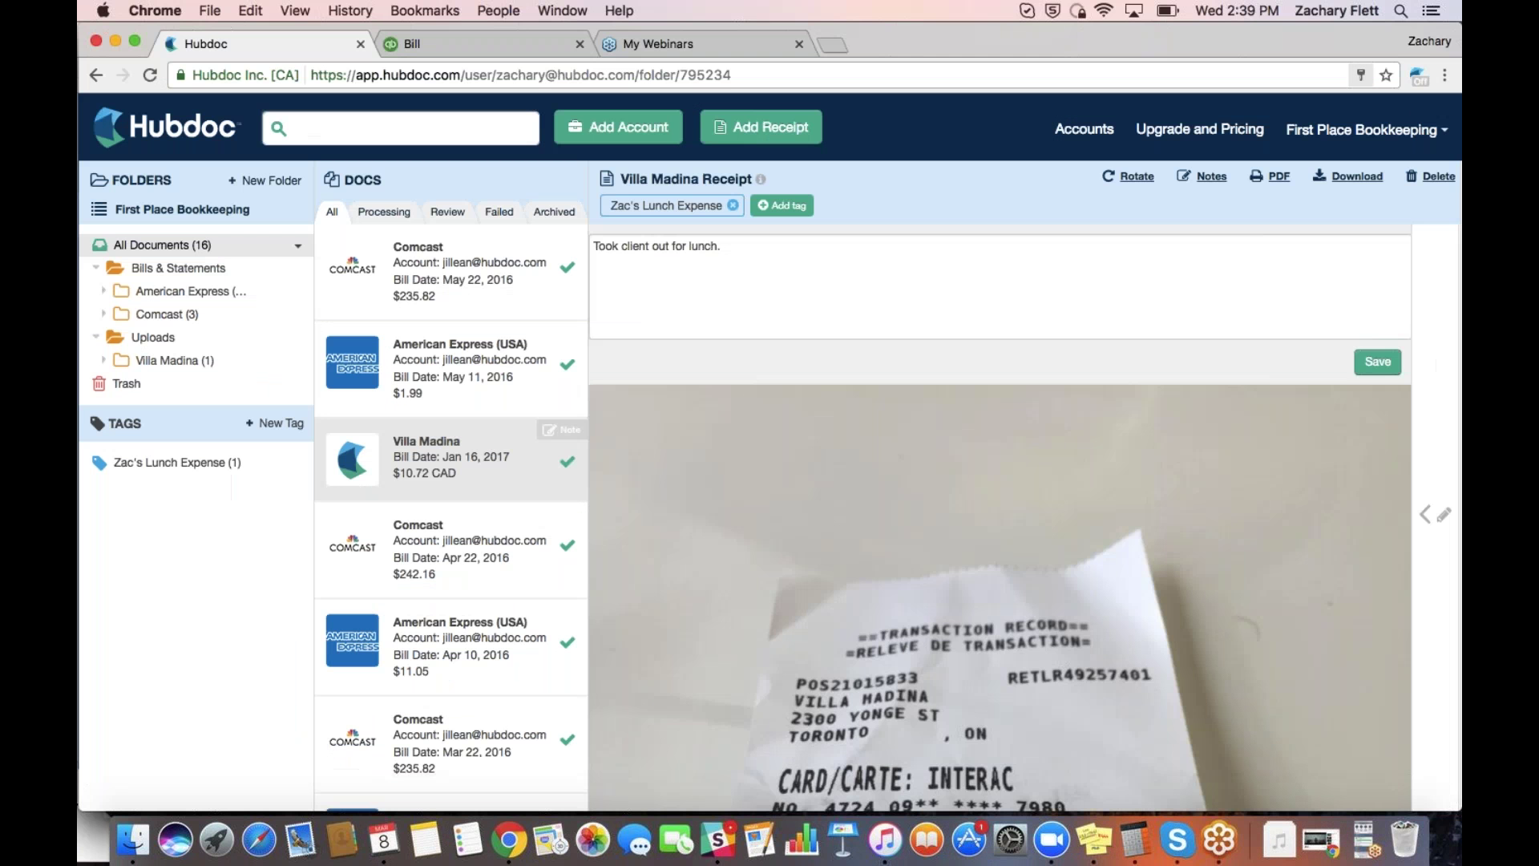
pyautogui.click(1367, 840)
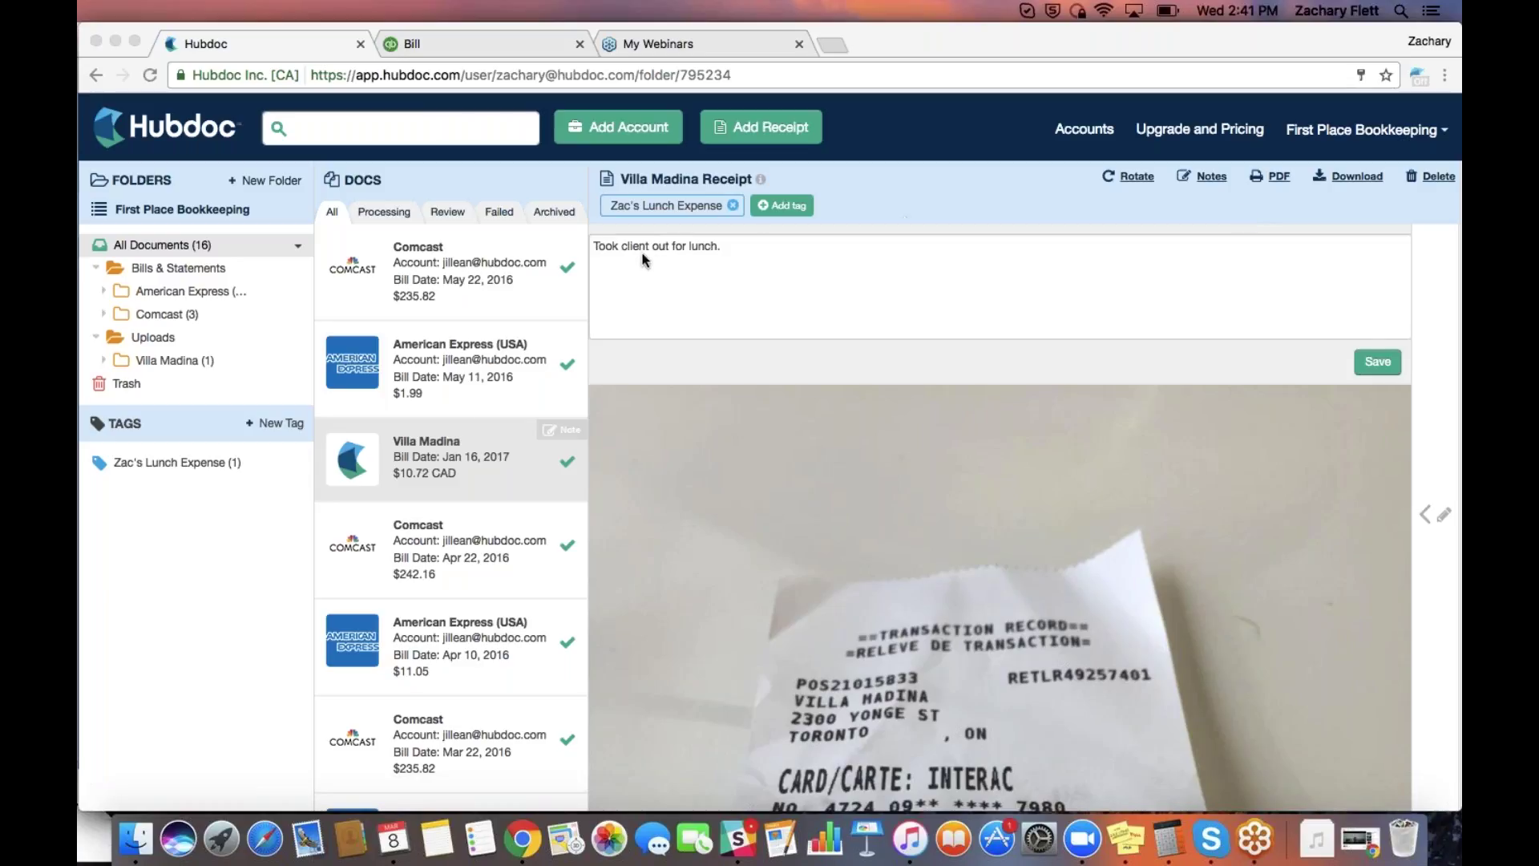
pyautogui.click(237, 528)
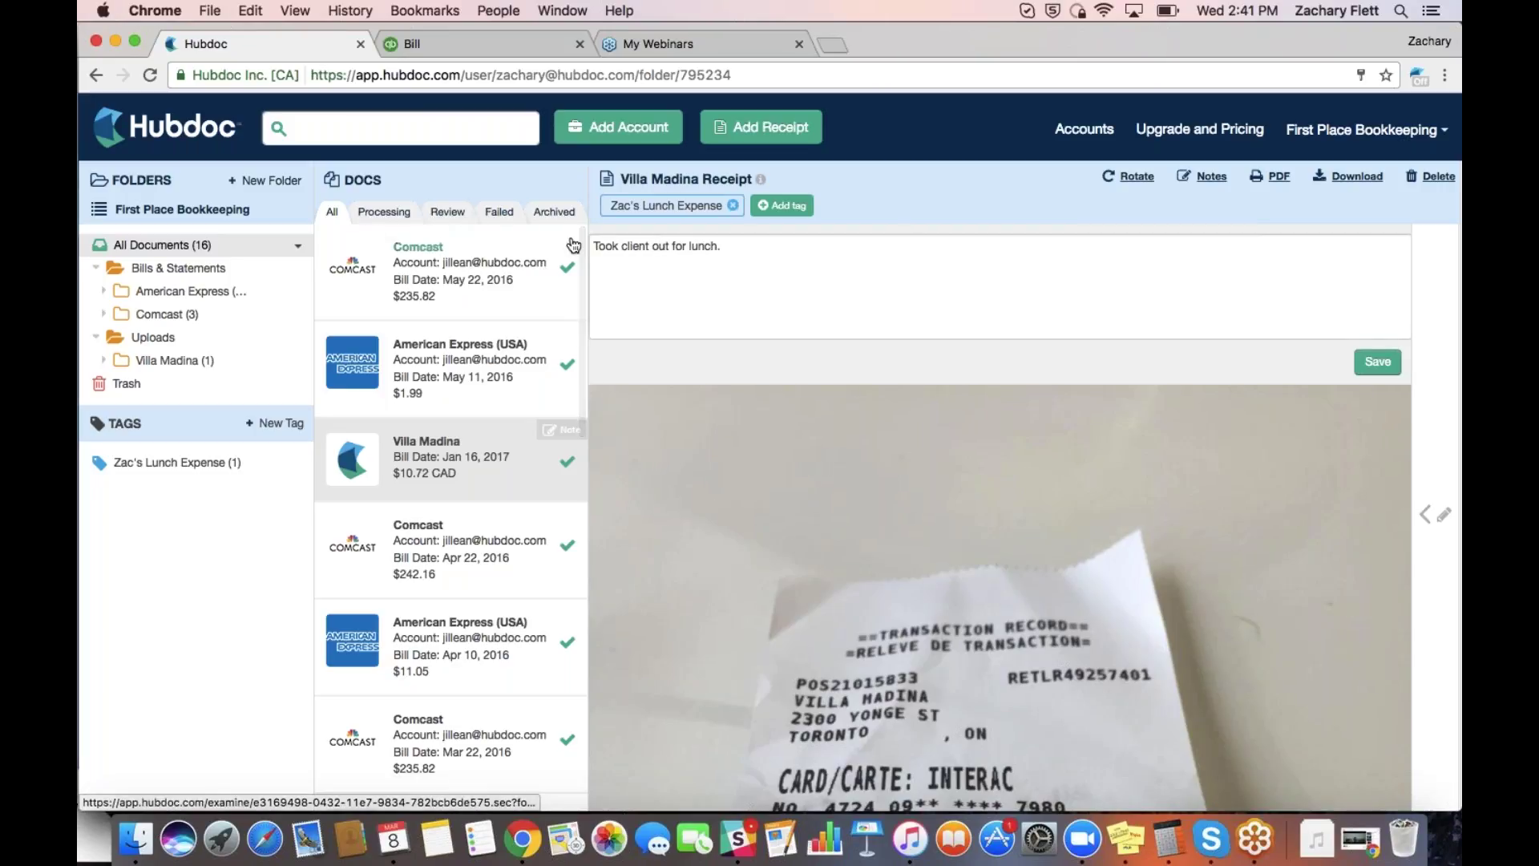
# Check the Review, Processing and Failed tabs, all empty, then list the Archived documents
pyautogui.click(453, 217)
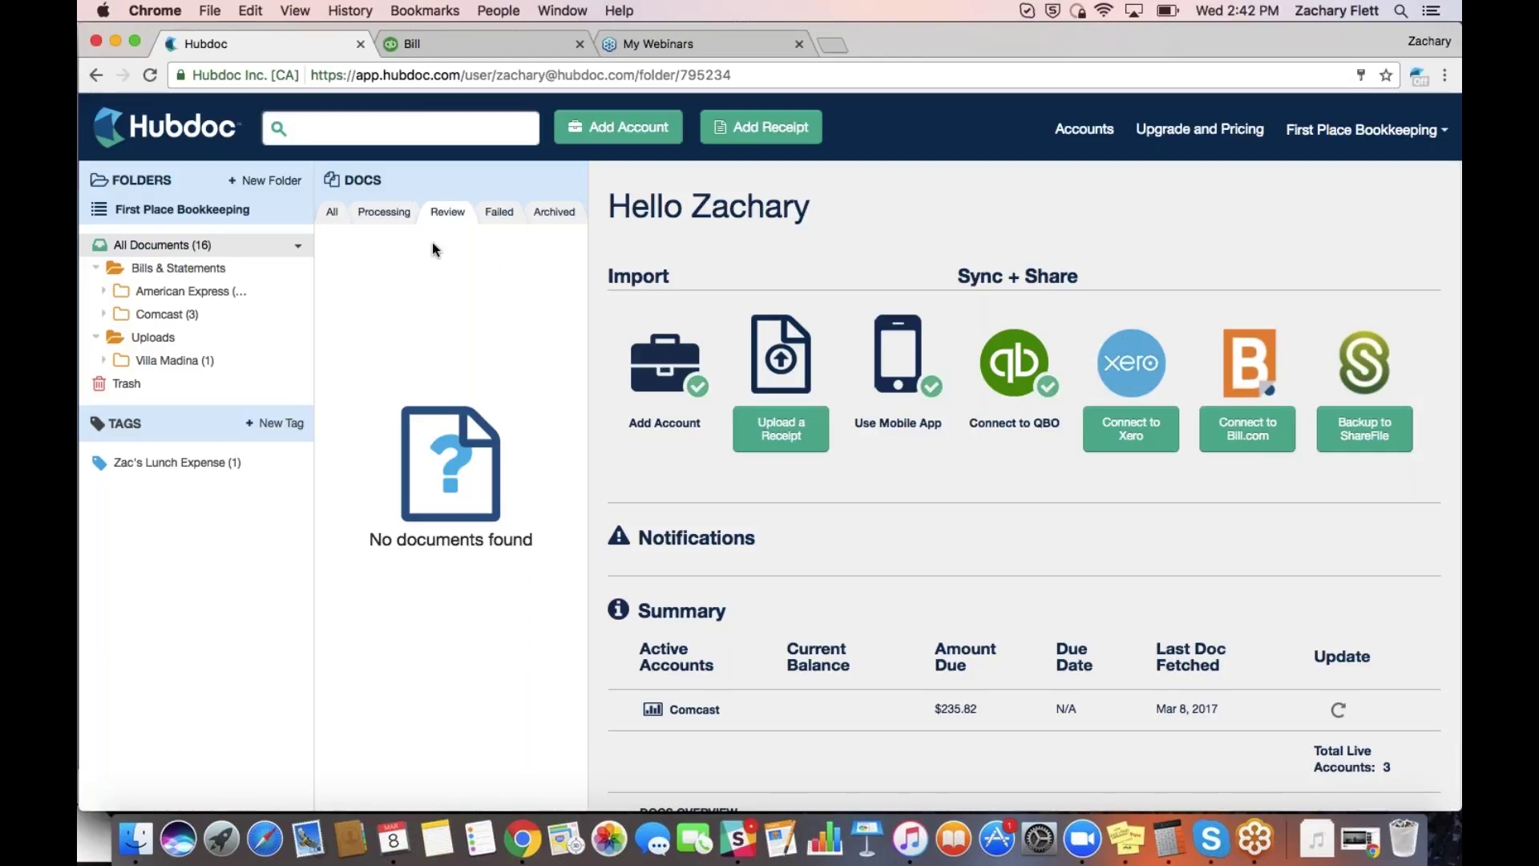
pyautogui.click(390, 215)
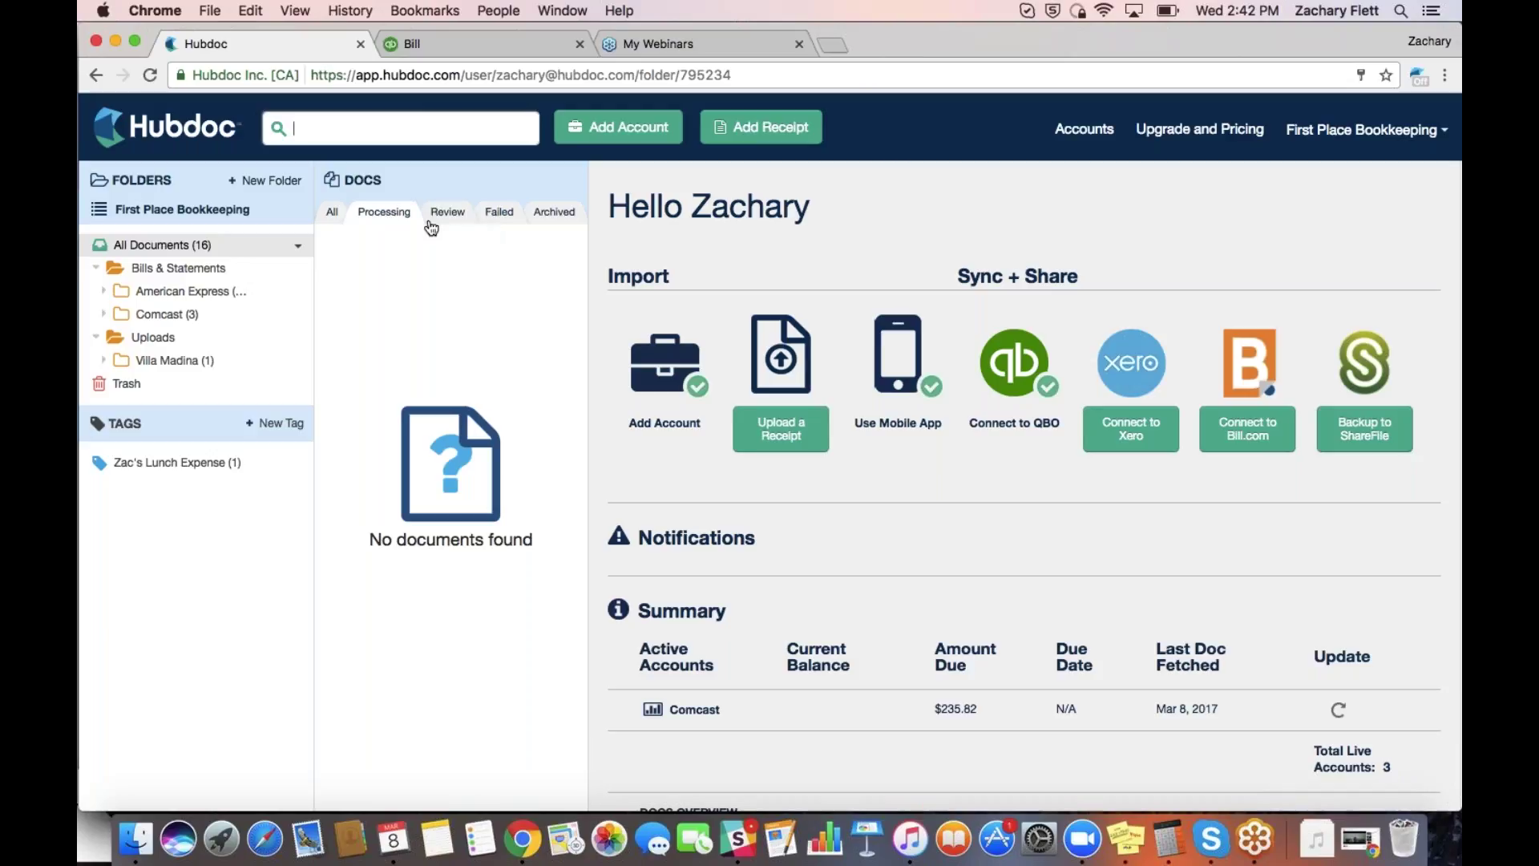
pyautogui.click(502, 214)
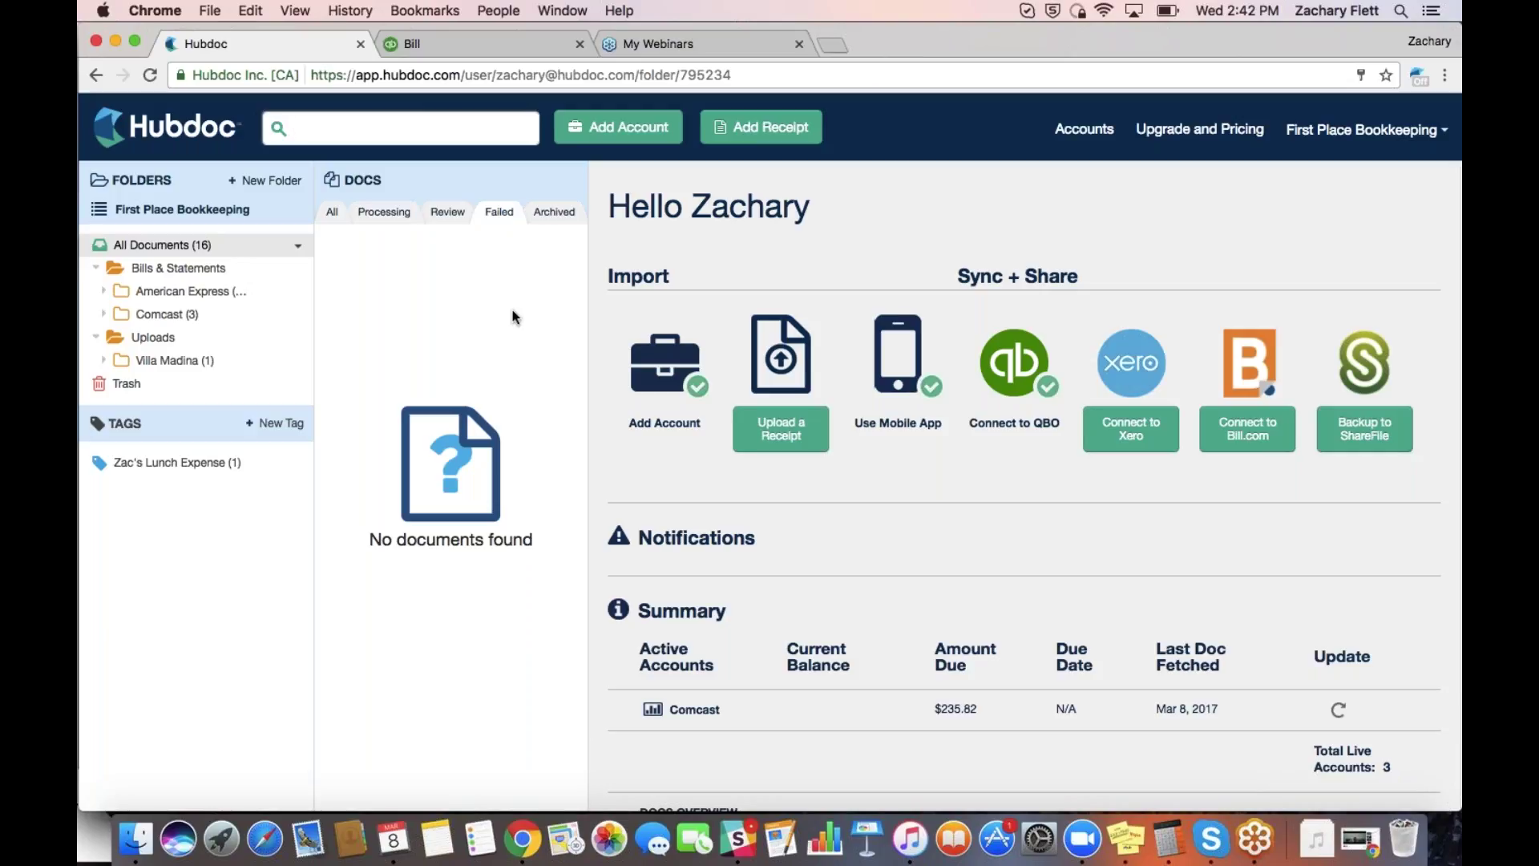
pyautogui.click(574, 218)
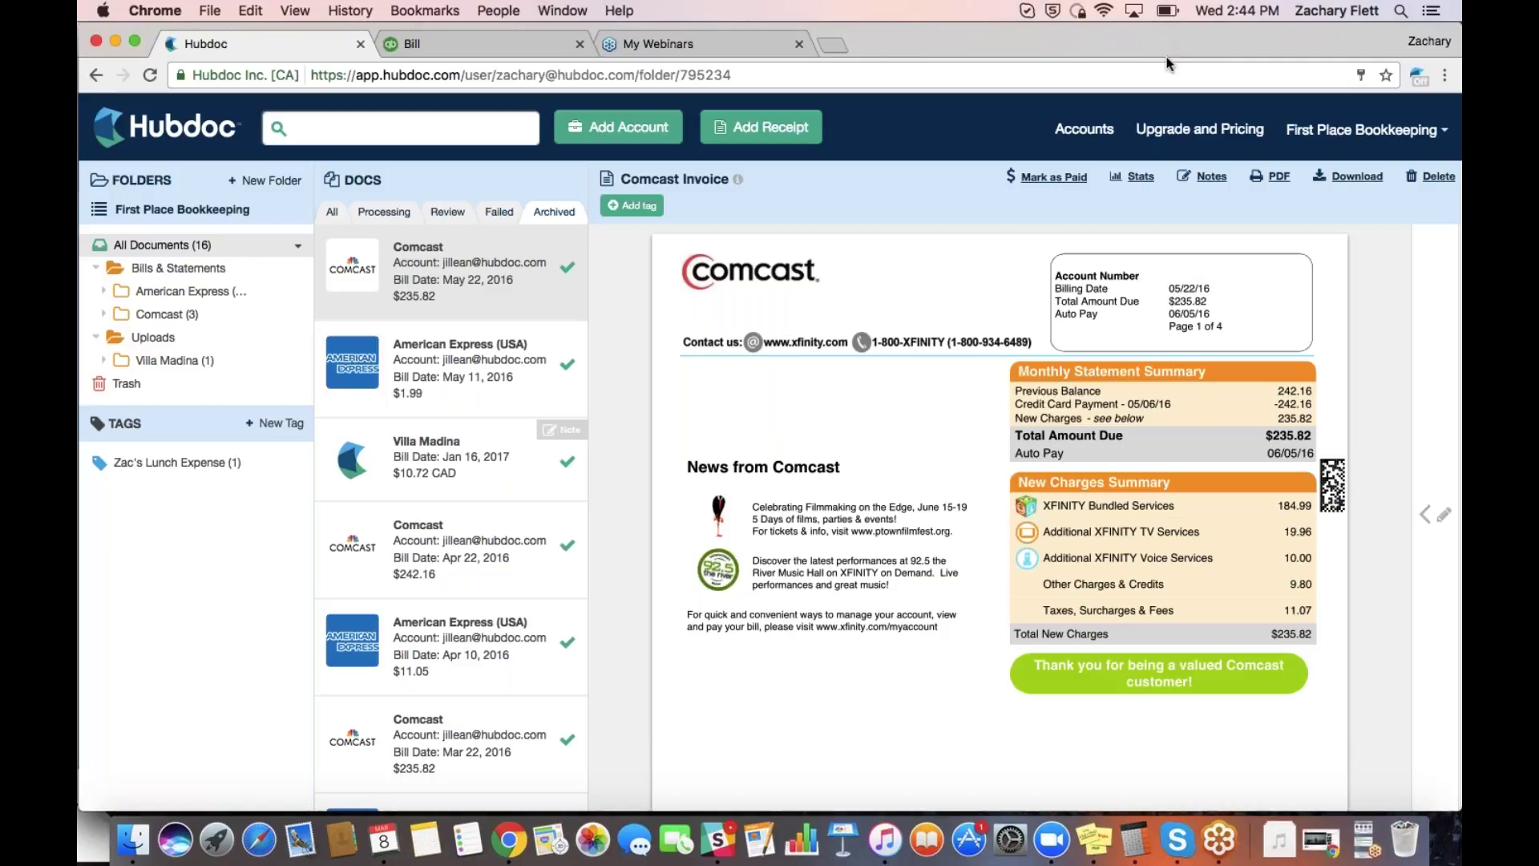
# Open the First Place Bookkeeping account menu at the top right
pyautogui.click(1338, 138)
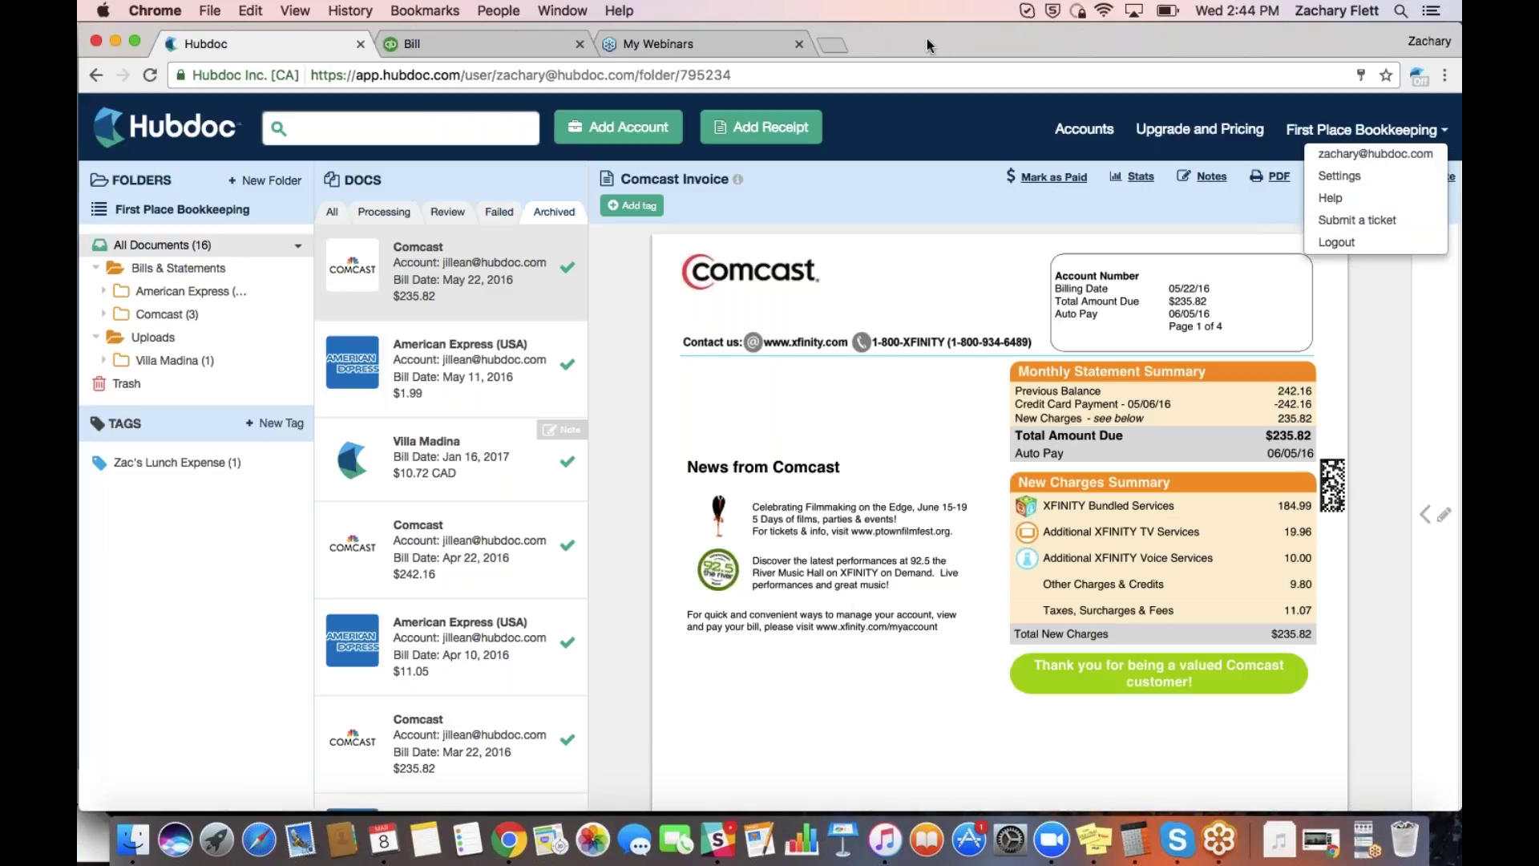
# Load hubdoc.com in a new browser tab, then return to the main Hubdoc window
pyautogui.press('super+t')
pyautogui.write('hubdoc')
pyautogui.press('Return')
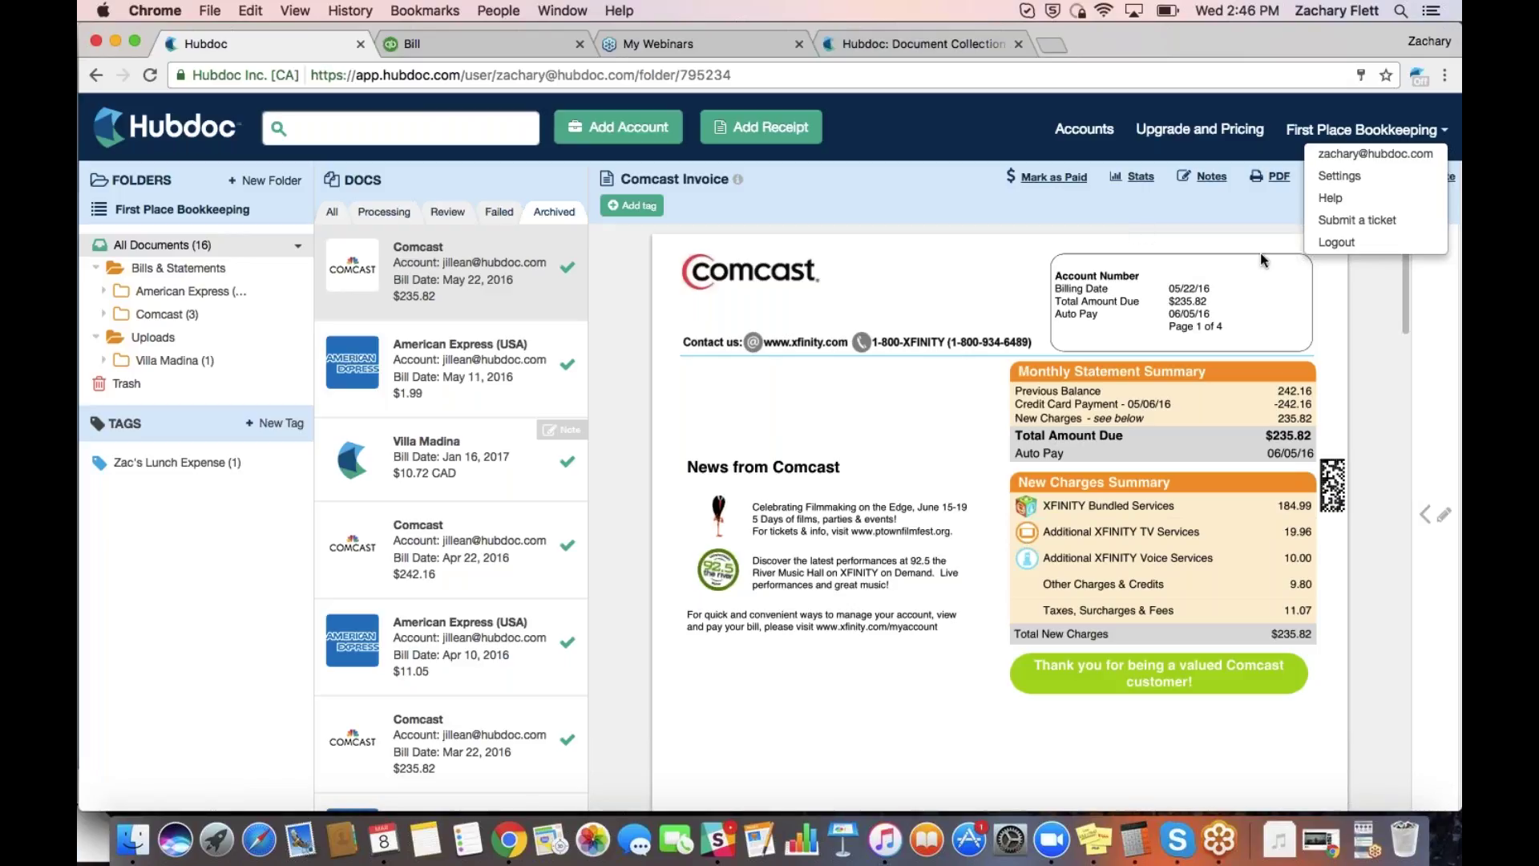
pyautogui.hotkey('ctrl', 'Up')
pyautogui.click(561, 355)
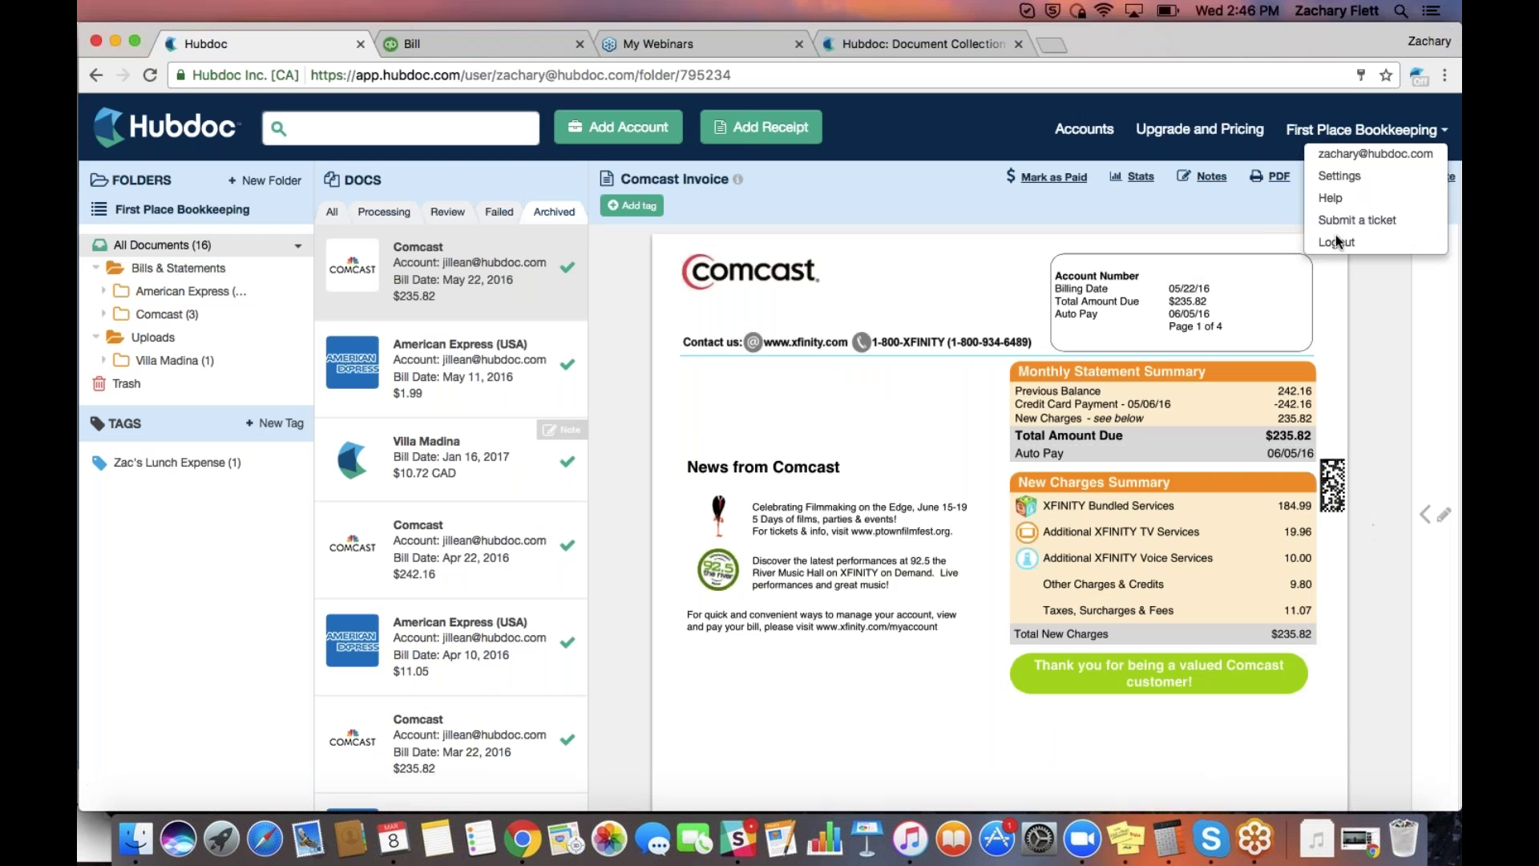